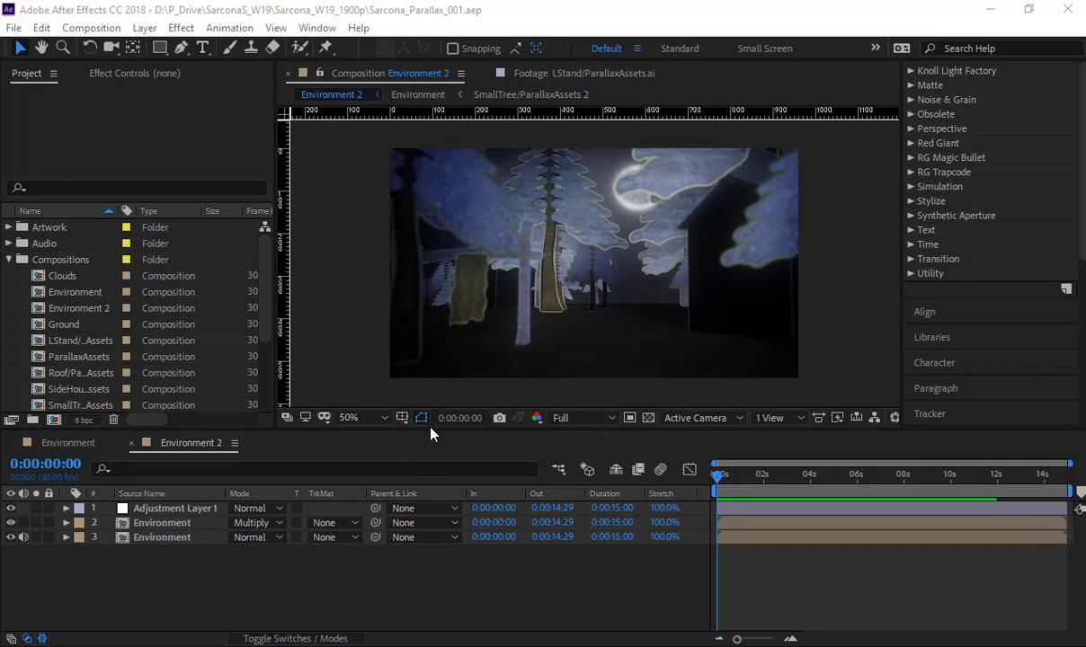
Enlarge the composition viewer, fit Environment 2 to it and play the parallax animation.
drag(431, 435, 425, 519)
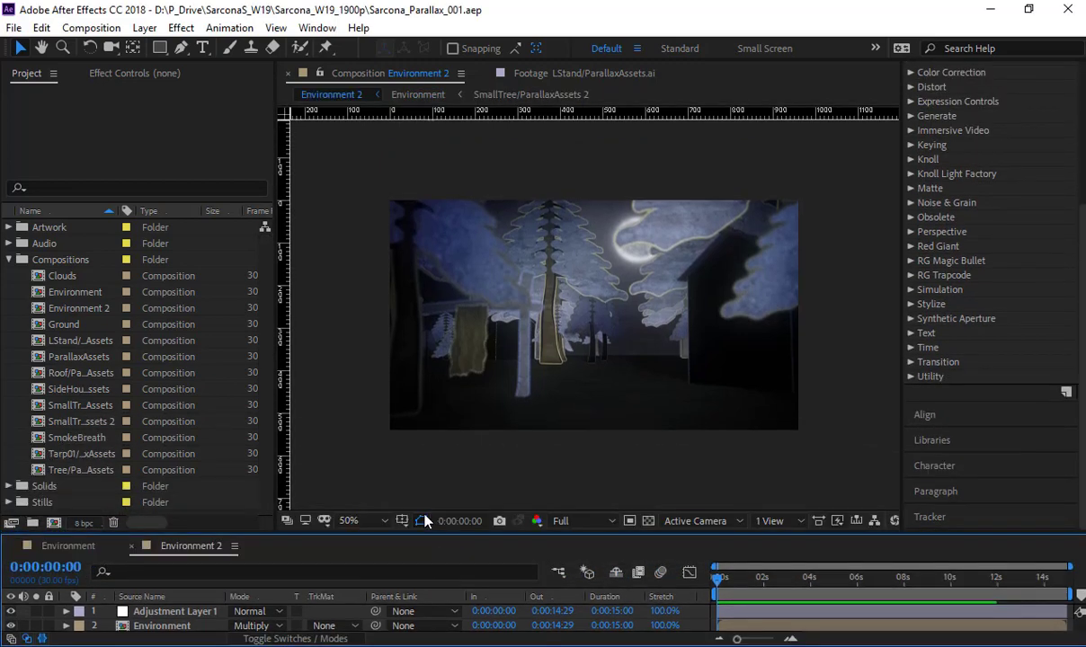
click(351, 521)
click(385, 227)
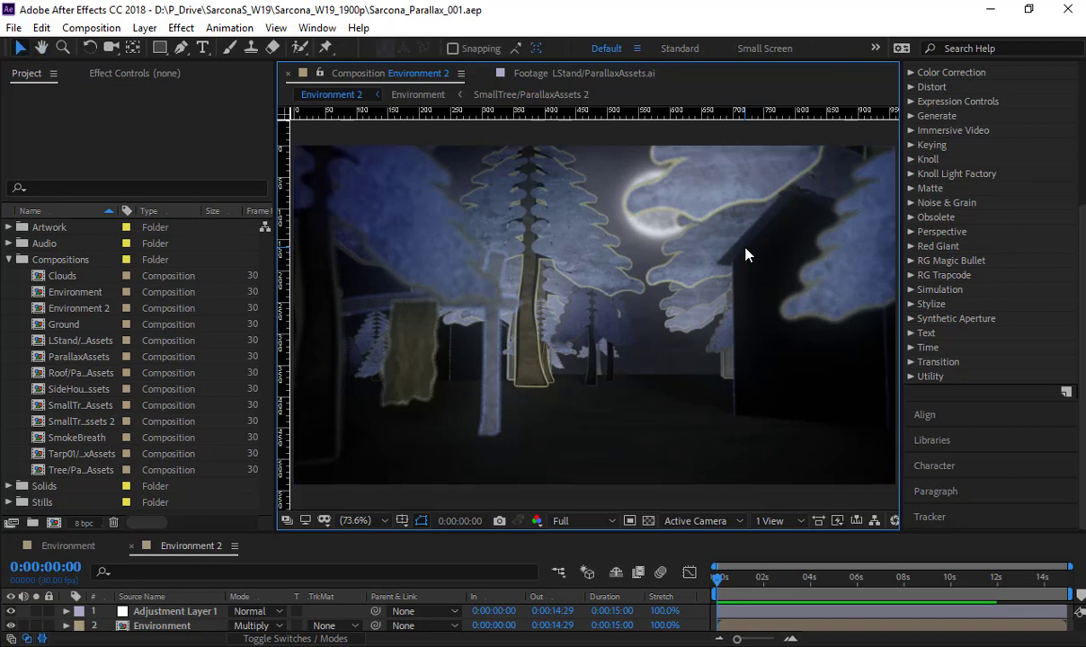
key(space)
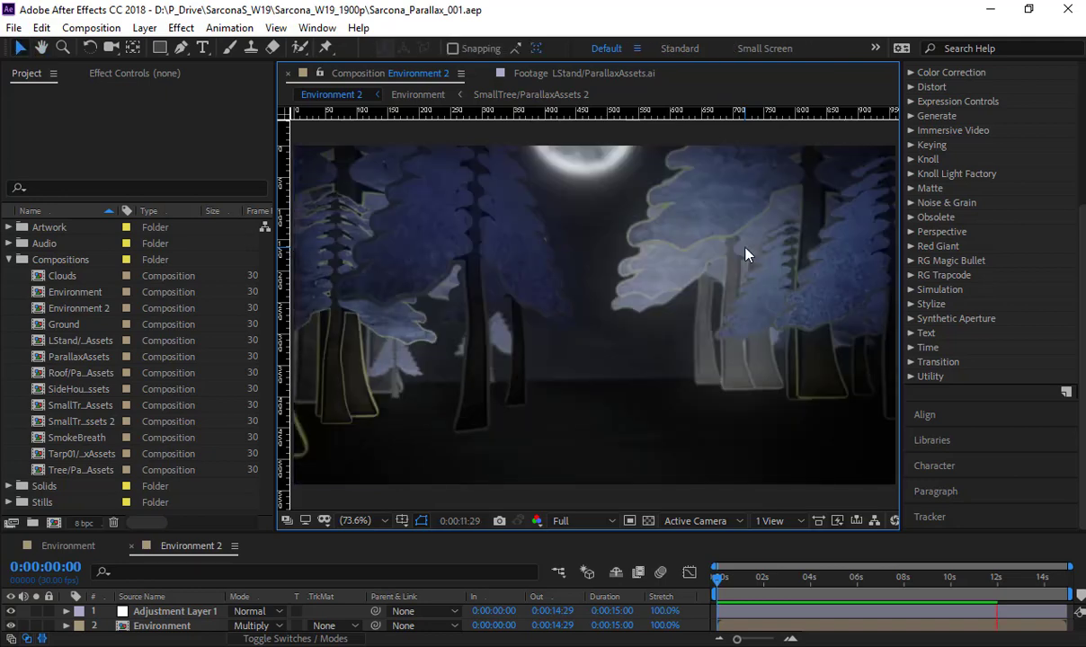
key(space)
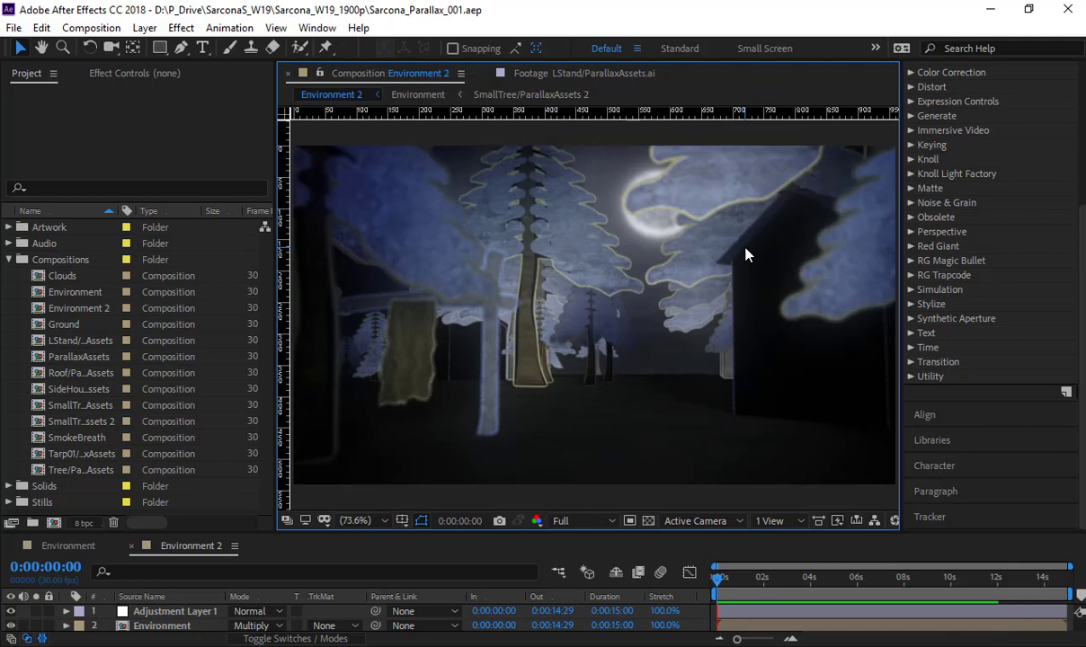
key(space)
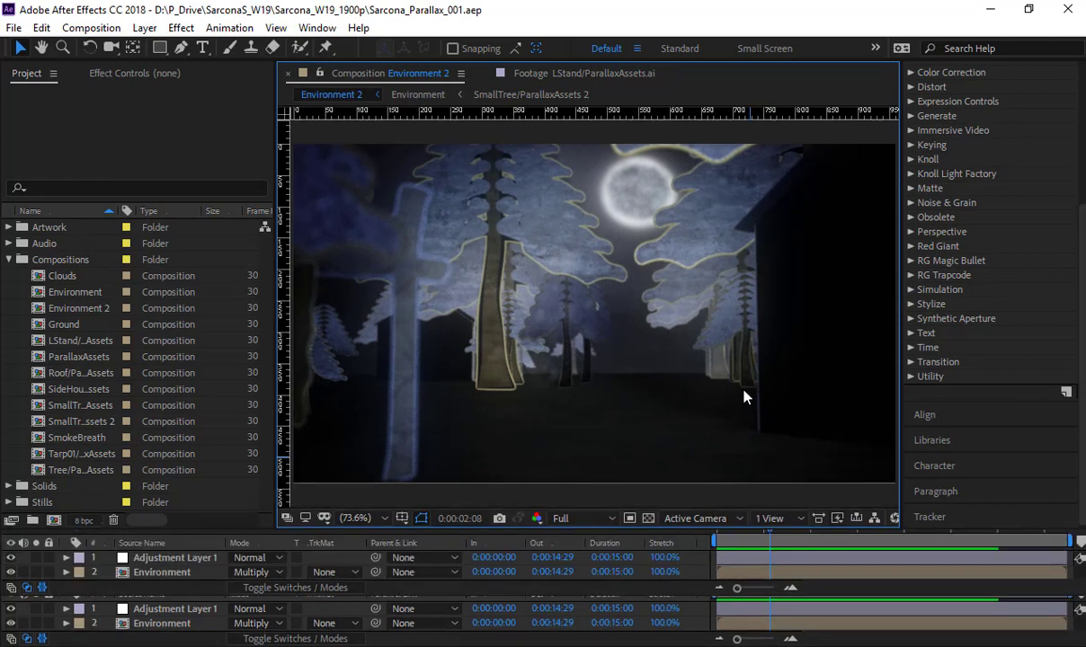
Restore more timeline space, open the Environment composition and play it with the SnowWalking.wav layer selected.
drag(744, 391, 744, 409)
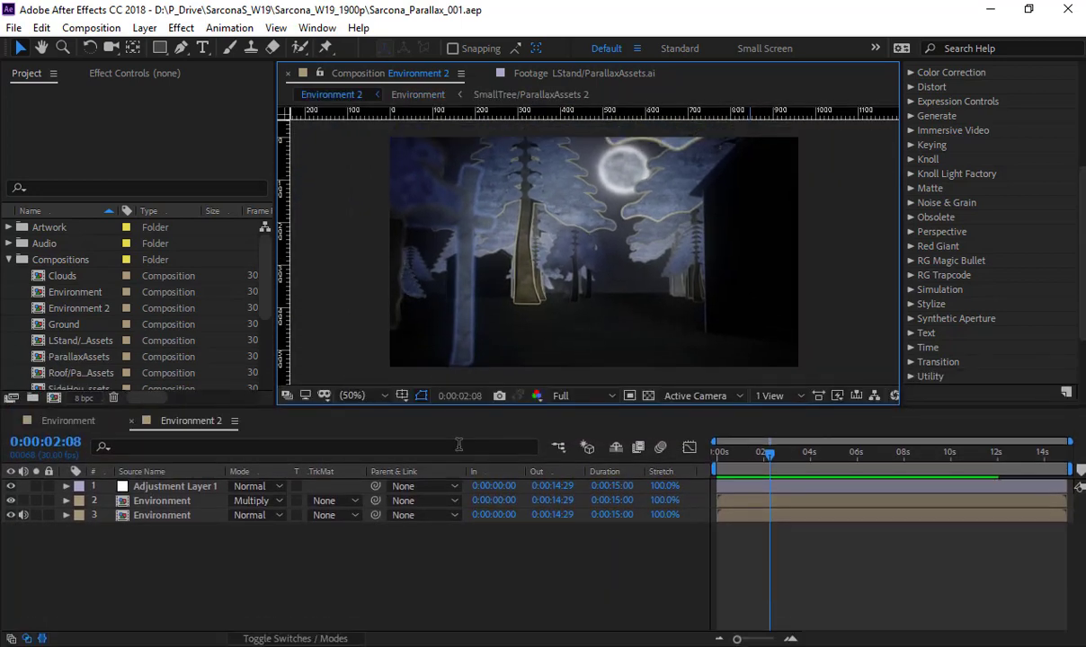
click(69, 421)
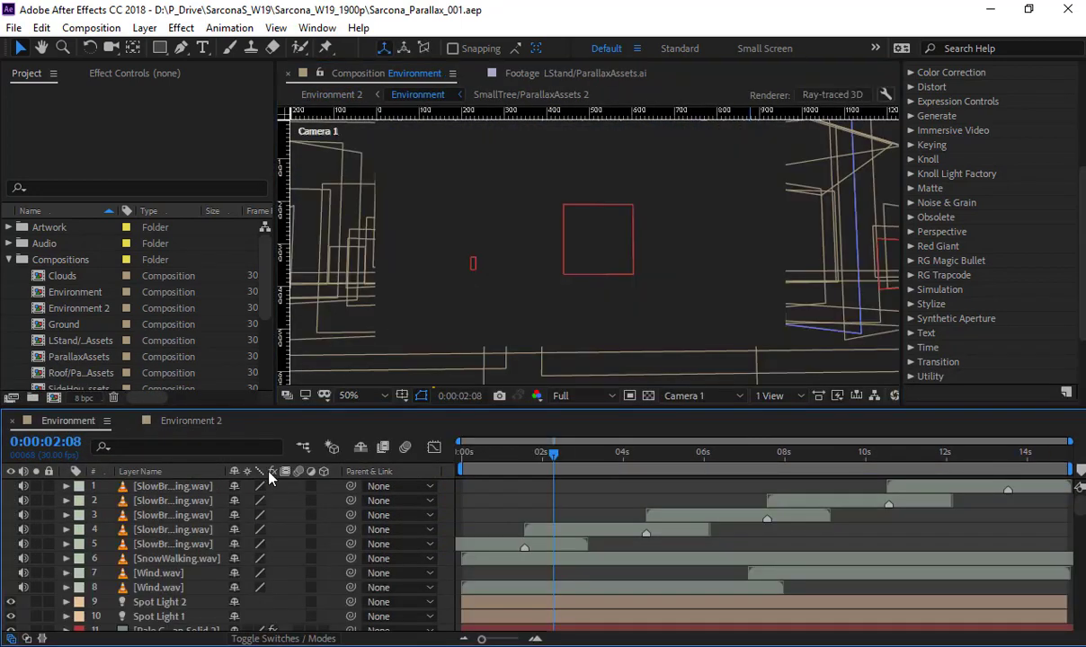
click(199, 507)
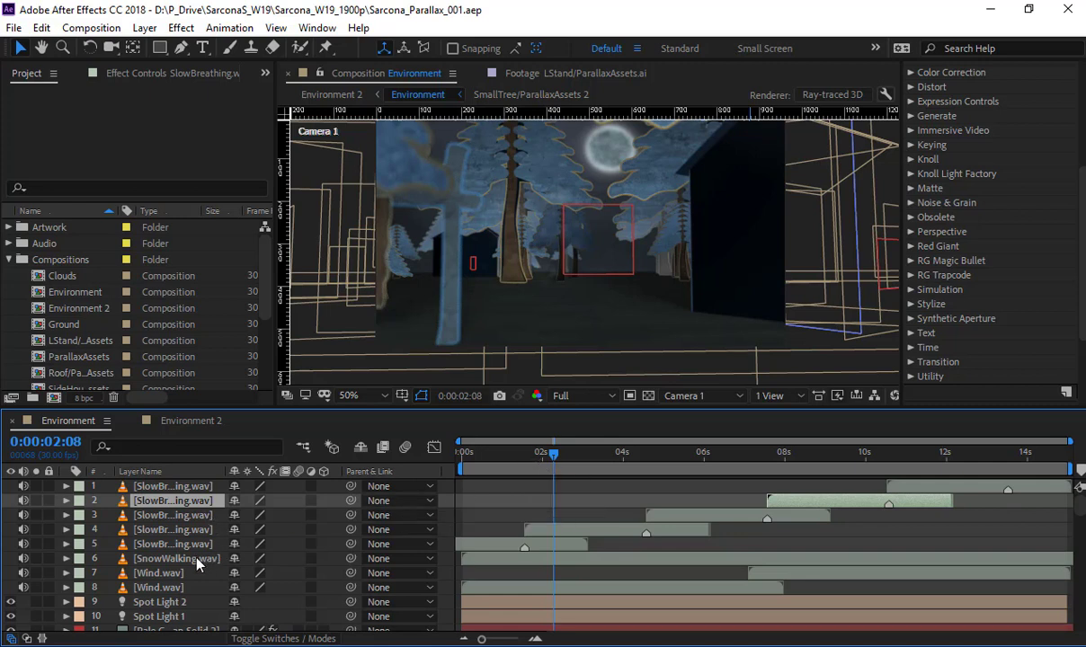
click(326, 559)
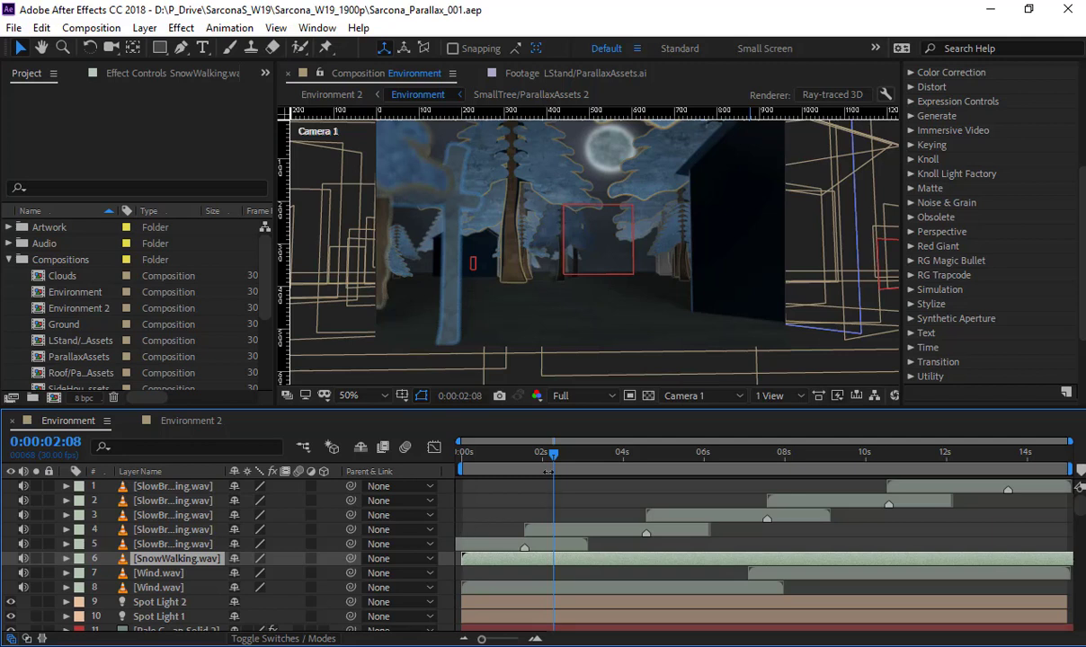
key(space)
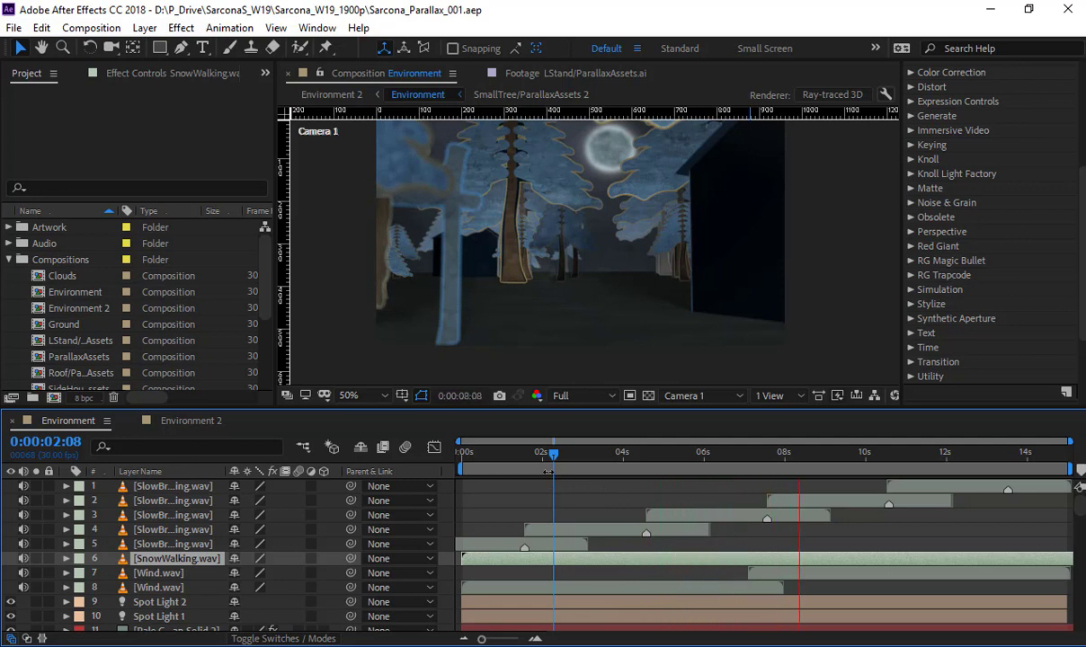
key(space)
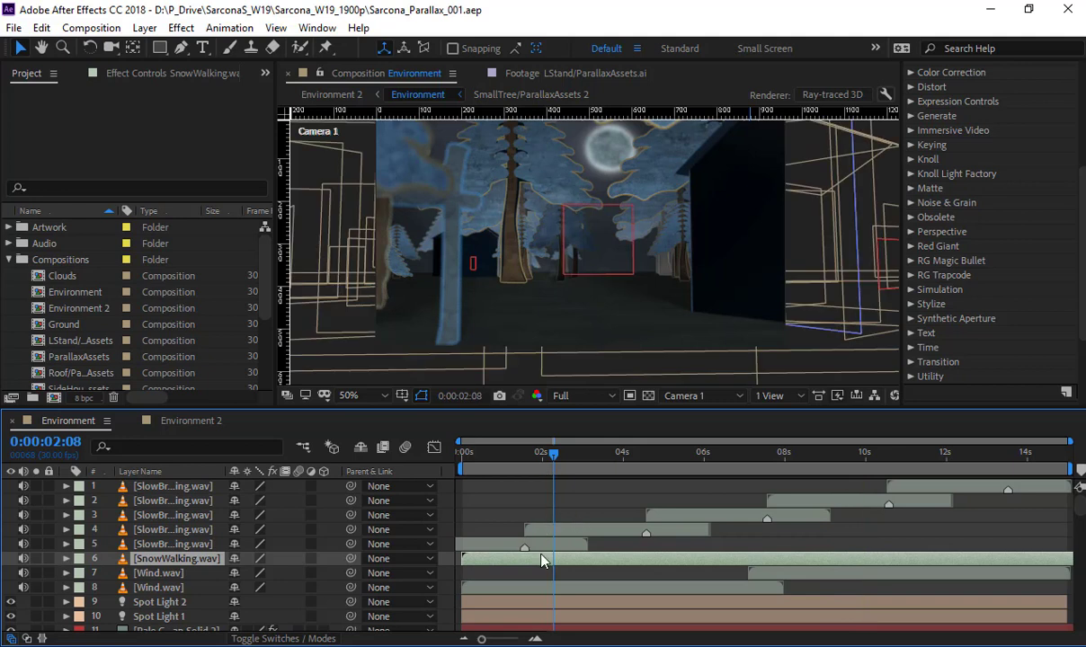
Select the Spot Light 2 layer and show the scene from the Left view to examine the light's placement.
scroll(611, 535, down, 2)
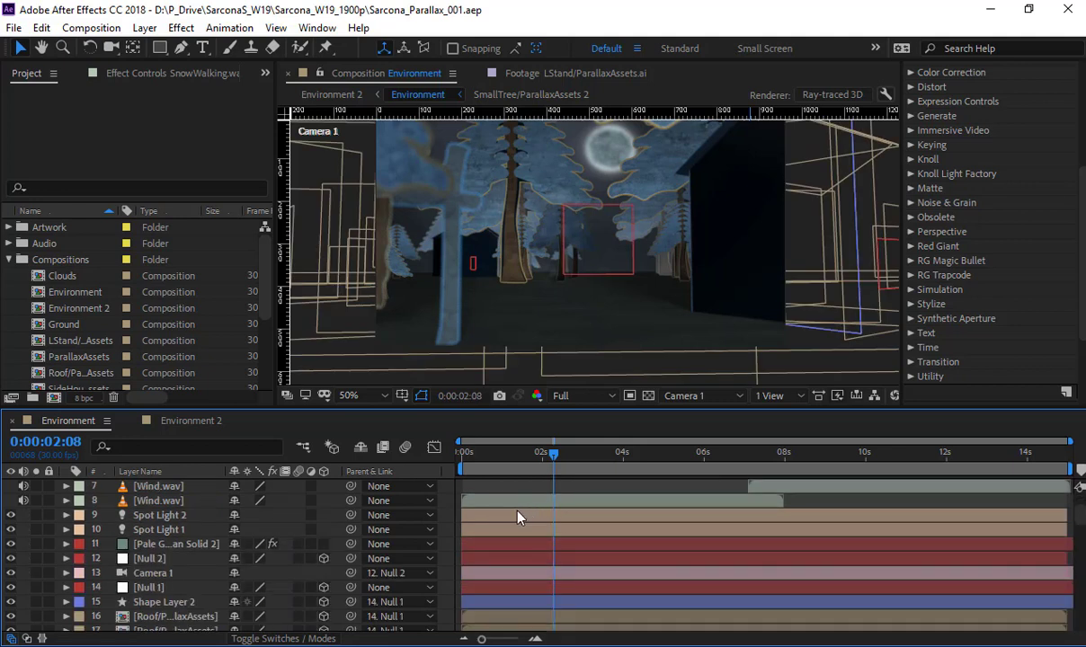
click(171, 516)
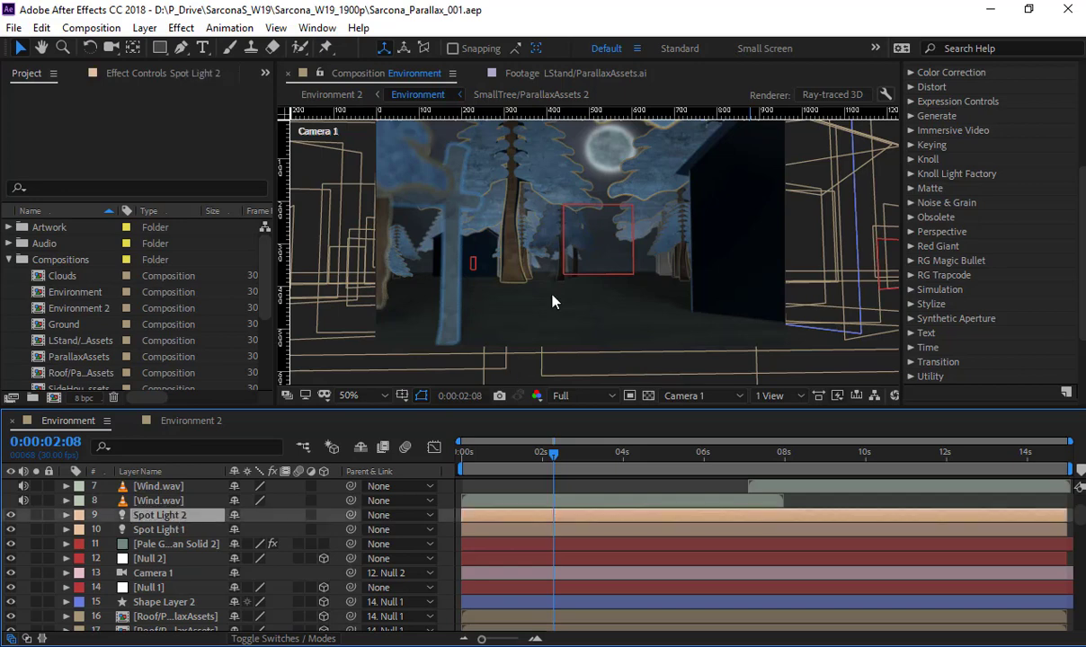
click(698, 397)
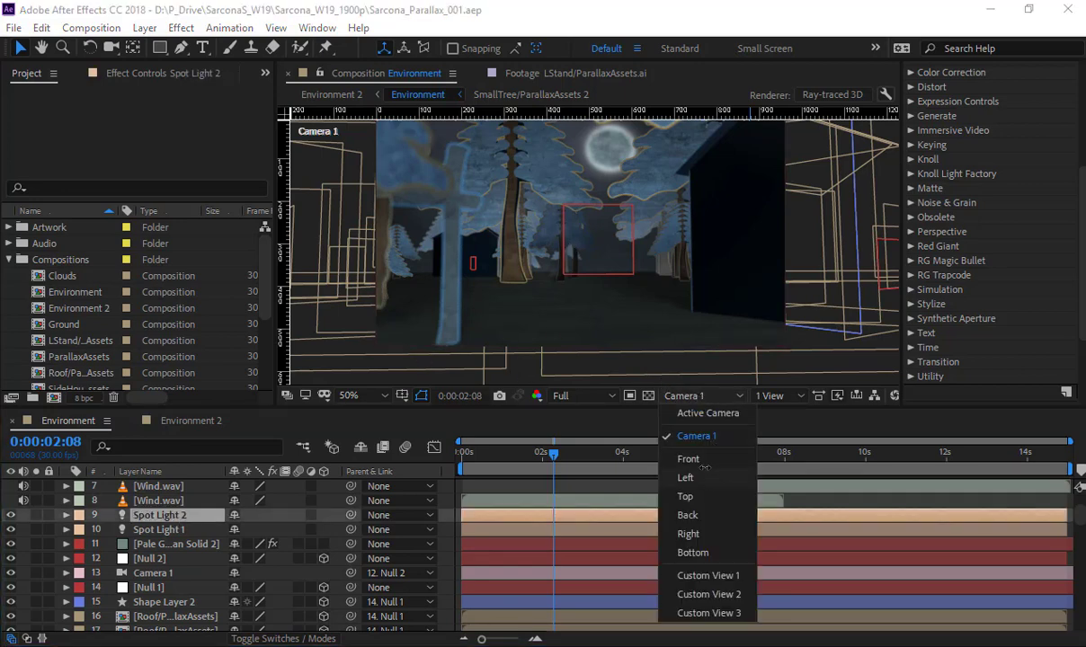
click(705, 478)
scroll(666, 303, down, 4)
scroll(663, 301, down, 1)
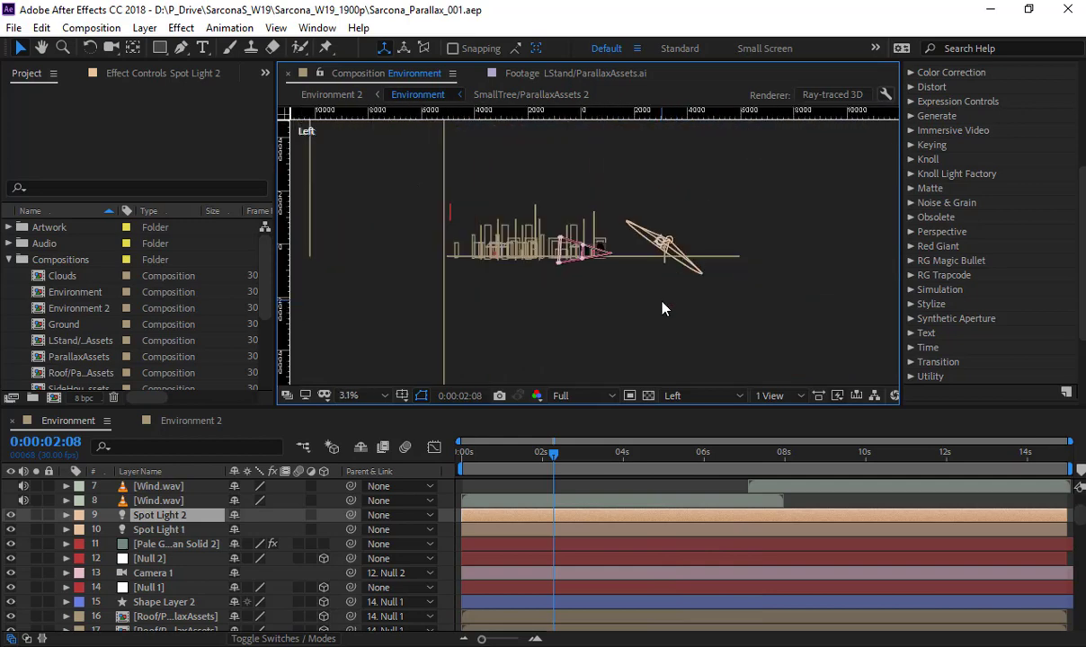
scroll(663, 293, up, 1)
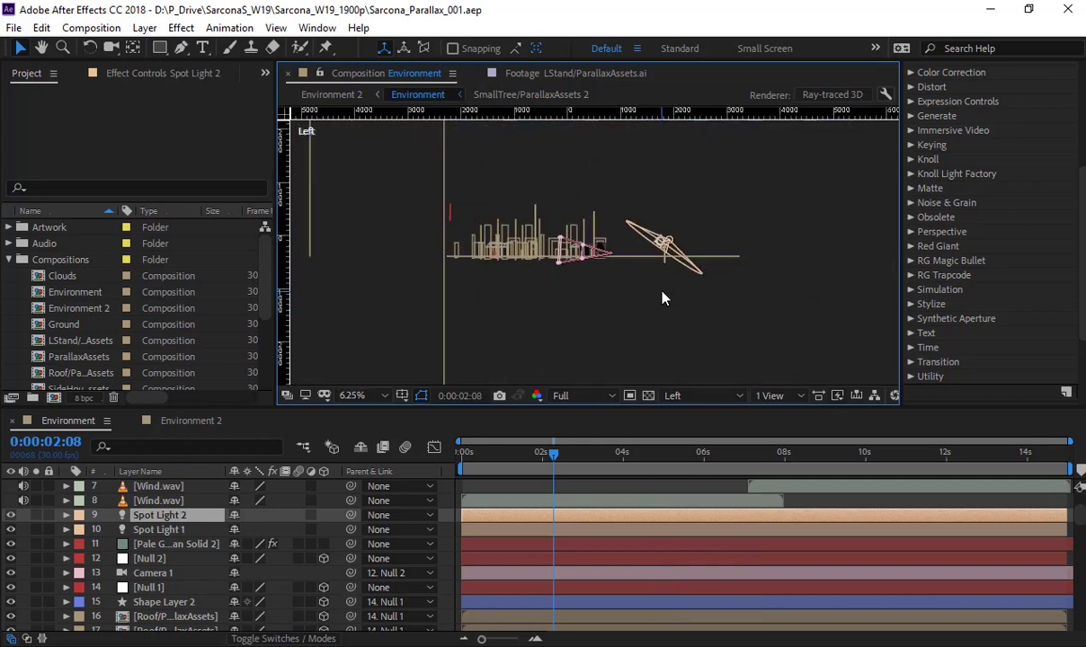
Examine Spot Light 2's position and cone up close in the Left view, switching its visibility off and back on.
click(185, 515)
scroll(497, 245, down, 2)
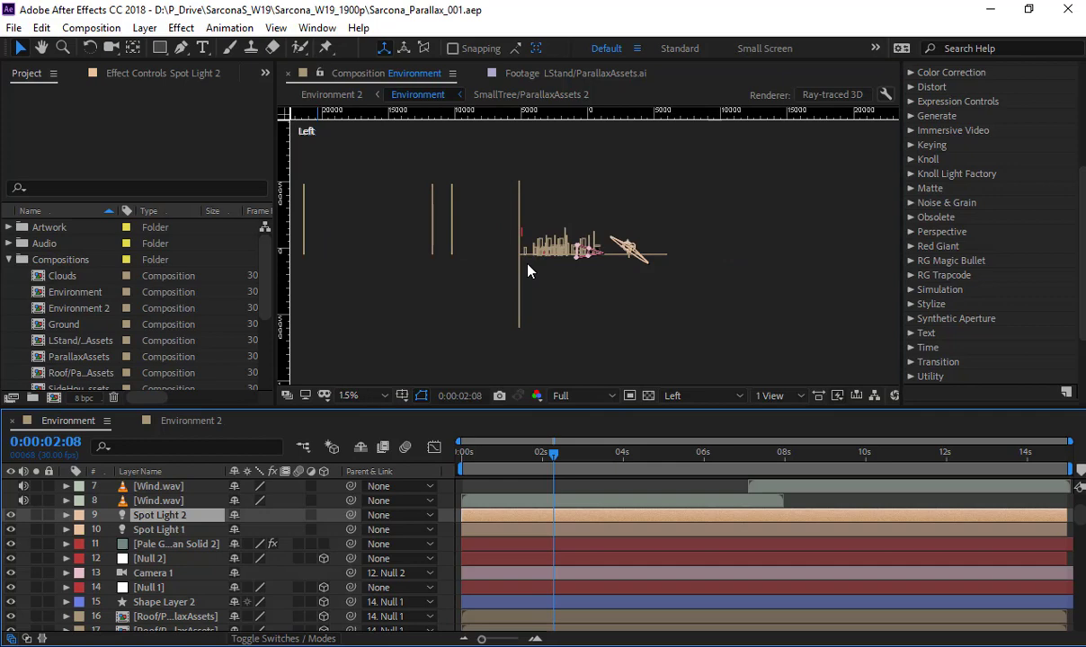
scroll(618, 267, up, 3)
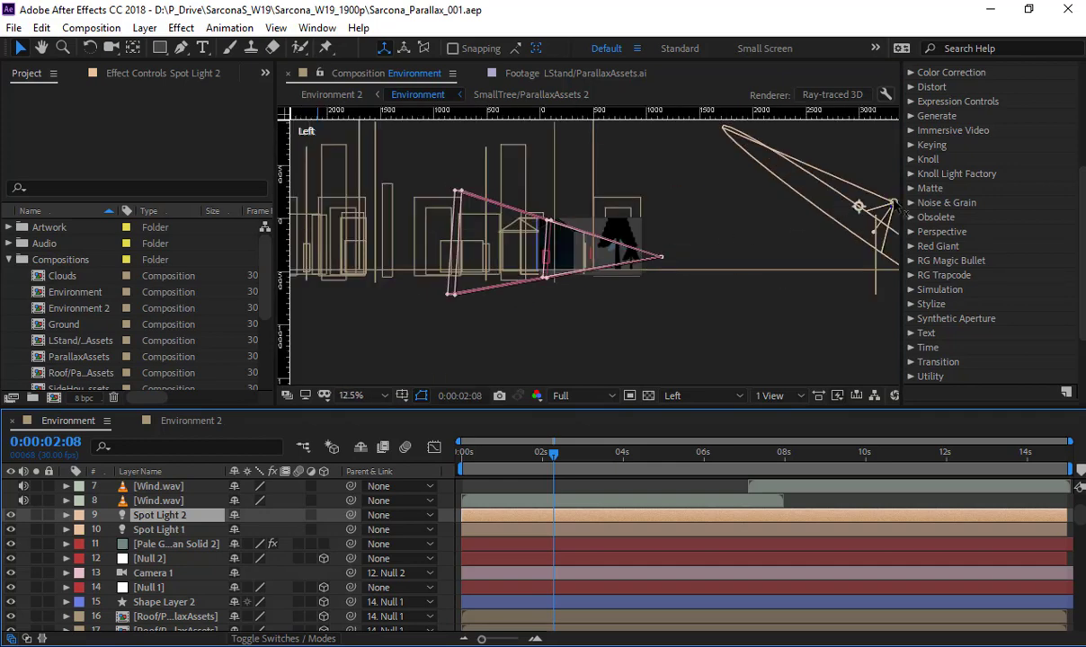
click(895, 203)
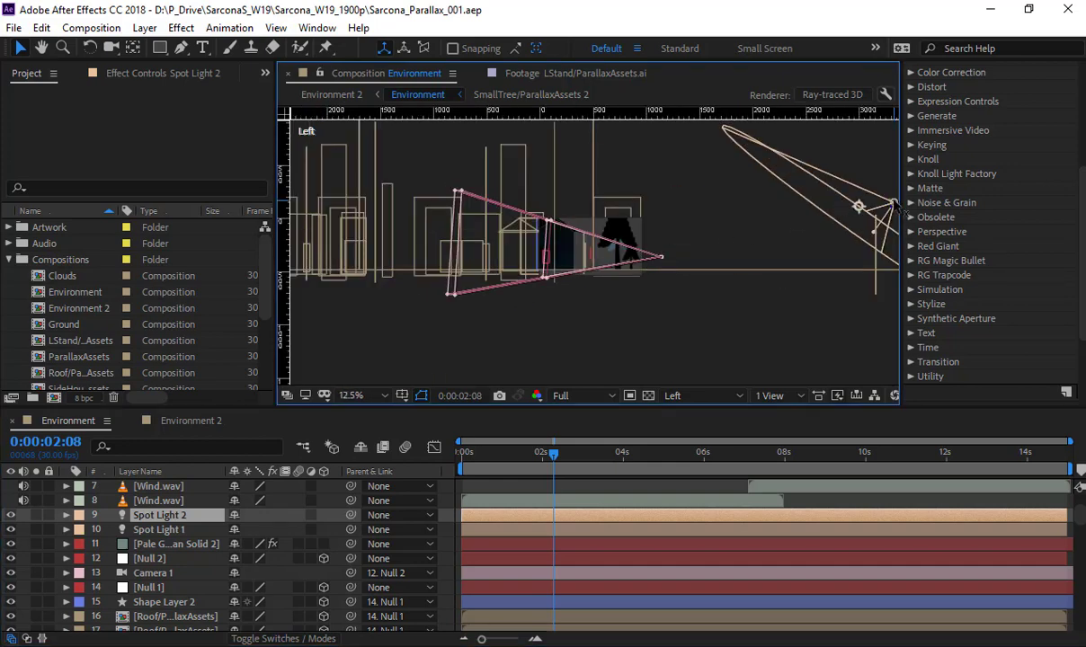
click(13, 516)
click(13, 516)
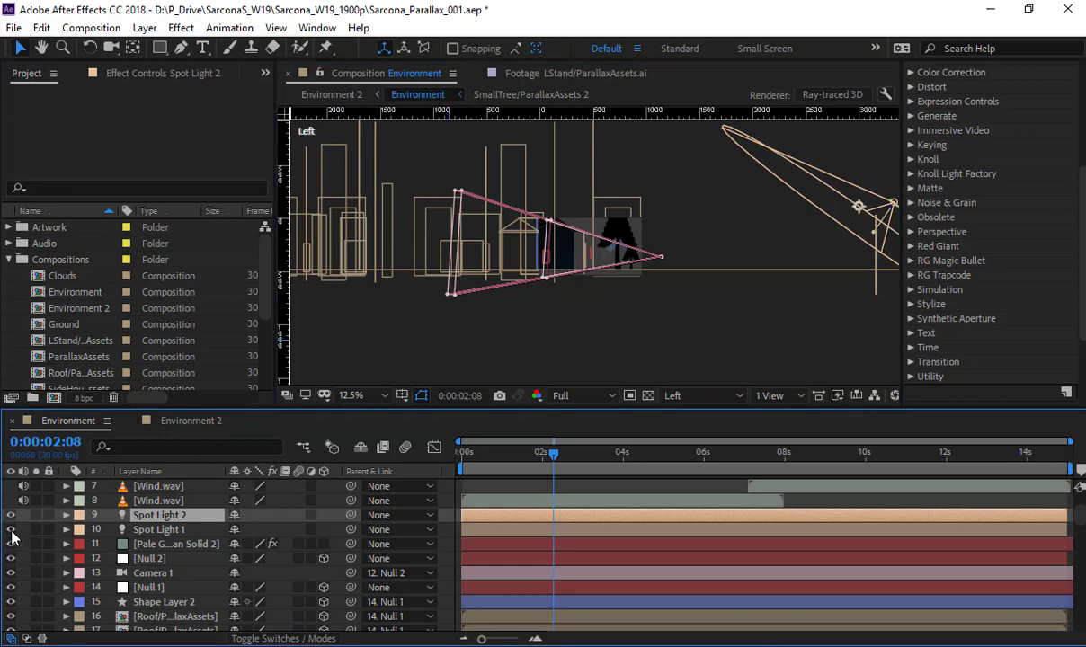
key(h)
drag(710, 270, 409, 348)
scroll(613, 303, up, 1)
drag(576, 308, 609, 239)
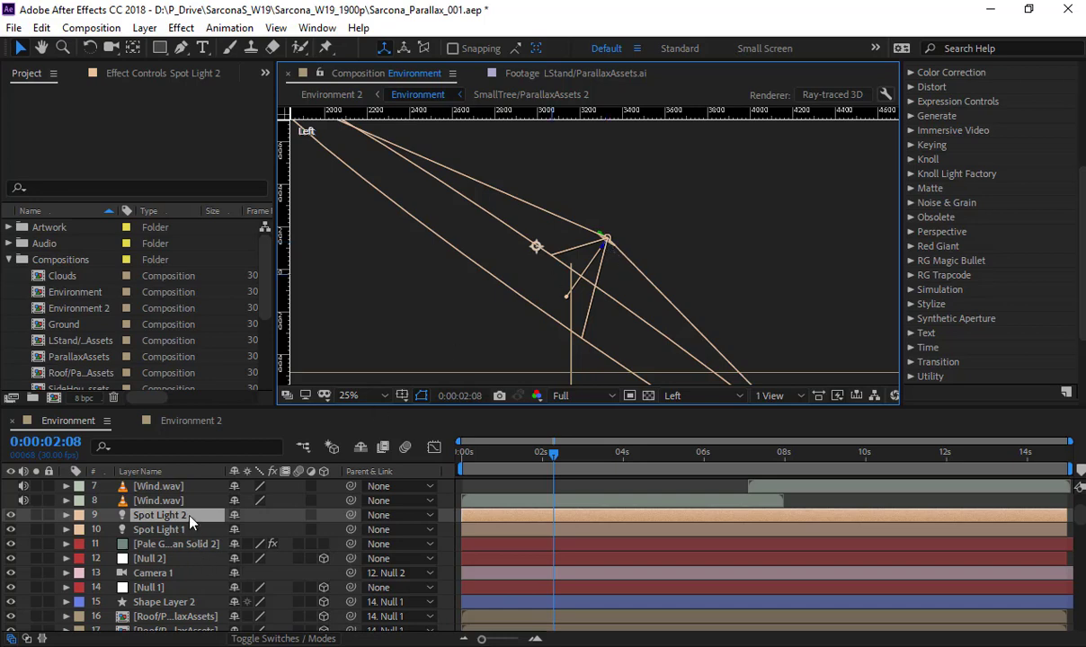
Review the light settings of Spot Light 2 and Spot Light 1, closing each without changes.
double_click(160, 515)
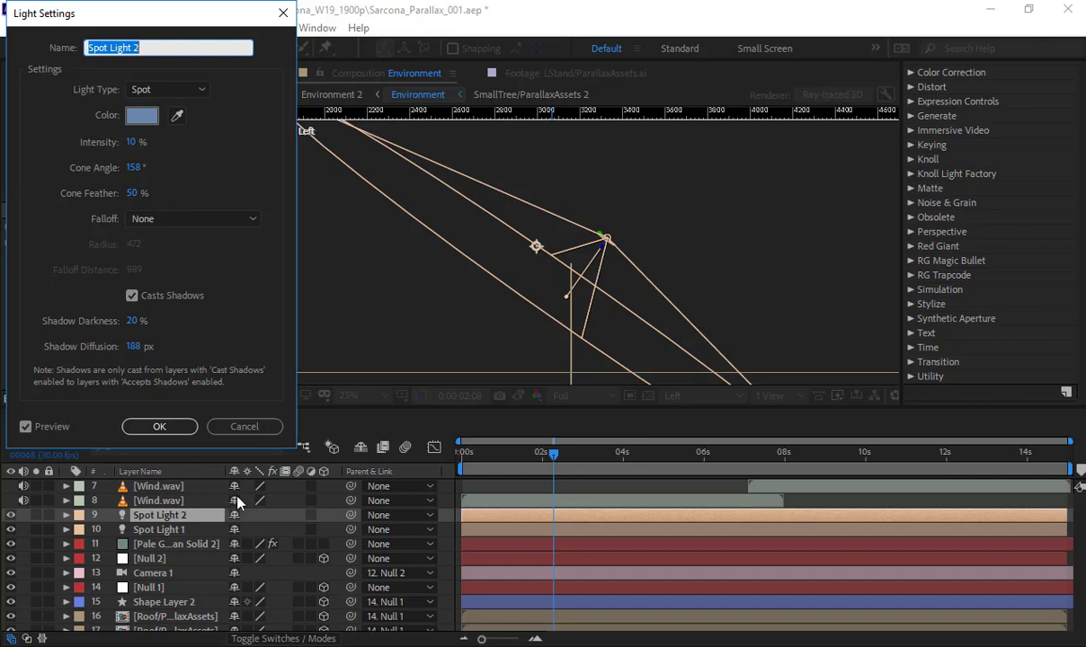
click(236, 427)
double_click(179, 537)
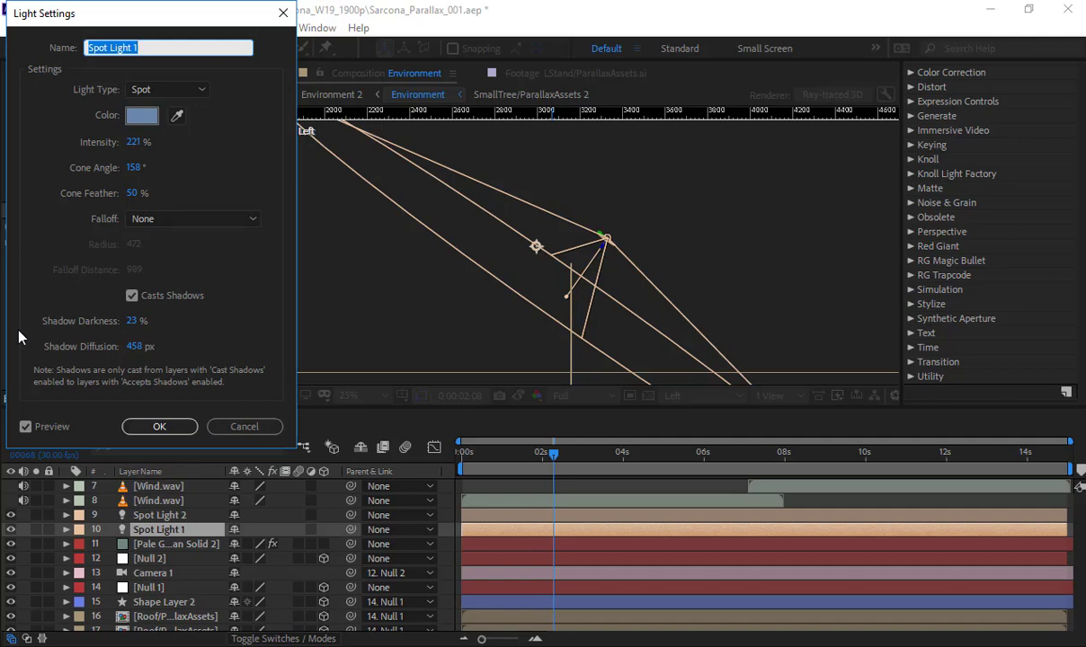
click(243, 428)
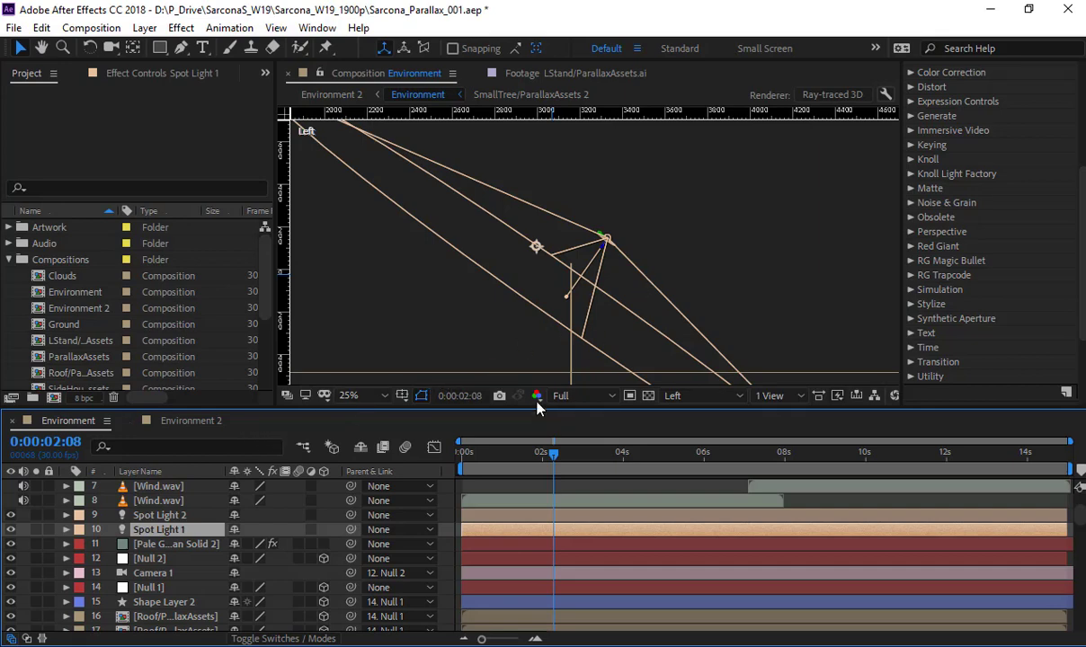
Return the viewer to the Active Camera view and compare the scene with both spot lights off and on.
click(193, 515)
key(space)
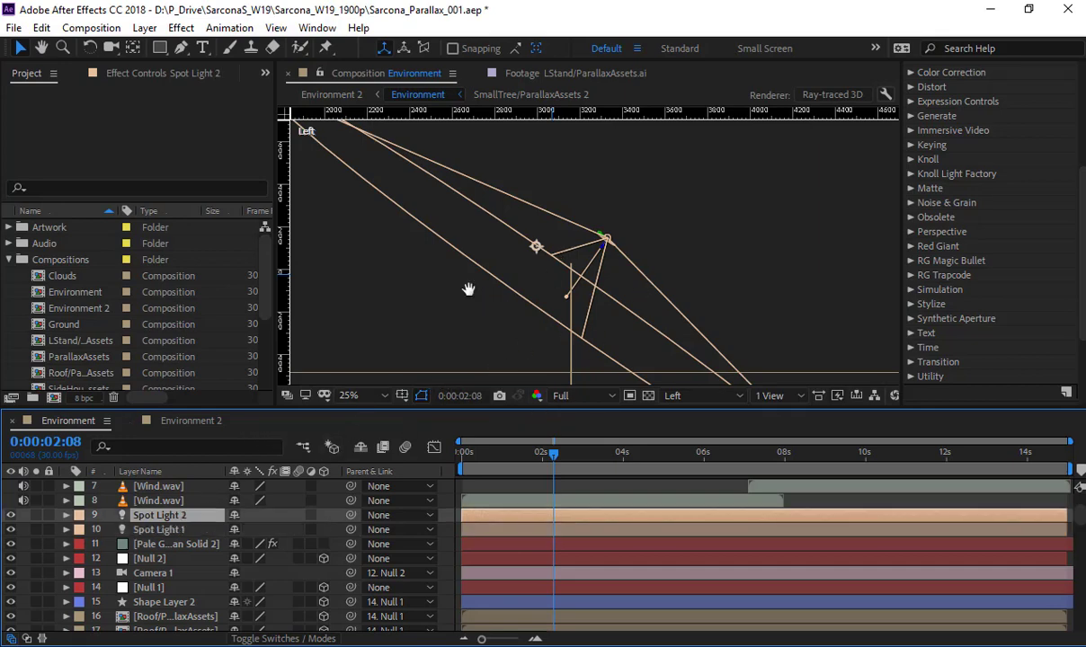
drag(469, 289, 734, 151)
drag(503, 290, 800, 315)
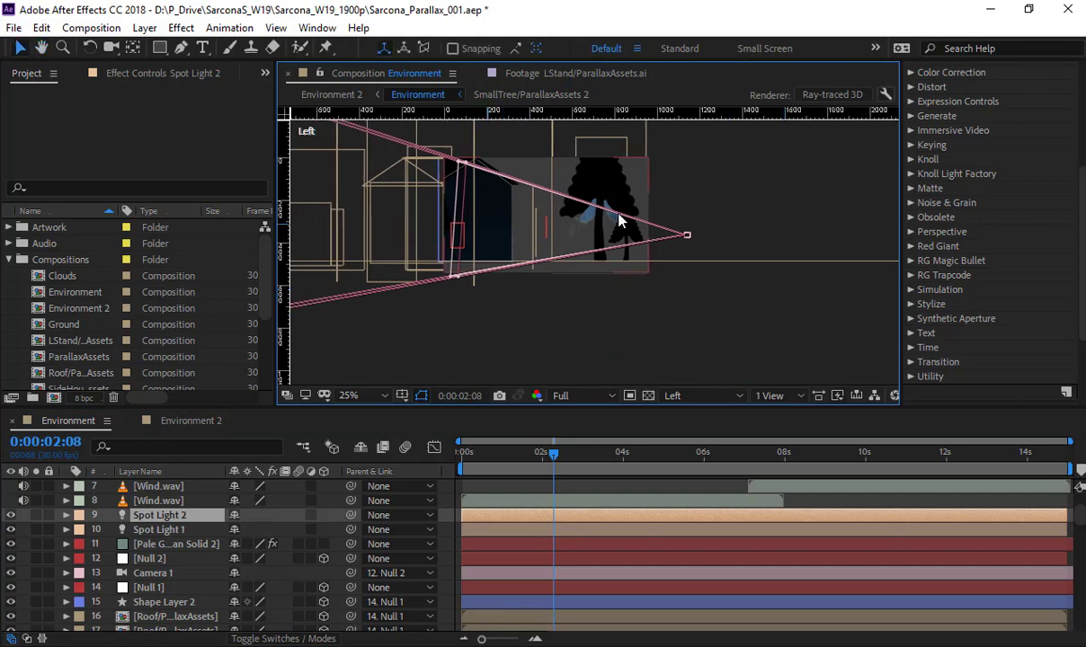
click(670, 396)
click(701, 413)
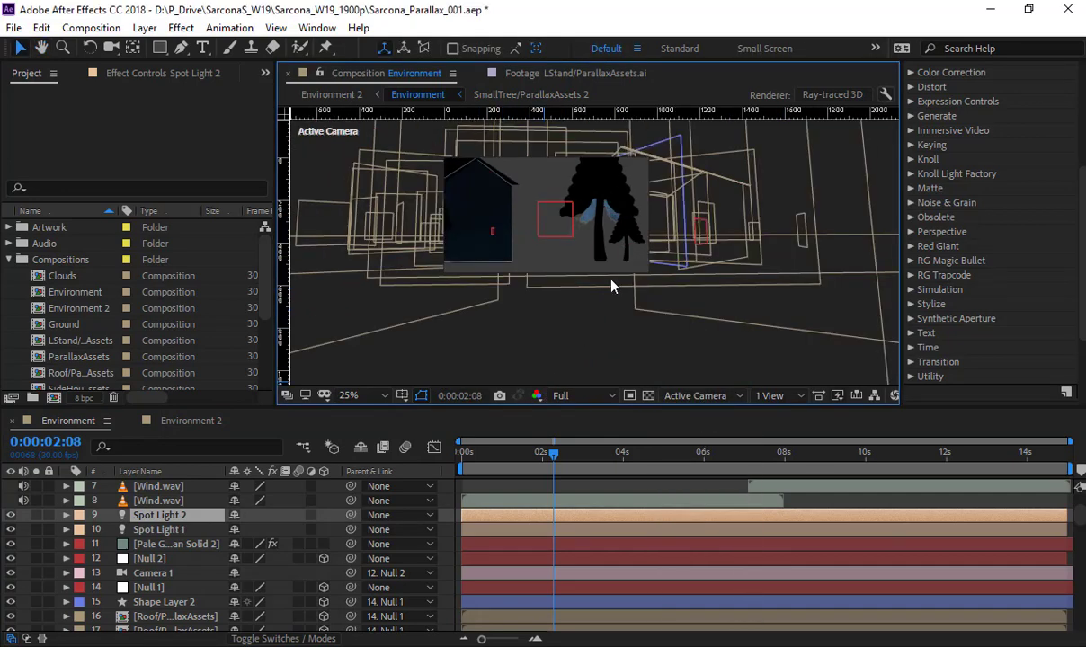
scroll(575, 239, up, 2)
drag(573, 240, 696, 299)
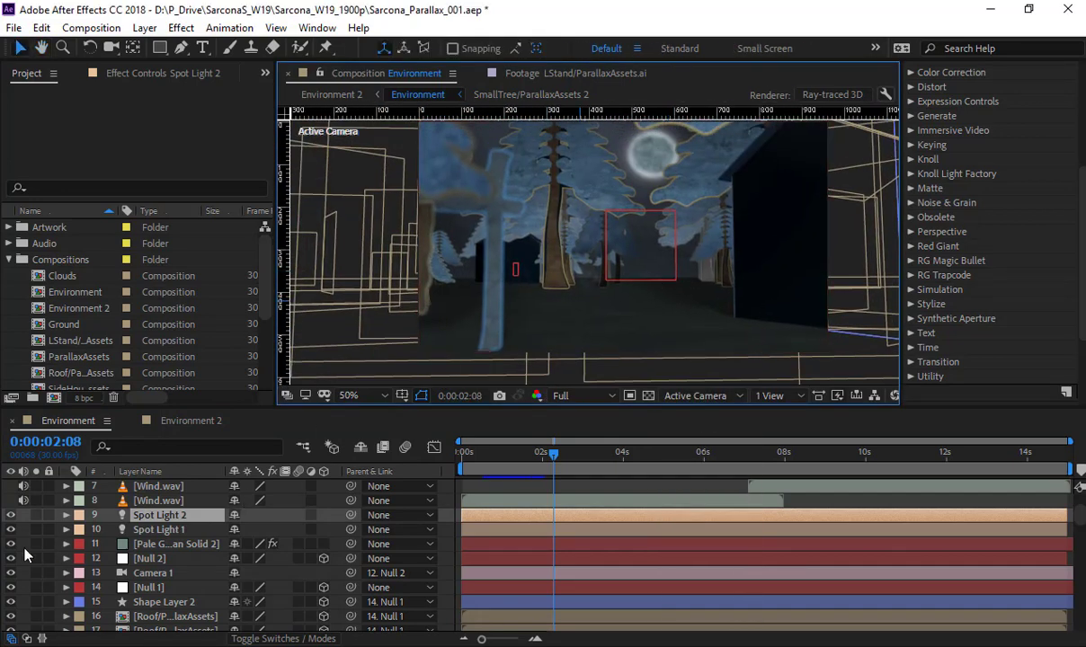
click(11, 515)
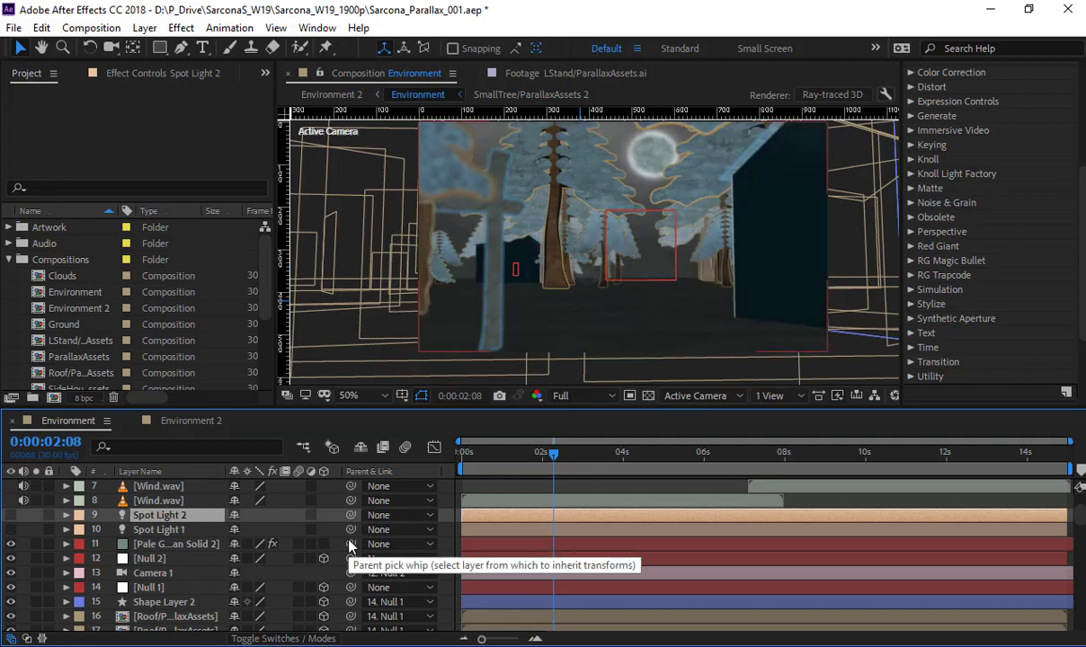
click(11, 516)
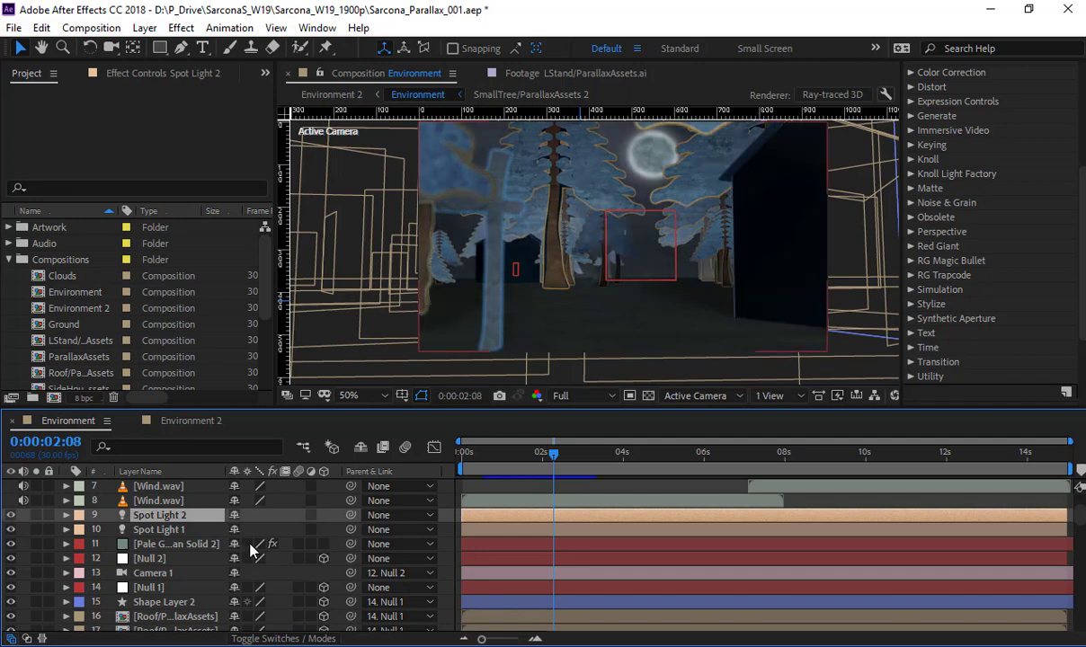
Examine what the Pale Gray-Cyan Solid 2 layer contributes at 0:00:01:05 by switching its visibility off and on.
click(185, 544)
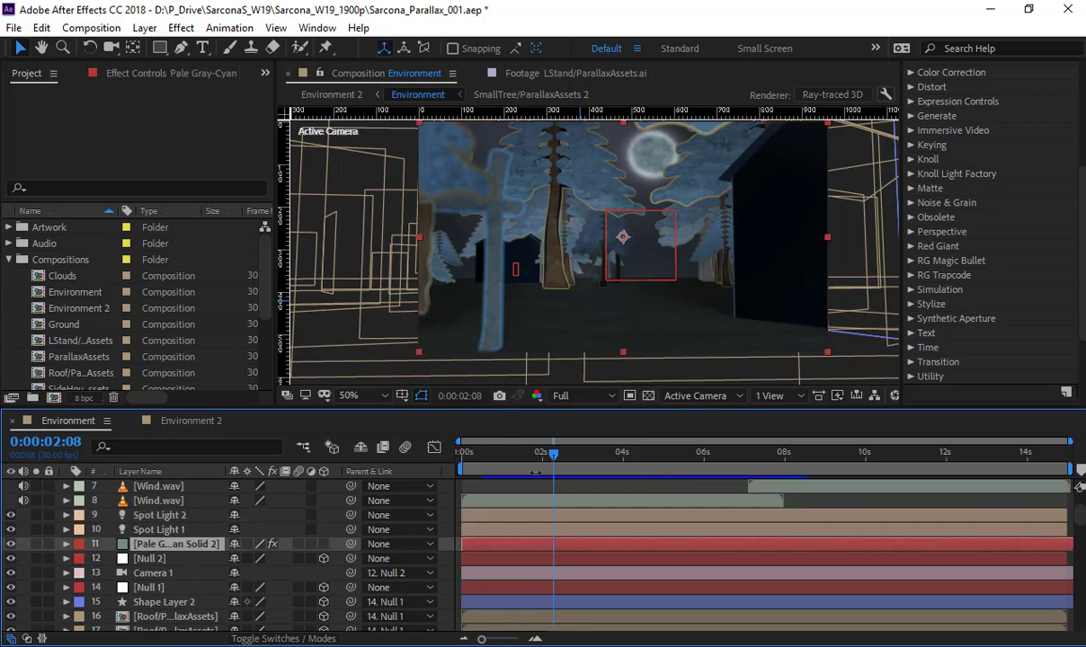
drag(519, 460, 508, 456)
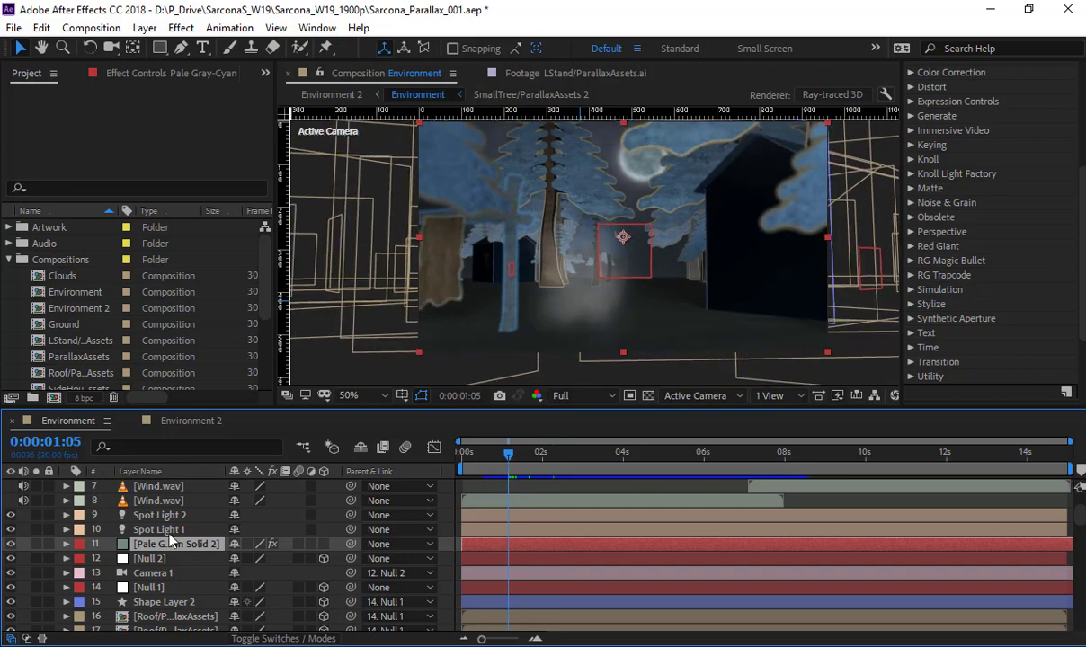
click(11, 545)
click(11, 545)
Create a new 960 × 540 composition with the default settings and add a gray solid filling the frame.
key(ctrl+n)
key(Return)
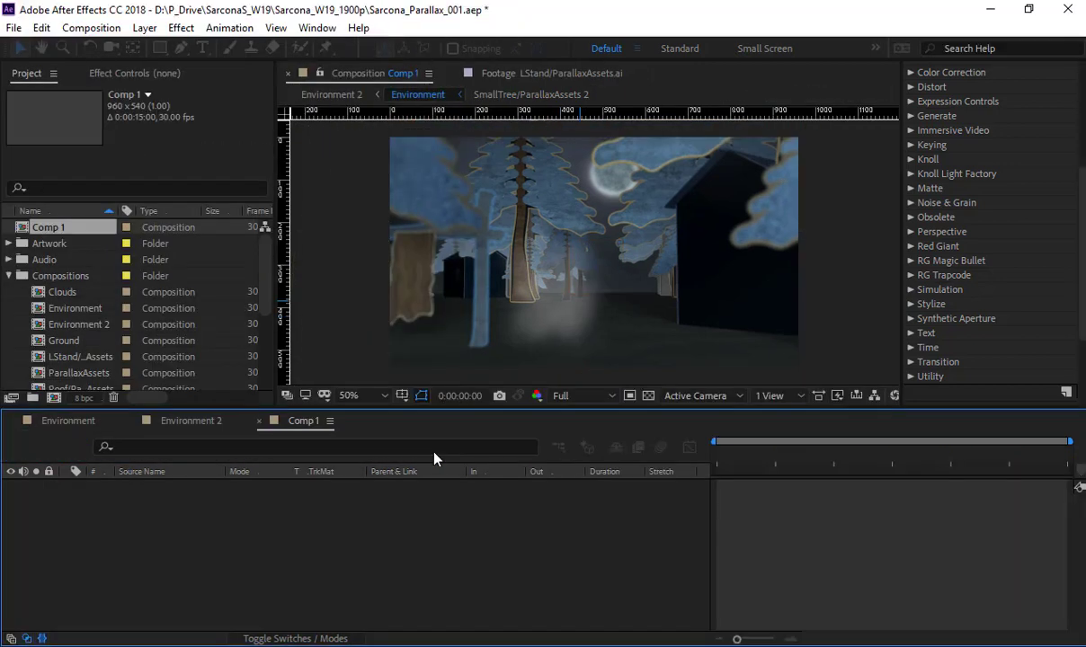
key(ctrl+y)
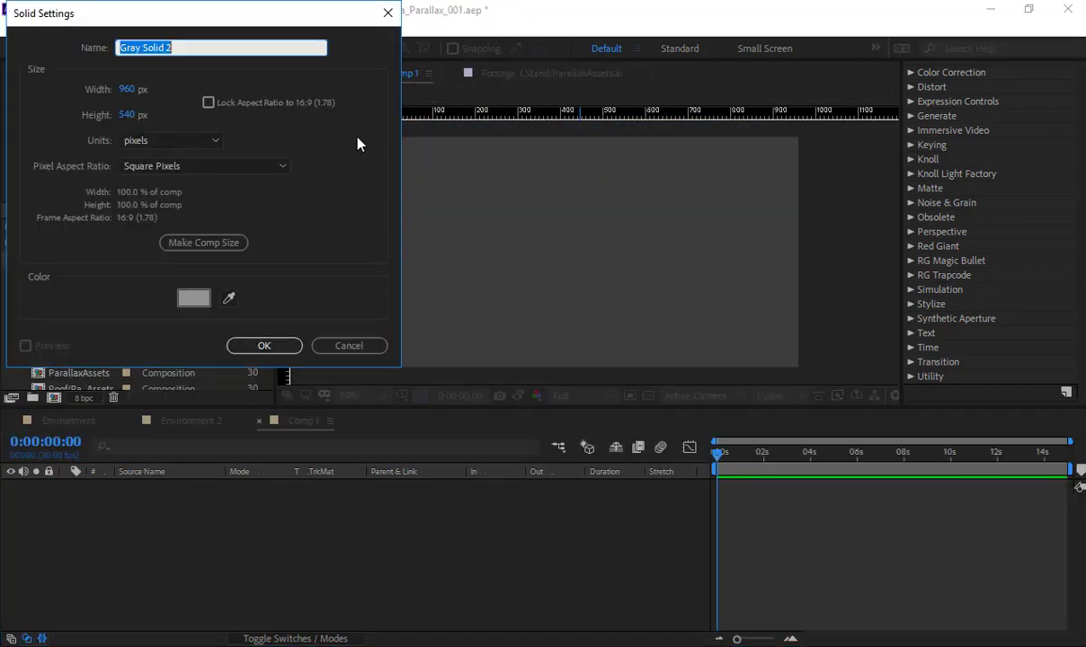
key(Return)
Apply the RG Trapcode Particular effect to the gray solid.
click(181, 28)
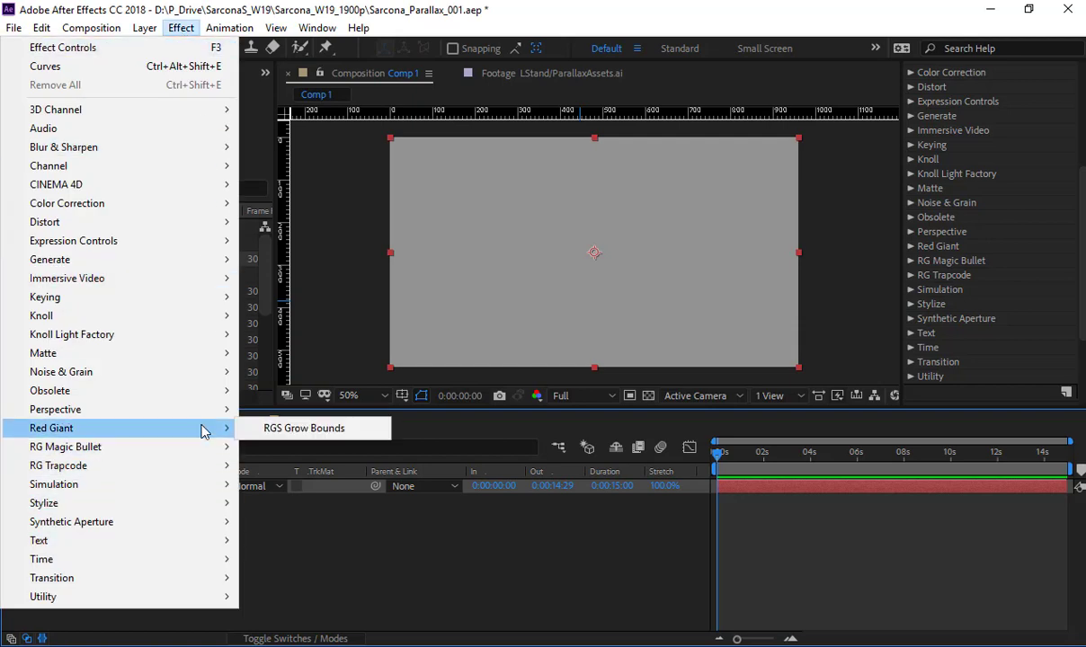
mouse_move(205, 467)
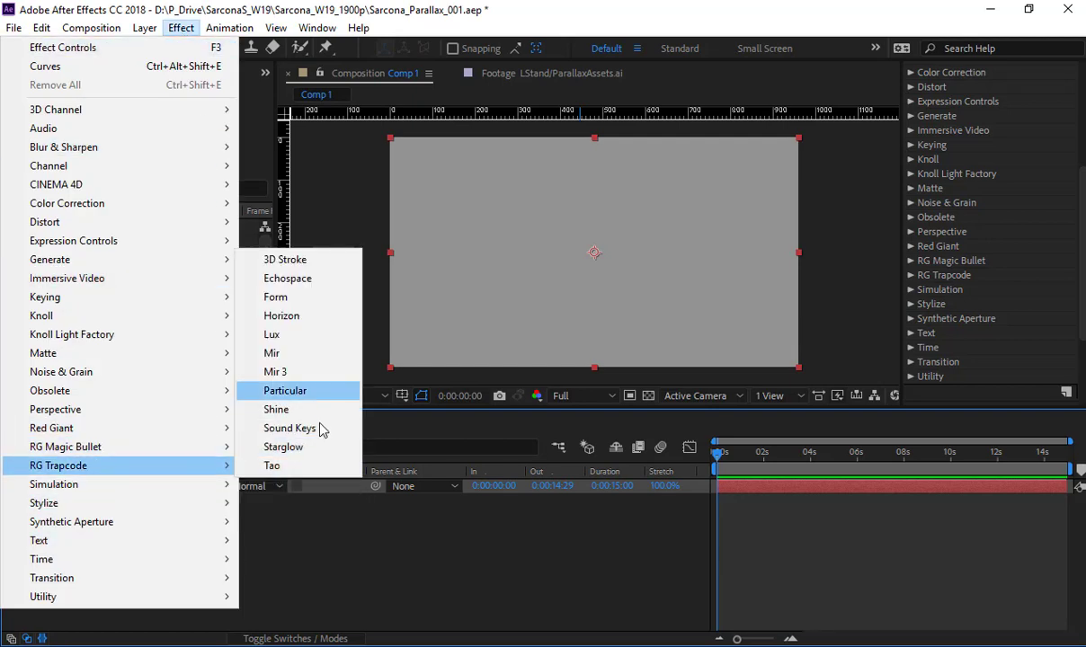
click(320, 392)
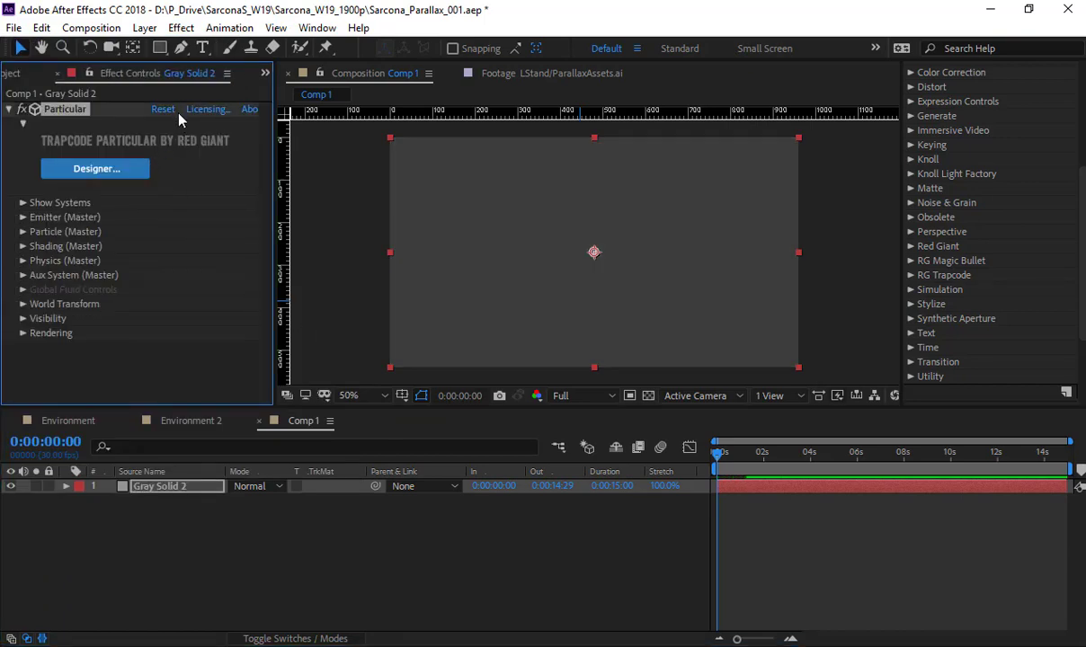
Load the Point Smoke preset from the Smoke and Fire group in Particular's Designer and apply it to the effect.
click(117, 171)
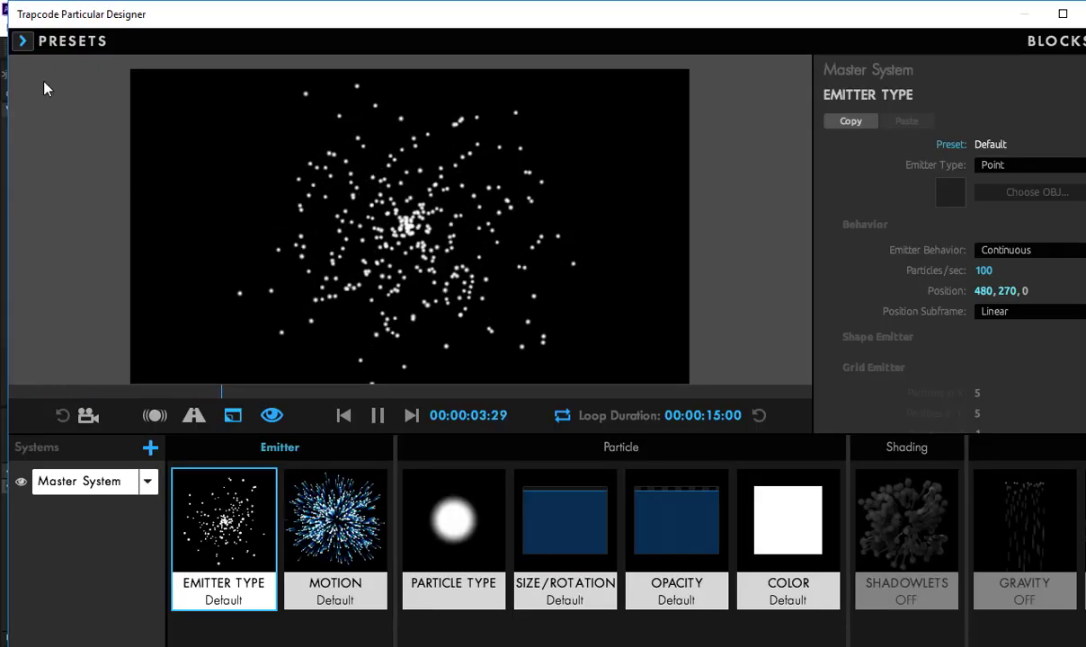
click(22, 41)
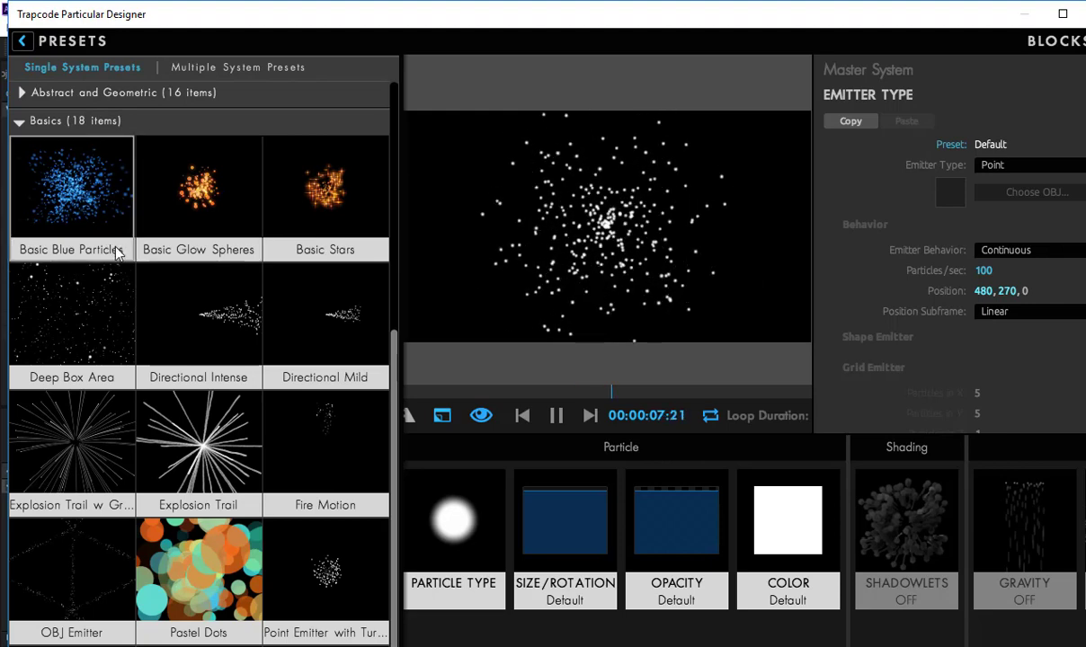
click(23, 129)
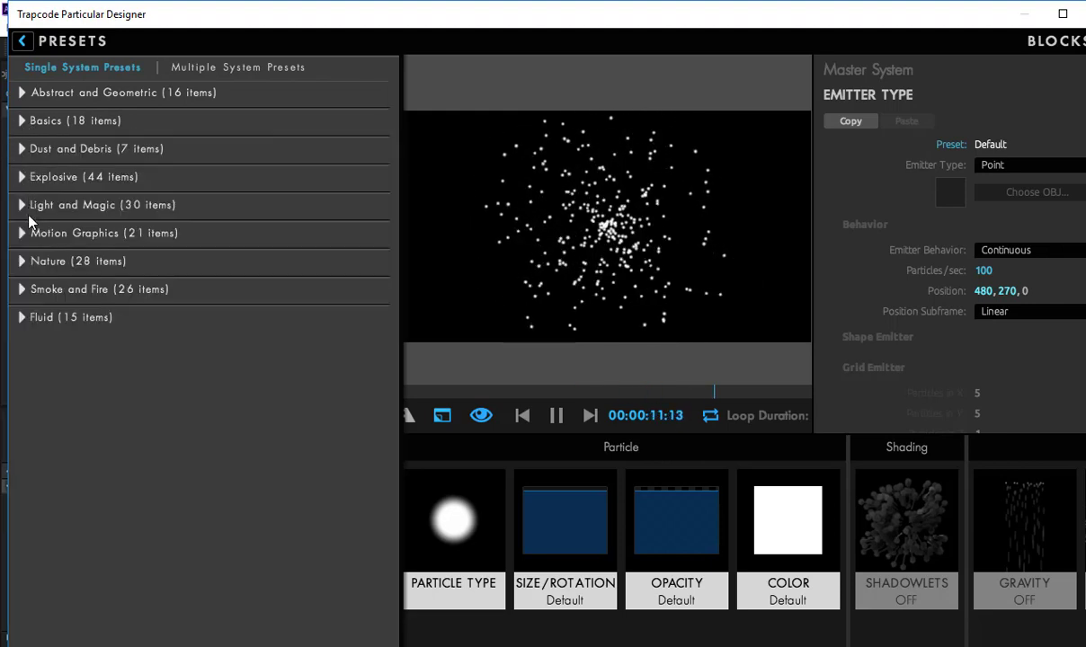
click(20, 290)
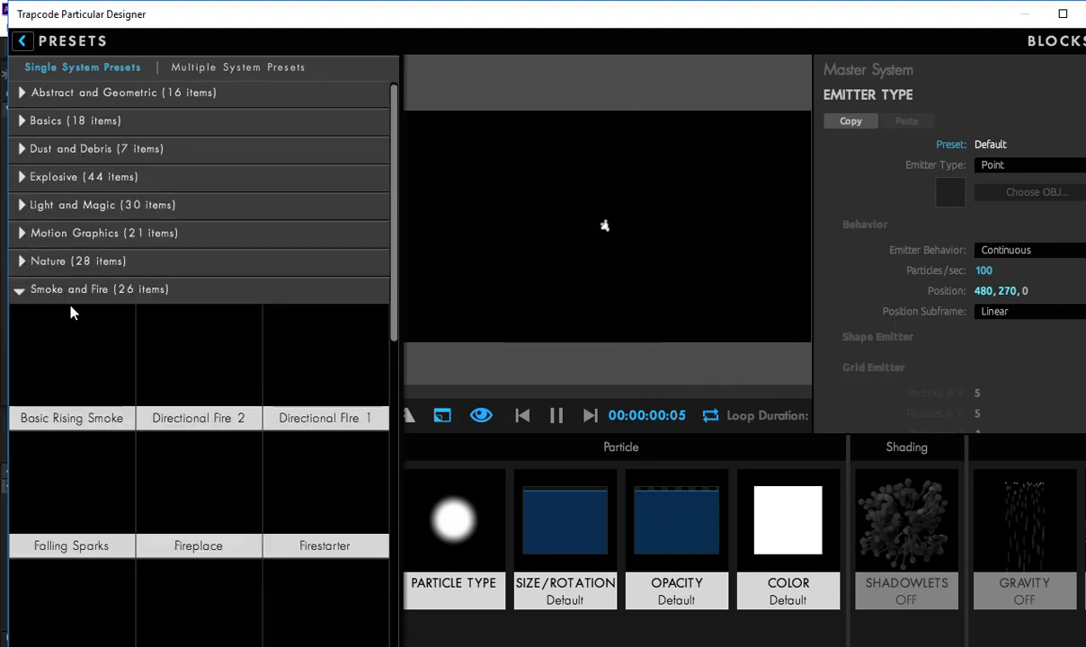
scroll(113, 351, down, 5)
scroll(113, 351, down, 3)
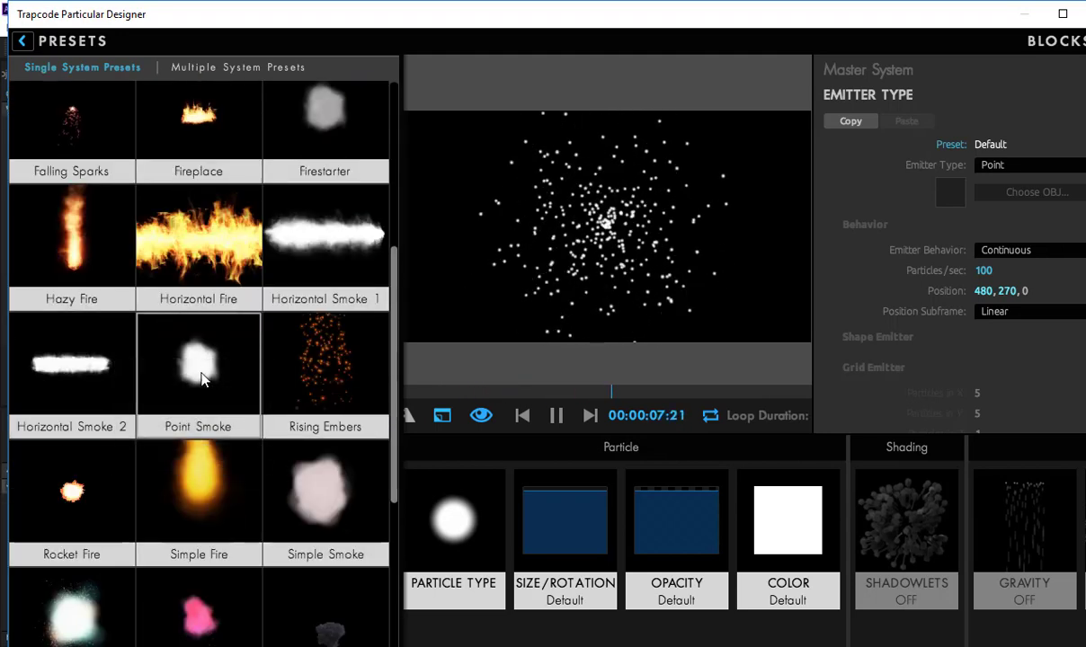
click(216, 379)
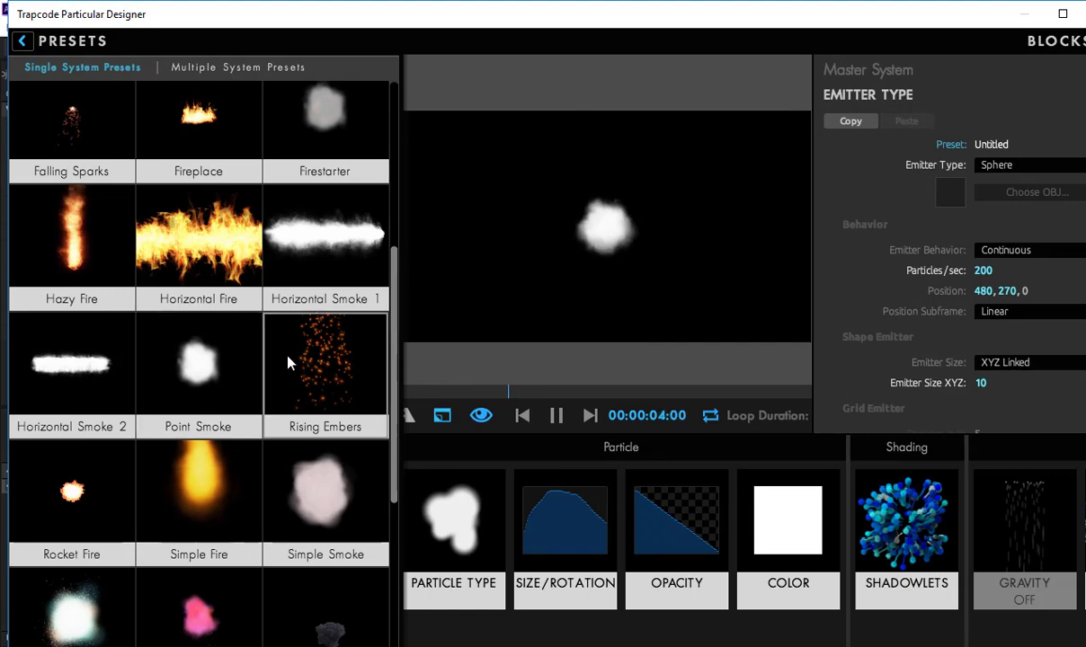
double_click(175, 362)
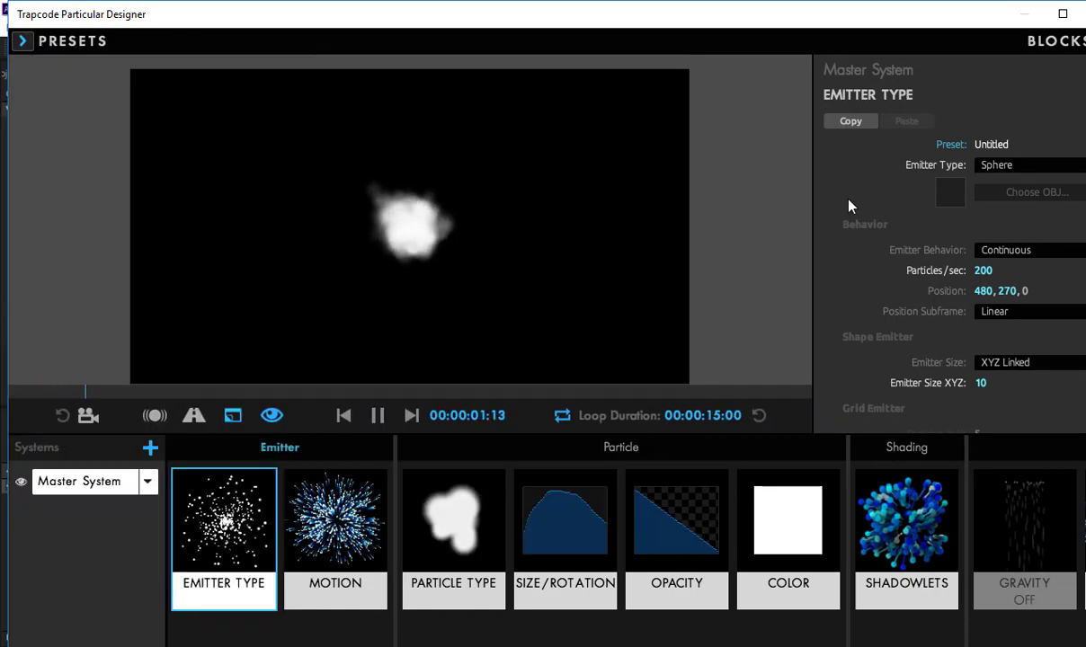
double_click(824, 15)
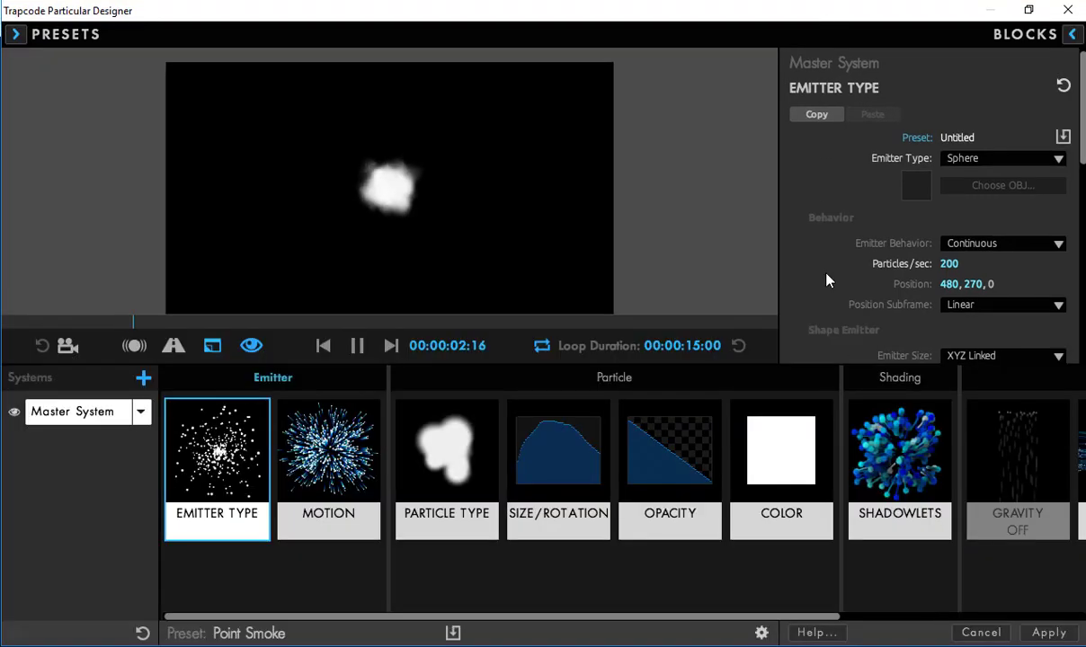
click(1048, 633)
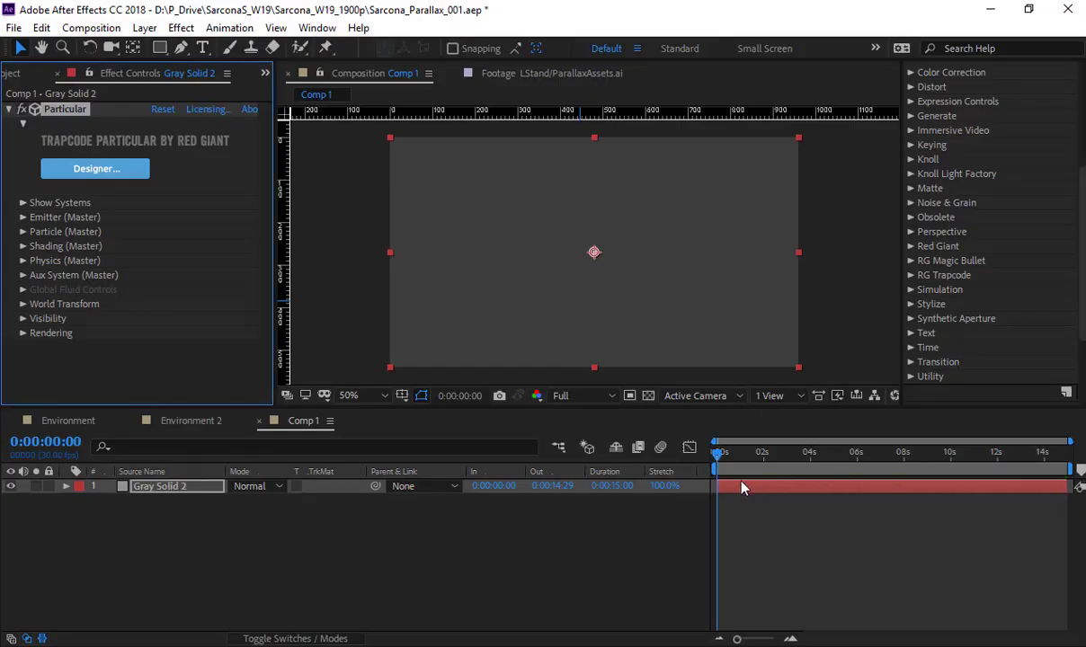
Go to 0:00:06:13 and set the Direction of Particular's master emitter to Directional.
drag(725, 456, 867, 456)
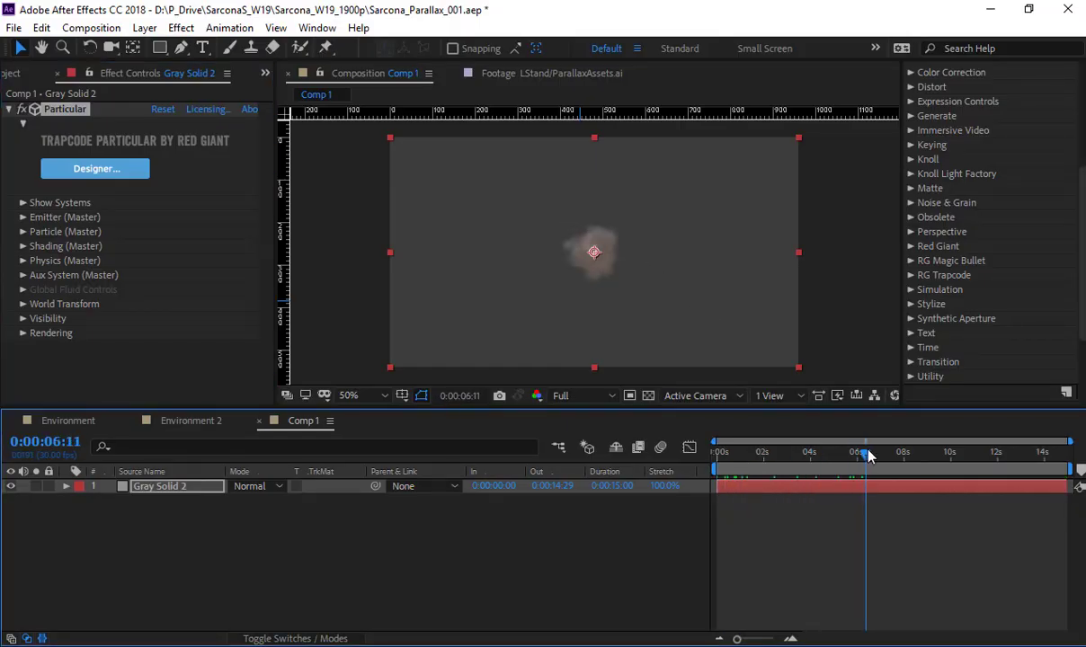
click(24, 203)
click(24, 204)
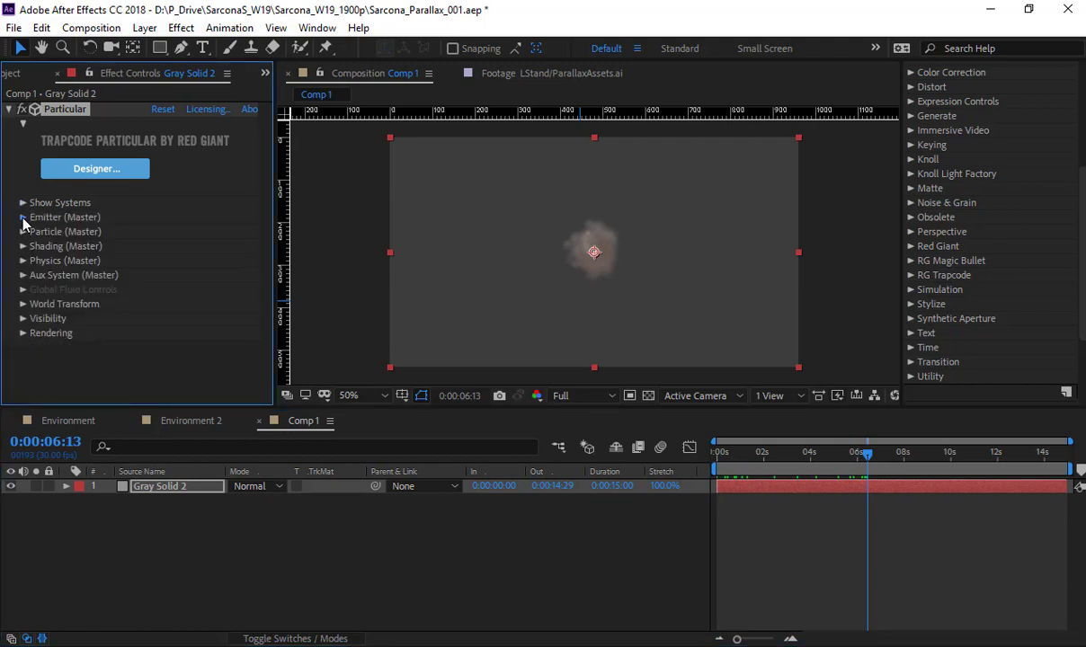
click(24, 218)
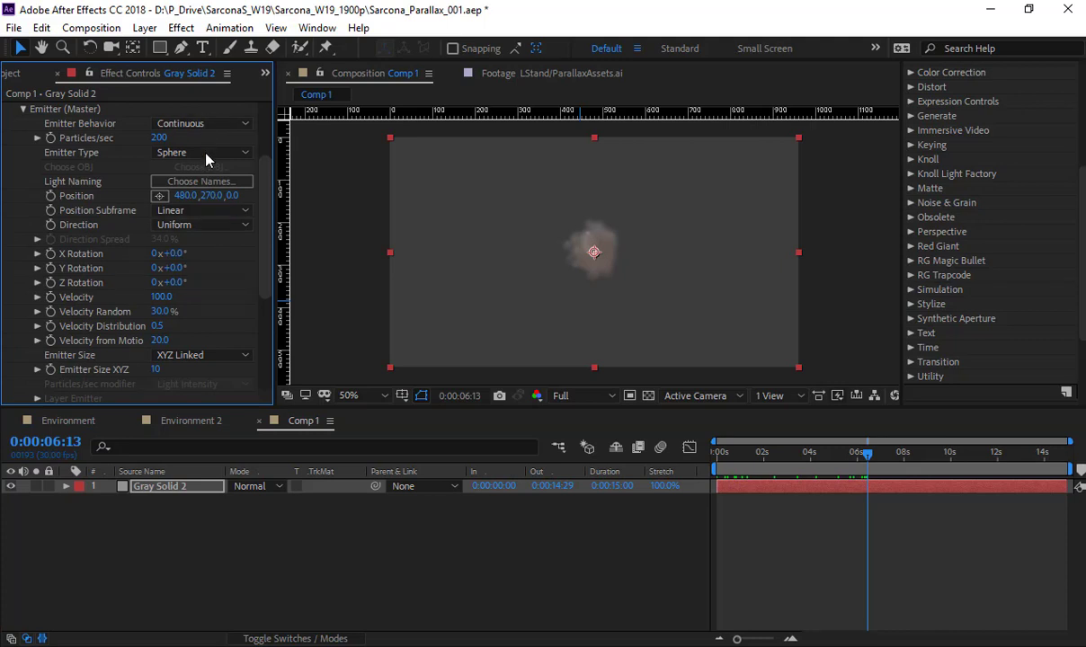
click(195, 211)
click(155, 210)
click(171, 225)
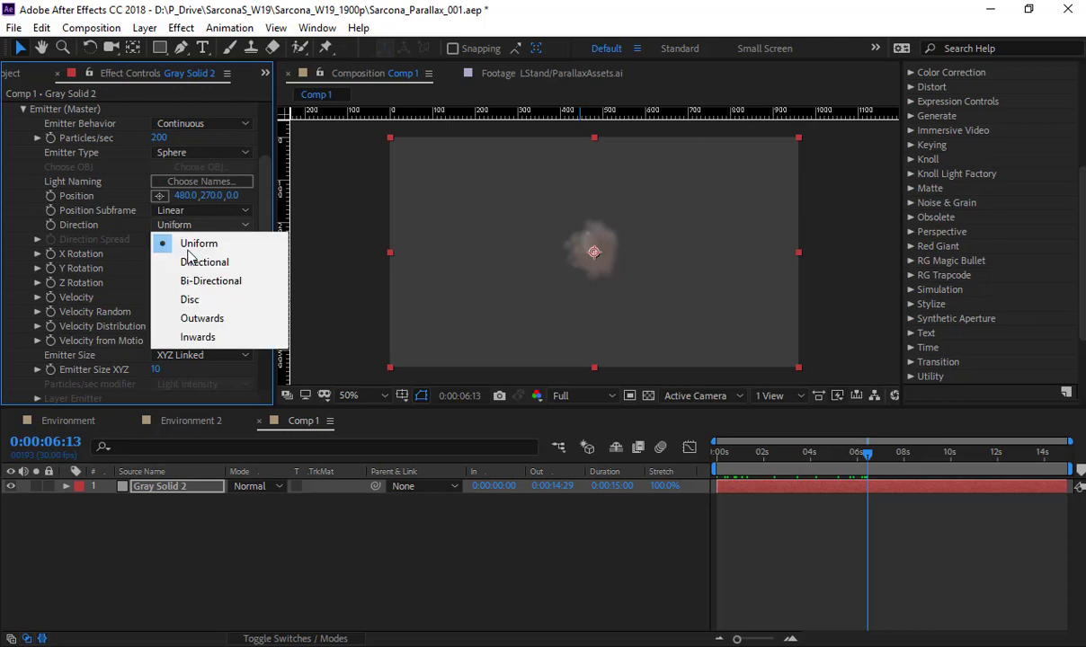
click(191, 263)
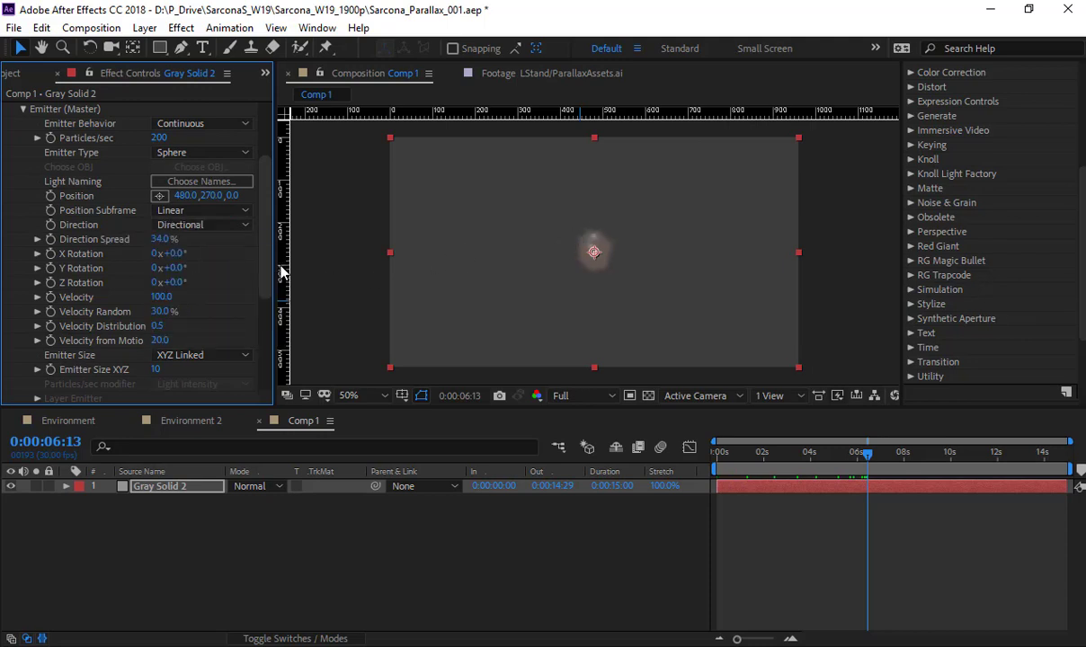
Set the emitter's X Rotation to 119° and Velocity to 510, and preview the smoke from the start.
drag(171, 253, 258, 237)
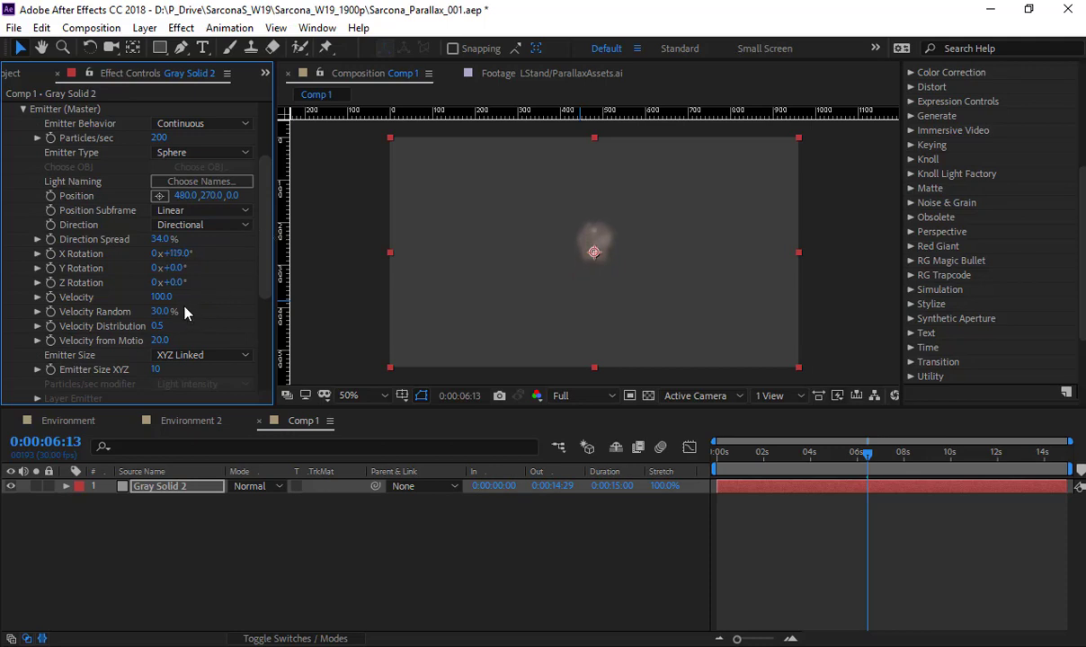
drag(168, 297, 202, 295)
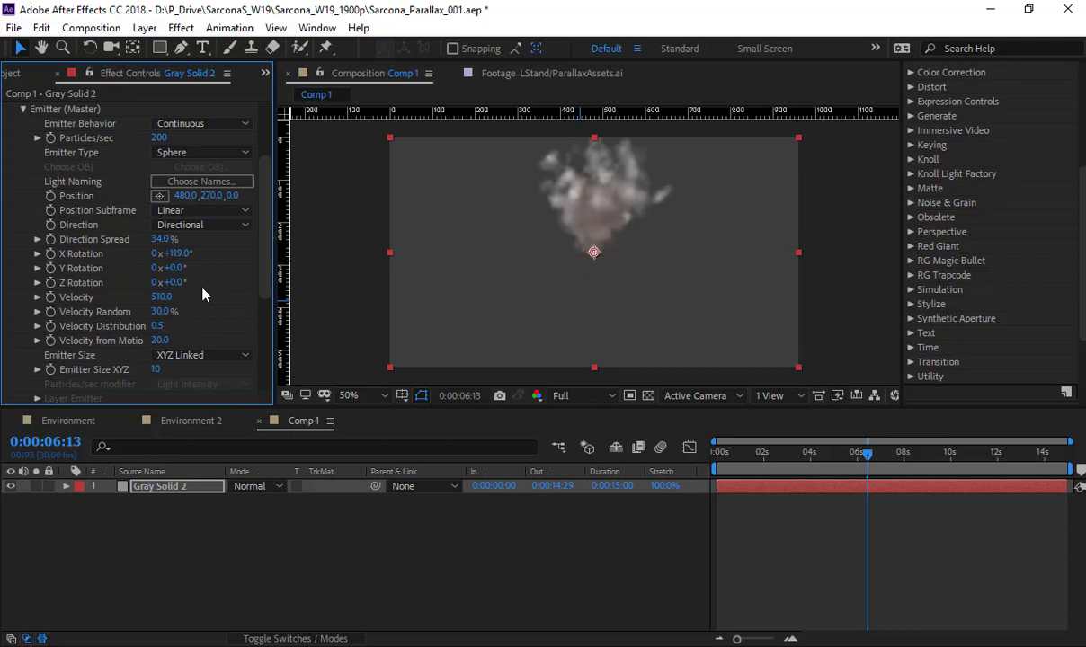
key(Home)
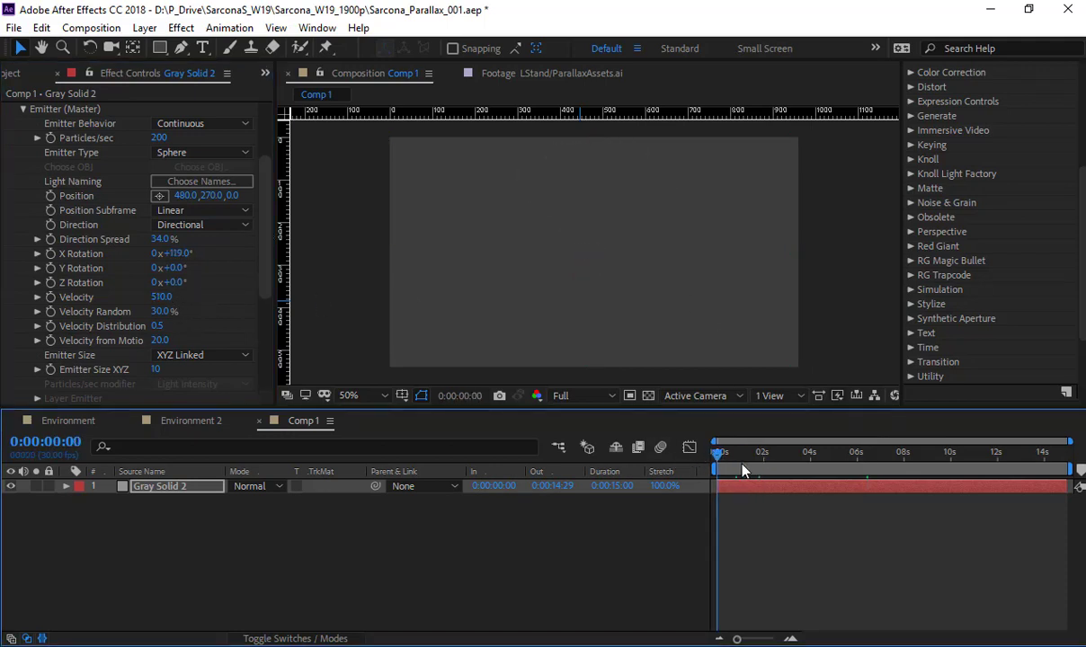
key(space)
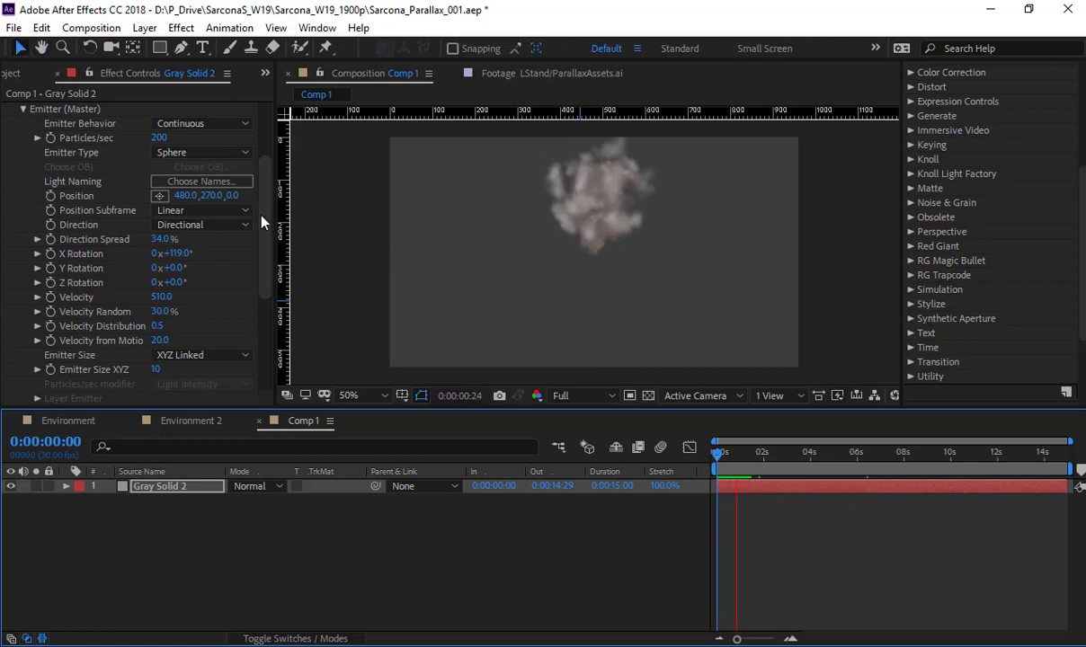
key(space)
click(83, 132)
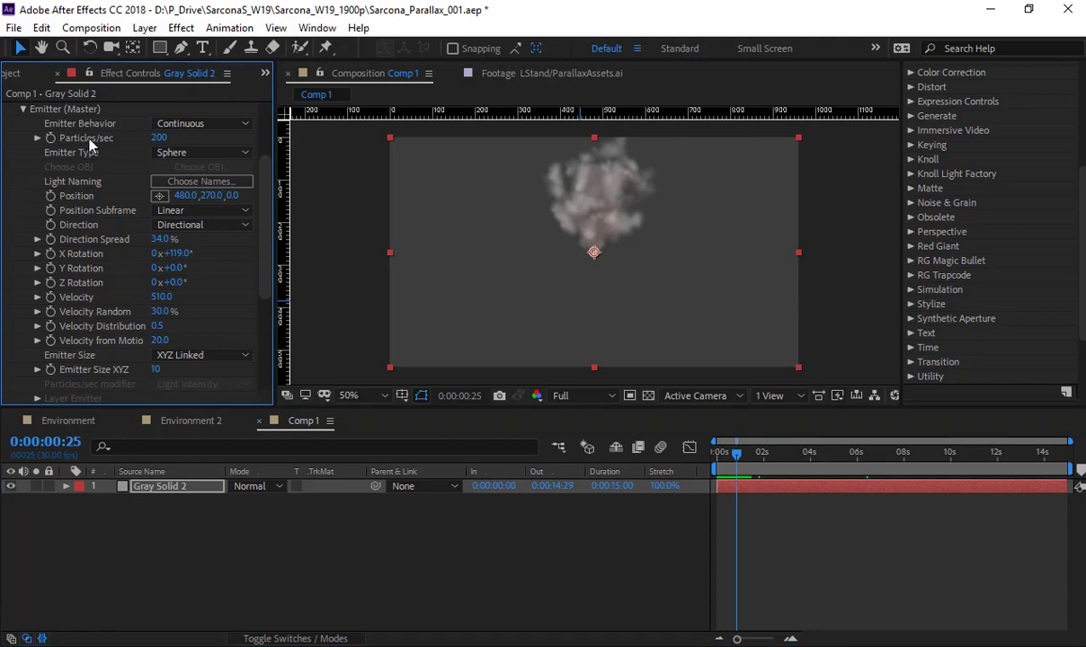
Keyframe the emitter's Particles/sec at 0 at the start of the composition and 200 at 0:00:01:03.
click(719, 451)
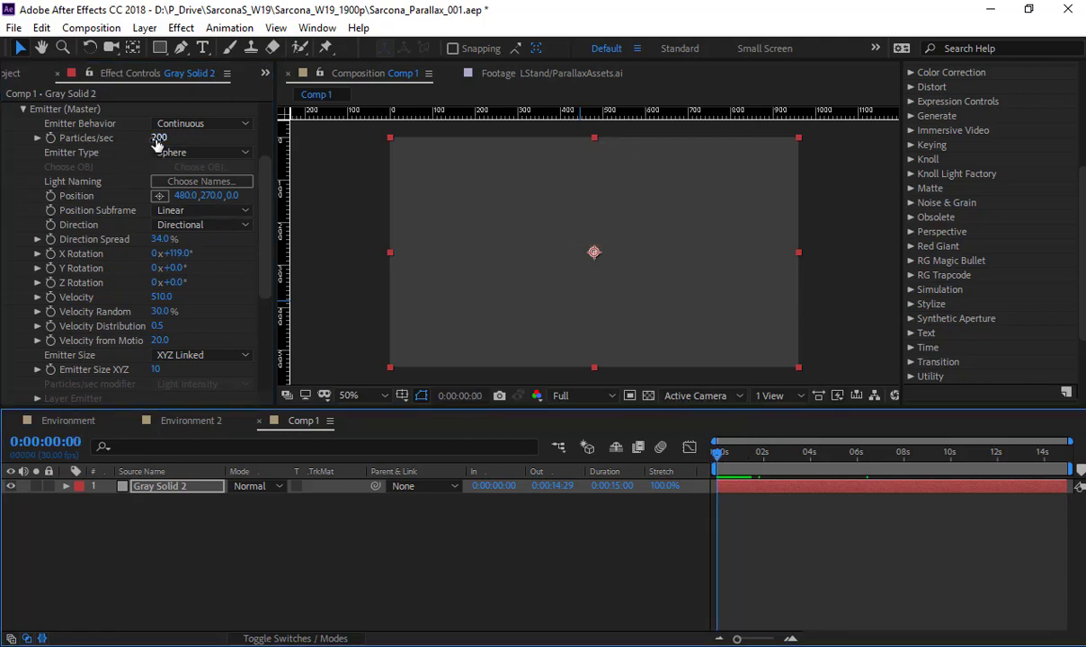
click(158, 138)
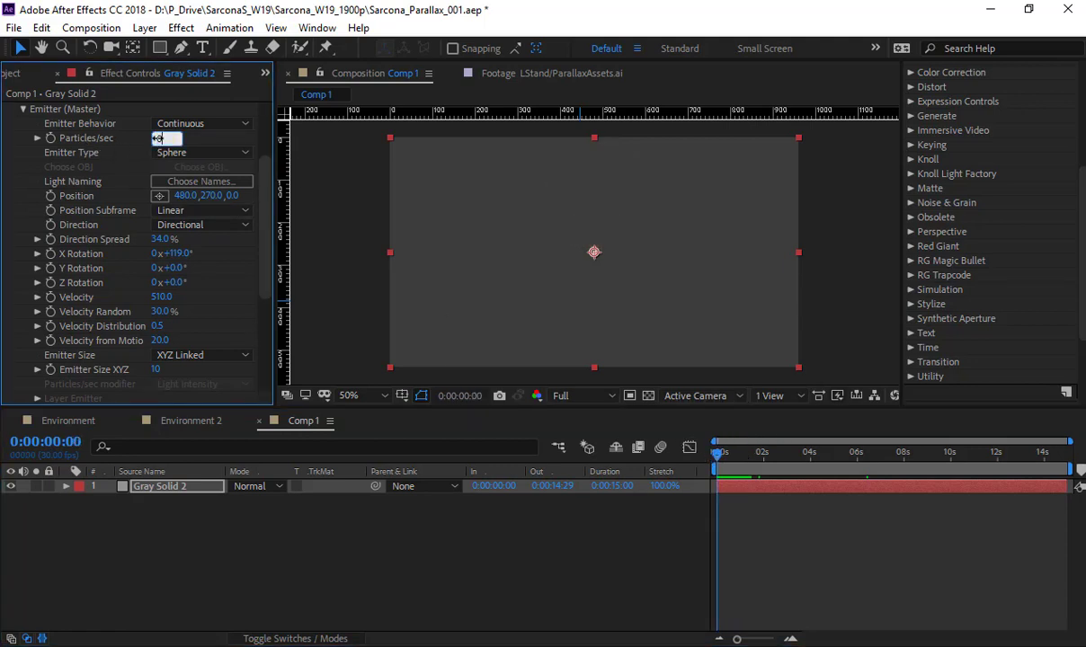
text(0)
click(50, 138)
drag(717, 452, 743, 452)
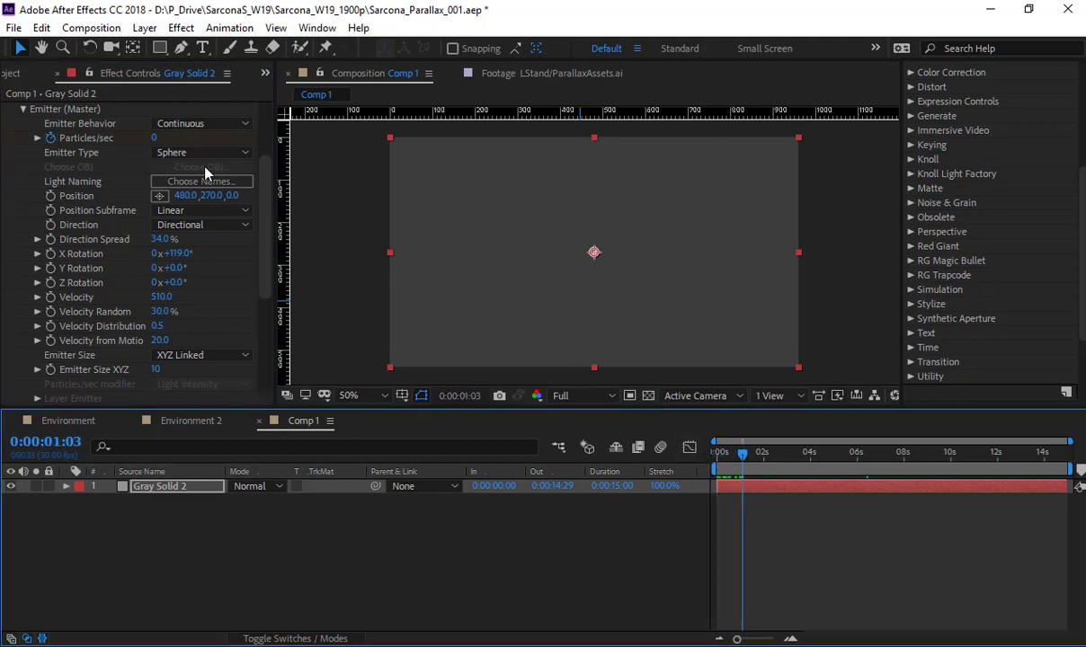
click(158, 140)
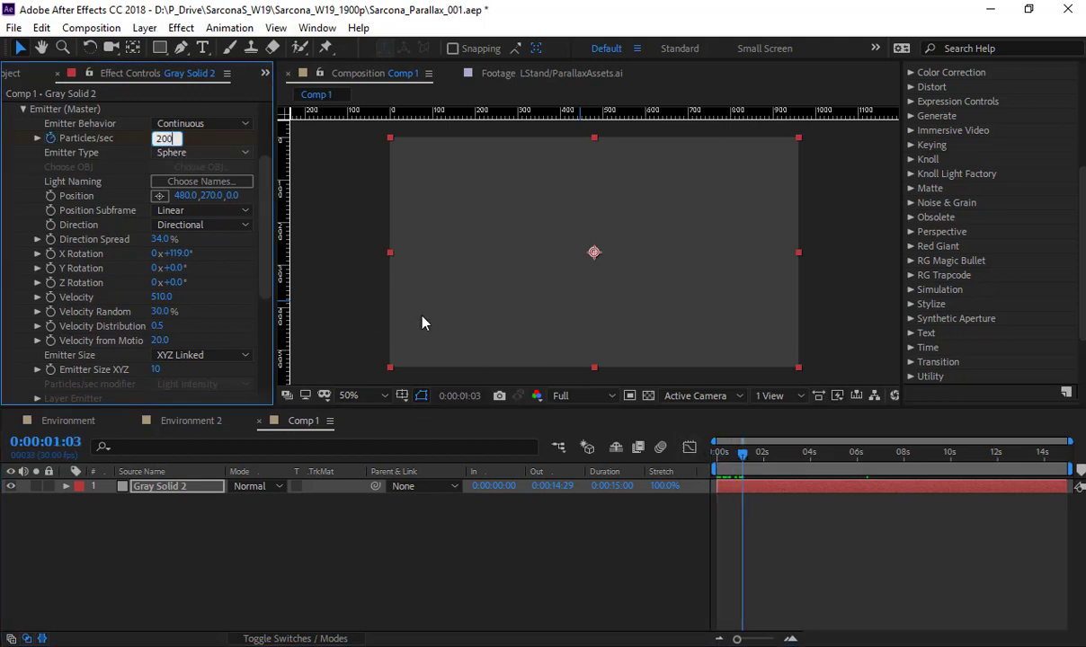
Add a Particles/sec keyframe of 0 at 0:00:01:18 to end the smoke burst.
click(754, 453)
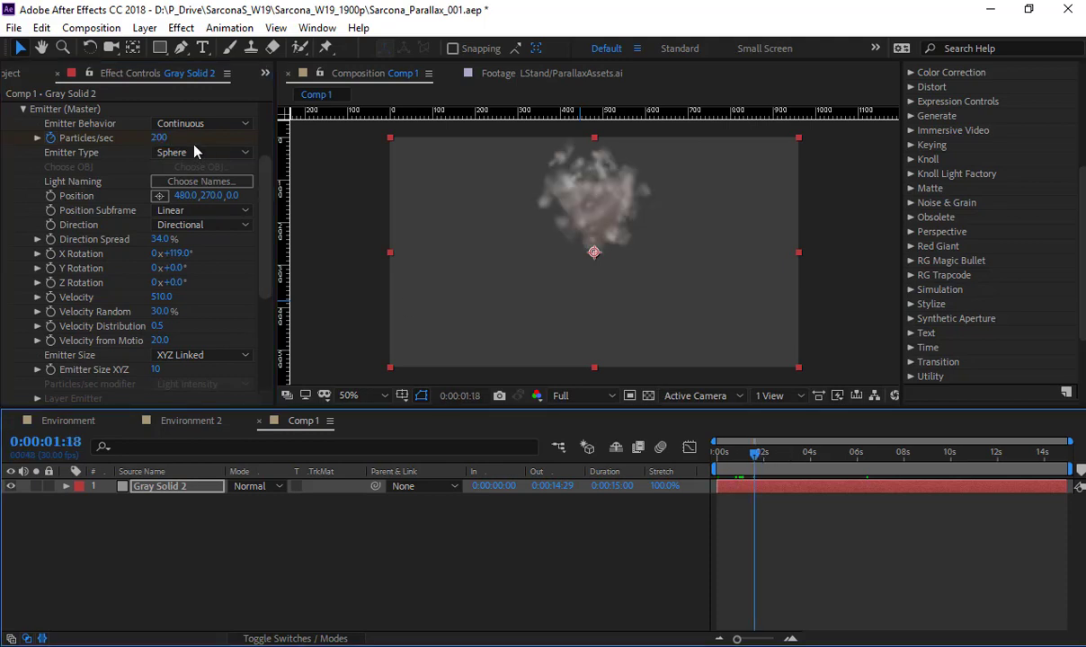
click(159, 138)
text(0)
key(Return)
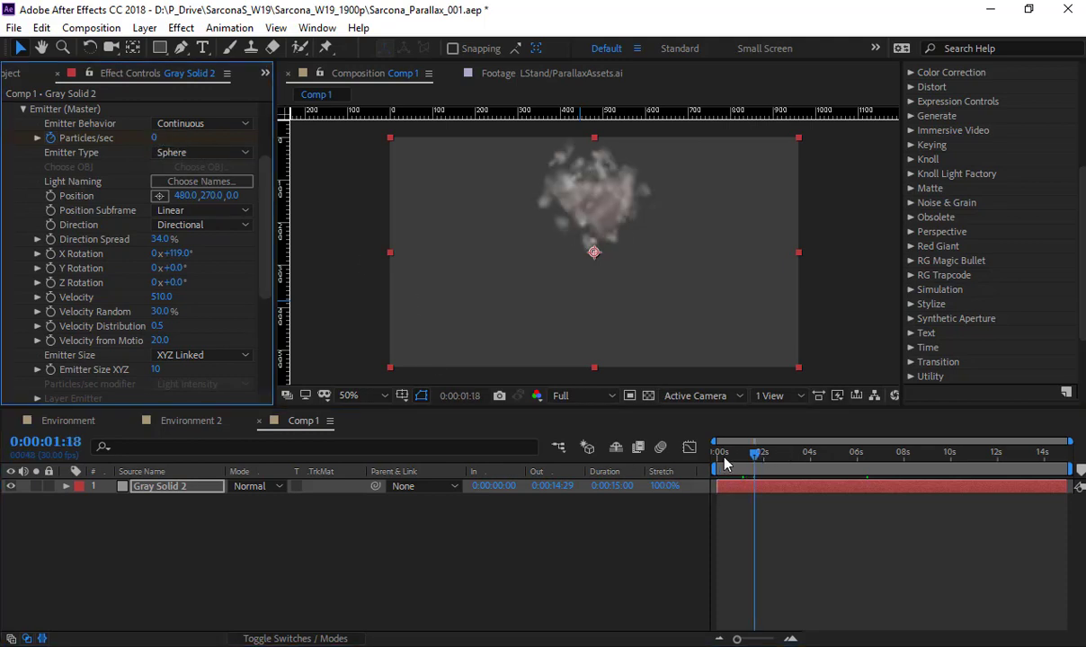
Reveal the solid's Particles/sec keyframes and shift the last two about half a second earlier while previewing the burst from the start.
click(717, 452)
key(space)
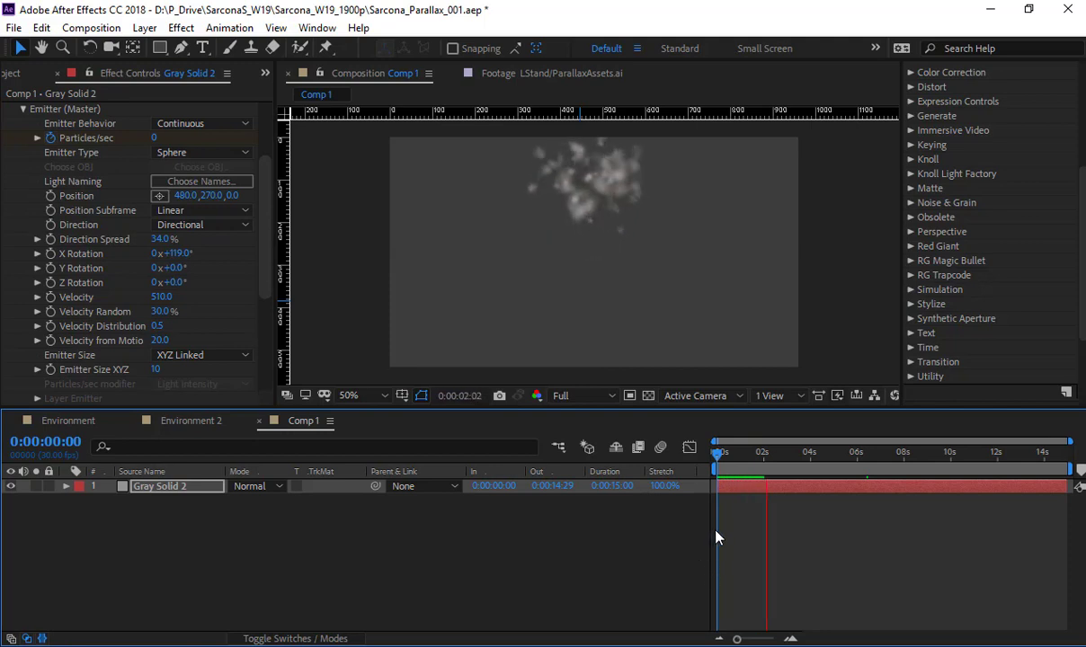
key(u)
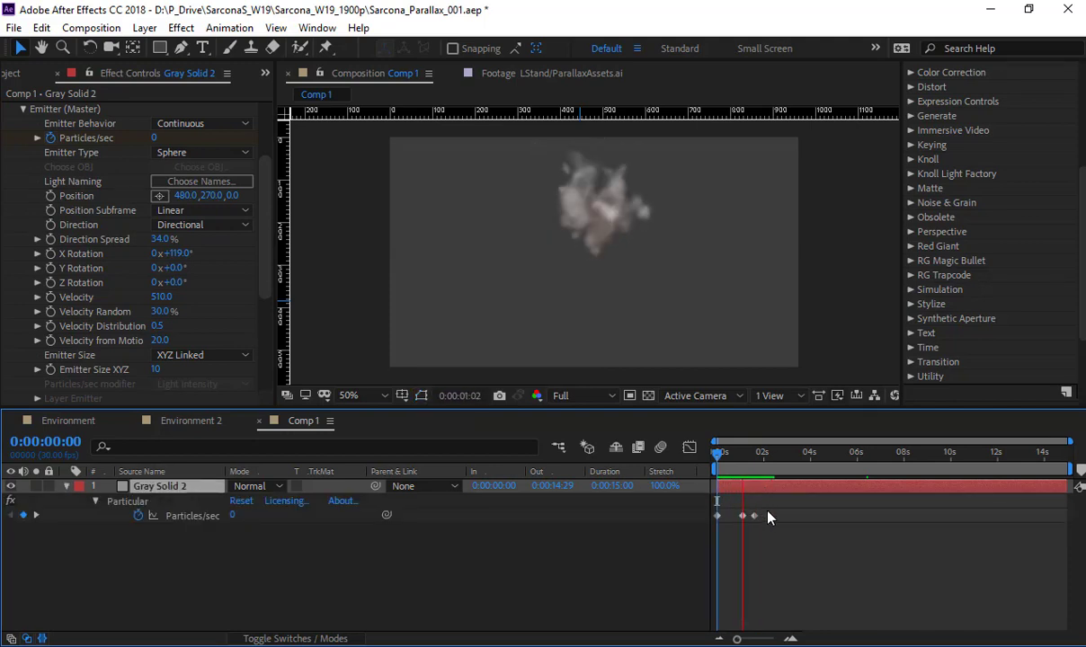
mouse_move(767, 511)
mouse_down()
mouse_move(736, 528)
mouse_move(735, 516)
mouse_up()
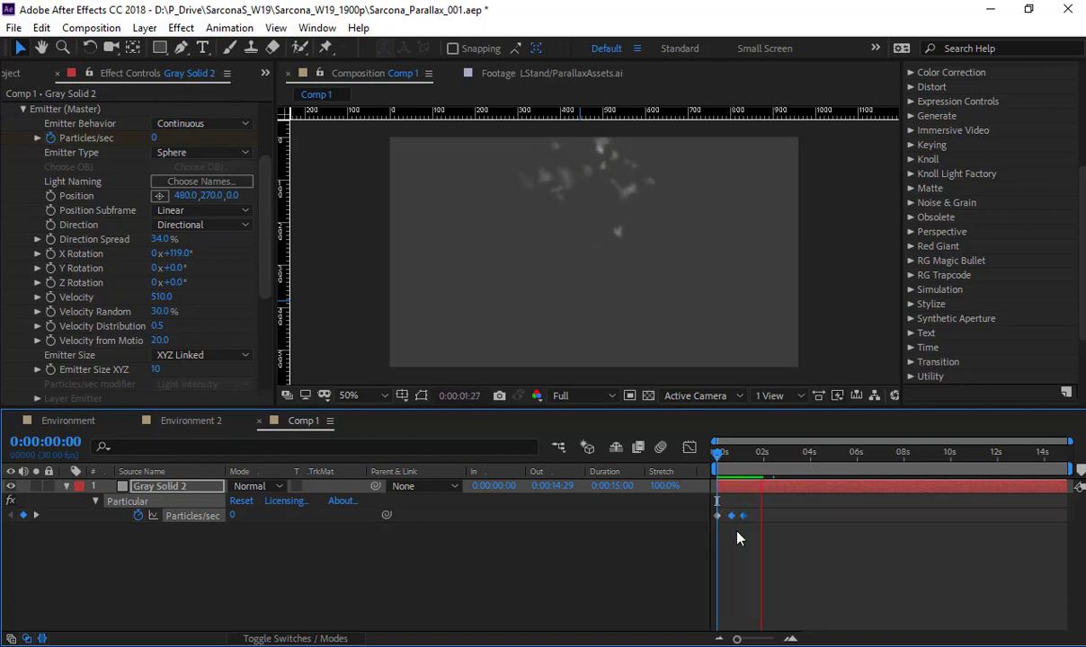
key(space)
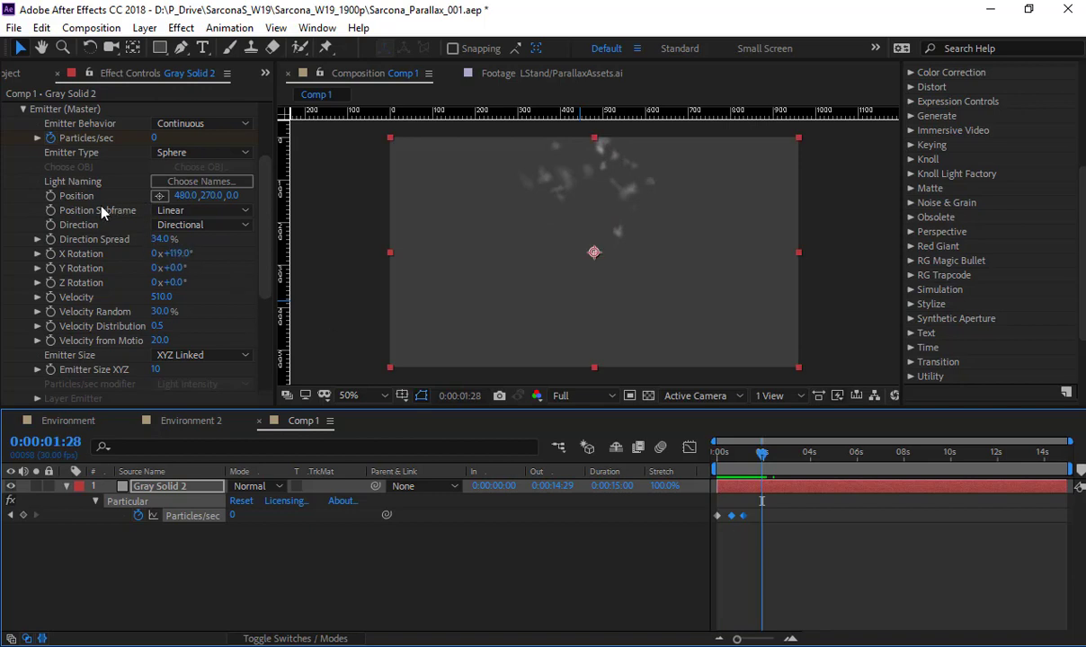
Place the emitter's Position at about 300, 334 in the composition, and move it to about 720, 444.
click(65, 201)
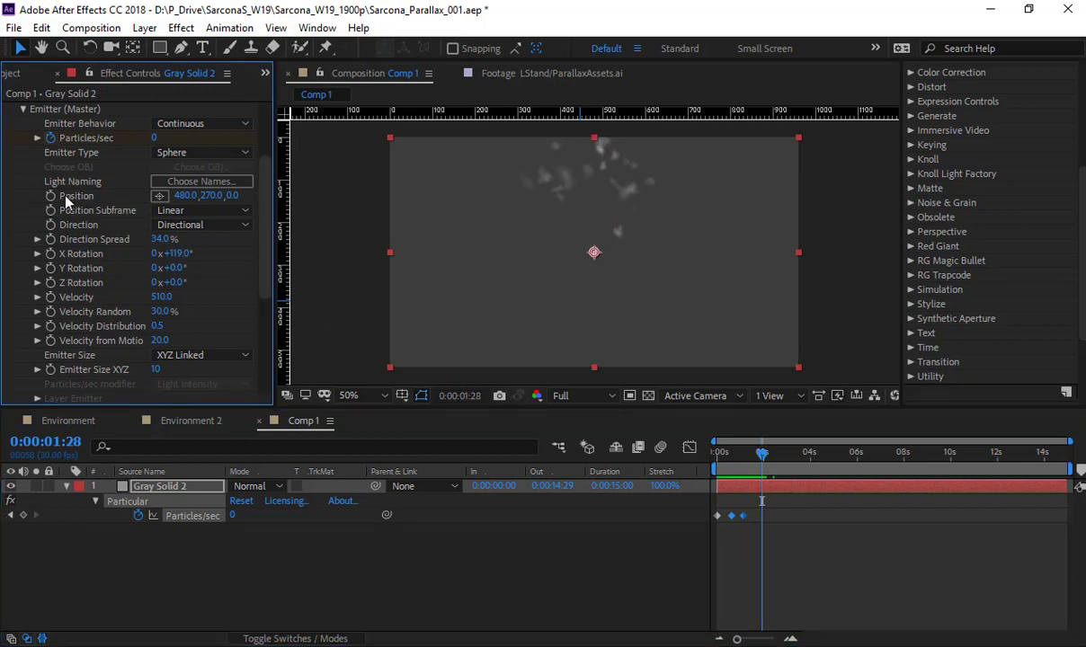
click(159, 196)
click(518, 280)
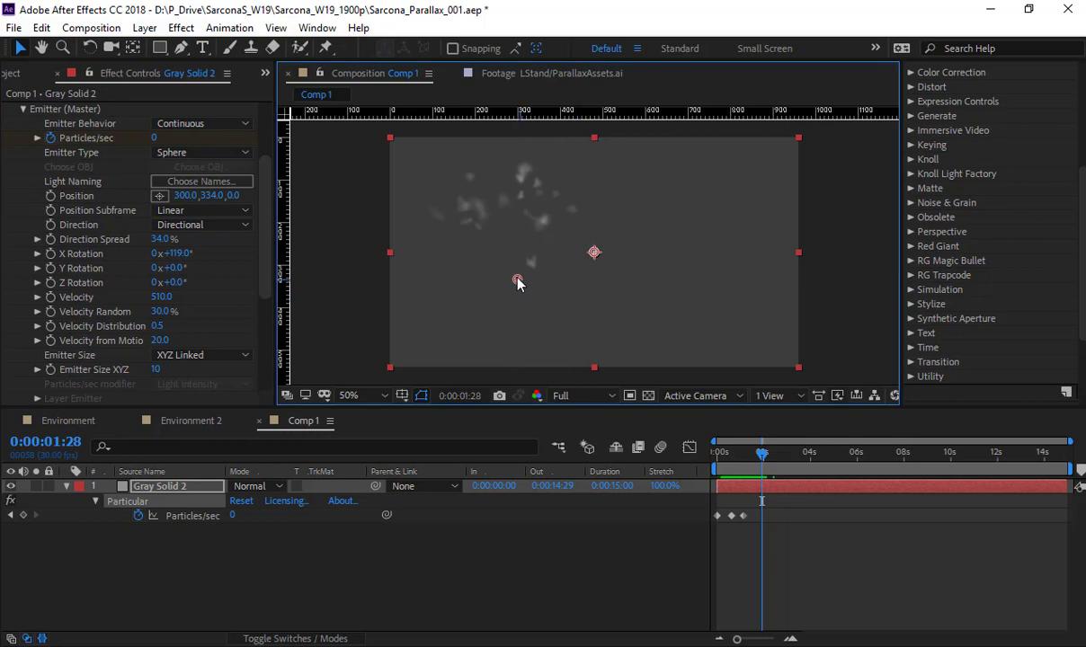
drag(672, 221, 696, 329)
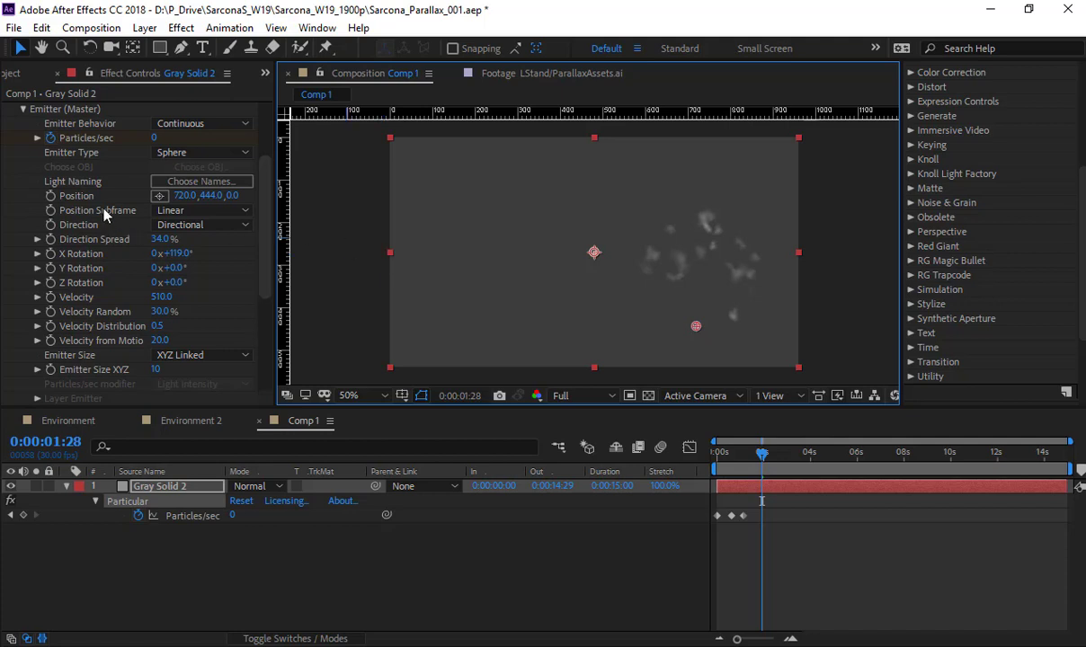
Add an expression to the Particular emitter's Position, keeping the default effect("Particular")(11), and try out its pick whip.
alt+click(51, 195)
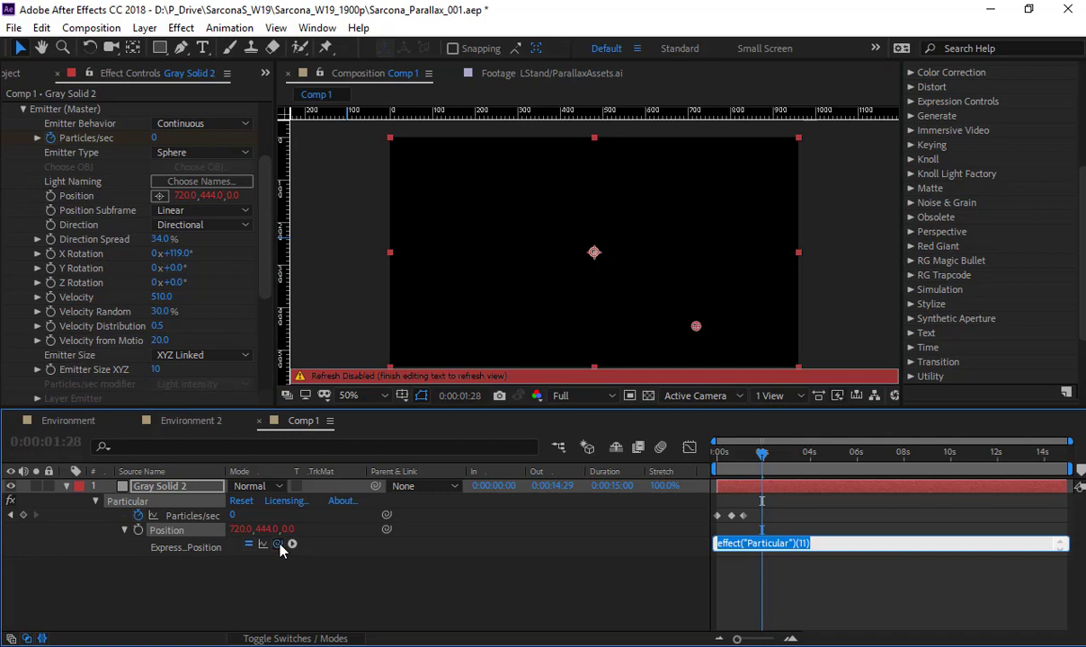
drag(281, 545, 202, 613)
click(95, 112)
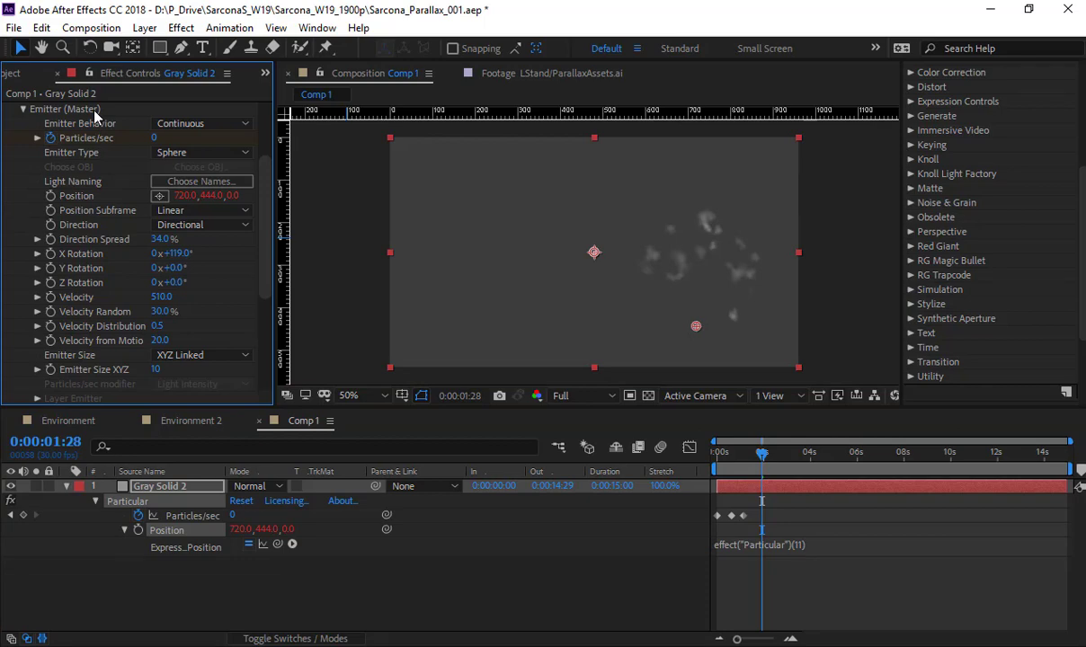
Examine the camera, null, shape and house layers in the Environment composition.
click(70, 420)
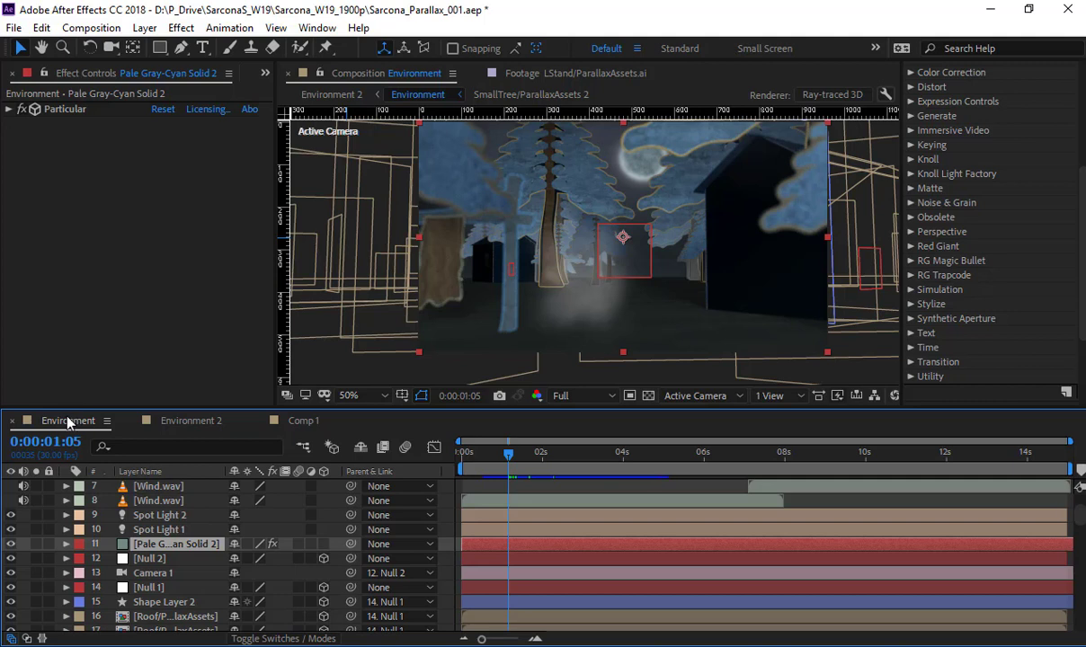
click(162, 576)
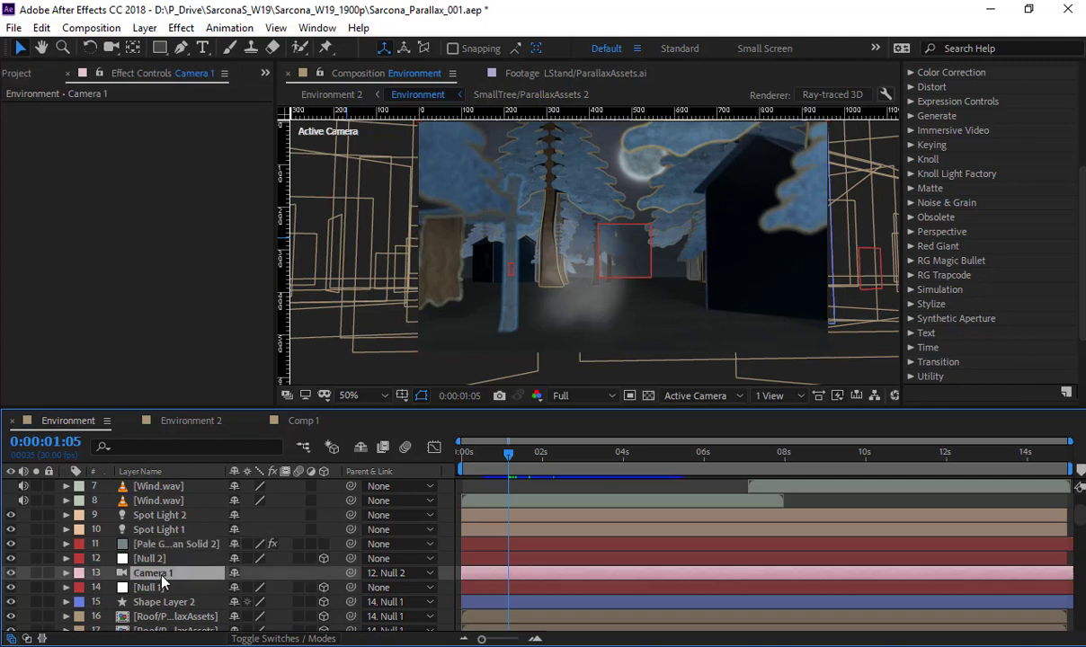
scroll(189, 563, down, 1)
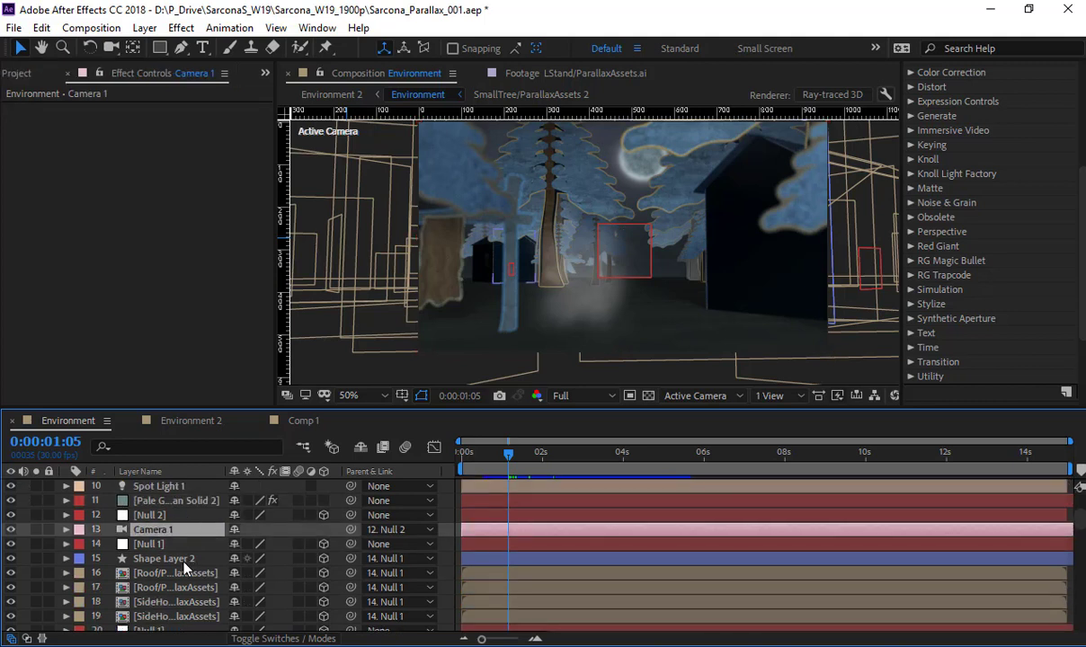
click(185, 561)
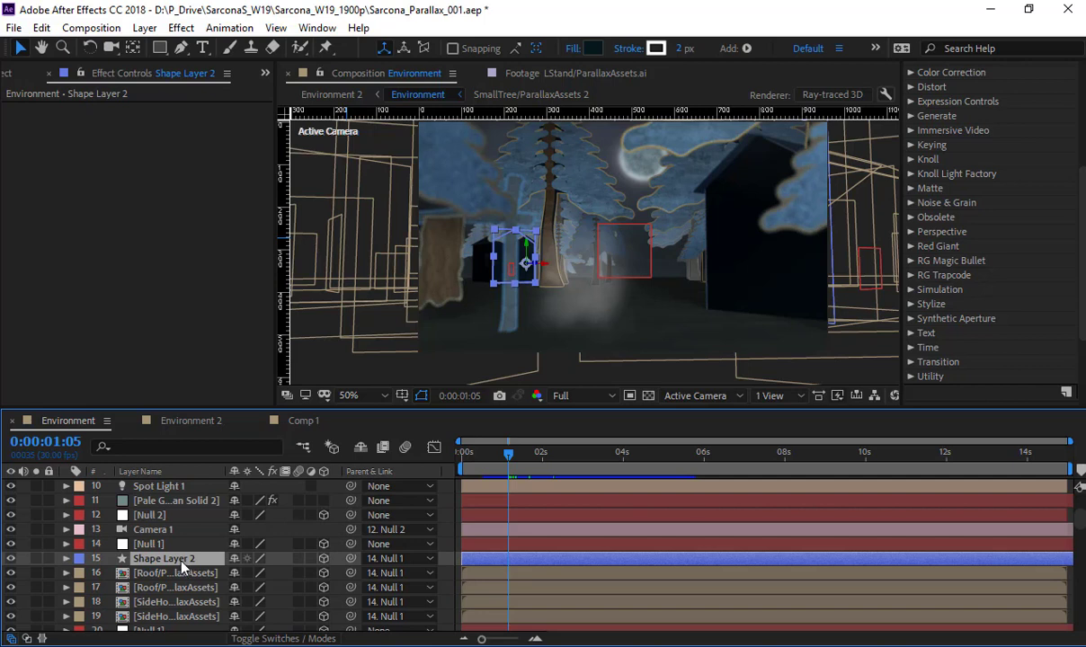
scroll(183, 570, down, 2)
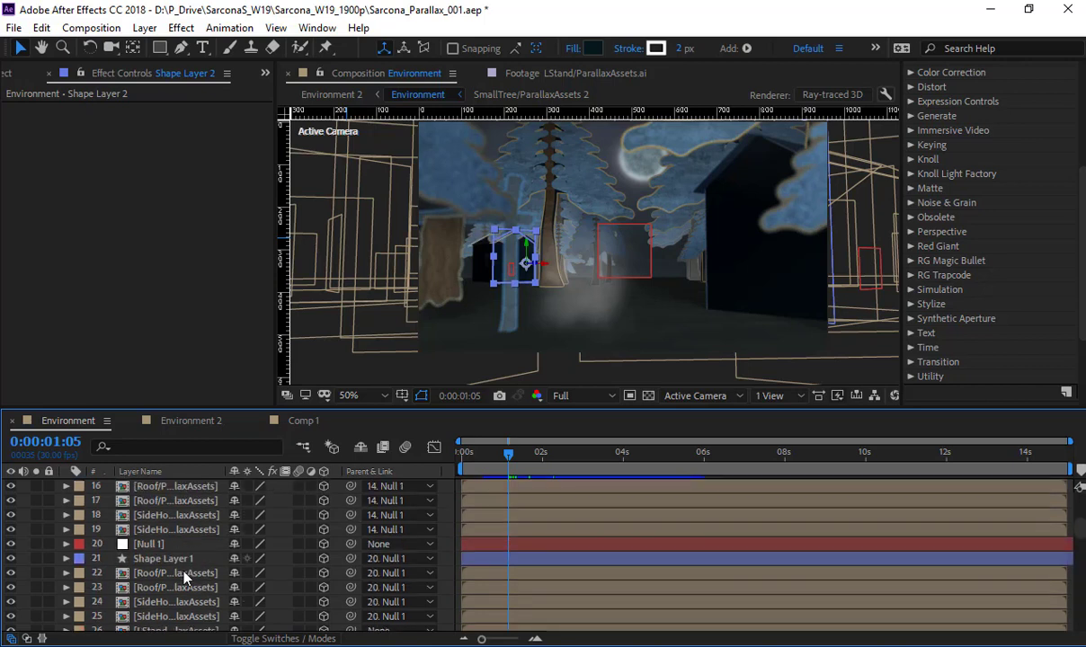
click(178, 548)
scroll(178, 550, down, 1)
scroll(178, 558, down, 1)
scroll(171, 539, up, 3)
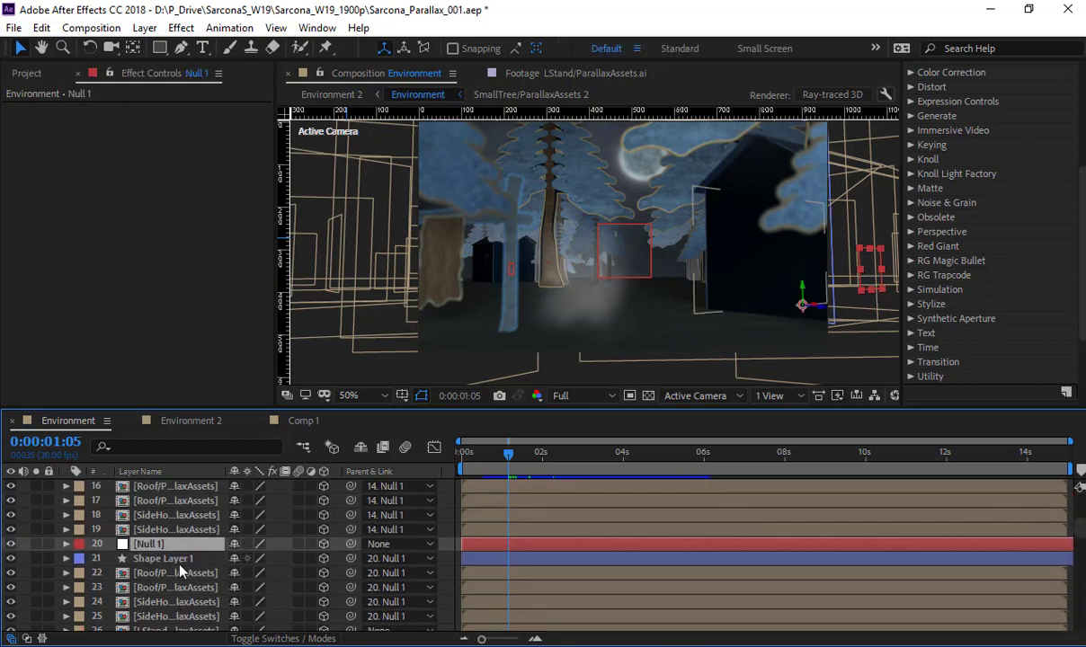
Solo layers 14 to 19, the small house's parts together with their parent Null 1.
click(168, 501)
shift+click(171, 574)
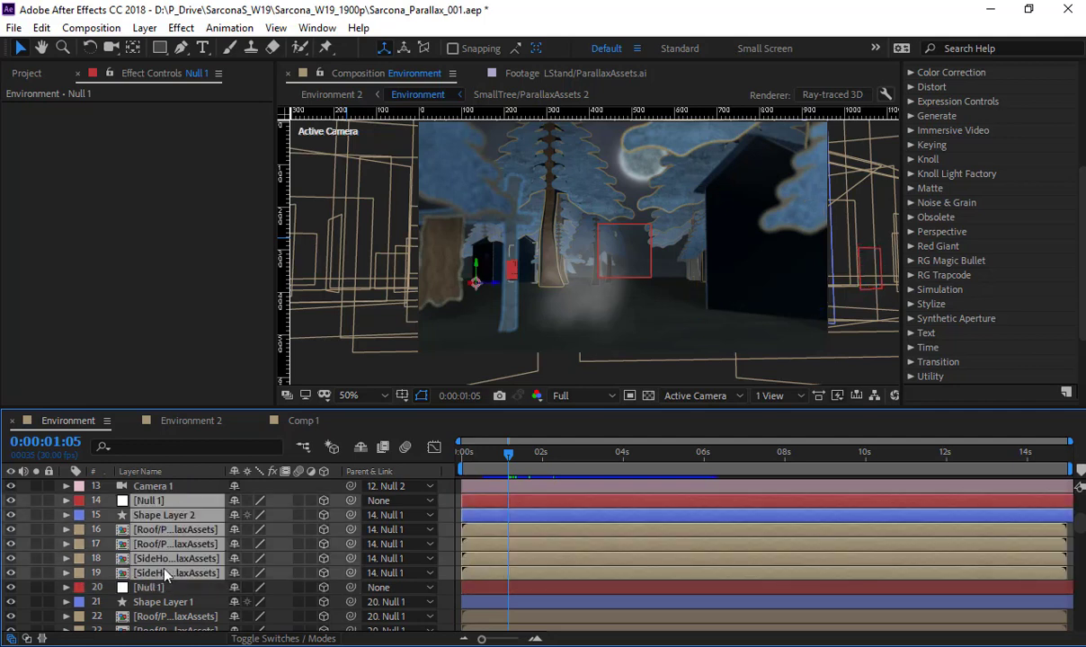
click(36, 529)
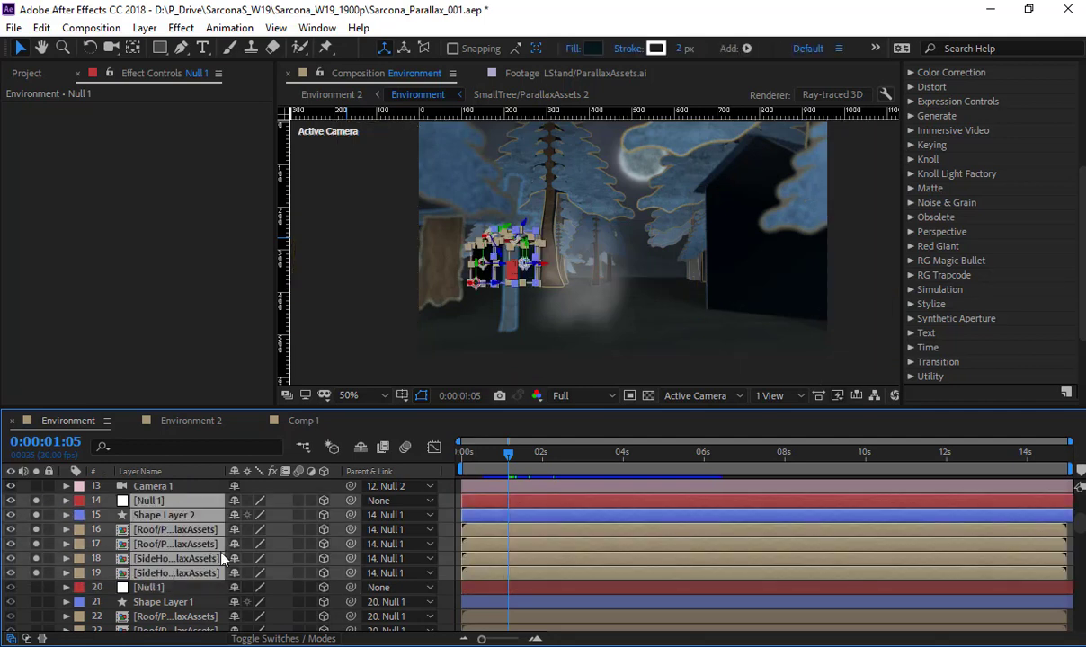
click(446, 537)
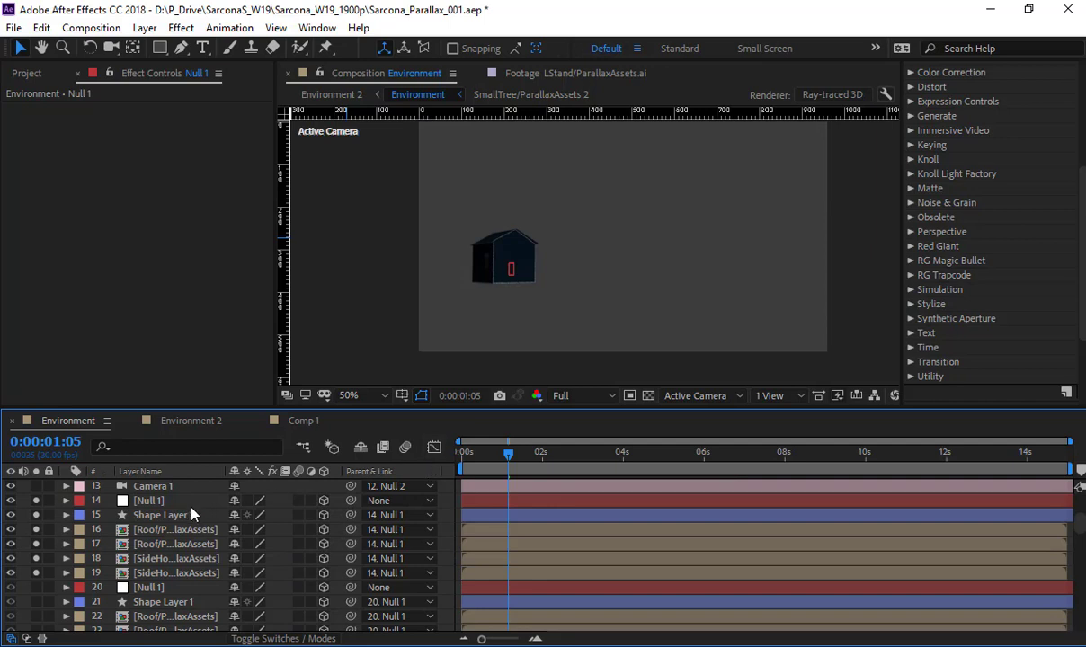
Select the house's parent Null 1 and examine the assembled 3D house up close.
click(159, 503)
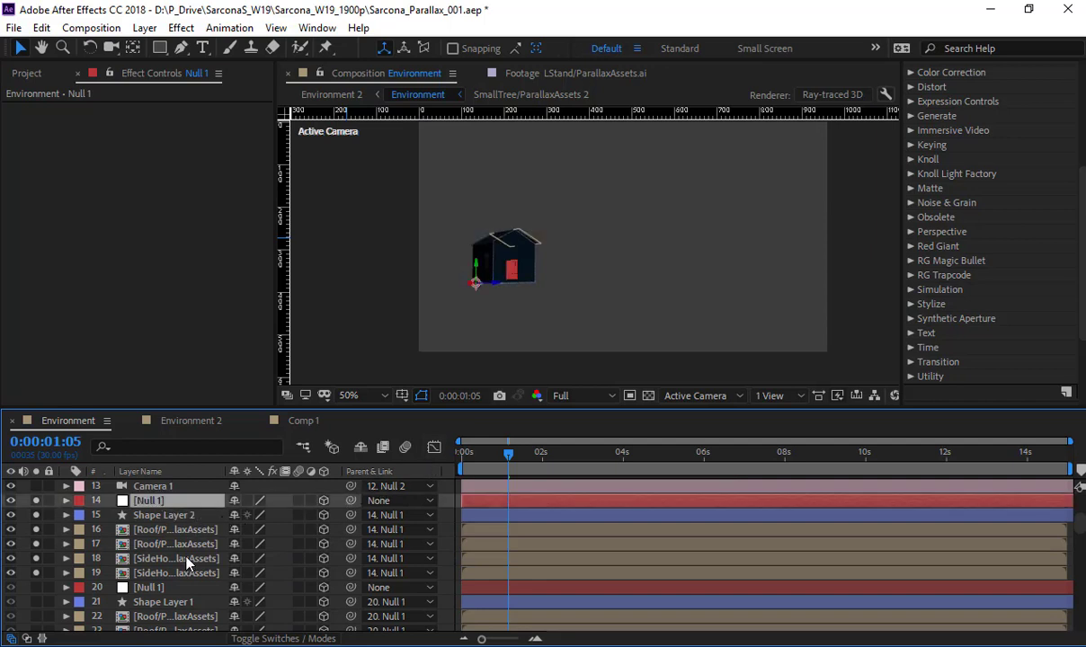
scroll(499, 258, up, 1)
drag(498, 258, 630, 235)
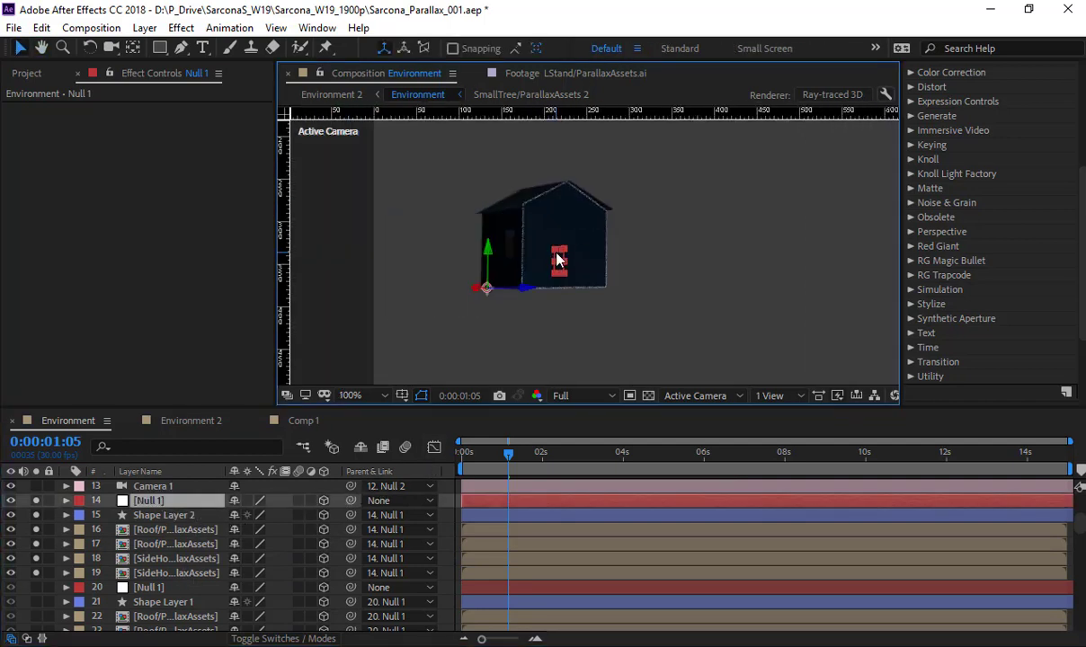
scroll(543, 247, up, 1)
drag(543, 247, 598, 279)
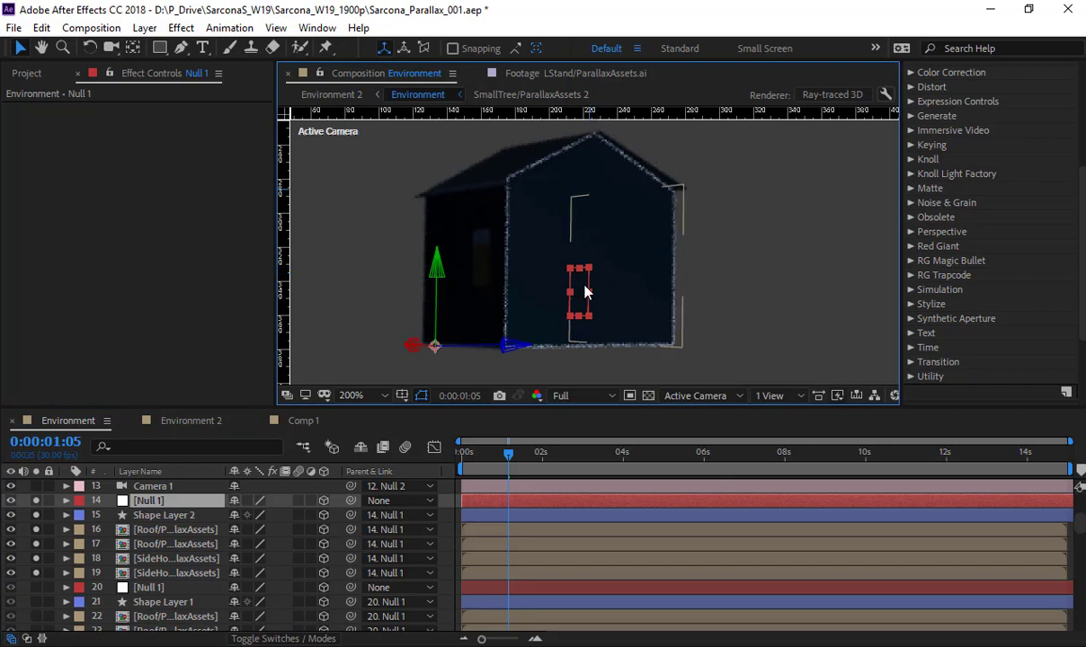
click(539, 244)
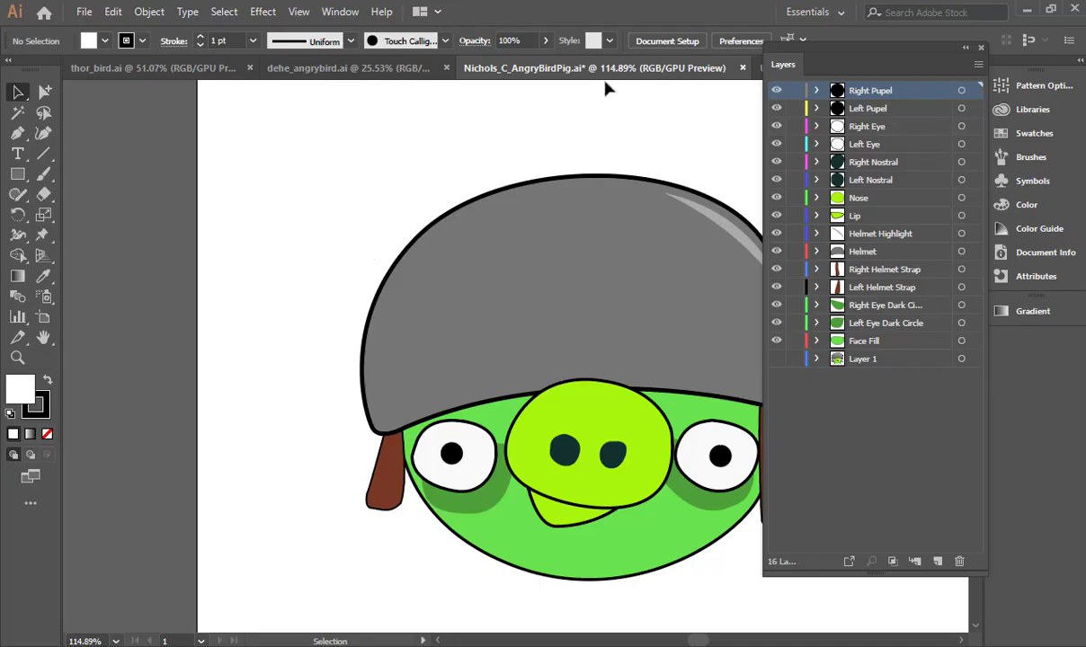
Switch to Illustrator and draw a tall rectangle for the house front in the empty area beside the pig's artboard.
key(ctrl+n)
key(Escape)
drag(649, 255, 177, 207)
click(22, 172)
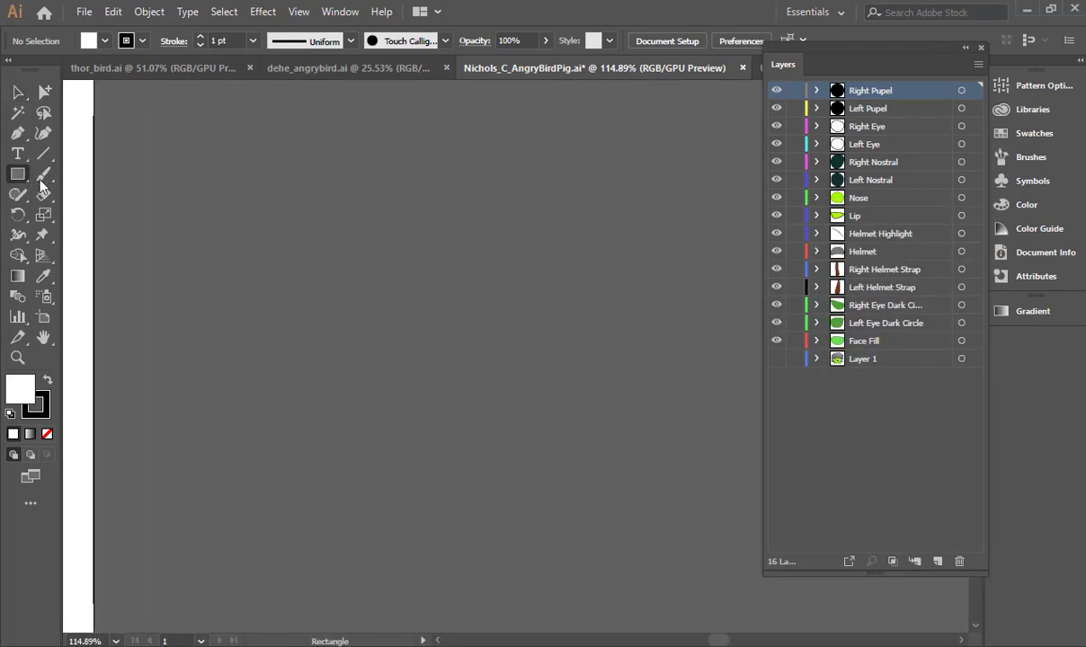
drag(389, 234, 591, 509)
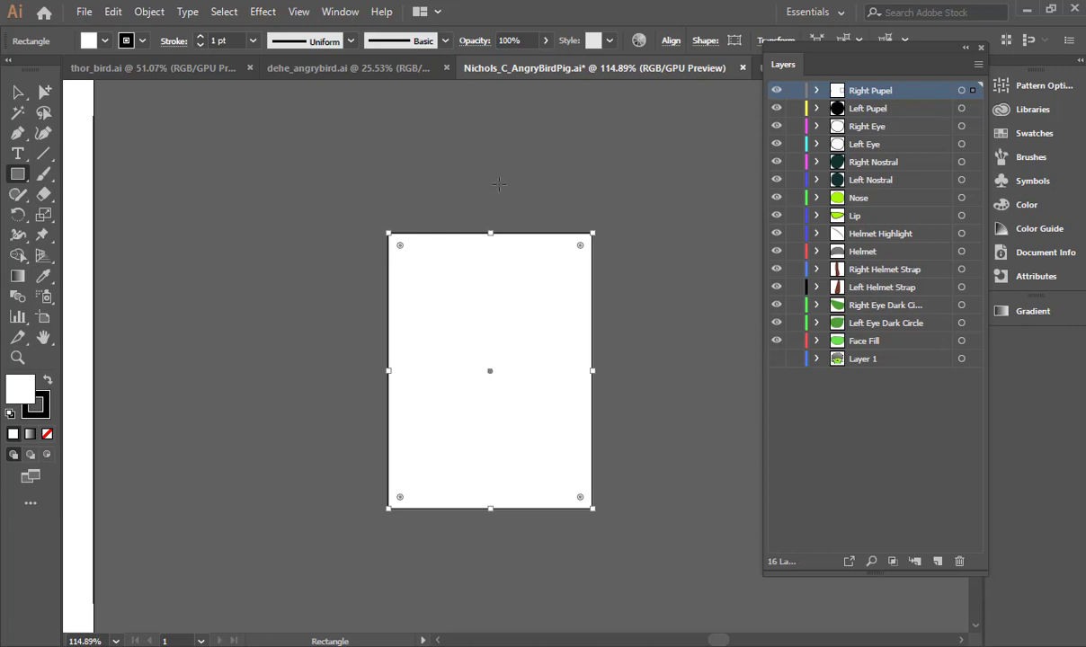
Add an anchor point midway along the rectangle's top edge and pull it up to about Y 204.667 pt to form a pointed gable.
click(18, 91)
key(ctrl+shift+a)
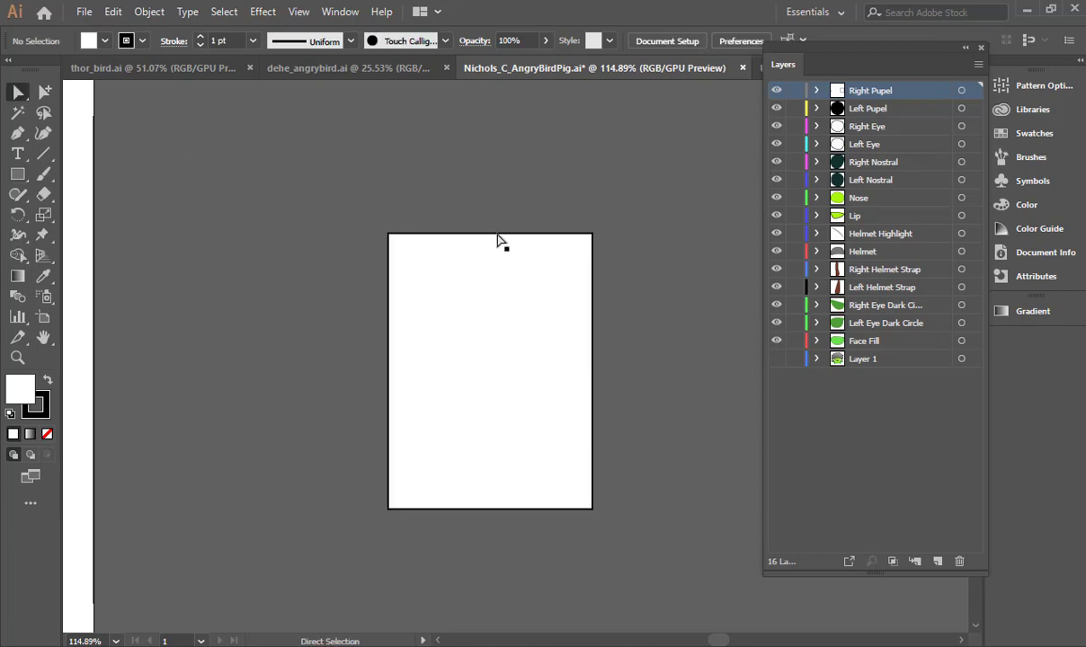
key(p)
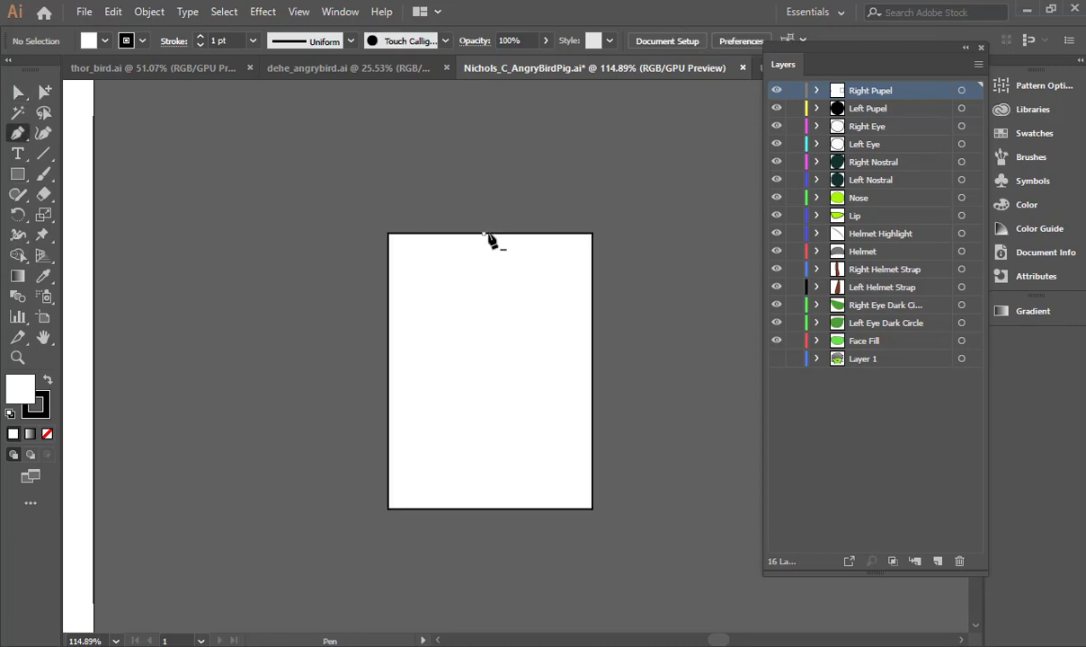
ctrl+click(485, 236)
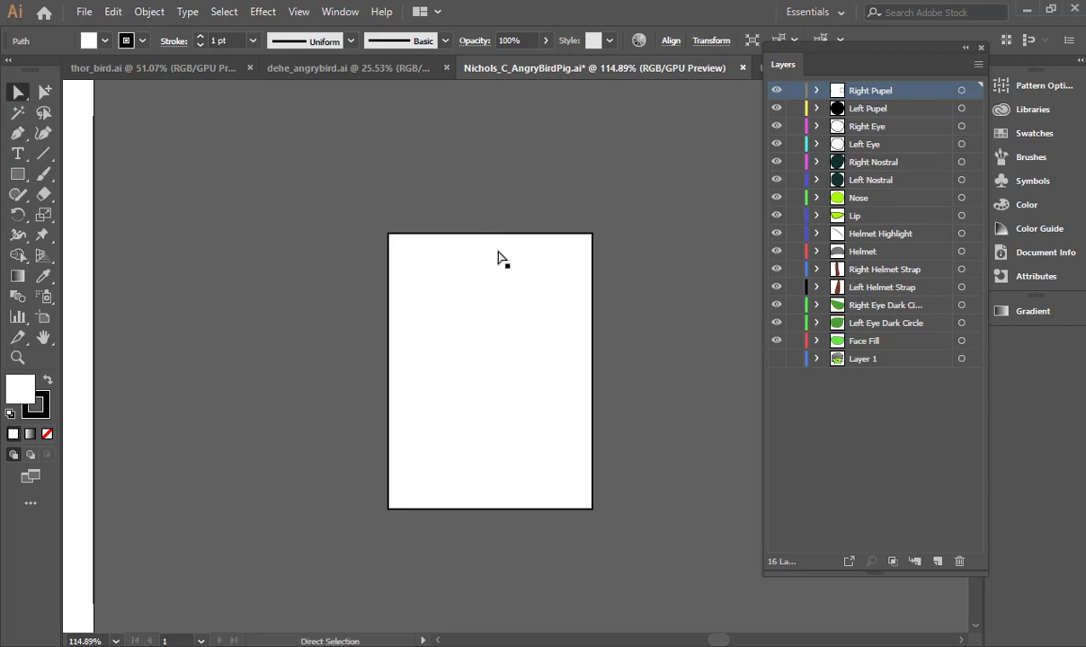
ctrl+click(498, 260)
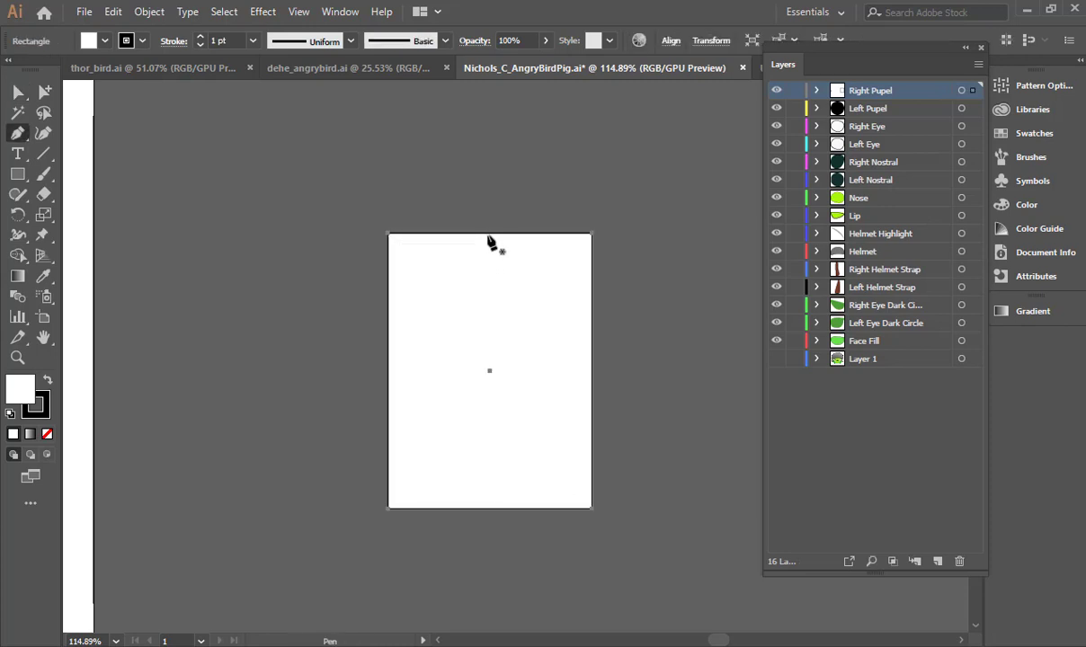
click(489, 236)
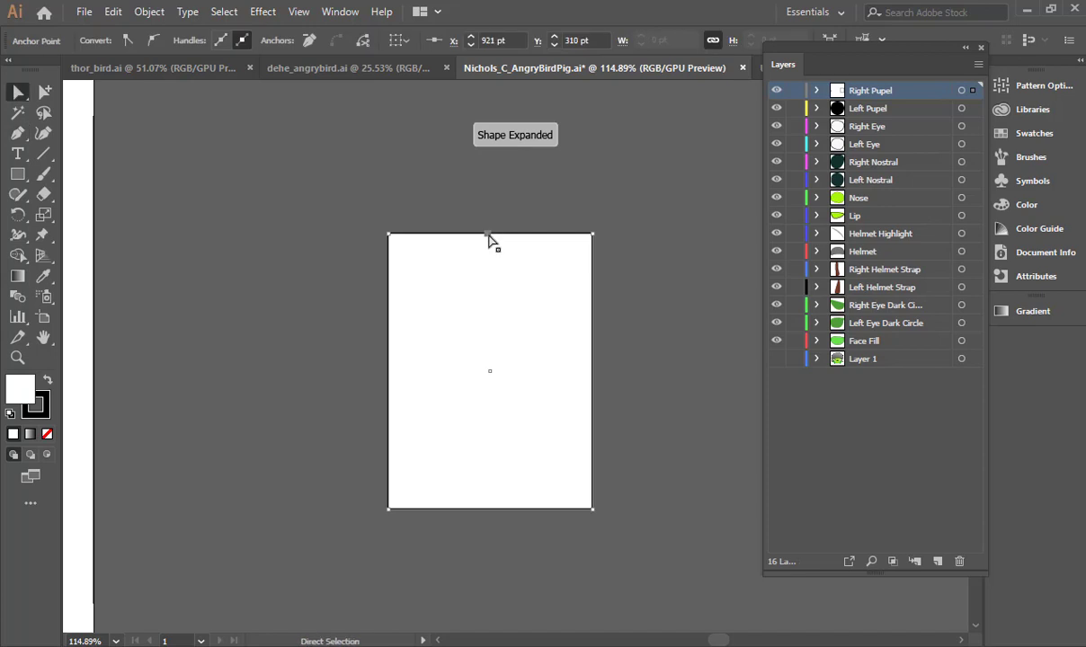
drag(488, 235, 487, 101)
drag(601, 173, 510, 185)
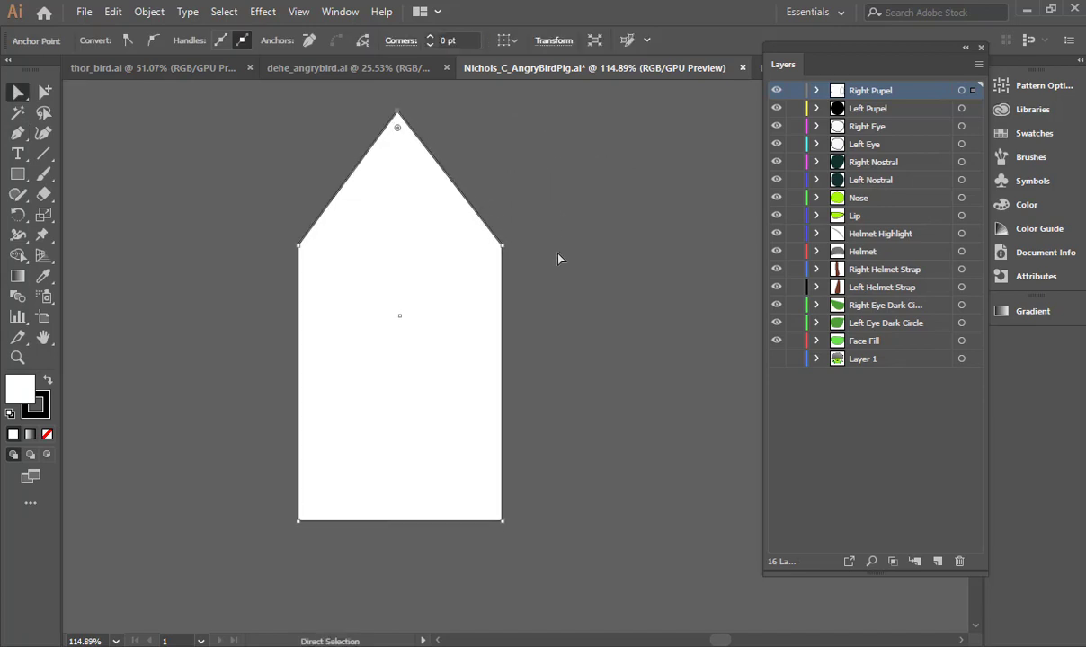
Draw a wide rectangle for the side wall next to the gabled front, matching the height of its straight wall.
click(18, 174)
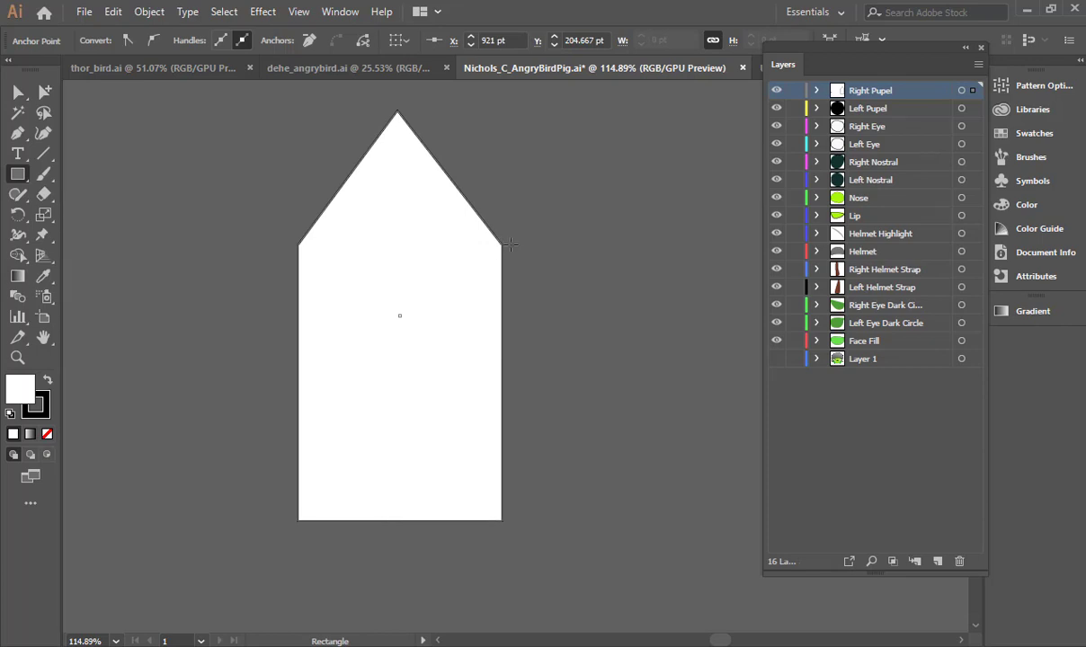
drag(510, 243, 872, 521)
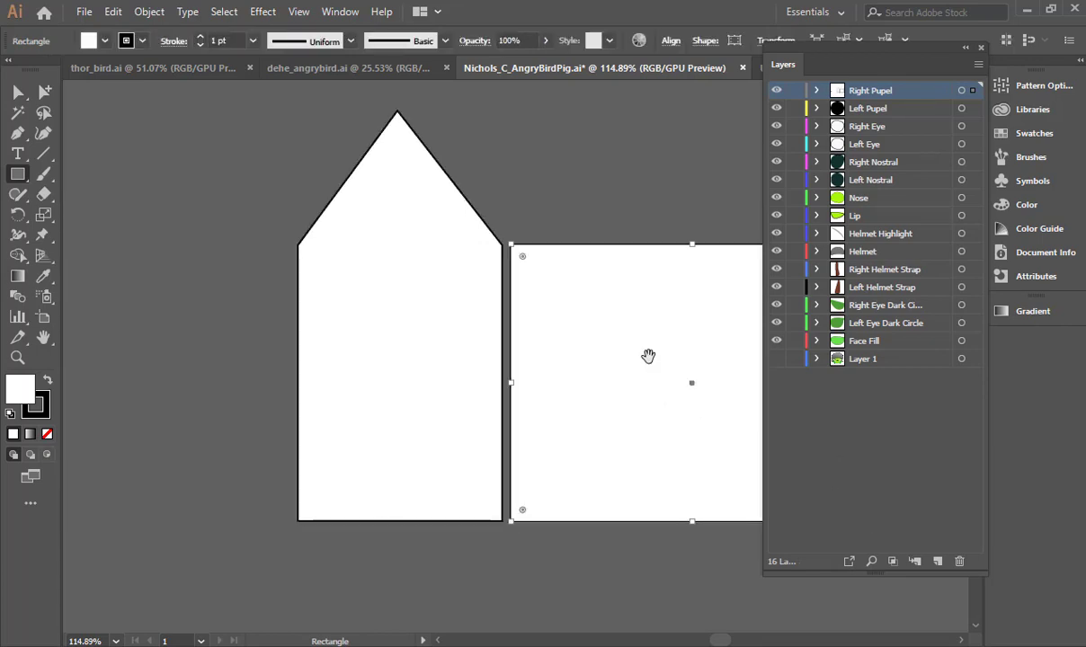
drag(649, 356, 540, 416)
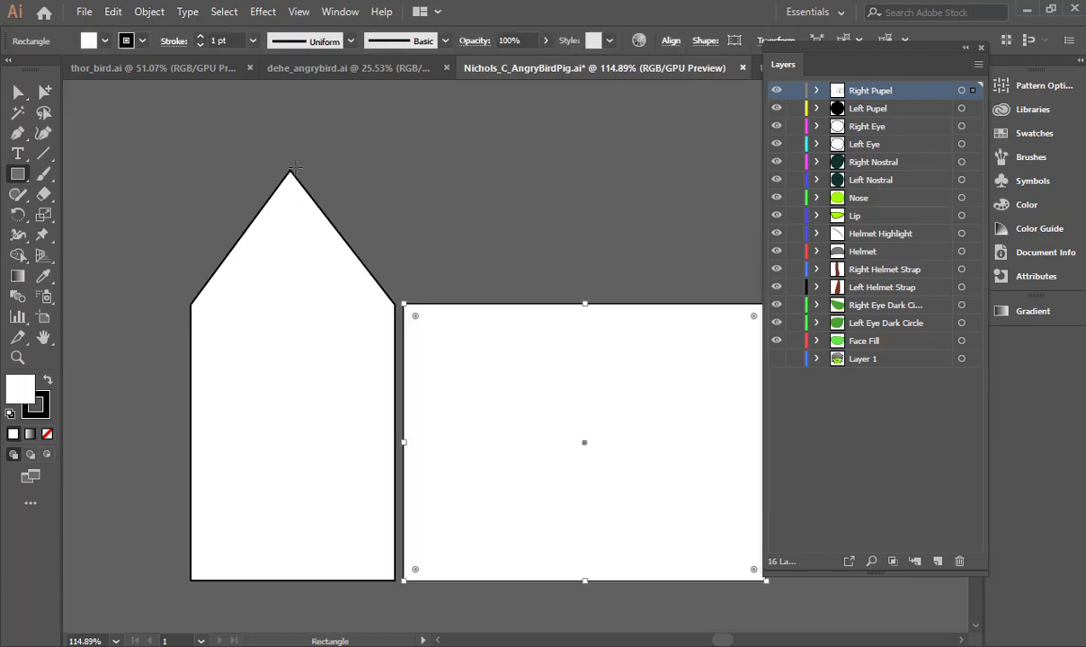
drag(293, 167, 517, 284)
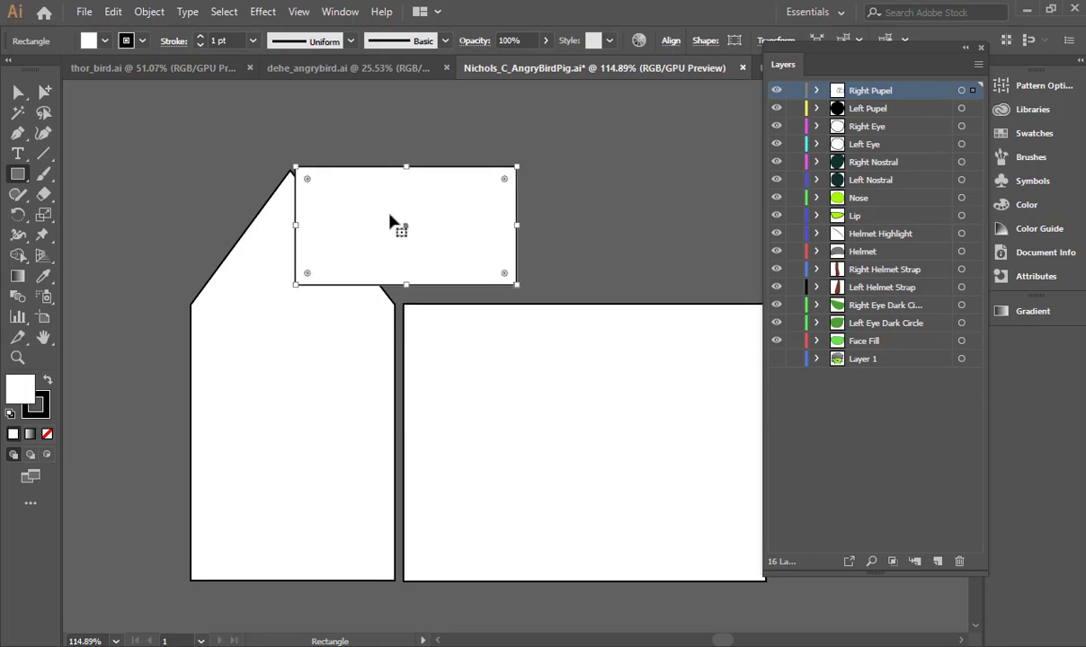
key(v)
key(Delete)
Draw a closed four-sided roof panel with the Pen tool, starting along the gable's right slope.
key(p)
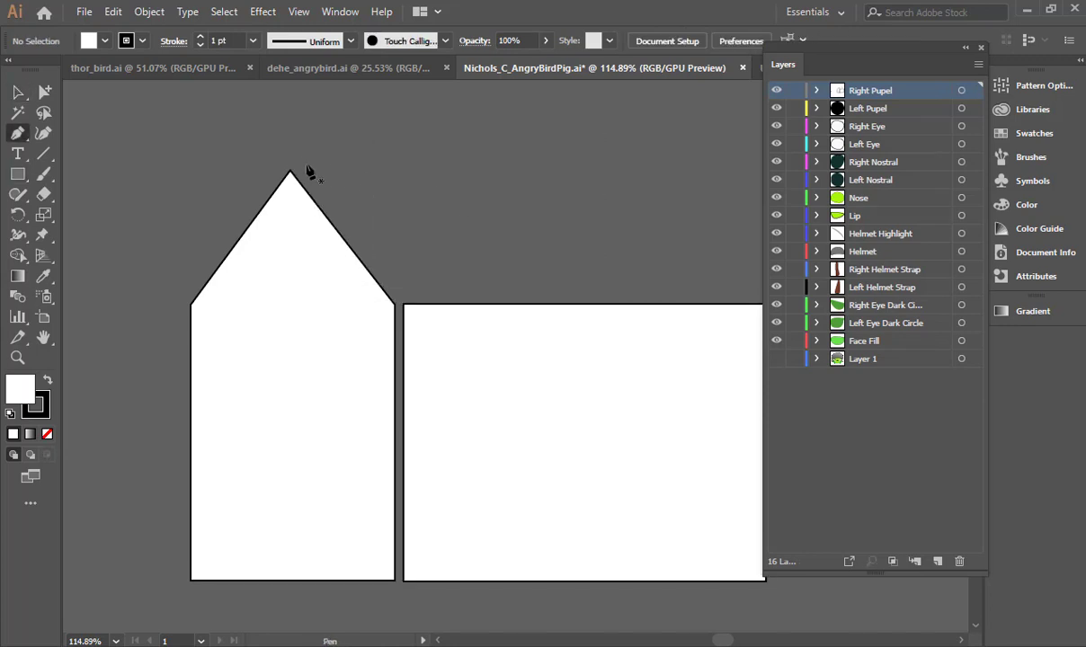
click(301, 165)
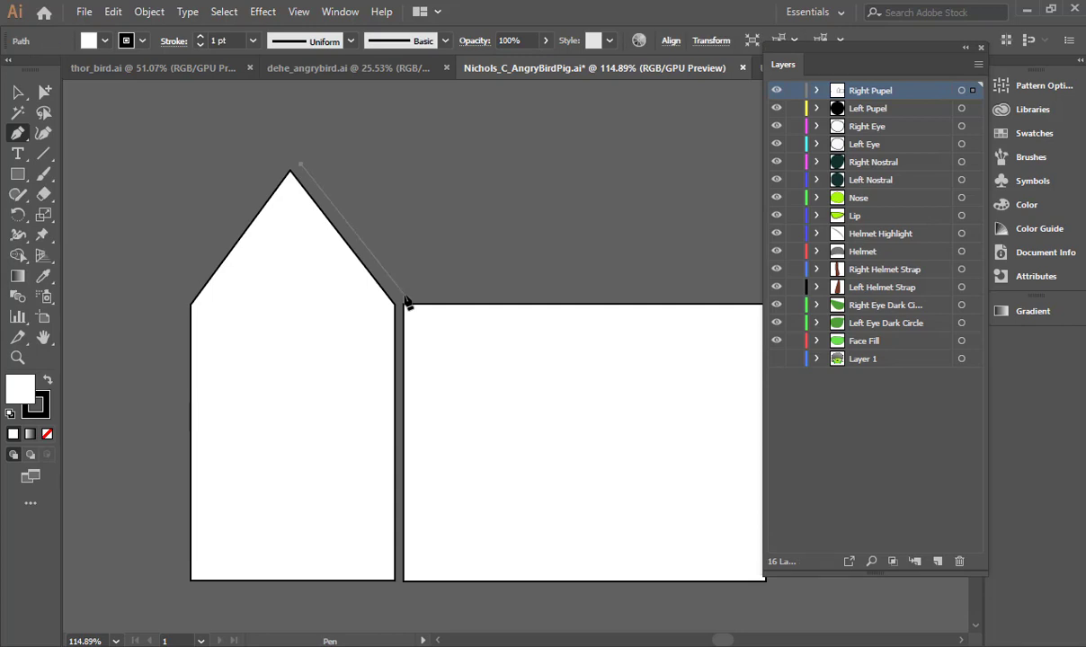
click(404, 297)
drag(618, 288, 456, 319)
shift+click(553, 146)
drag(553, 147, 698, 300)
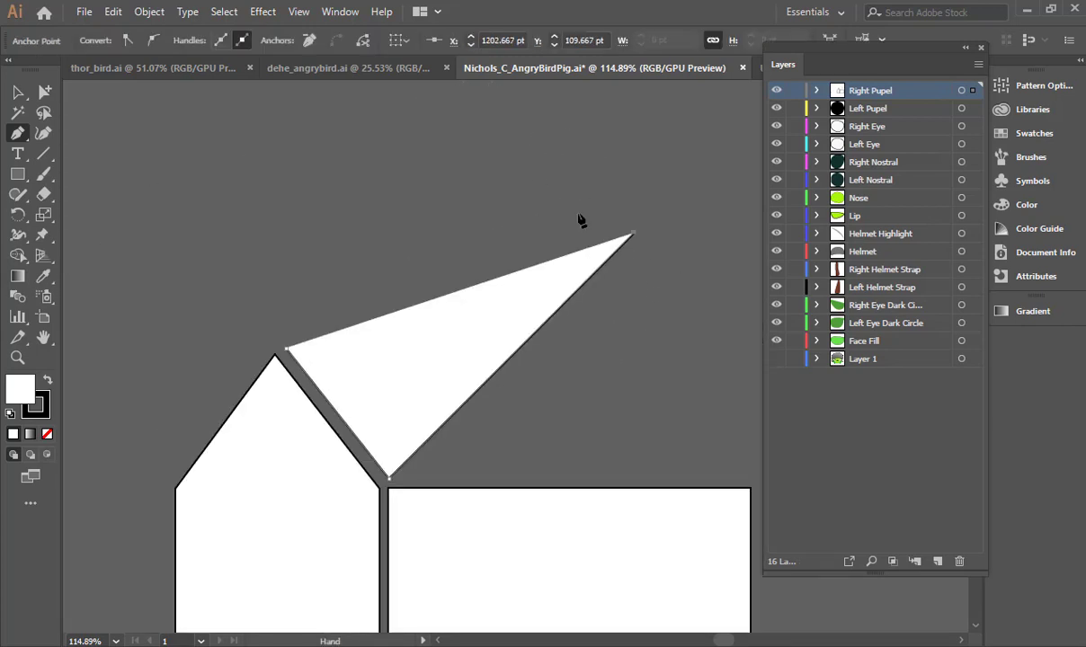
shift+click(485, 135)
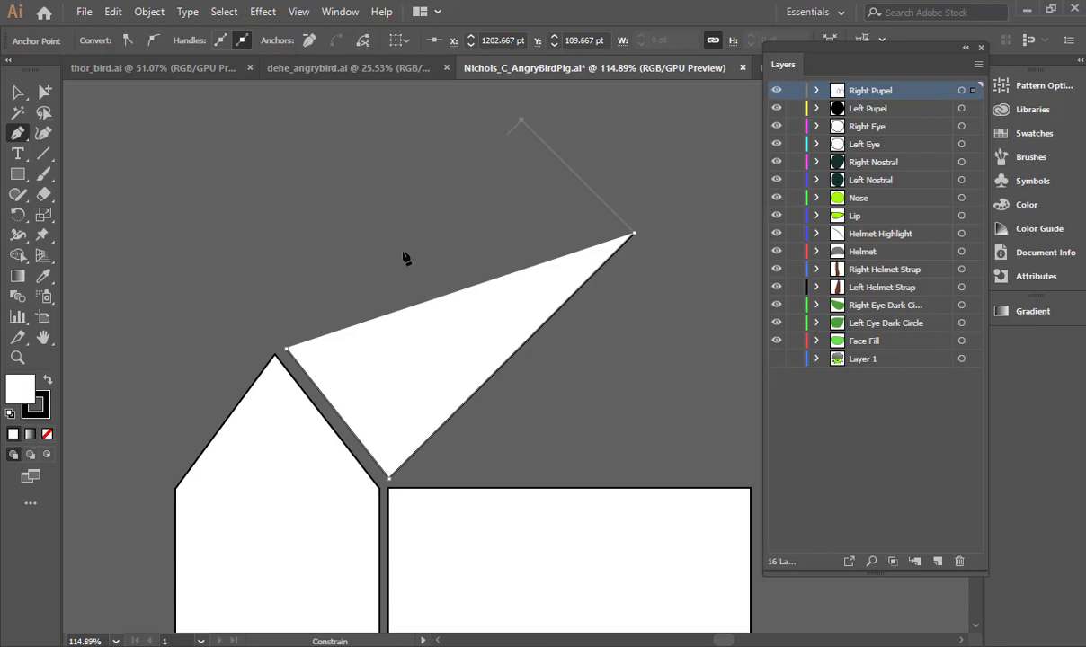
click(286, 353)
Rotate the roof panel to roughly horizontal with Free Transform and place it just above the side wall.
key(v)
drag(579, 256, 632, 254)
key(e)
drag(680, 163, 606, 412)
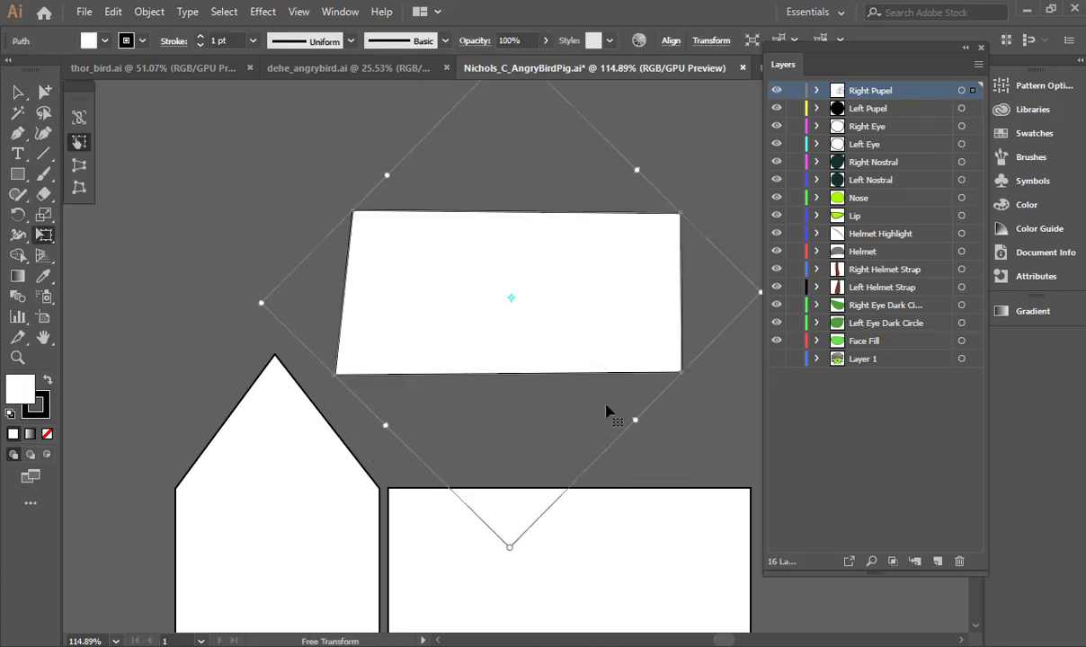
drag(579, 341, 640, 441)
key(space)
drag(578, 424, 441, 362)
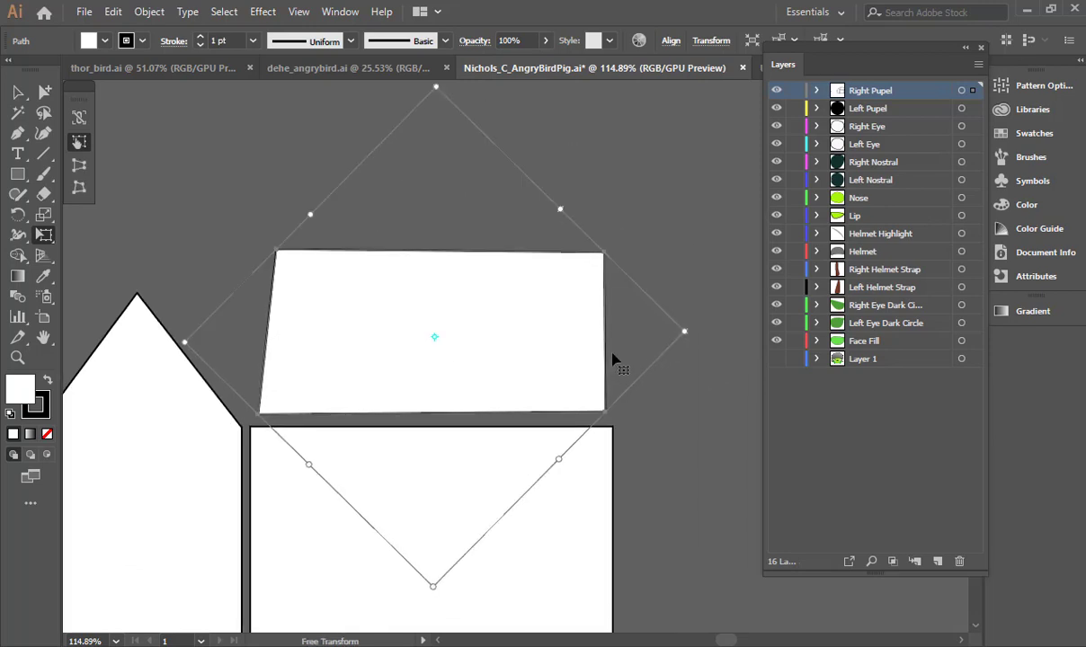
Adjust the roof panel's corner points to match the side wall's width and move the panel onto the wall's top edge.
key(a)
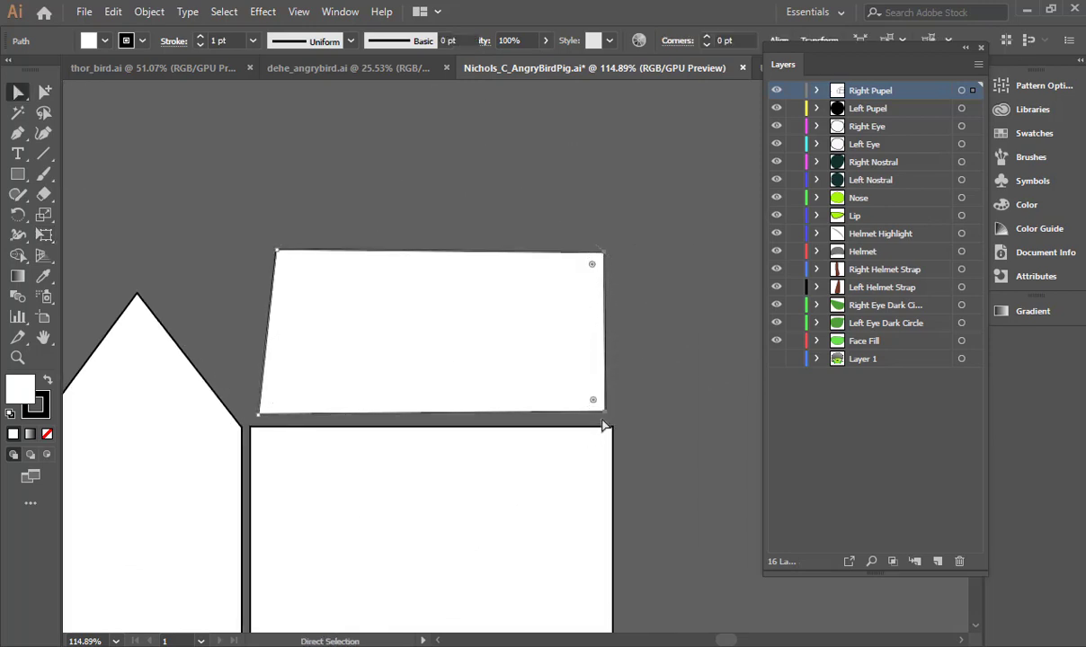
click(604, 412)
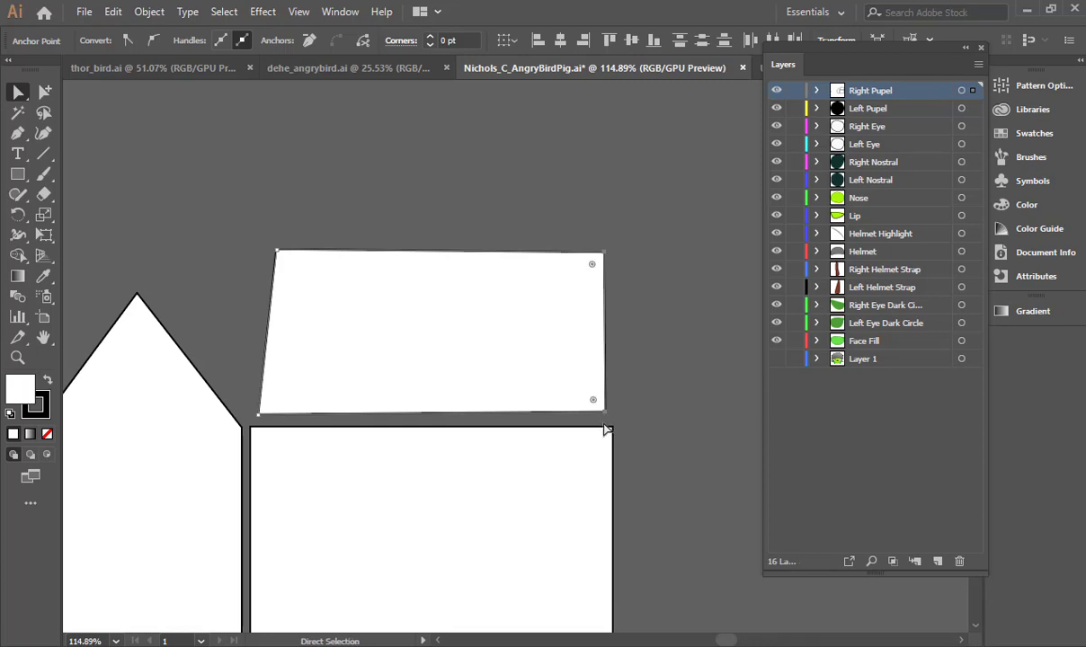
drag(605, 259, 616, 255)
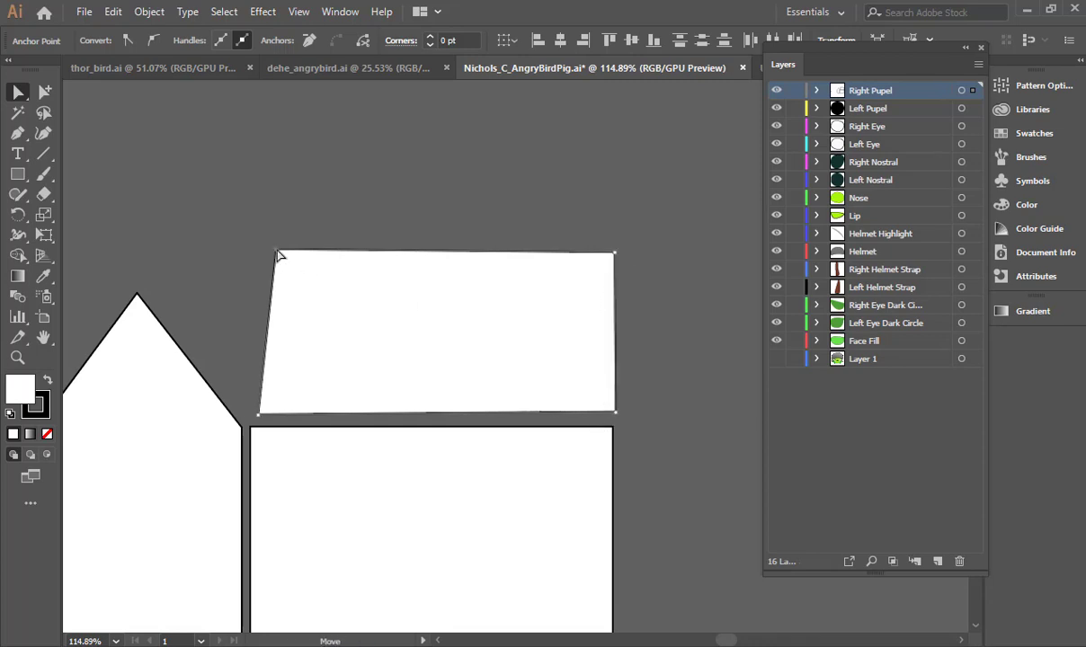
drag(277, 253, 264, 252)
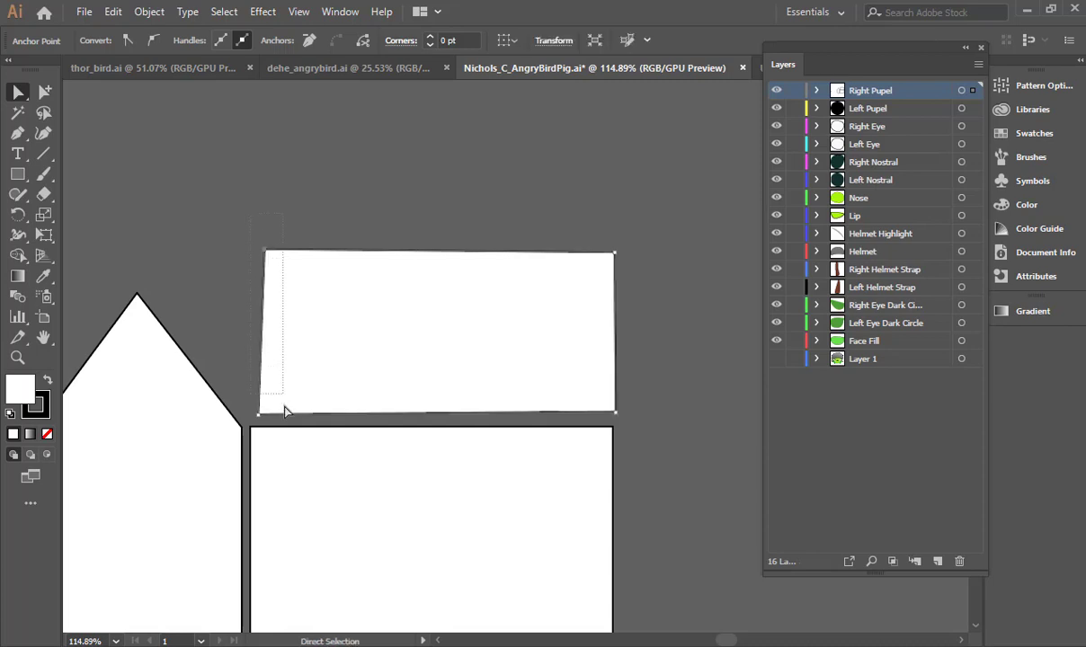
shift+click(258, 415)
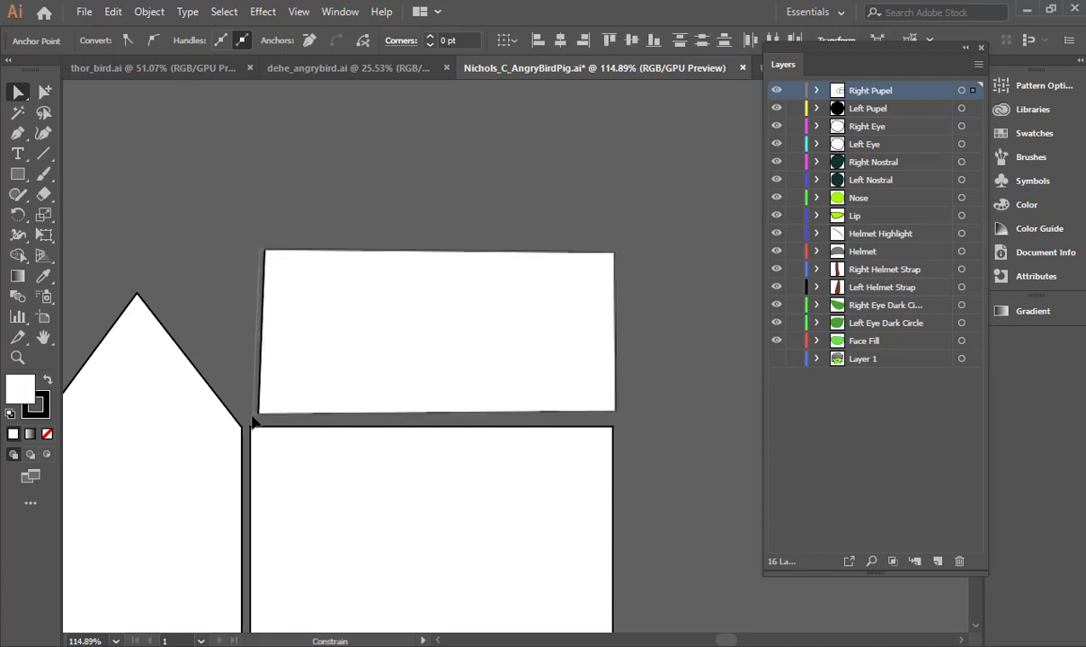
drag(329, 249, 396, 175)
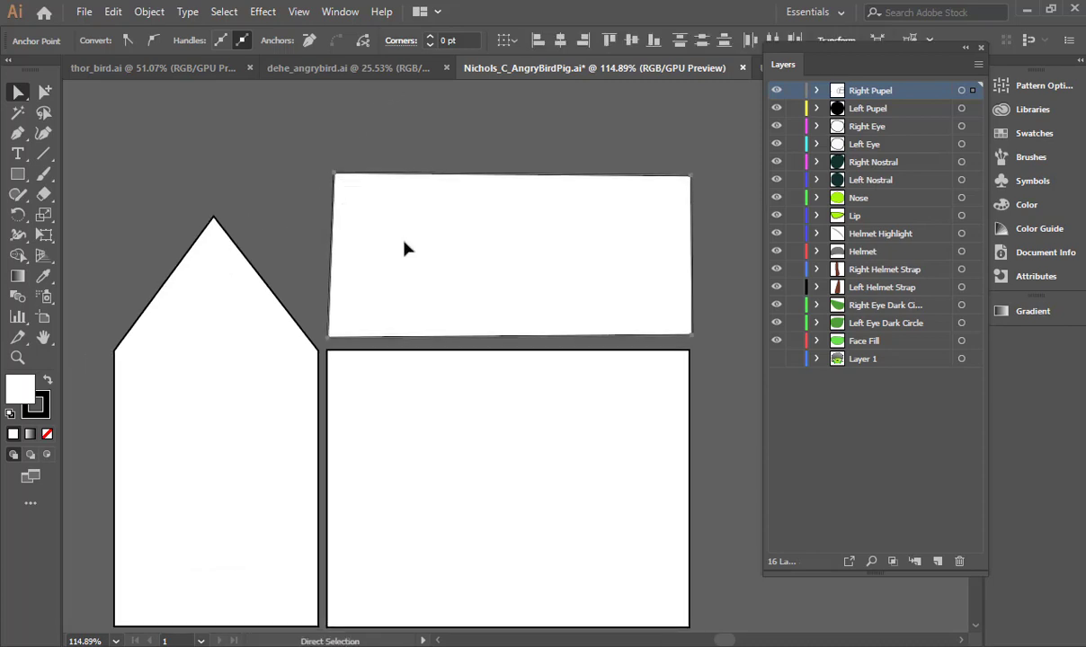
drag(400, 241, 400, 252)
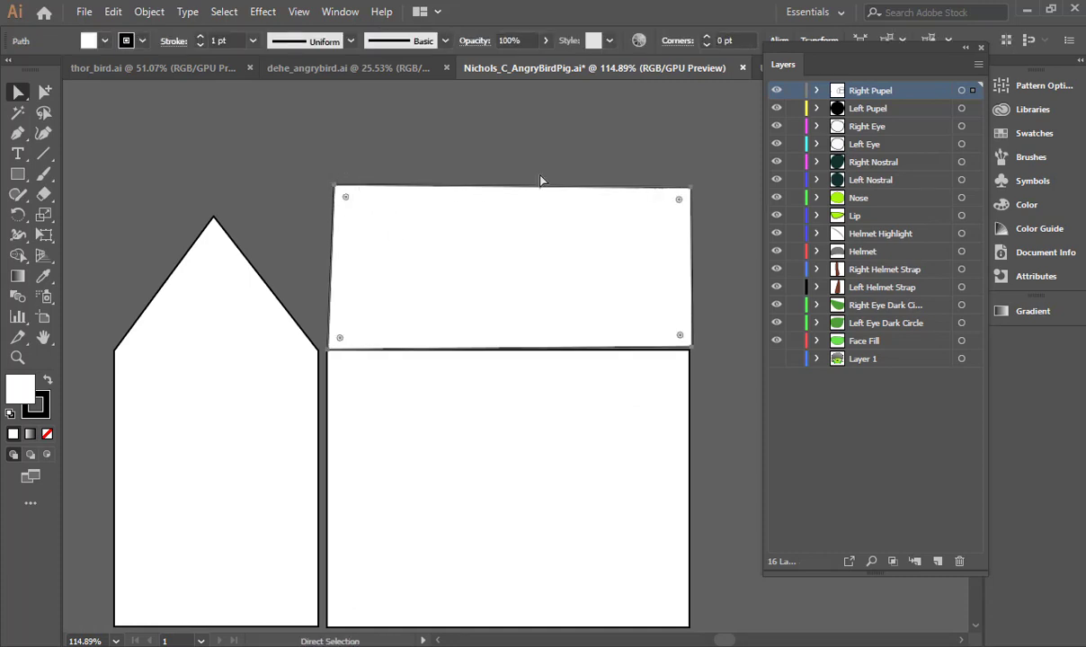
Switch to After Effects and examine which part of the house each roof, side wall and front layer forms.
key(alt+Tab)
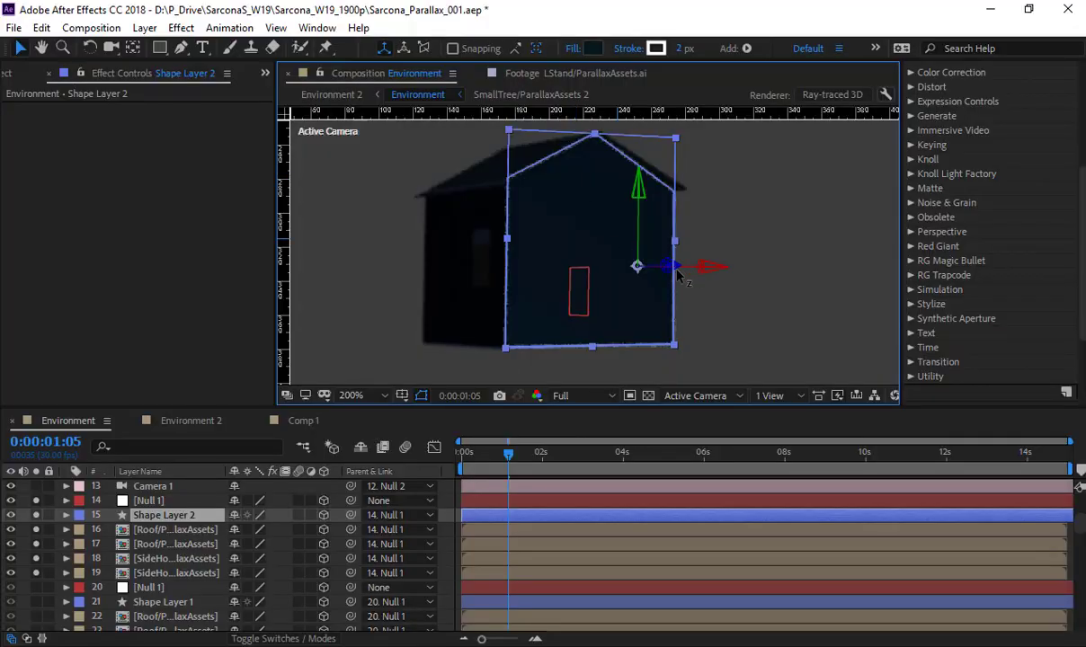
click(196, 537)
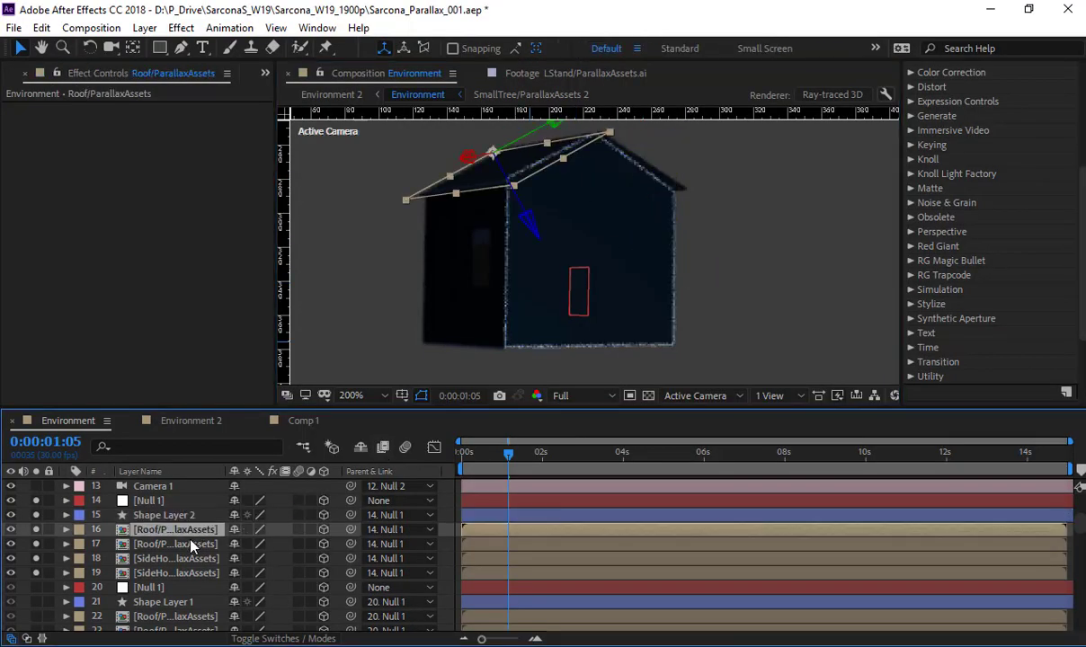
click(190, 549)
click(190, 559)
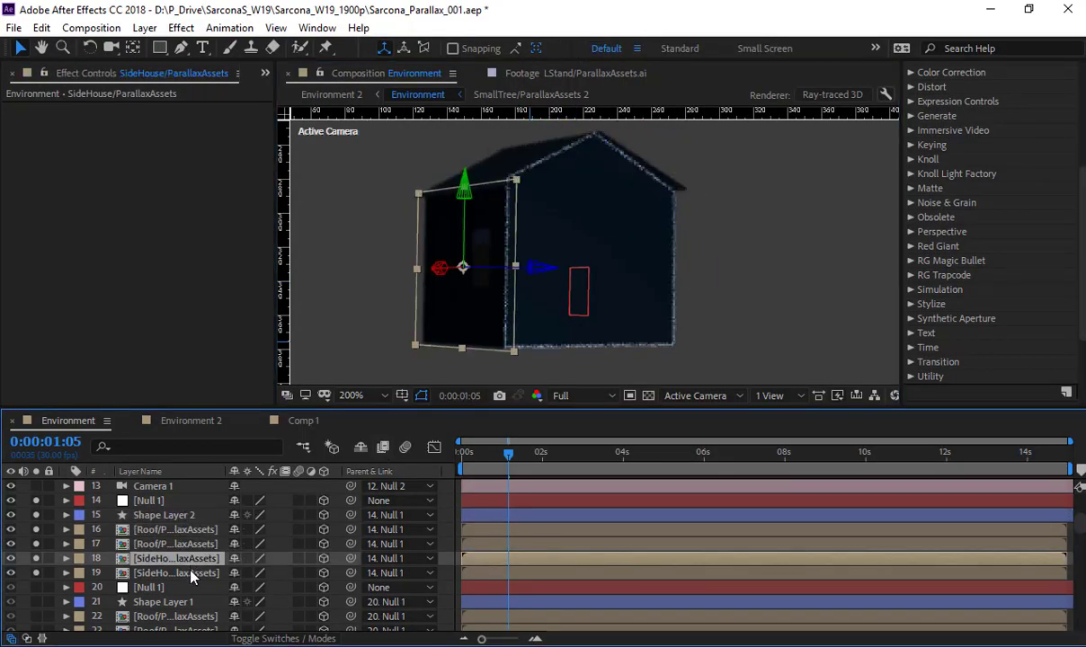
click(190, 575)
click(189, 588)
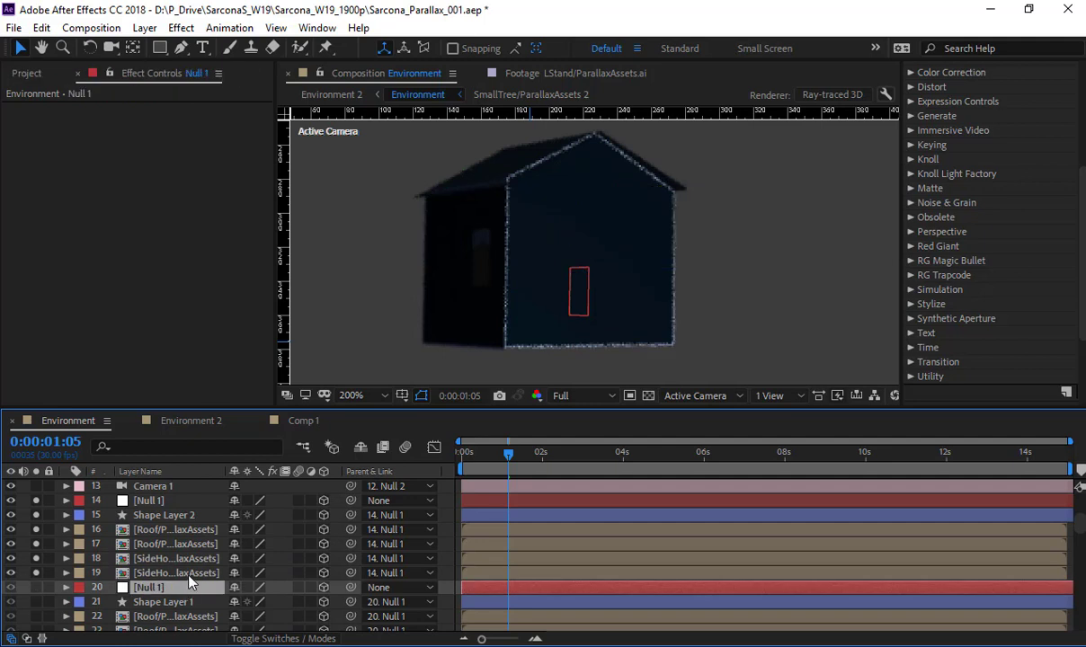
click(188, 576)
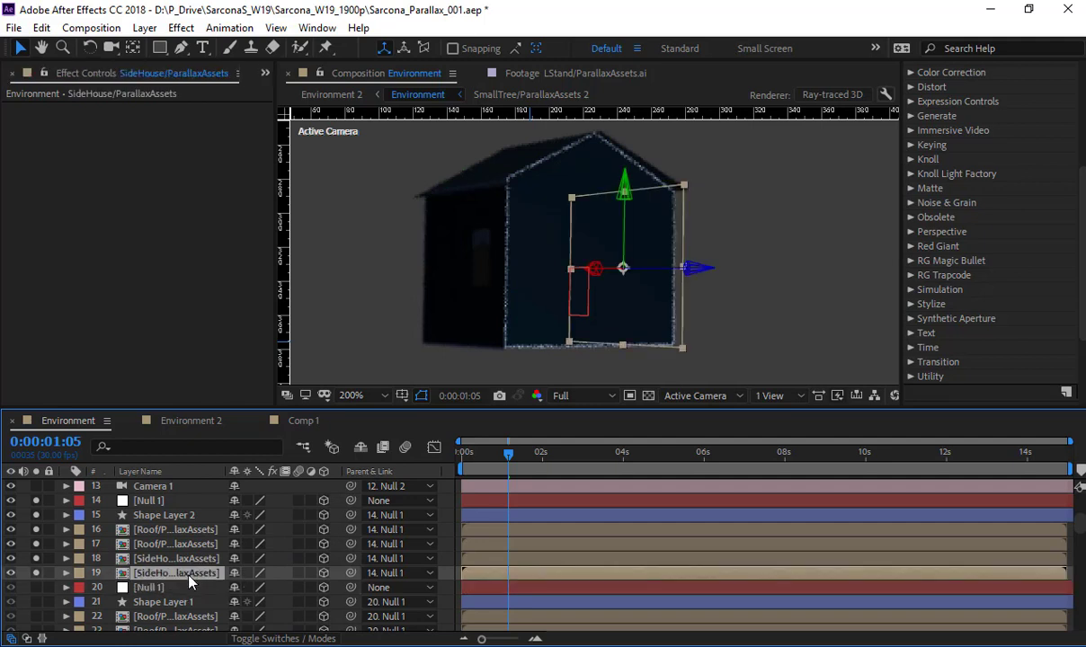
click(180, 501)
click(185, 516)
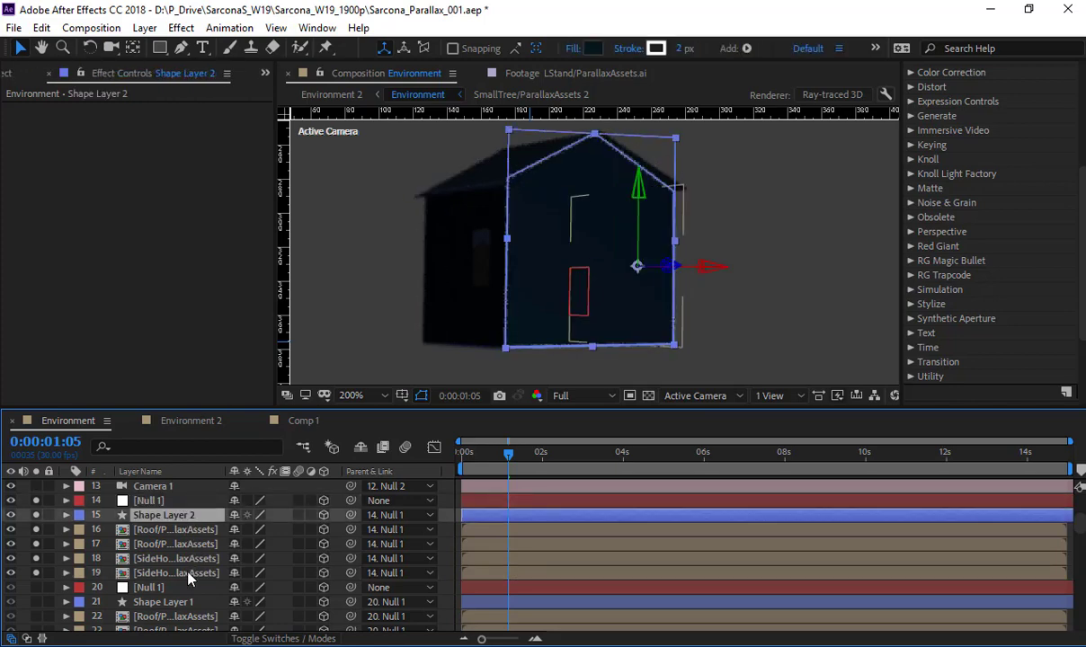
shift+click(194, 573)
Rotate the house through its parent Null 1 until the gabled front faces the camera, and scale it down.
click(151, 500)
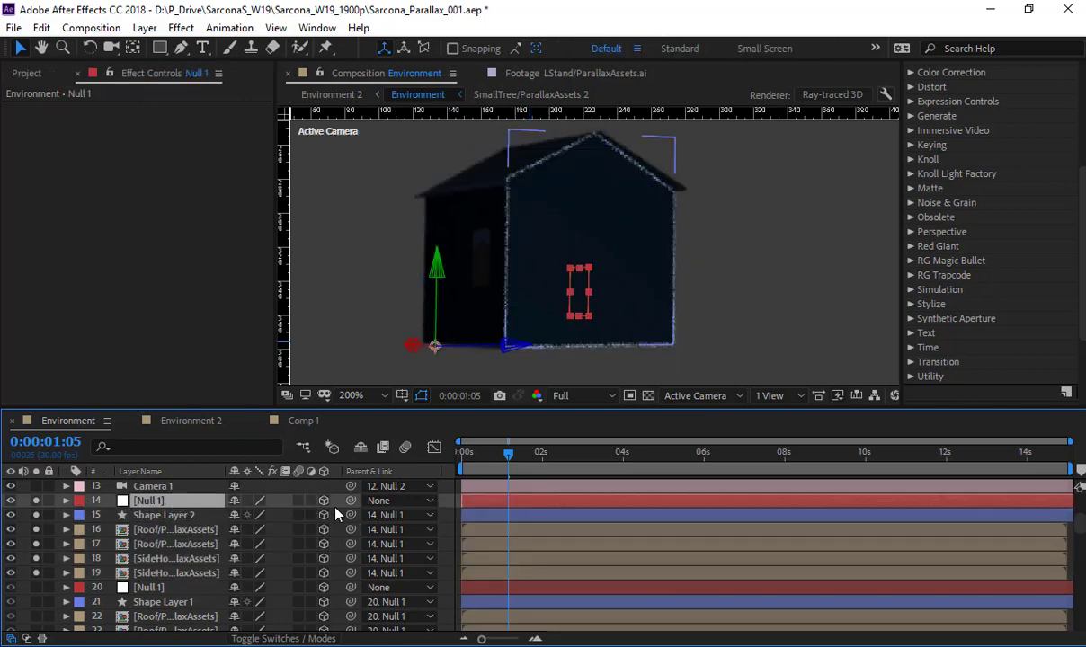
key(r)
click(306, 545)
drag(306, 545, 266, 557)
key(r)
key(s)
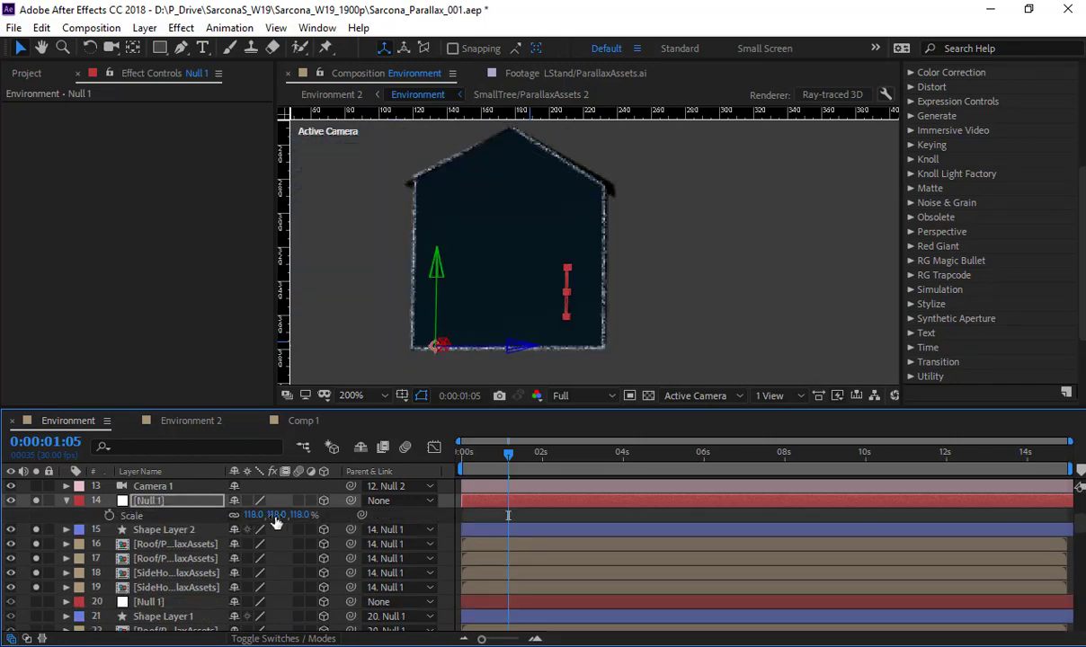
mouse_move(278, 516)
mouse_down()
mouse_move(192, 524)
mouse_move(279, 516)
mouse_up()
Try to move the gabled front aside and reposition the whole house through Null 1's Position, undoing the moves.
key(r)
key(p)
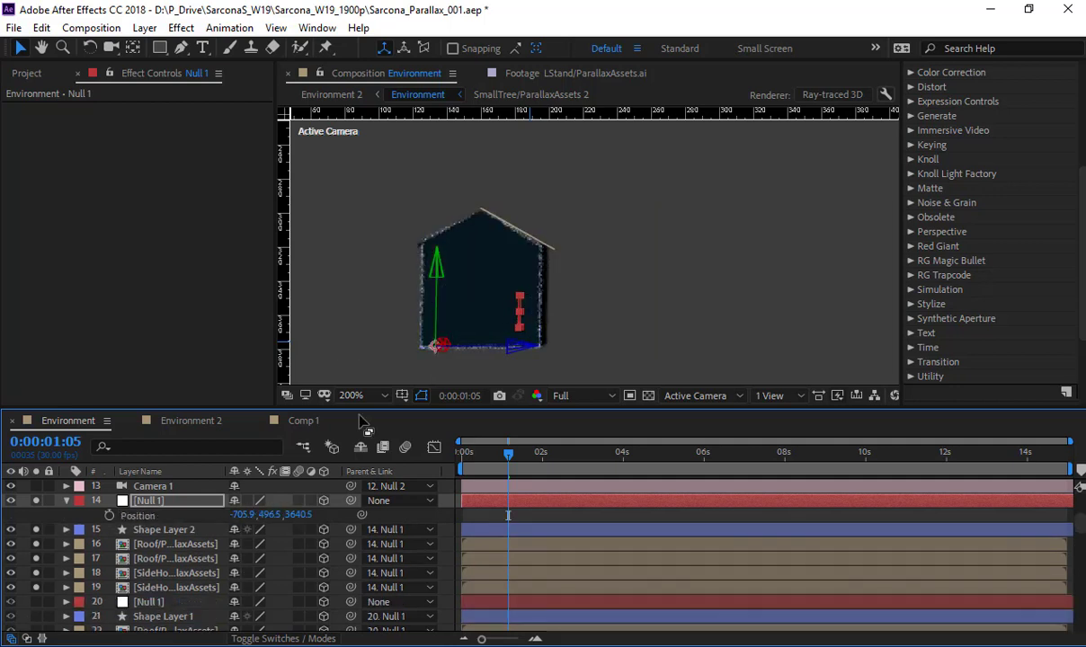
drag(501, 353, 709, 331)
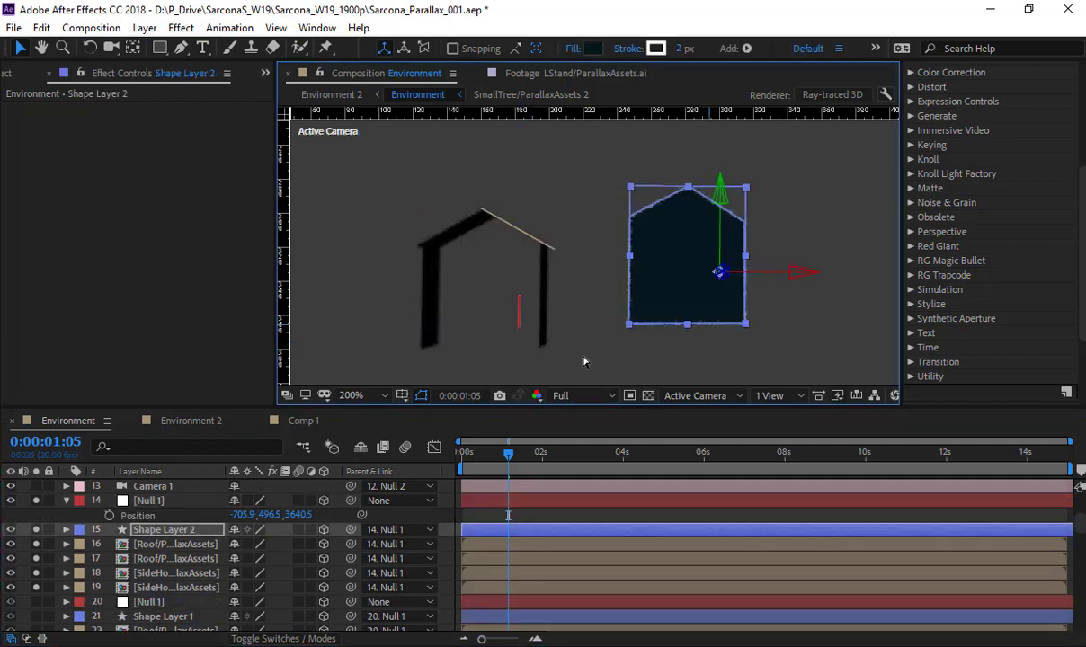
key(ctrl+z)
drag(284, 515, 370, 510)
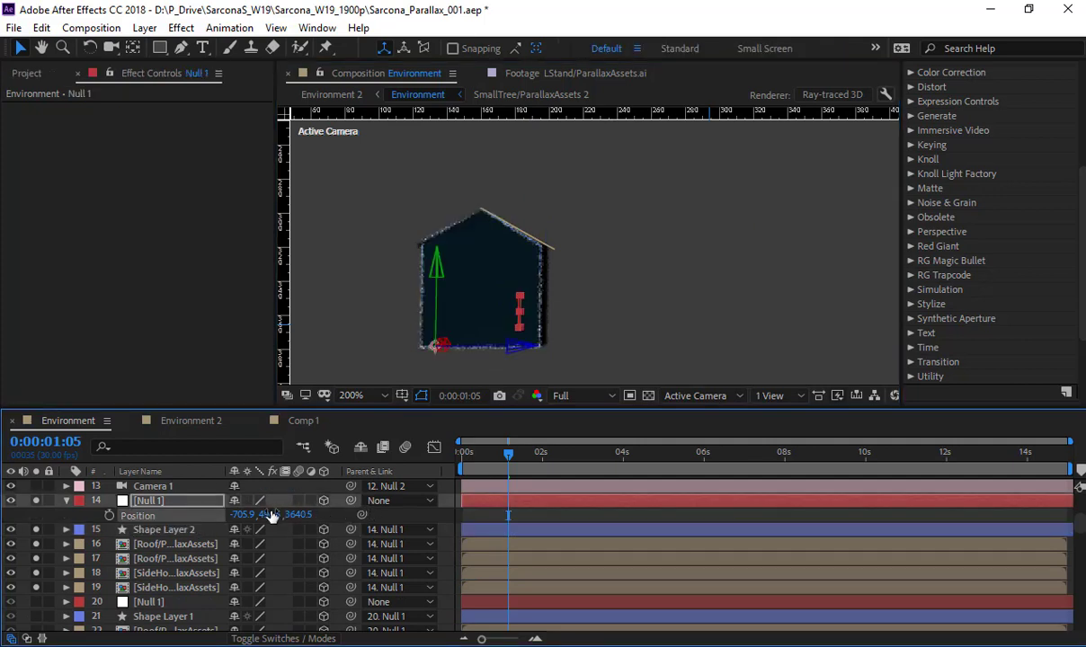
drag(271, 515, 97, 487)
key(ctrl+z)
Turn off solo for Null 1 and the house layers parented to it to bring back the full forest scene.
drag(36, 500, 37, 589)
scroll(202, 557, down, 5)
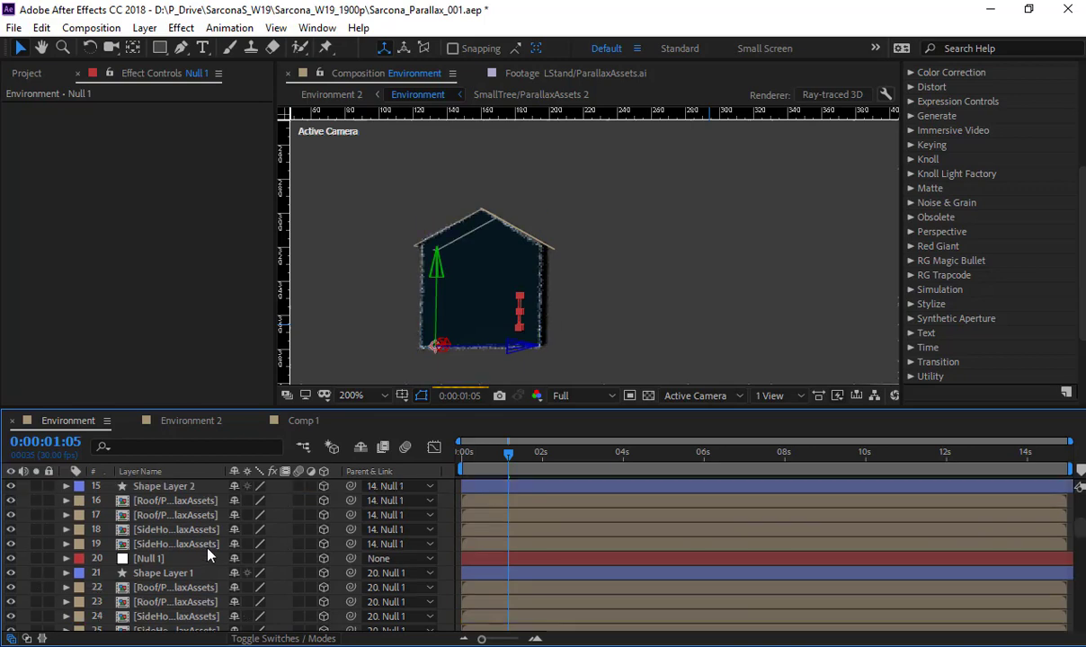
scroll(622, 313, down, 4)
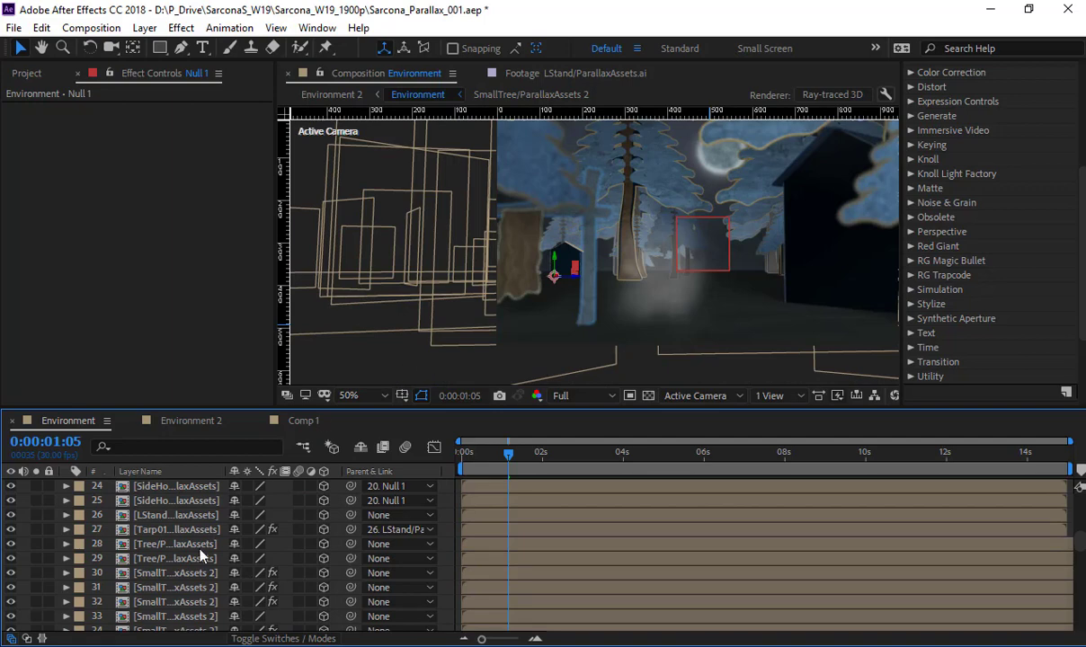
scroll(188, 512, up, 10)
scroll(185, 500, down, 20)
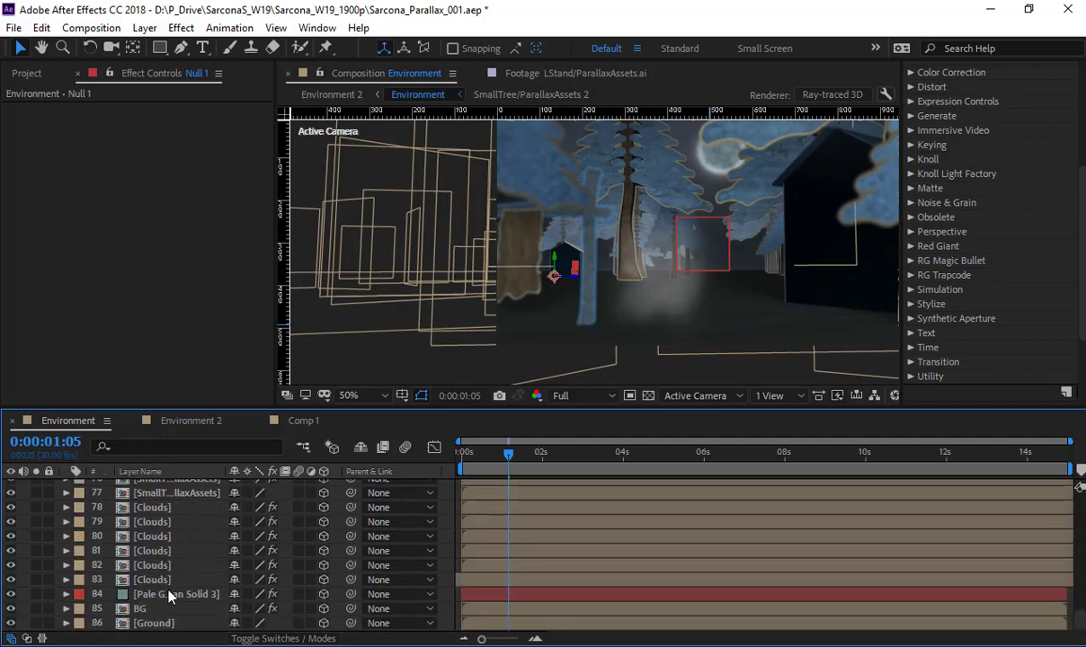
Collapse and disable the Turbulent Noise and Glow effects on the moon's Pale Gray-Cyan Solid 3 layer.
click(169, 595)
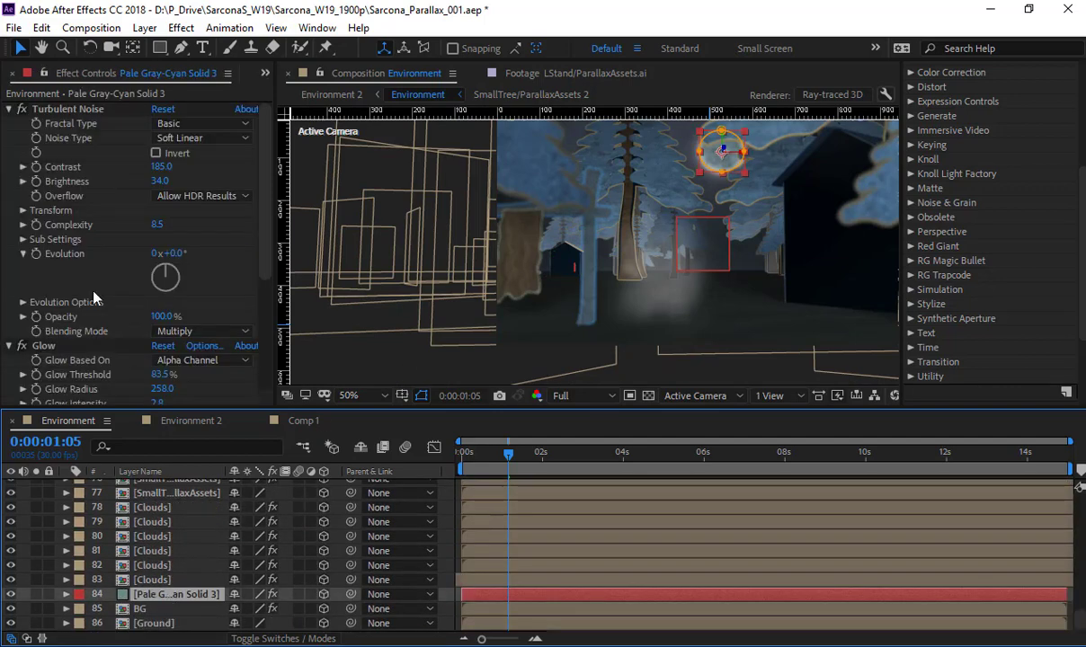
click(9, 109)
click(9, 123)
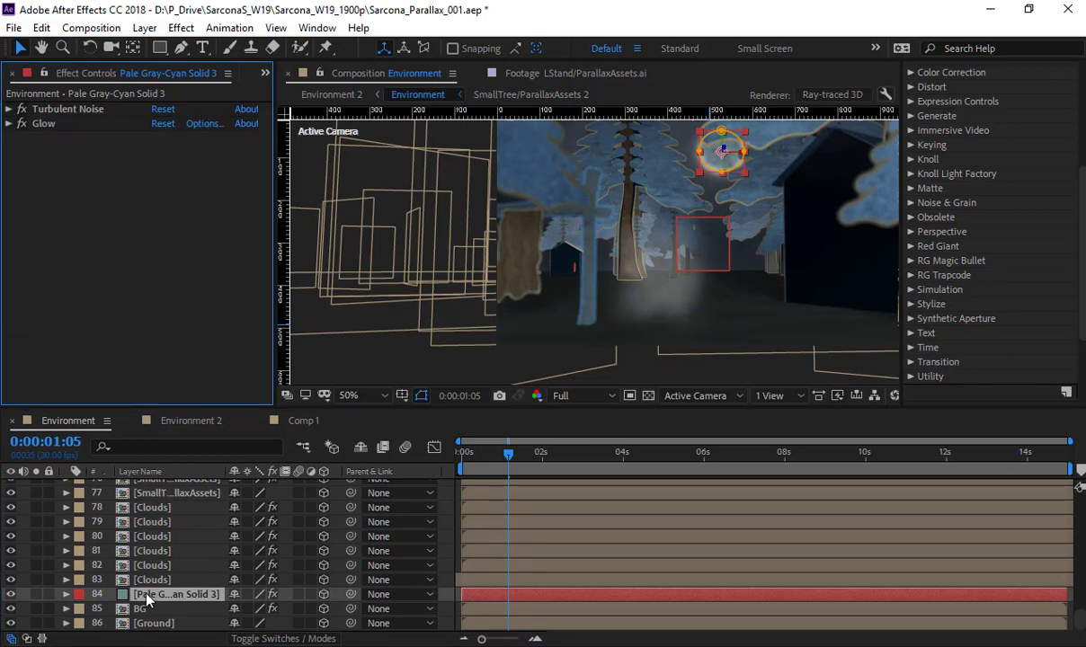
click(33, 124)
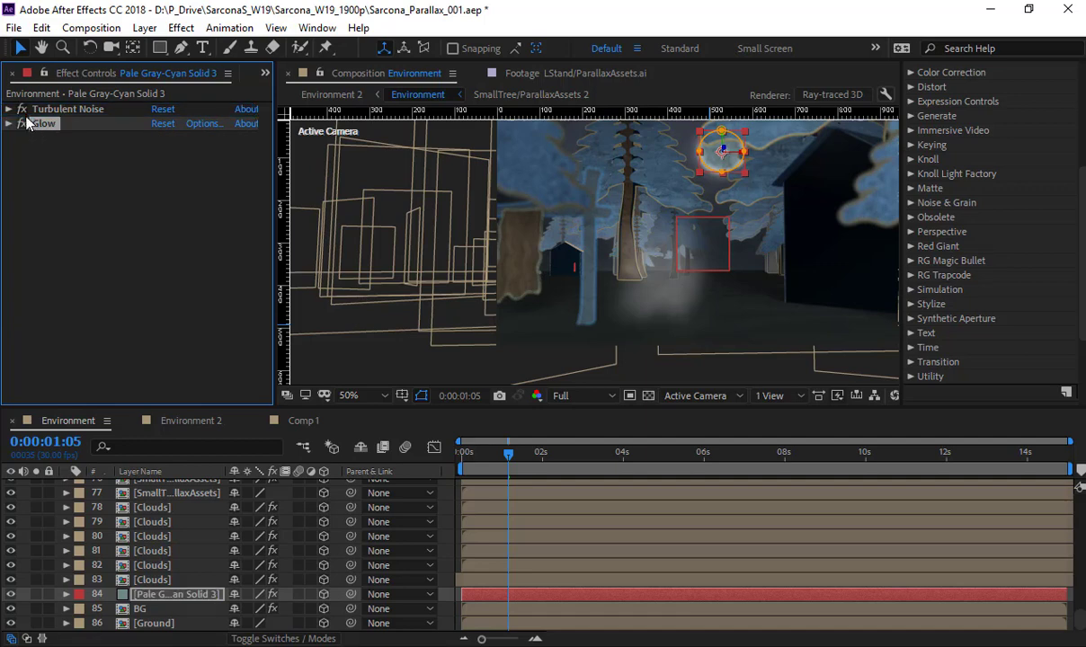
click(23, 109)
click(23, 123)
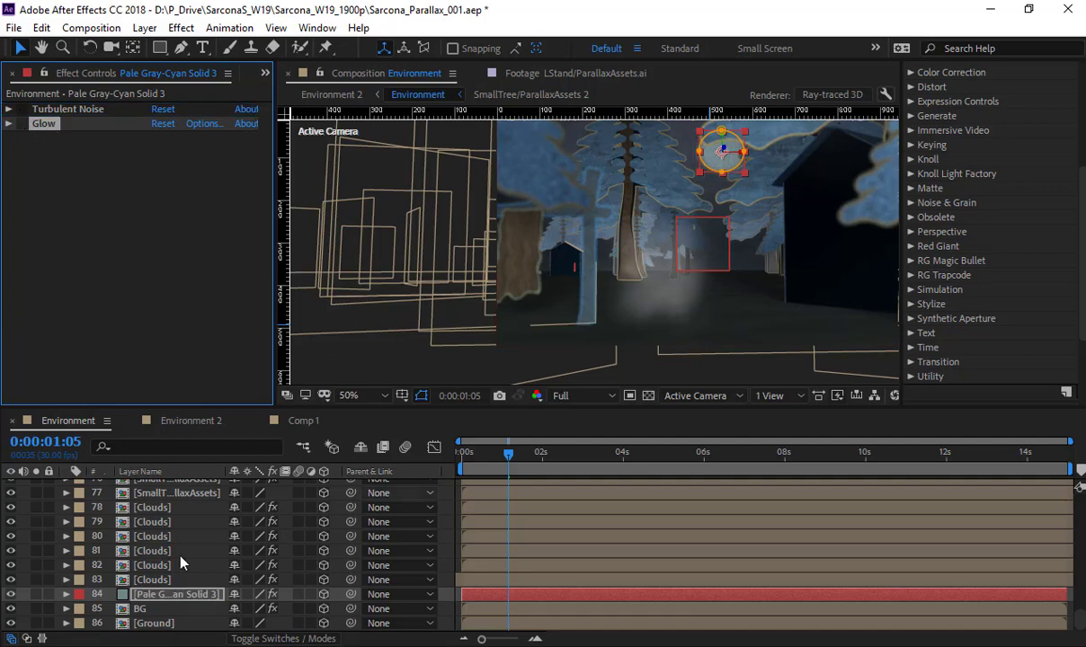
Solo the moon's solid layer and examine its plain circular shape up close.
click(37, 594)
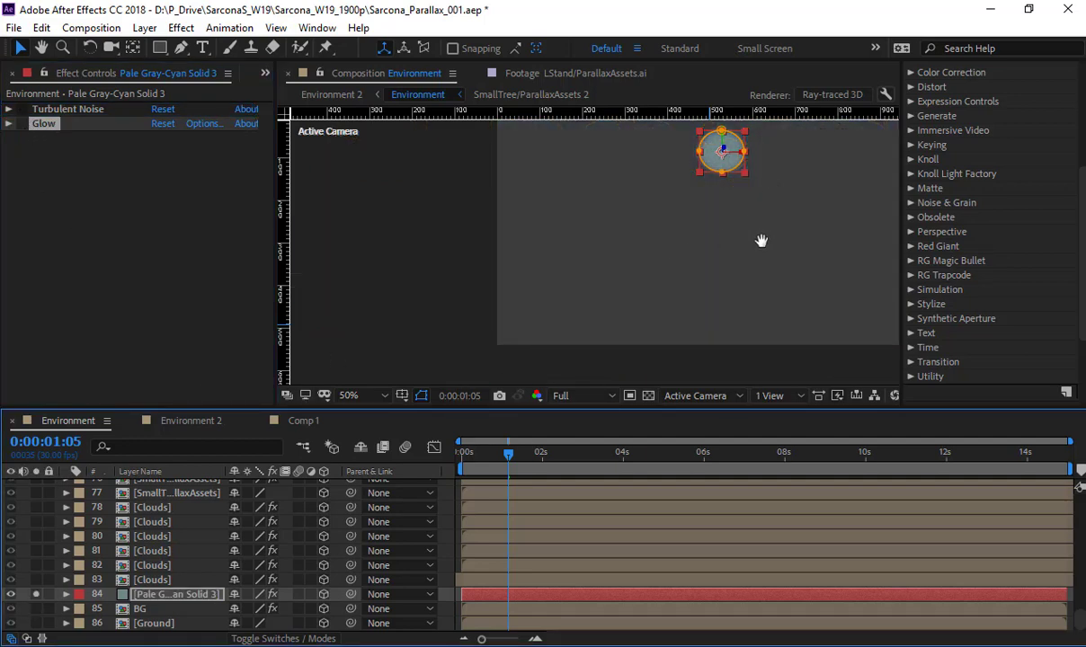
scroll(696, 231, up, 6)
drag(476, 307, 324, 356)
drag(890, 194, 513, 234)
scroll(580, 245, down, 1)
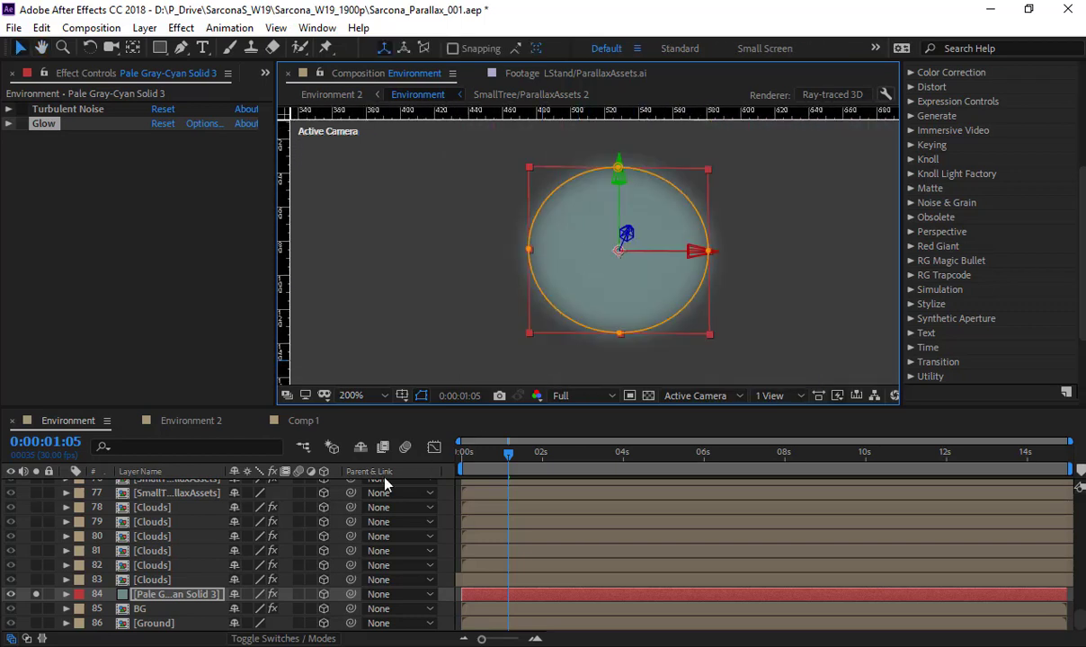
Expand the moon solid's properties and look through the shape tools available for drawing its circular mask.
click(65, 594)
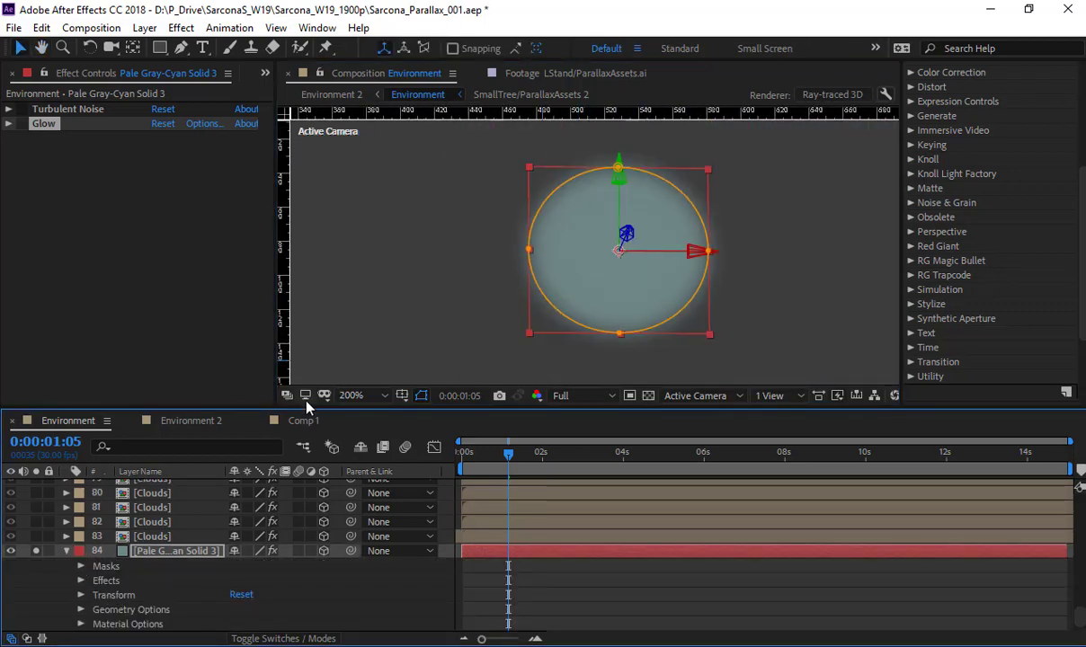
drag(160, 48, 211, 87)
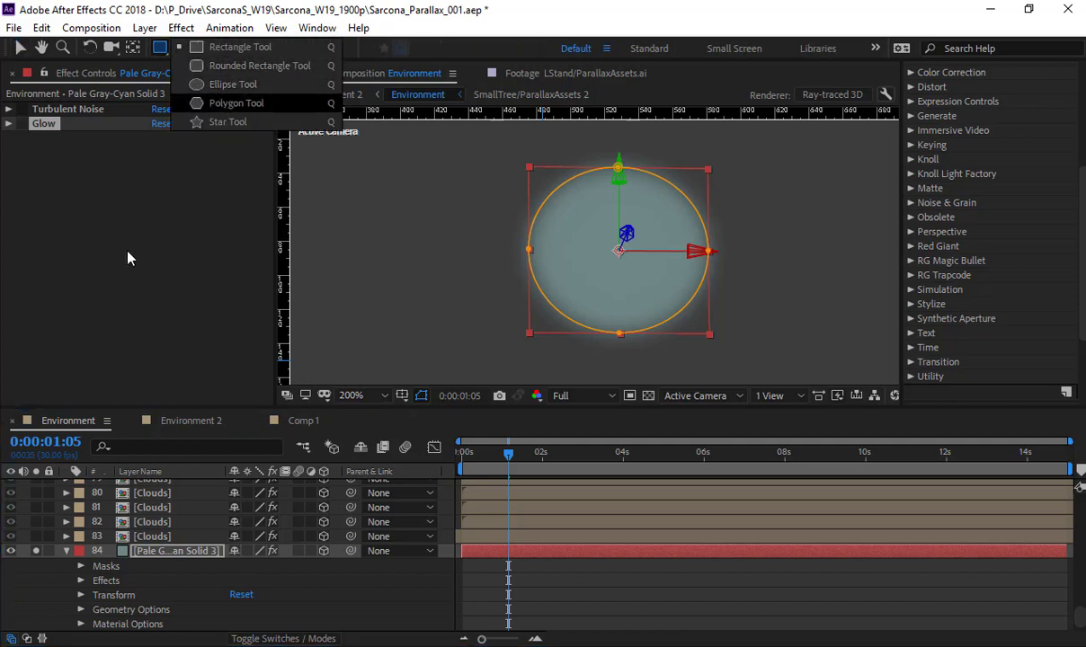
click(80, 184)
Re-enable Turbulent Noise and Glow on the moon's solid, turn off its solo and collapse its properties.
click(22, 109)
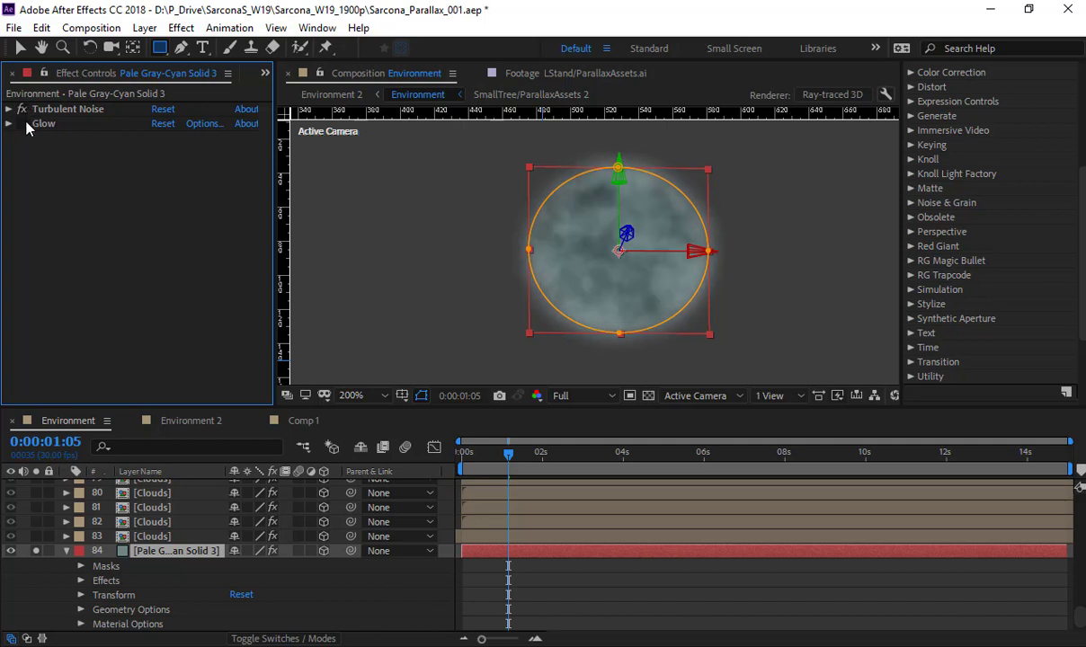
click(23, 124)
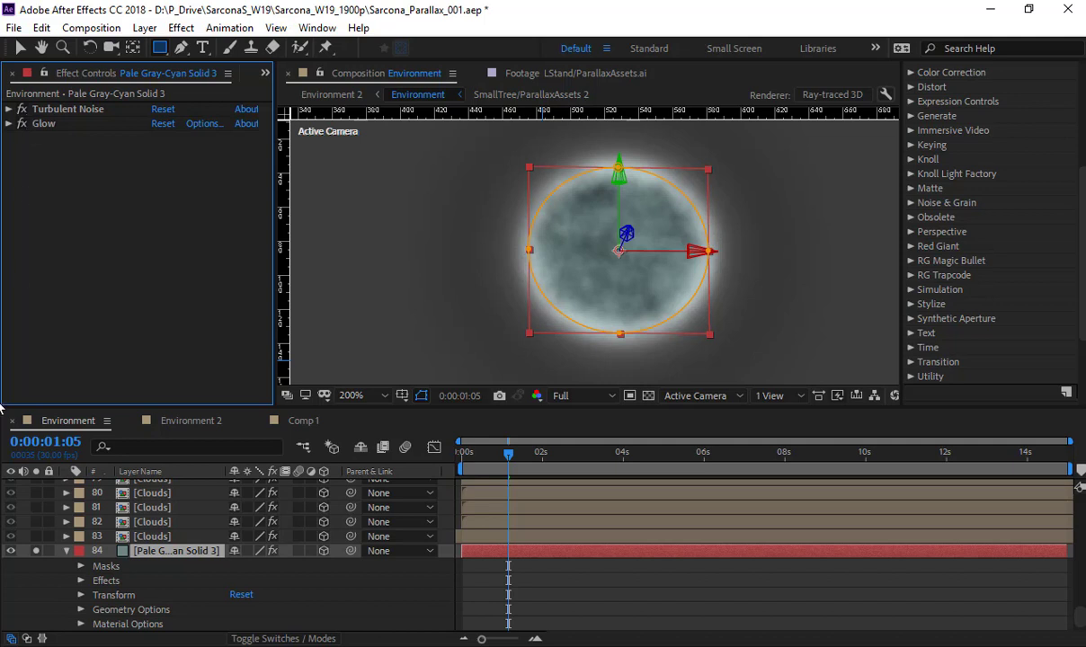
click(34, 552)
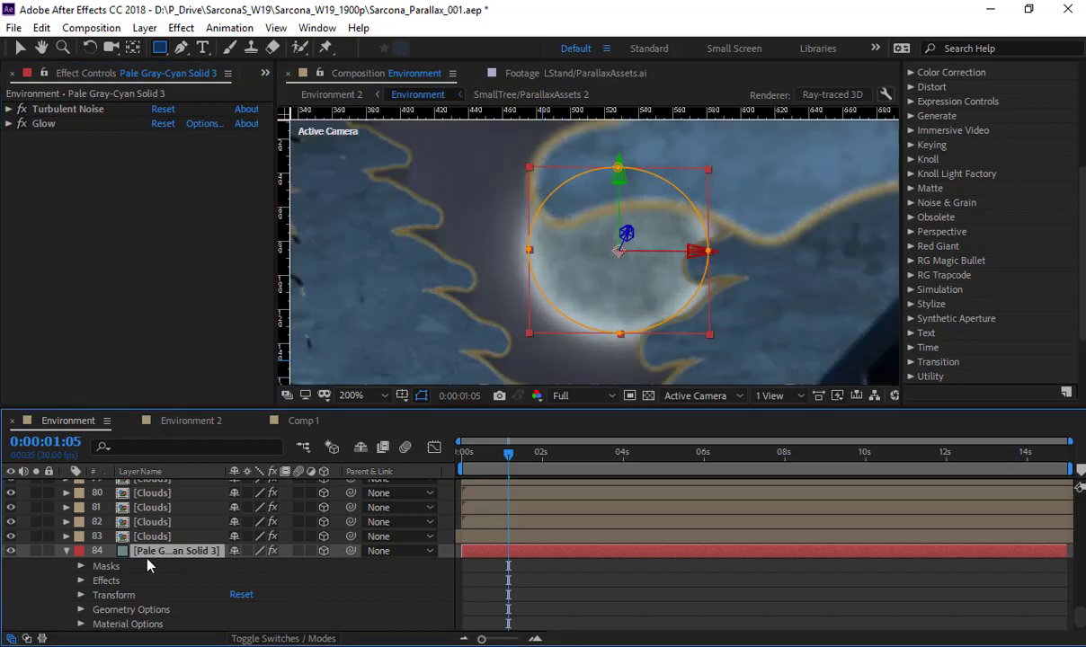
click(66, 551)
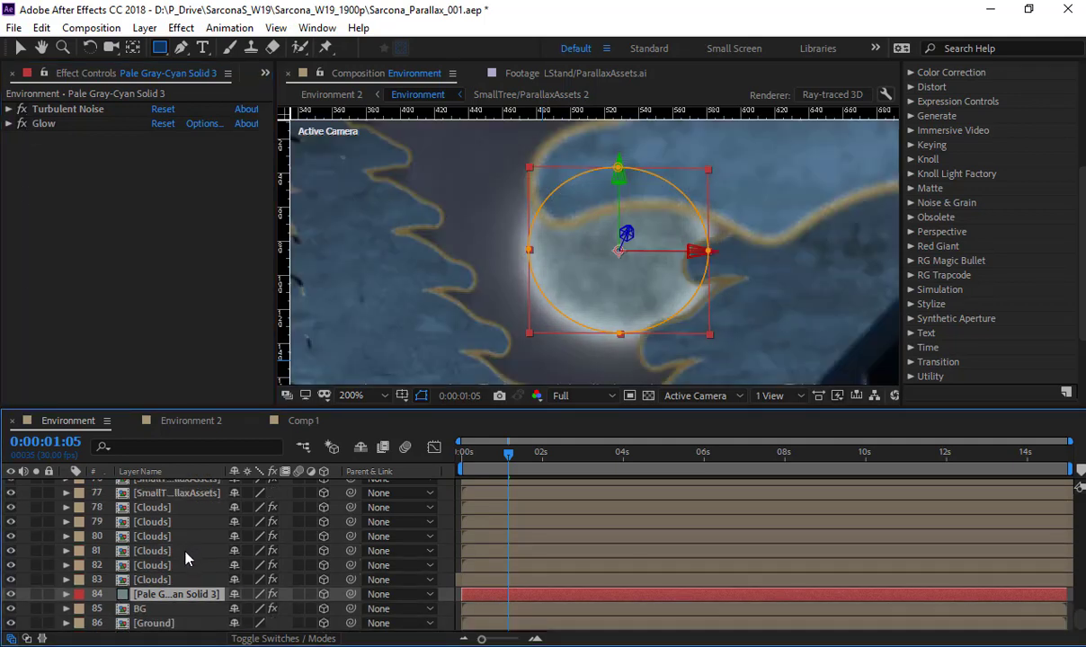
Return to the Selection tool and look over the whole forest composition at 25% magnification.
key(comma)
key(comma)
key(comma)
key(comma)
key(comma)
key(comma)
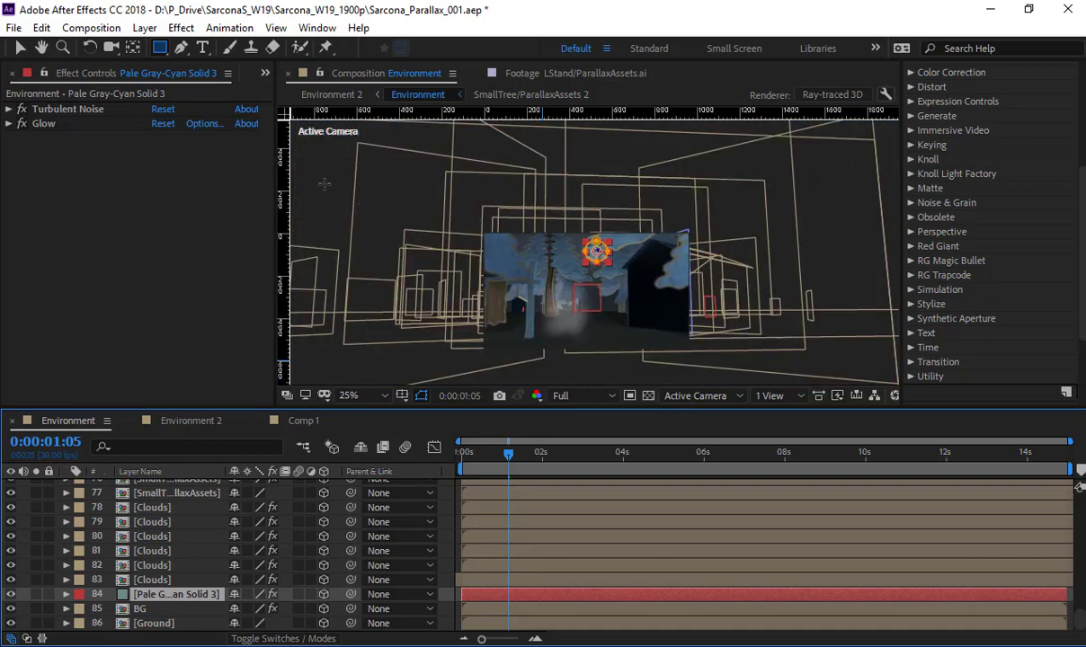
key(v)
click(325, 186)
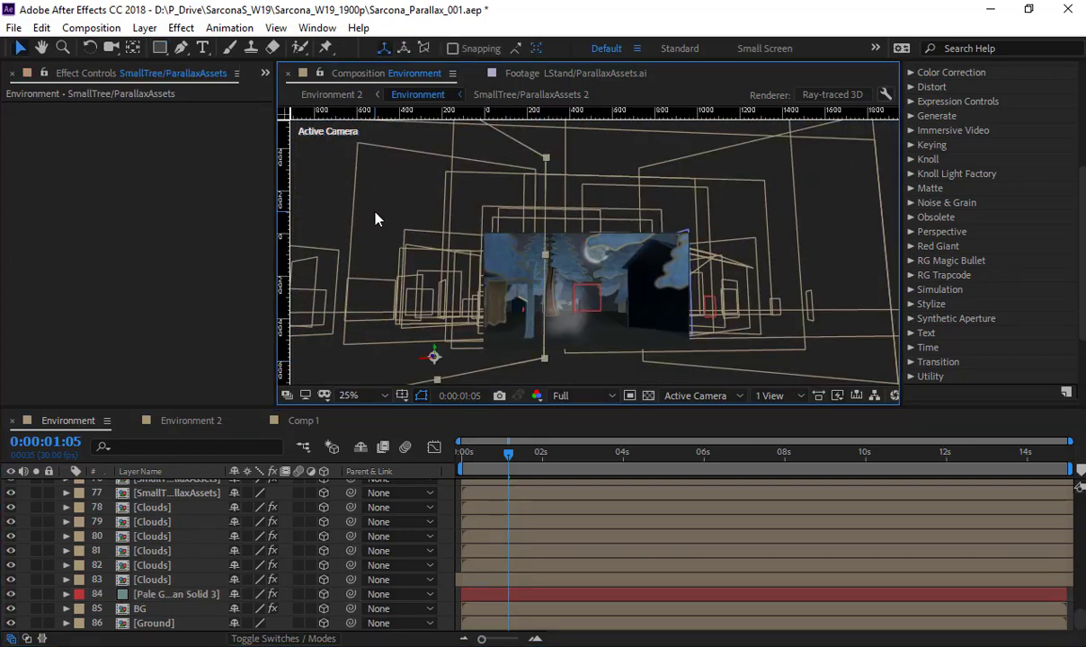
Solo the six Clouds layers, 78 through 83, in the Environment composition.
scroll(576, 286, up, 2)
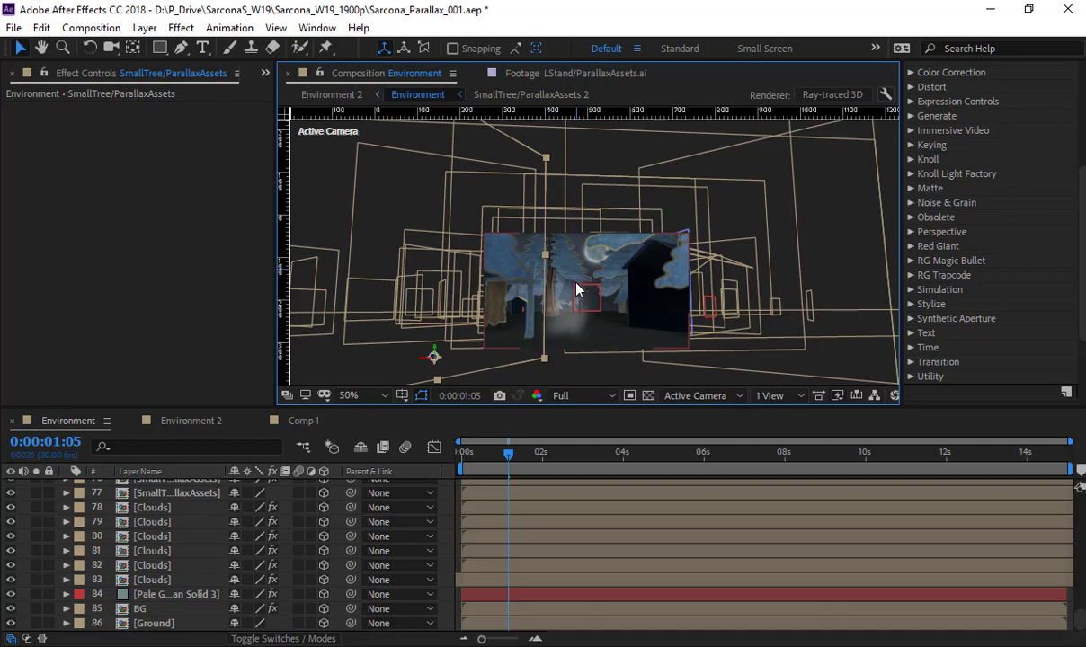
drag(577, 310, 616, 195)
scroll(616, 198, up, 2)
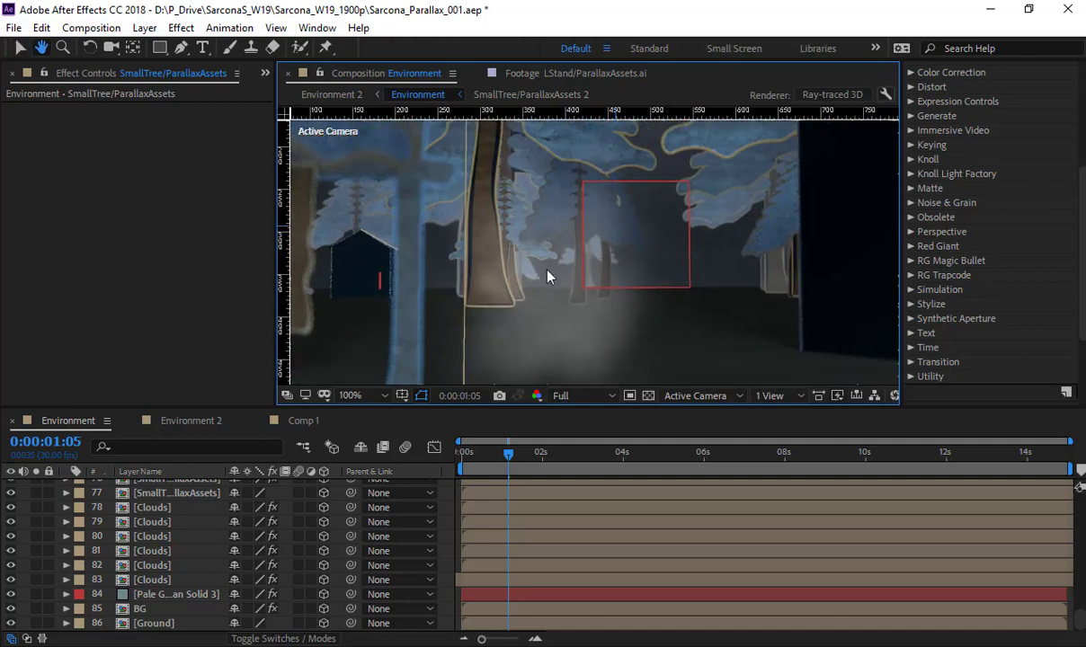
click(182, 513)
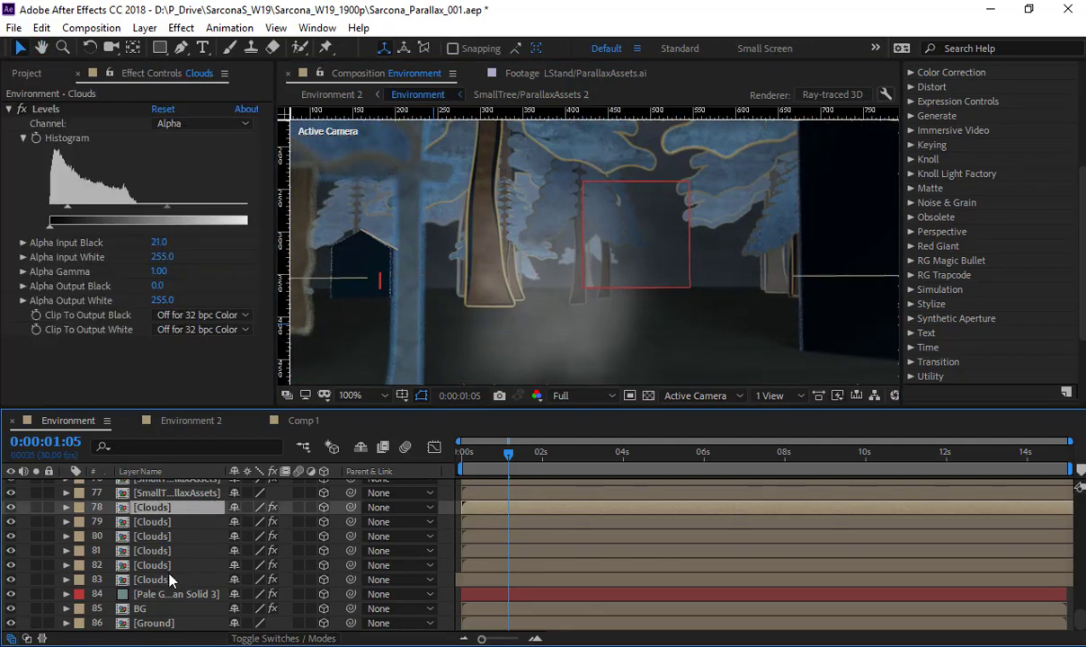
shift+click(170, 579)
click(36, 579)
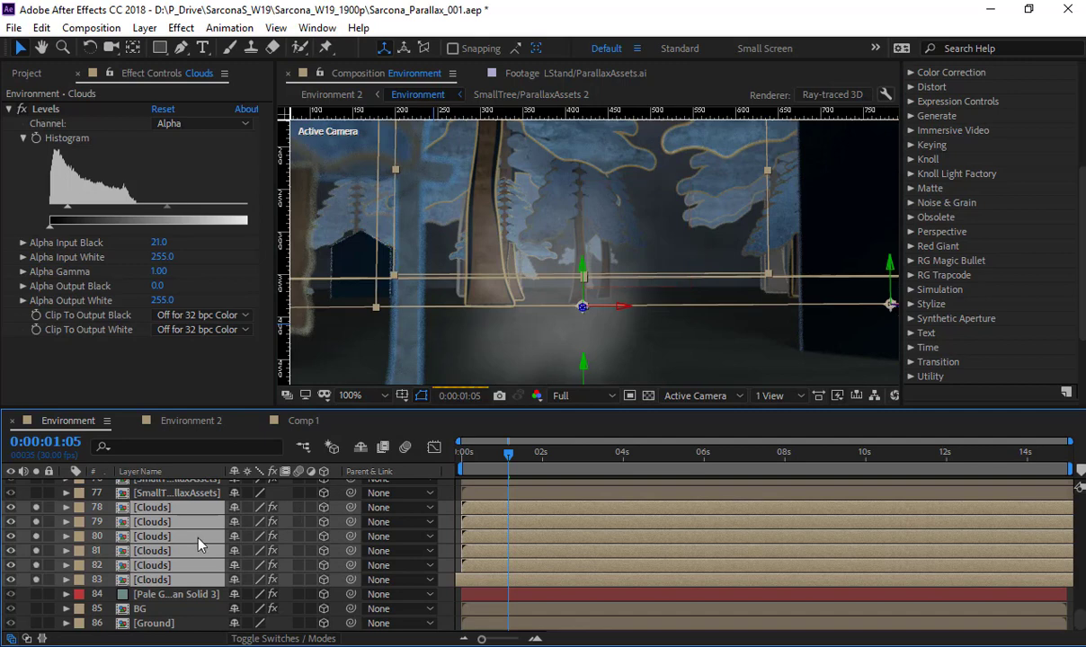
Preview the soloed clouds from 0:00:01:29 with the whole frame in view at 25% magnification.
scroll(724, 315, down, 4)
click(746, 337)
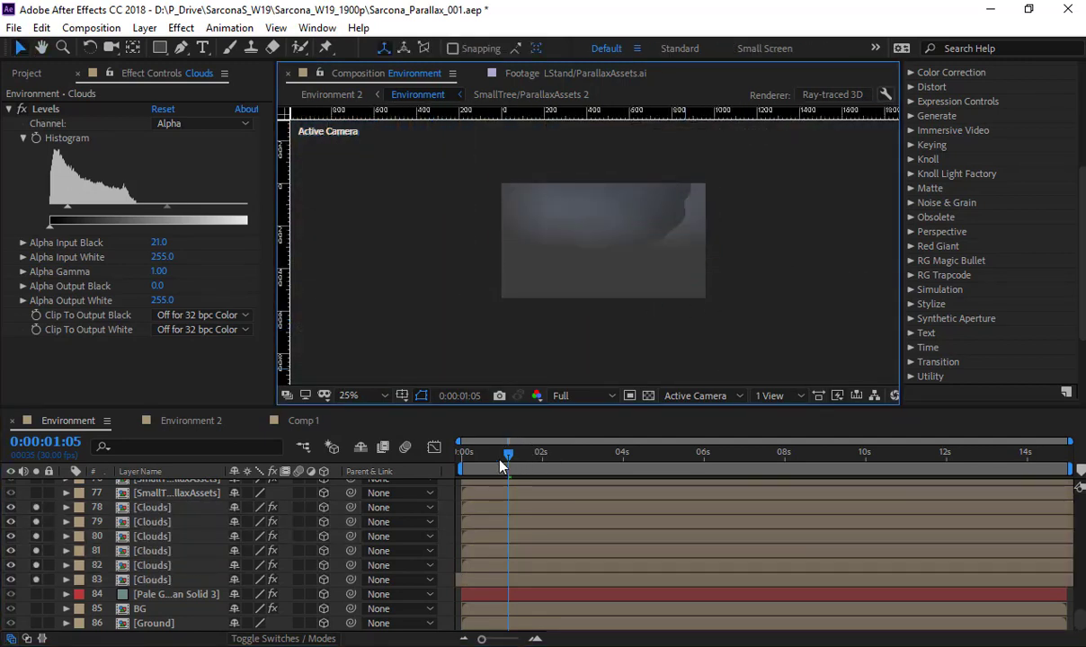
drag(500, 459, 539, 454)
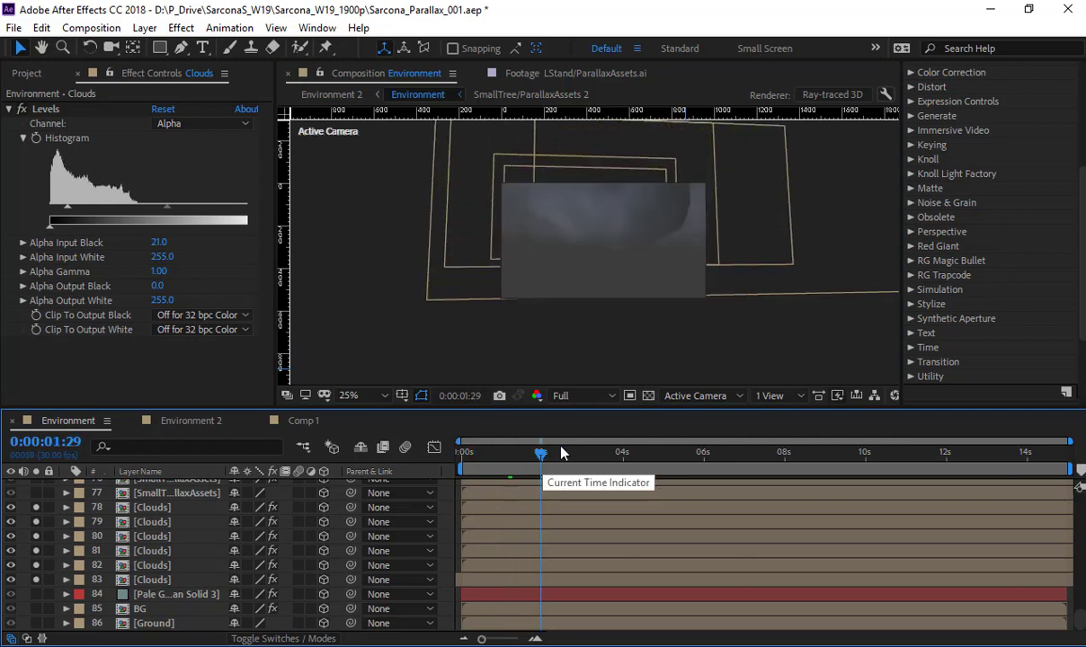
key(space)
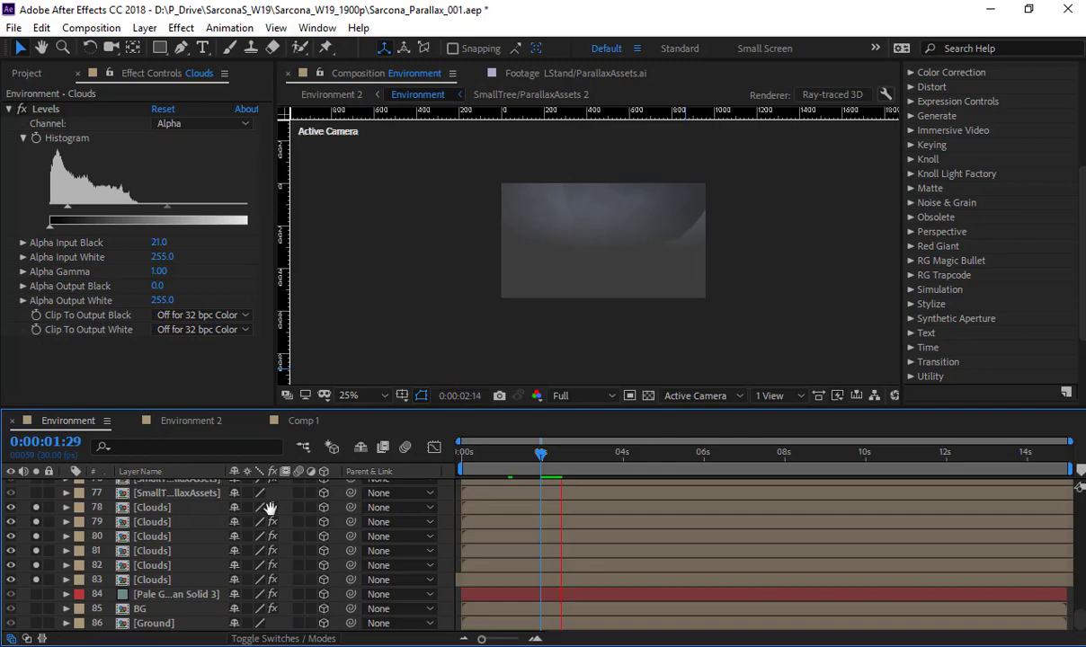
Open the Clouds precomposition, collapse its first layer's properties and inspect the effects and mask on the two gray solids.
double_click(158, 516)
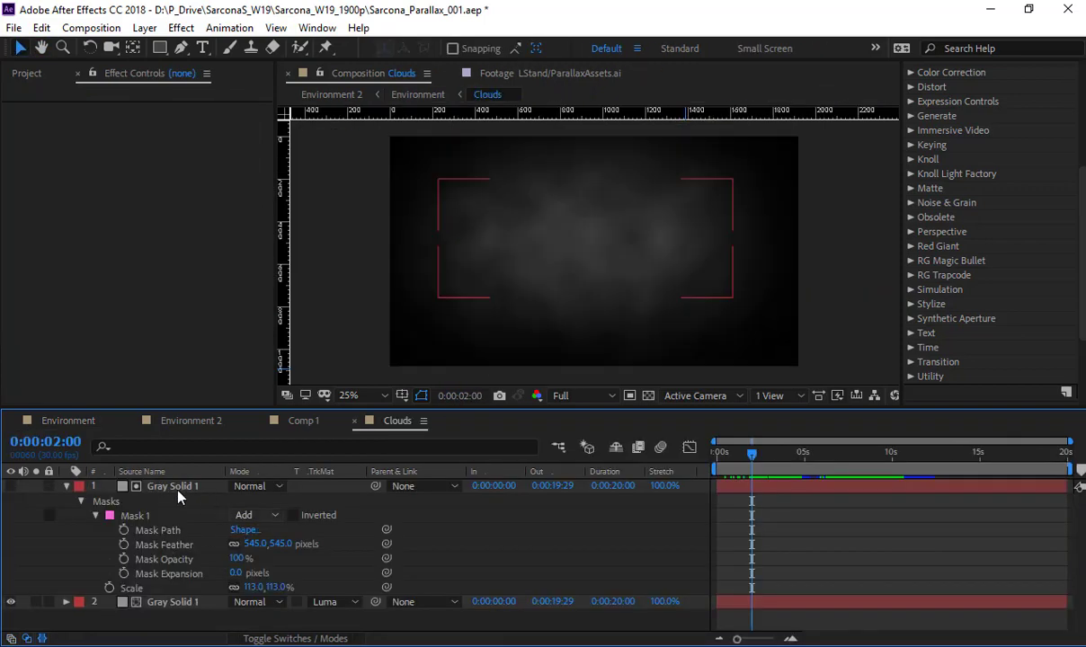
click(67, 486)
click(74, 491)
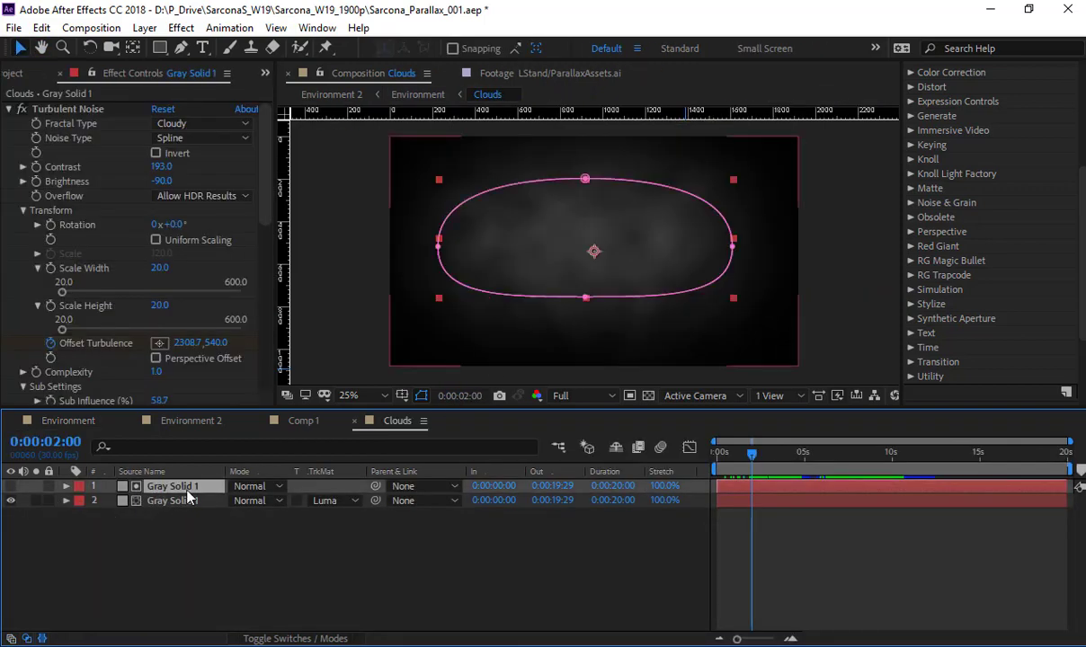
click(184, 501)
click(247, 551)
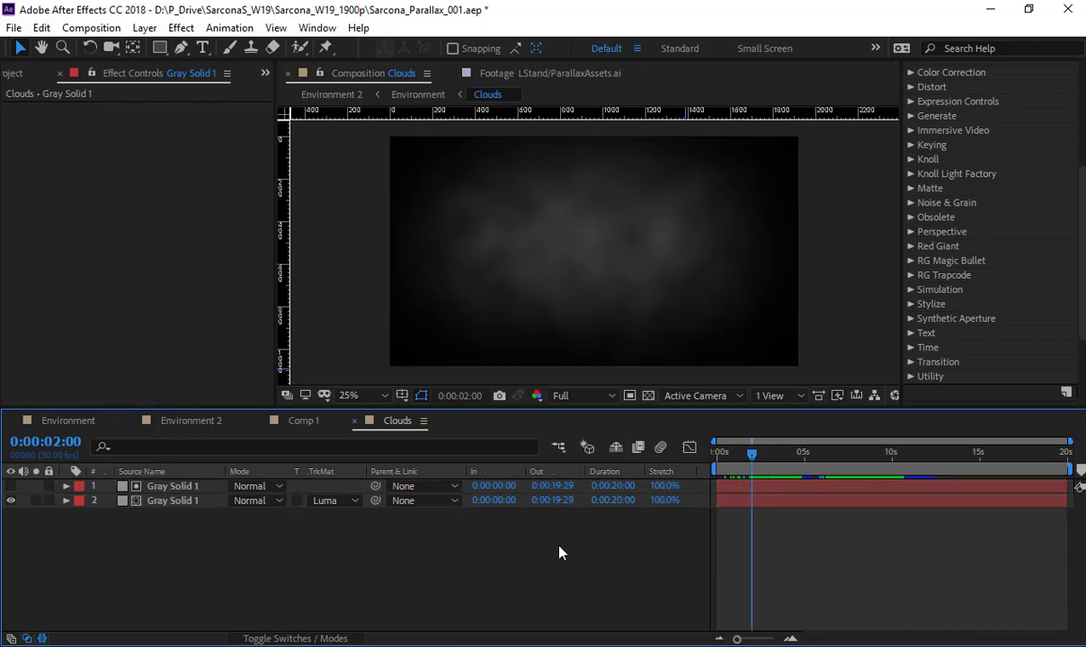
Scrub the Clouds composition to 0:00:08:27 and examine the masked gray solid's Turbulent Noise effect.
click(807, 453)
drag(818, 461, 885, 458)
click(219, 500)
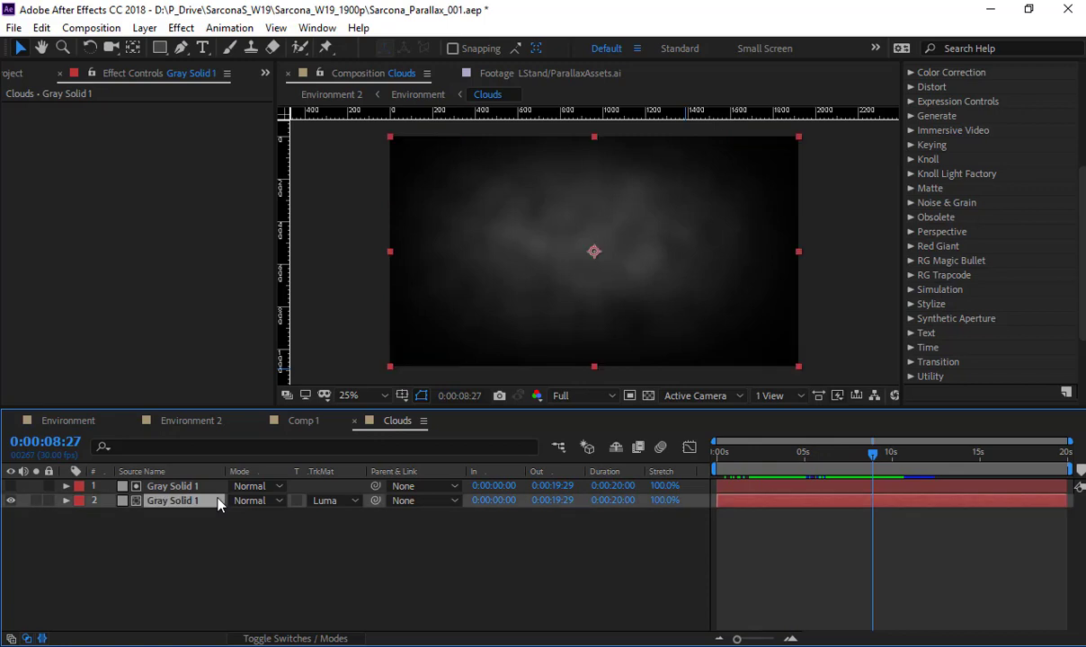
click(169, 473)
click(175, 487)
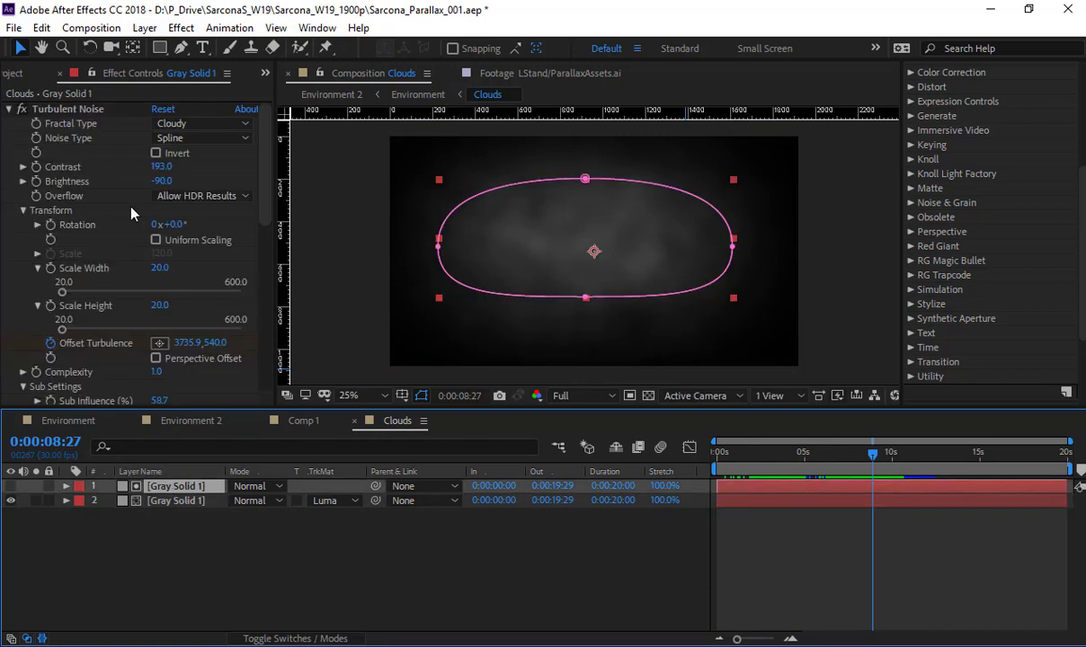
click(67, 109)
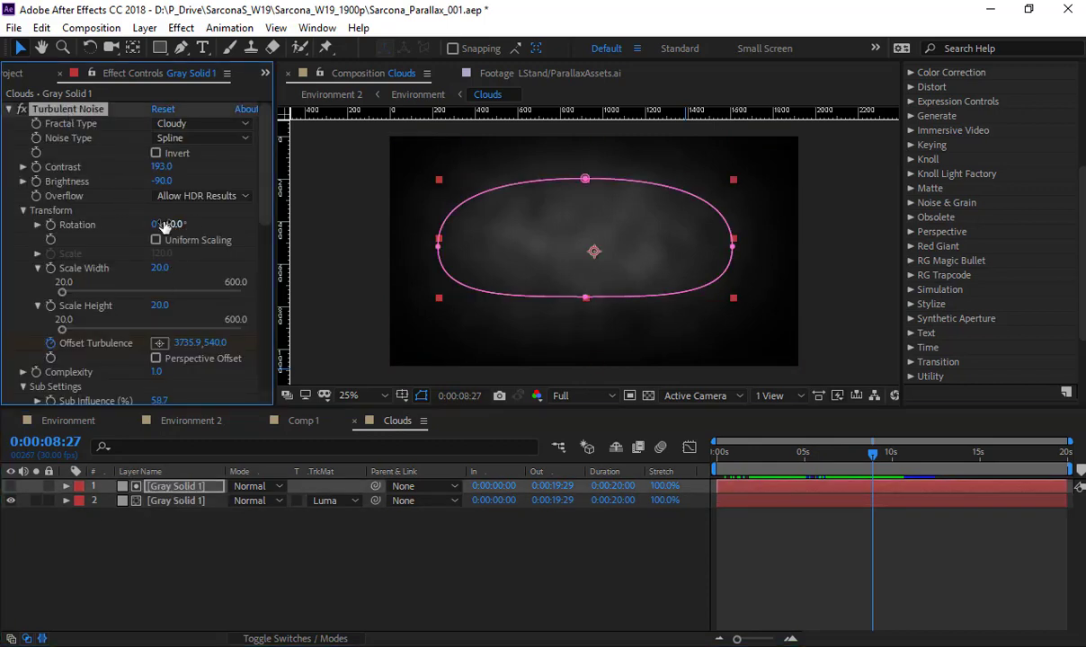
Try altering Turbulent Noise's Offset Turbulence and Evolution on the masked solid, and preview the cloud motion from 0:00:08:27.
drag(189, 346, 289, 335)
key(ctrl+z)
scroll(160, 278, down, 4)
drag(210, 277, 387, 278)
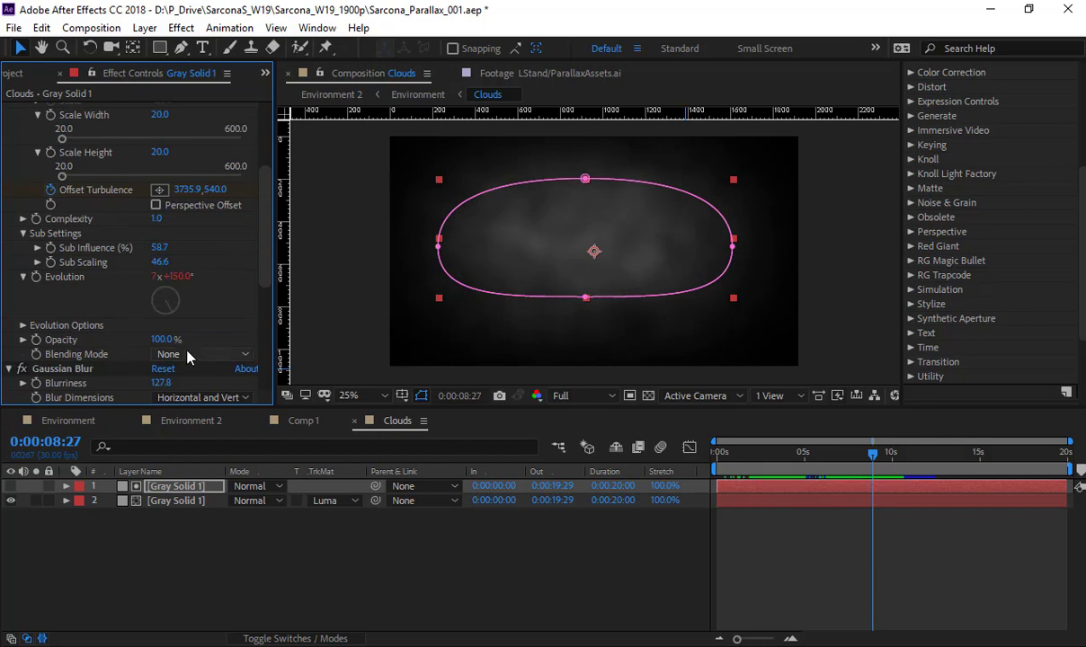
key(space)
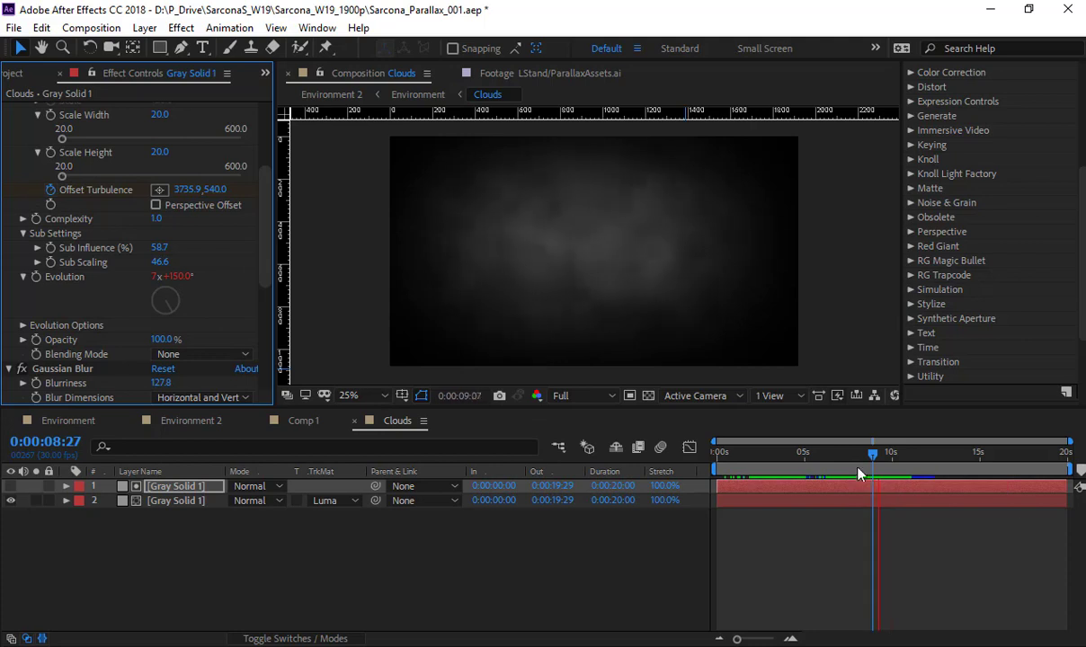
key(space)
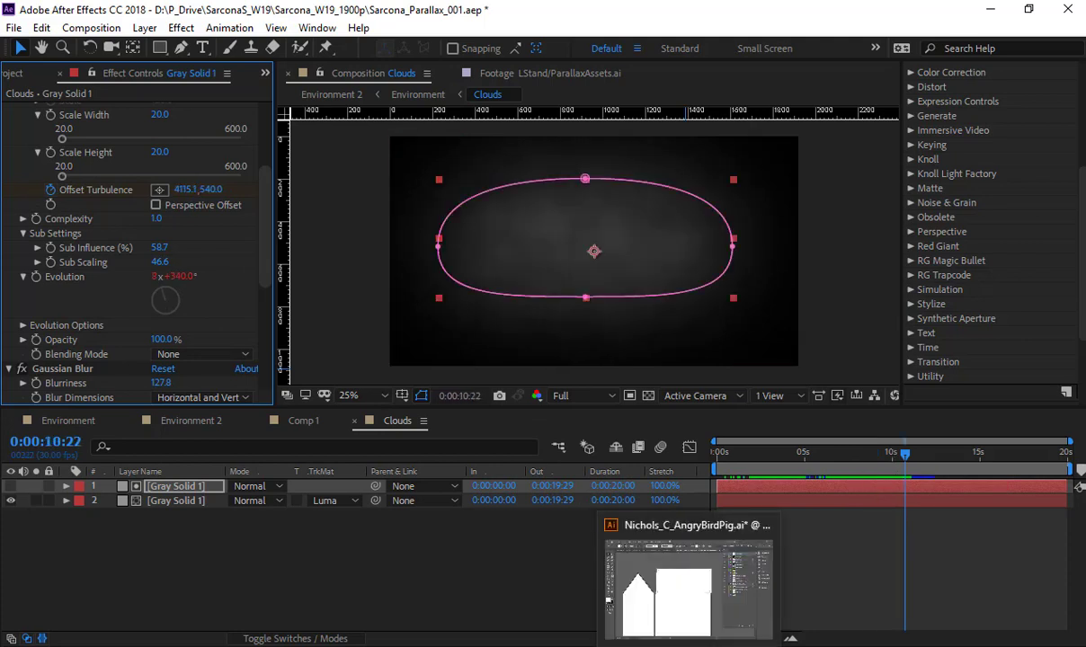
Switch to the pig document in Illustrator, delete the three white house shapes and fit the artboard in view.
click(689, 644)
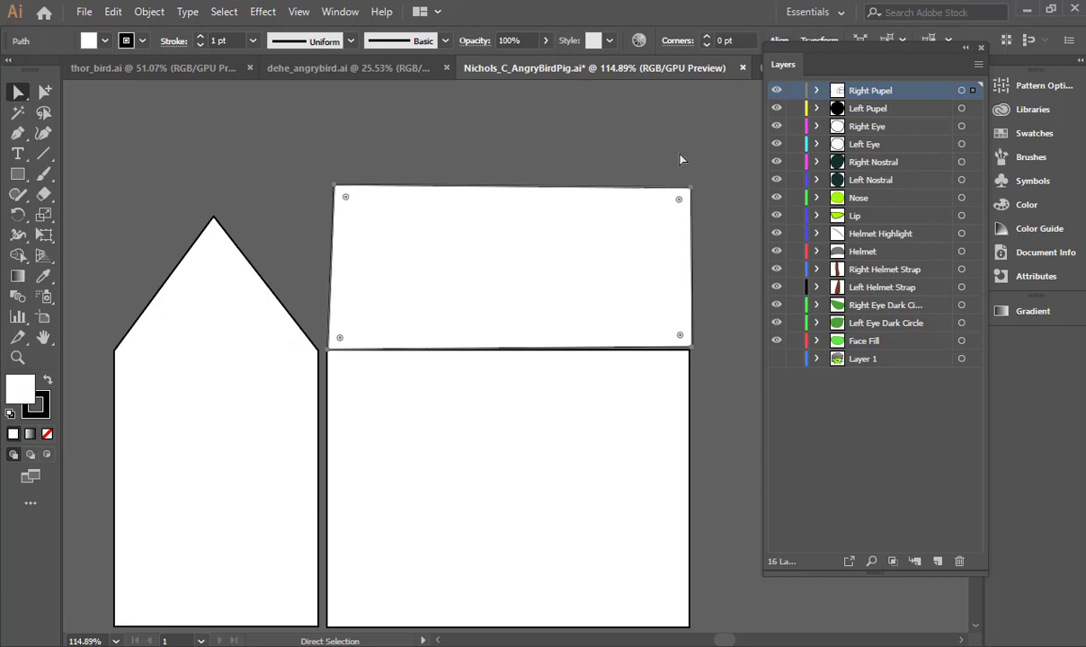
key(v)
drag(152, 174, 679, 538)
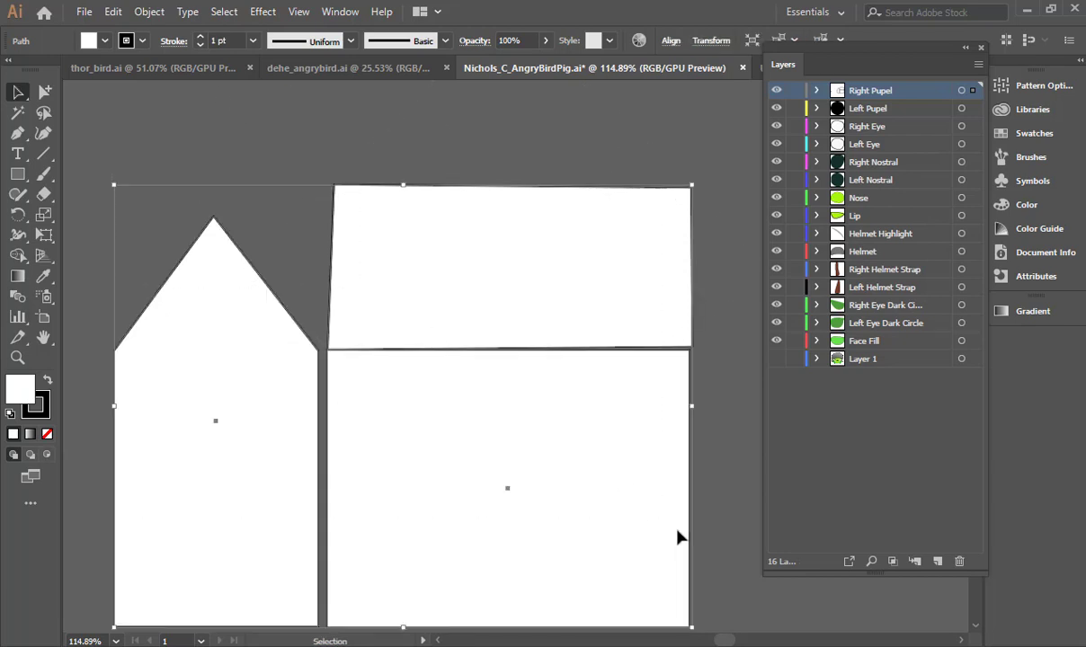
key(Delete)
key(ctrl+0)
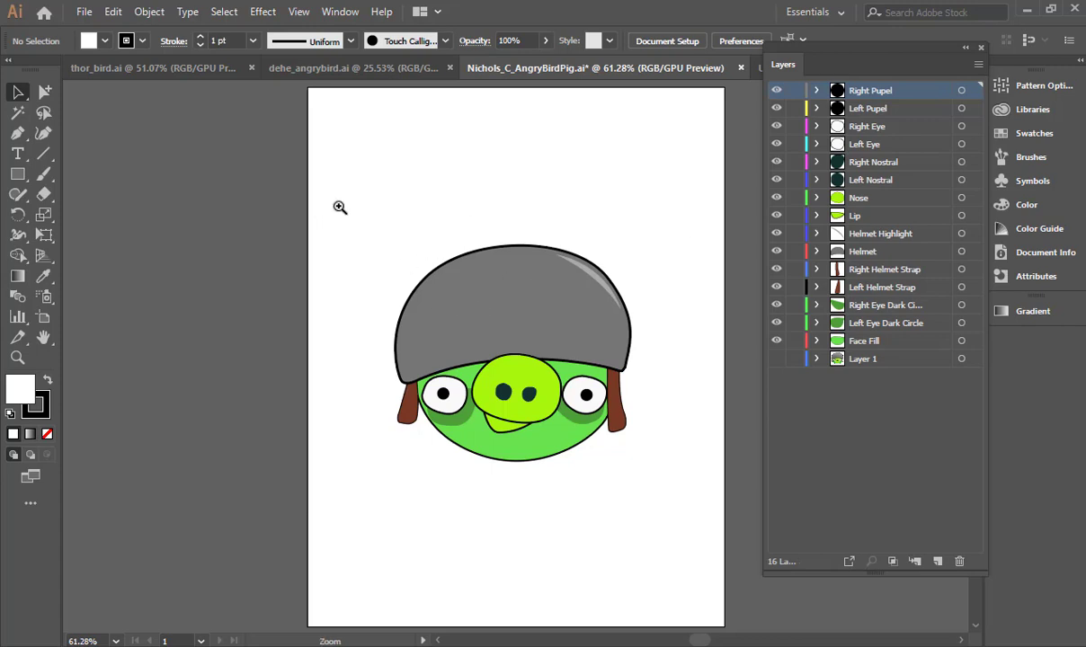
Examine the pig's eyes up close, selecting both pupils together to show they are separate pieces.
drag(370, 198, 540, 405)
drag(622, 428, 420, 321)
drag(407, 283, 491, 318)
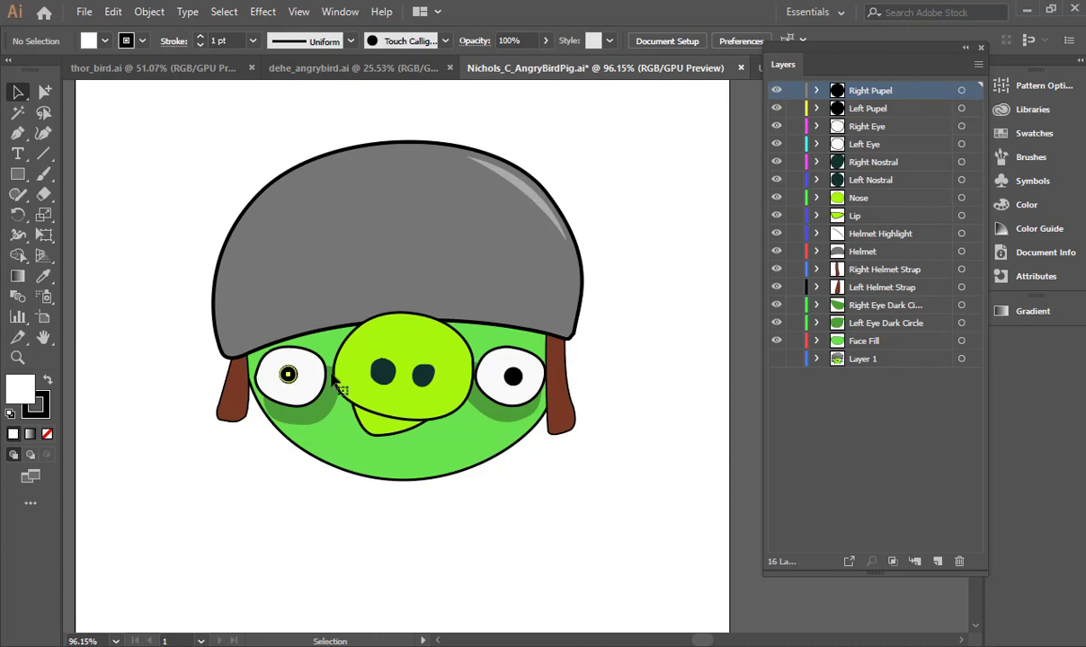
click(294, 376)
shift+click(496, 378)
drag(493, 382, 660, 396)
mouse_move(529, 367)
mouse_down()
mouse_move(547, 351)
mouse_move(553, 388)
mouse_move(506, 401)
mouse_move(502, 383)
mouse_move(485, 377)
mouse_move(513, 337)
mouse_move(517, 380)
mouse_move(529, 381)
mouse_up()
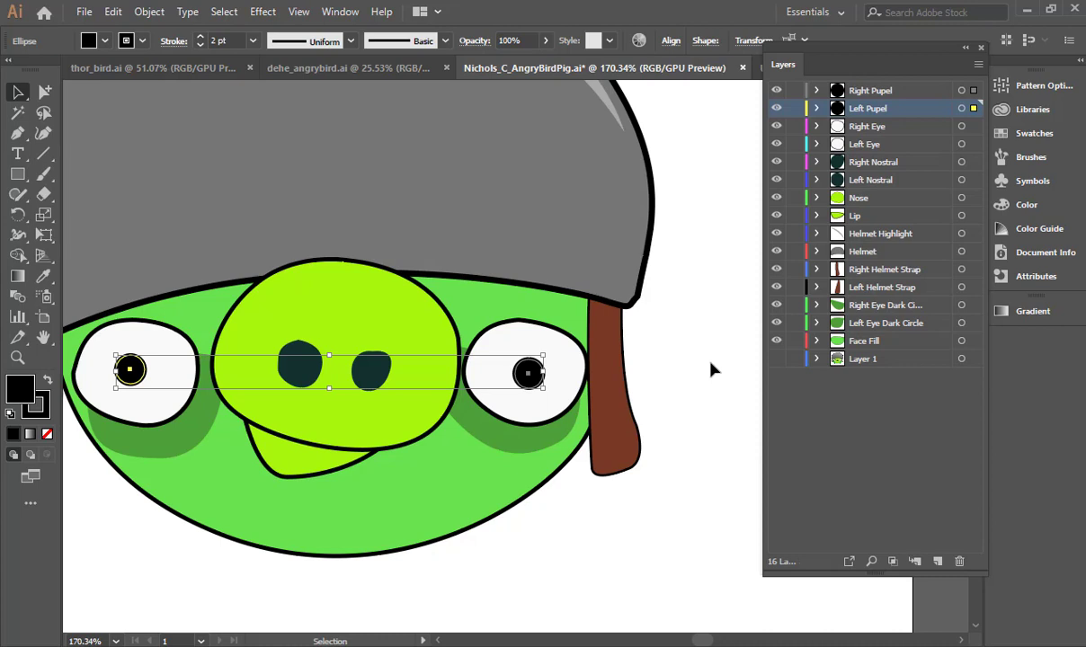
click(710, 369)
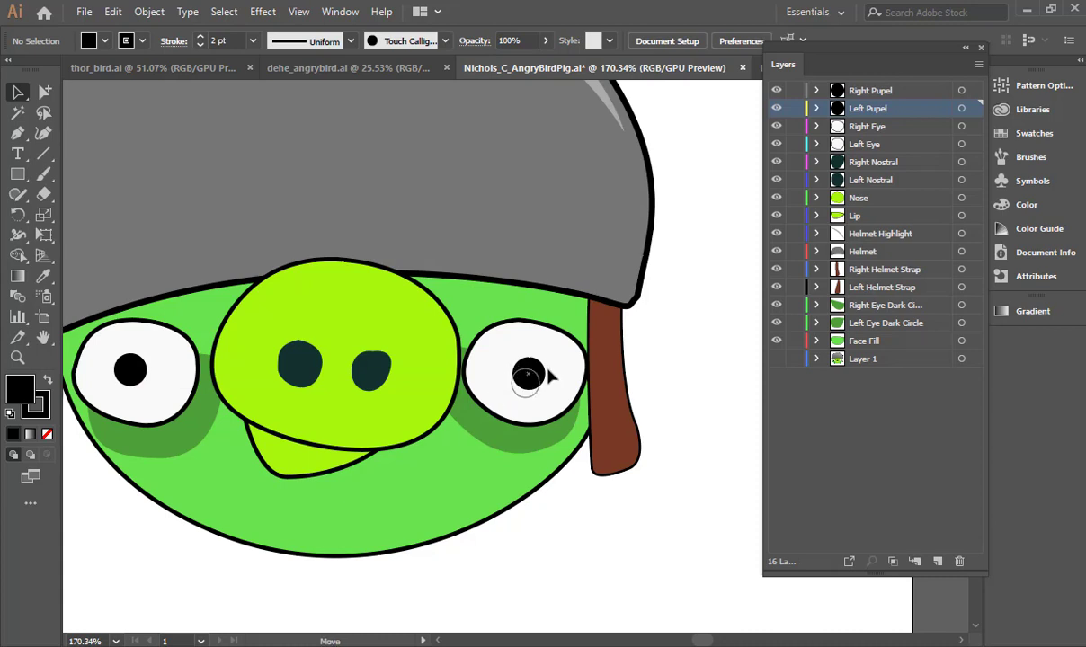
Try shifting each pupil separately toward the right edge of its eye.
drag(531, 372, 570, 365)
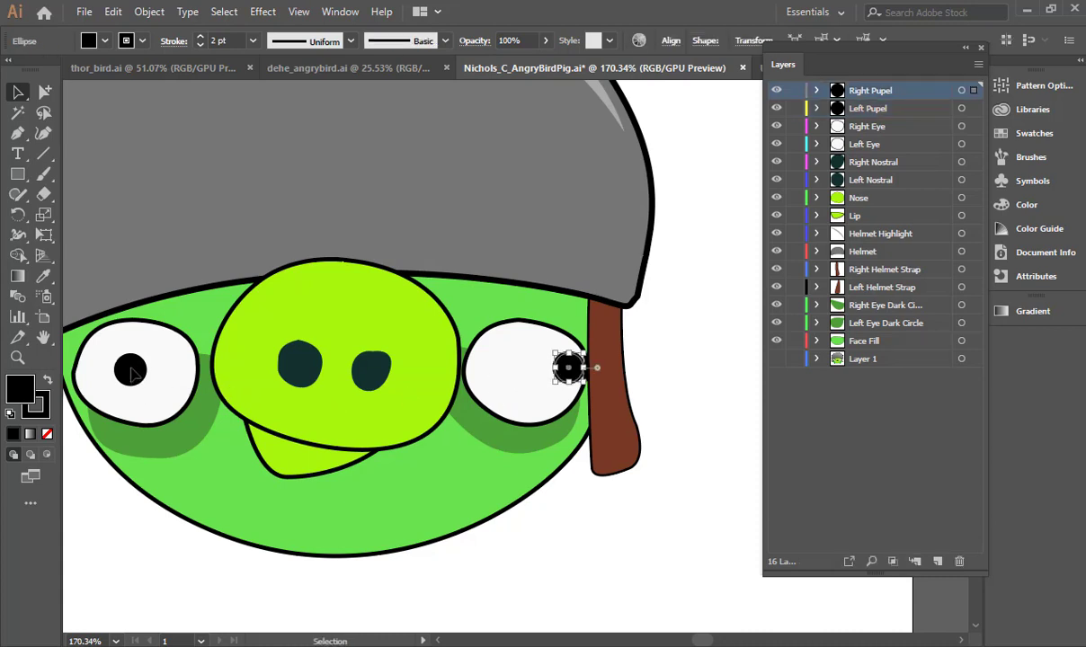
drag(130, 369, 166, 368)
click(661, 542)
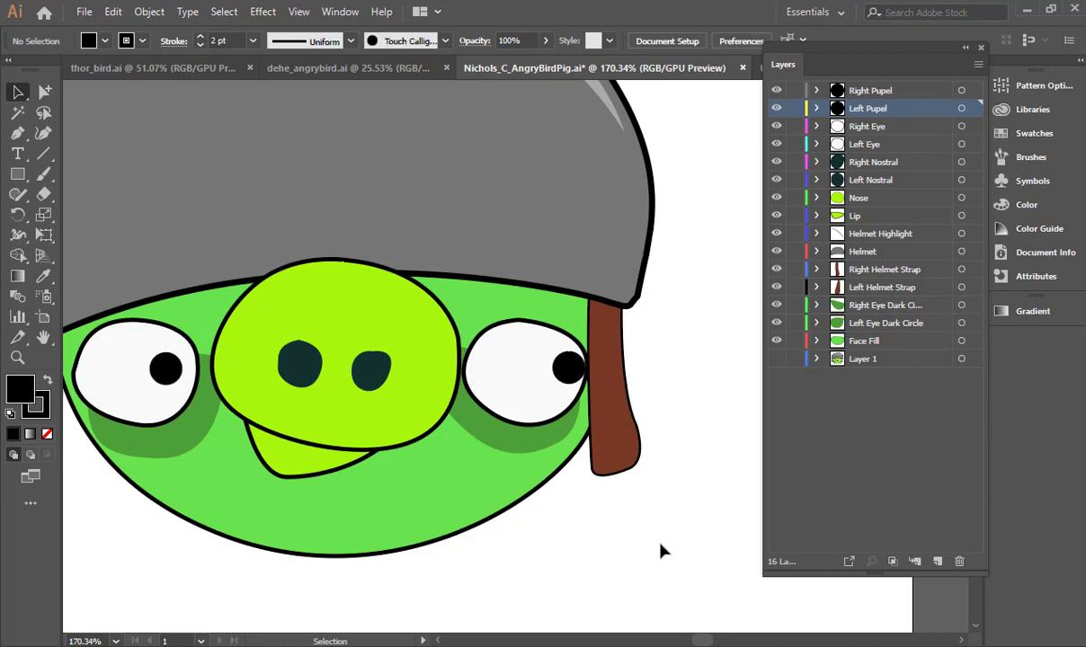
drag(567, 369, 558, 372)
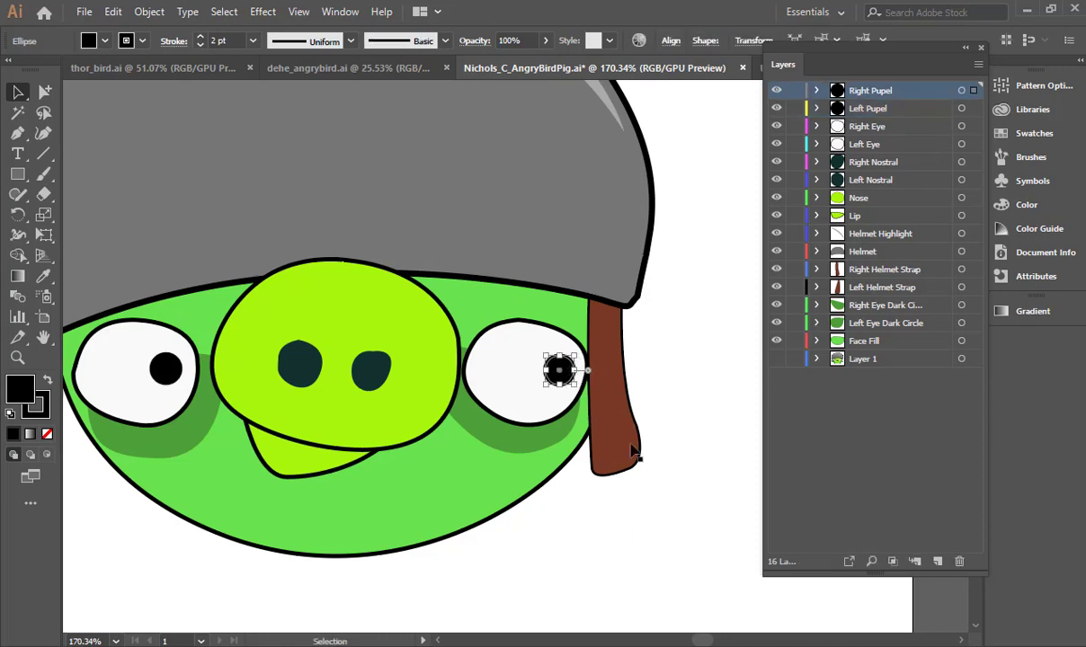
click(631, 511)
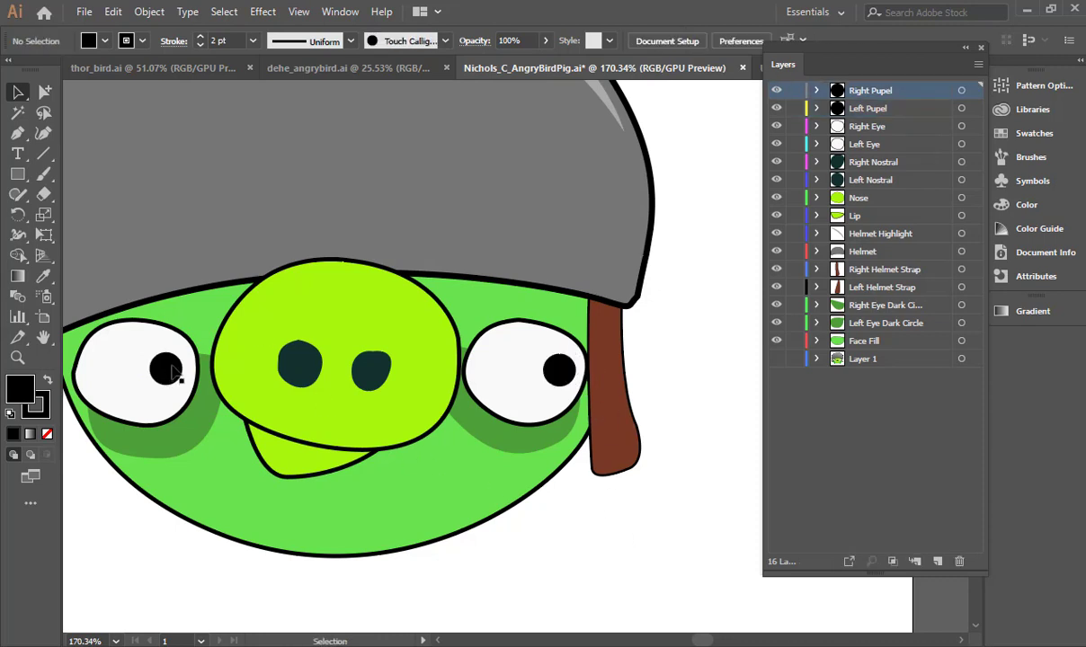
drag(173, 372, 184, 372)
click(703, 396)
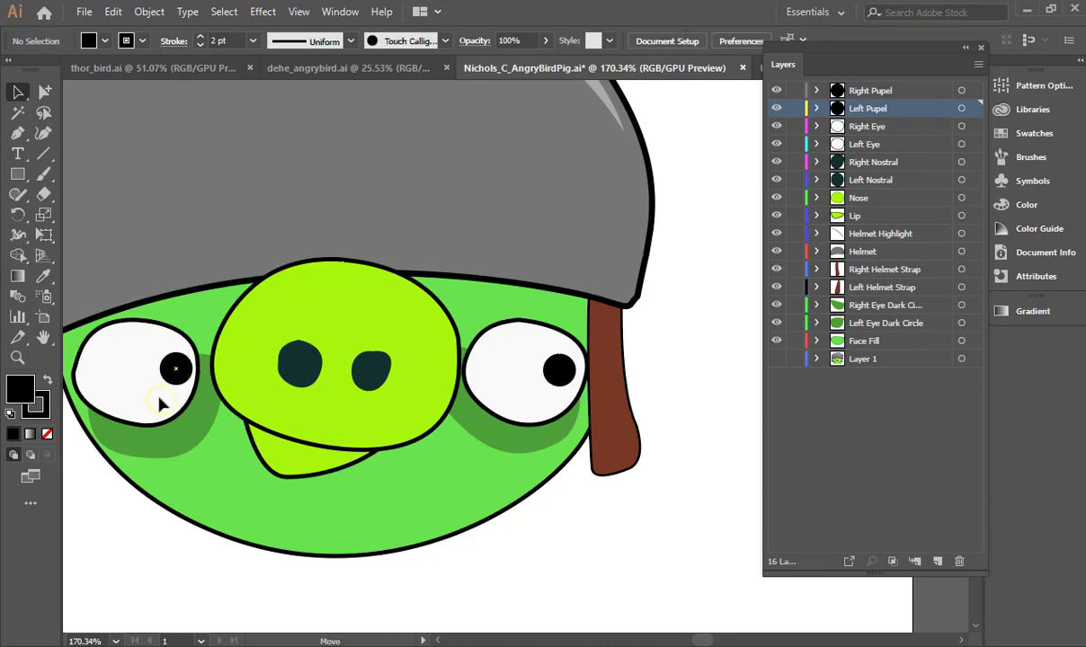
Reposition both pupils separately near the centres of their eyes.
drag(174, 370, 162, 401)
drag(515, 407, 539, 377)
click(711, 380)
drag(162, 407, 136, 374)
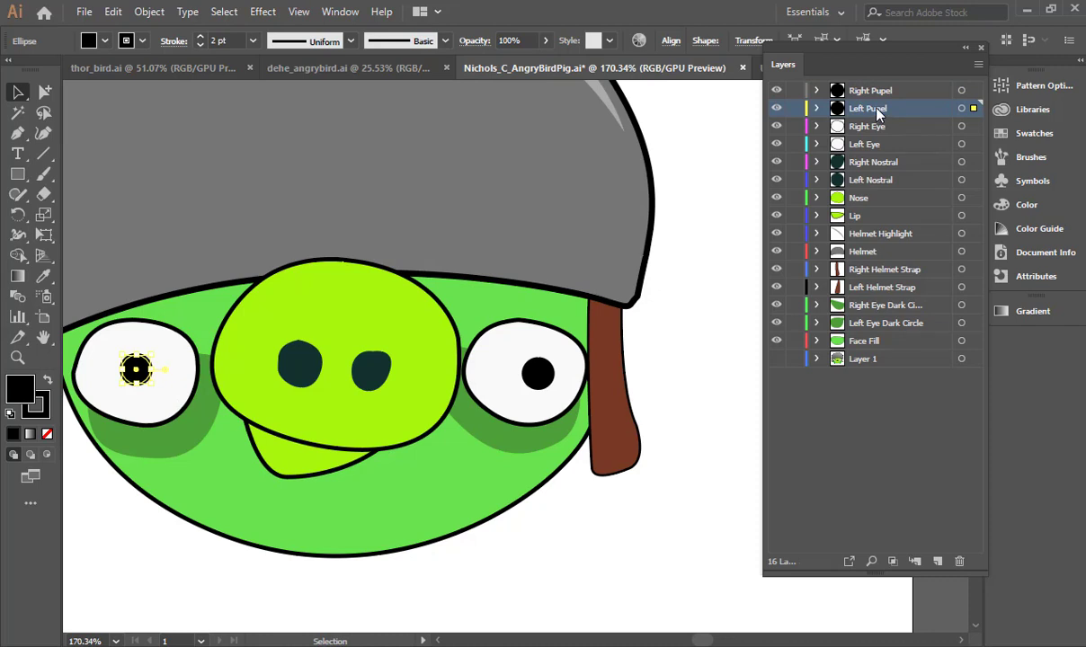
Check the eye and nostril layers by toggling the visibility of Right Eye and Right Nostral off and on.
click(866, 130)
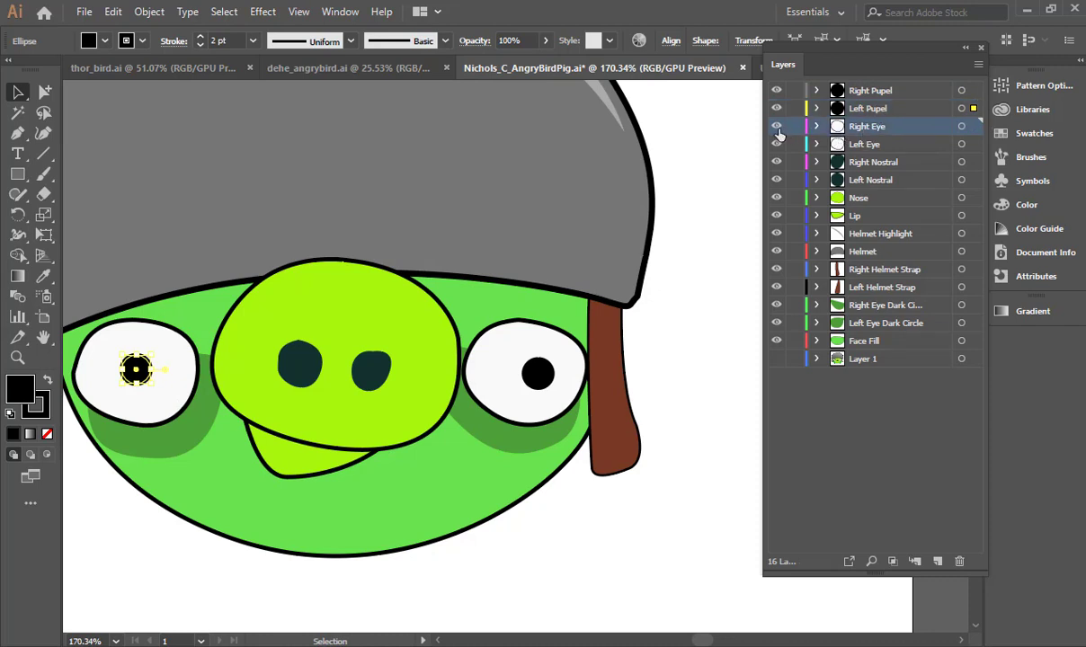
click(778, 128)
click(777, 128)
click(832, 146)
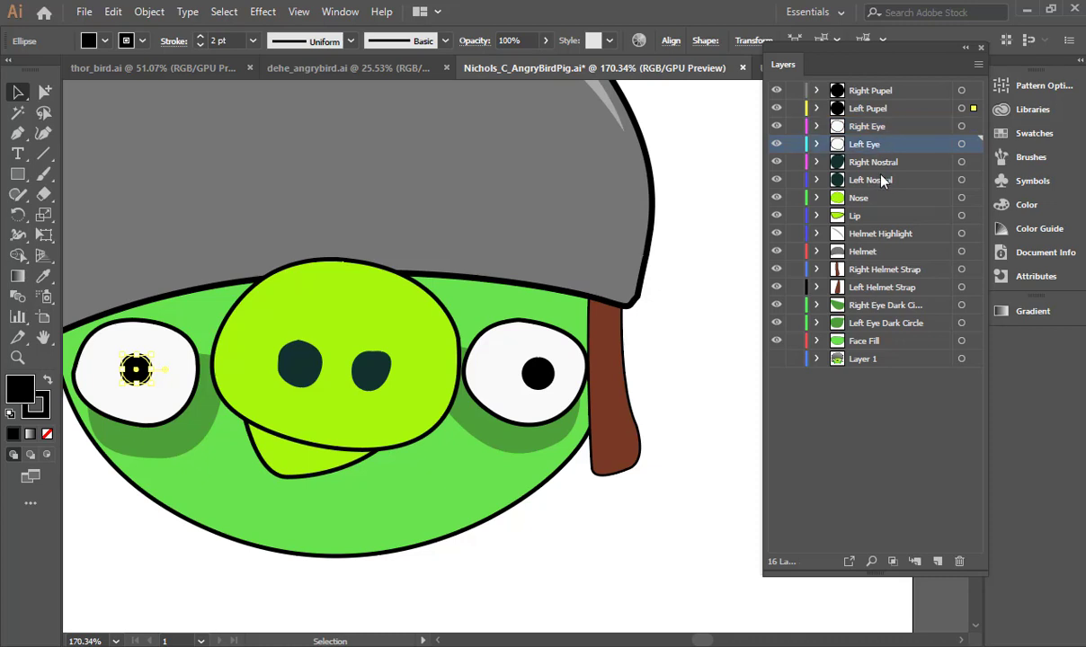
click(778, 163)
click(777, 163)
Check the artwork of the Nose and Lip layers by hiding and showing each one.
click(863, 198)
click(778, 198)
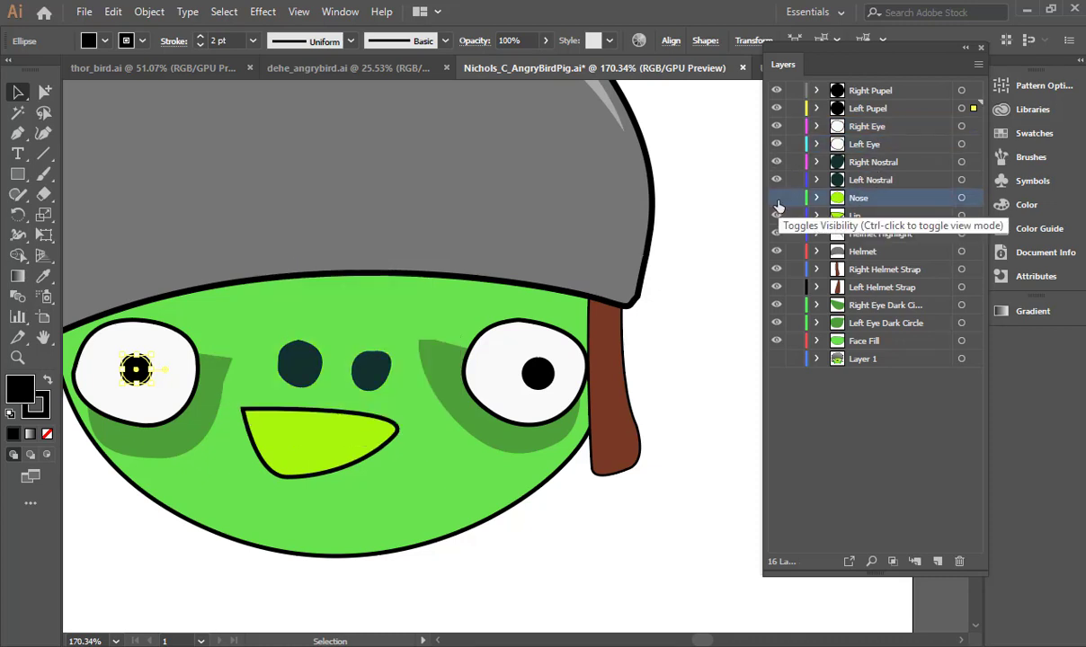
click(777, 197)
click(778, 216)
click(777, 216)
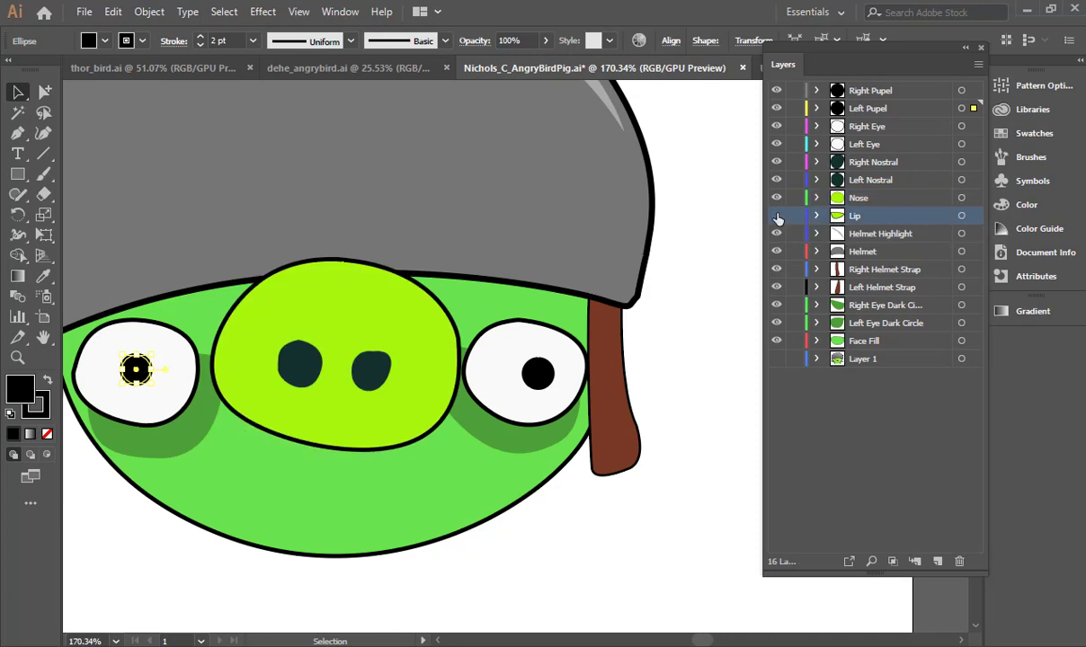
click(778, 216)
click(778, 216)
click(778, 216)
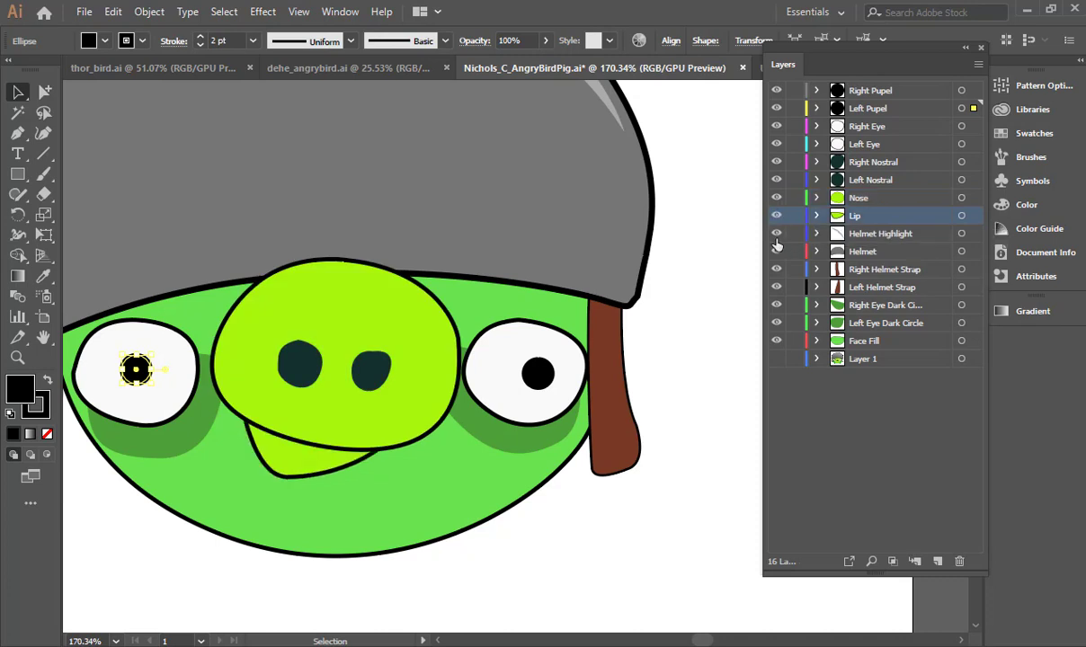
Hide the Helmet layer with the pig's whole head in view at 100% magnification.
key(ctrl+minus)
key(ctrl+minus)
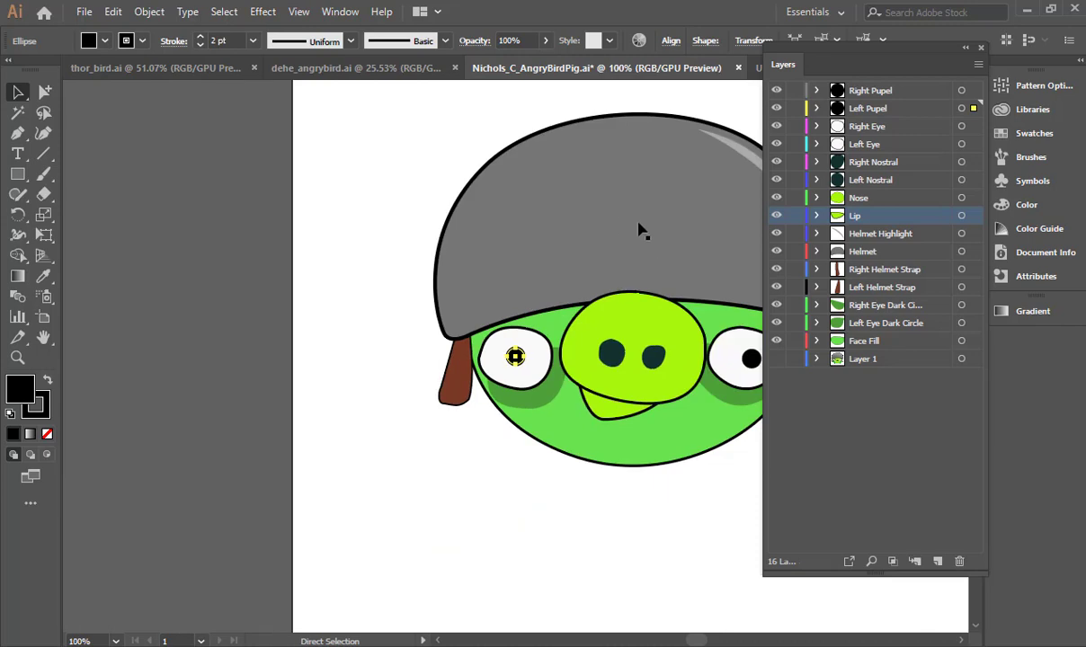
drag(480, 228, 322, 233)
click(777, 252)
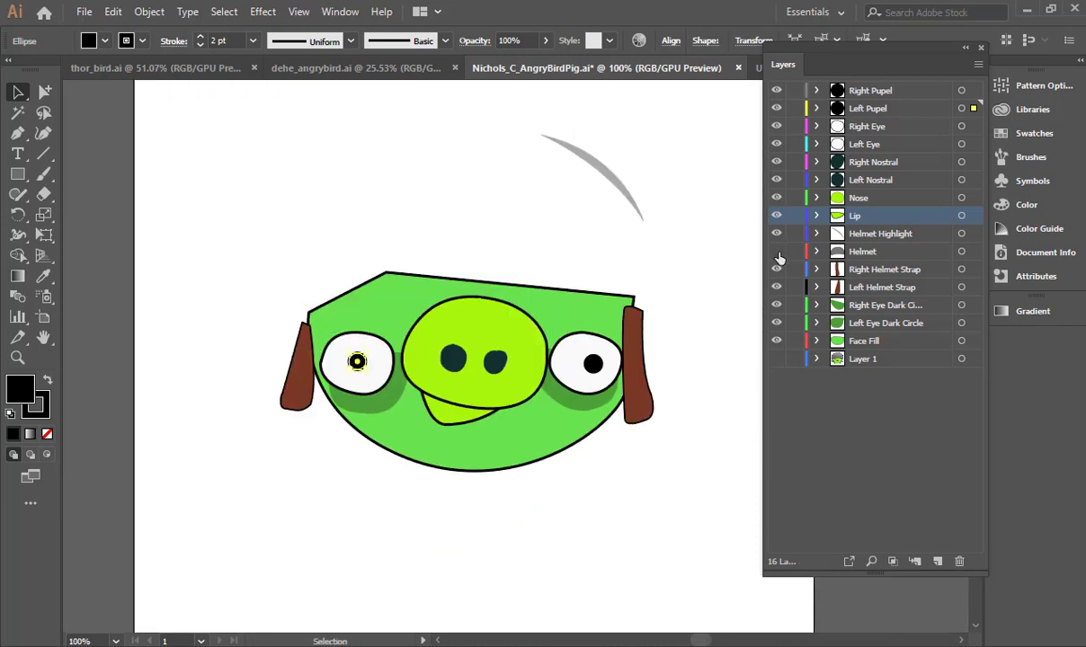
Show the Helmet layer and test lifting the helmet together with its highlight off the pig's head, undoing each move.
click(777, 252)
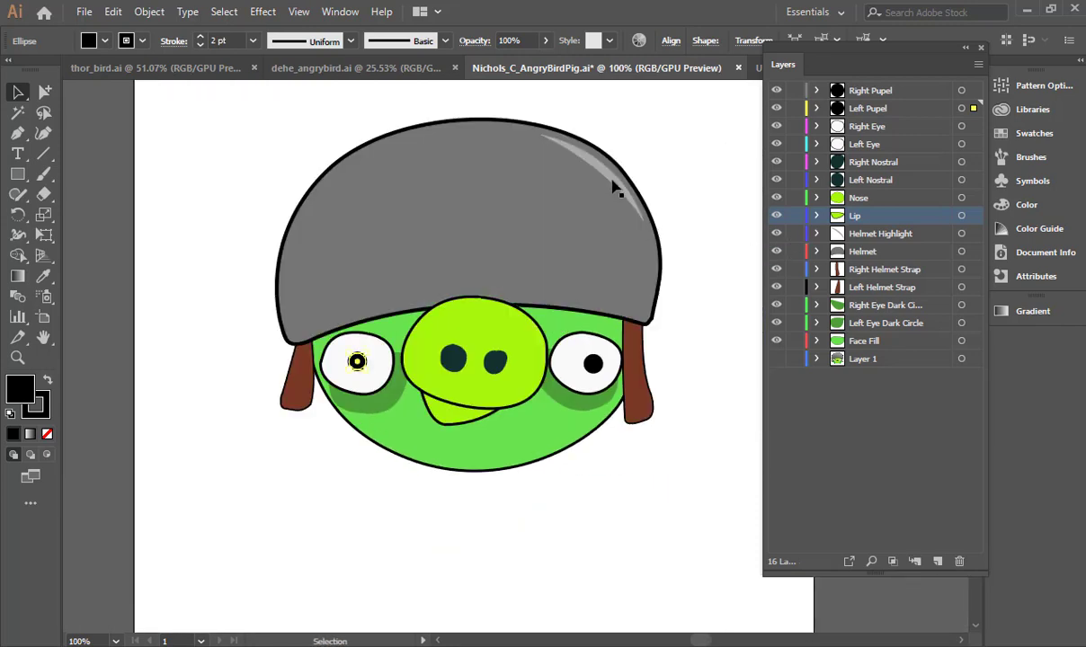
click(614, 185)
shift+click(543, 263)
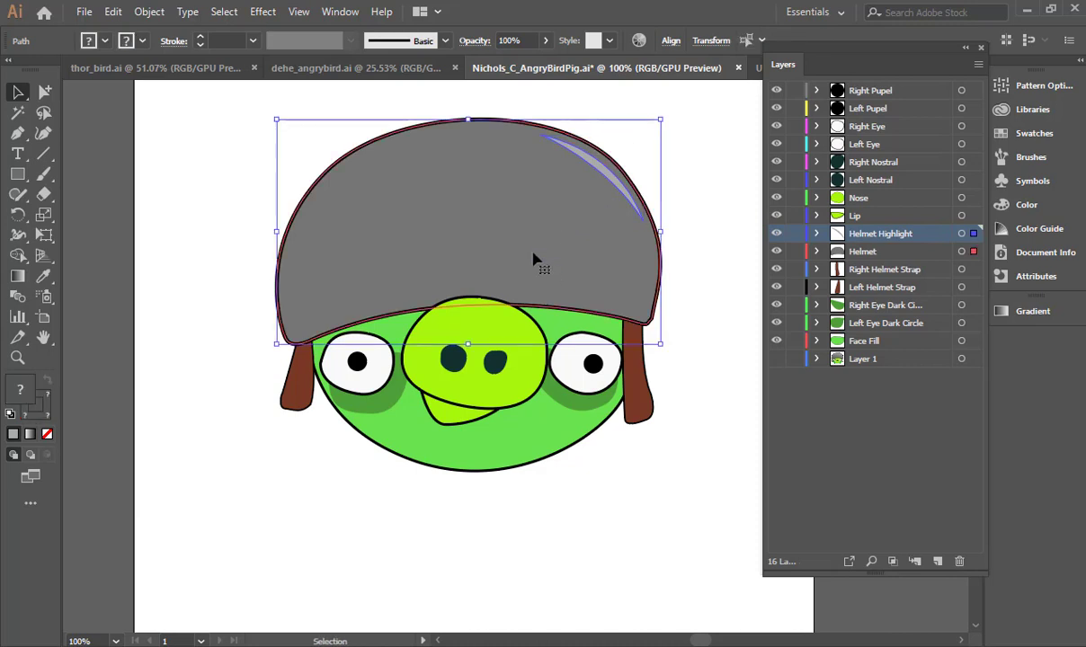
drag(534, 194, 543, 228)
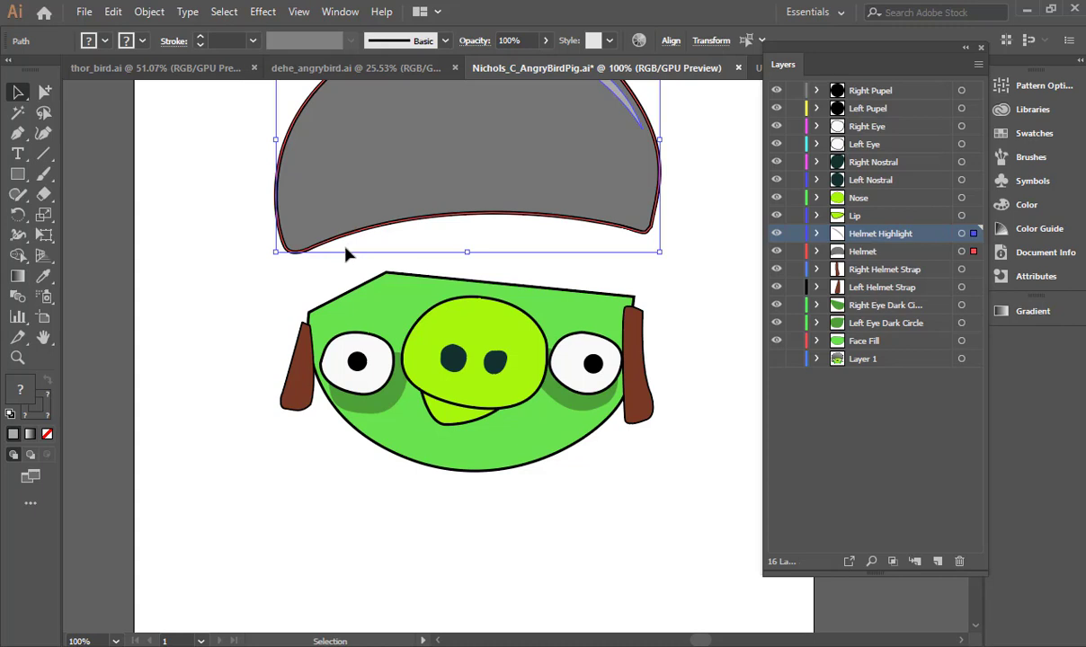
key(ctrl+z)
key(ctrl+z)
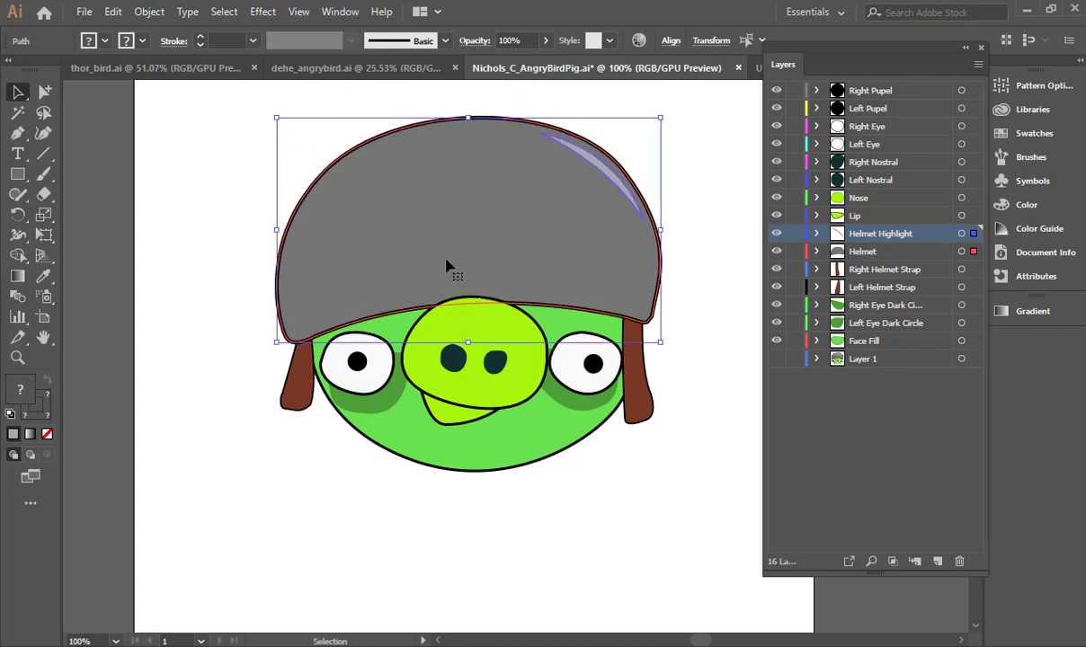
drag(450, 264, 452, 232)
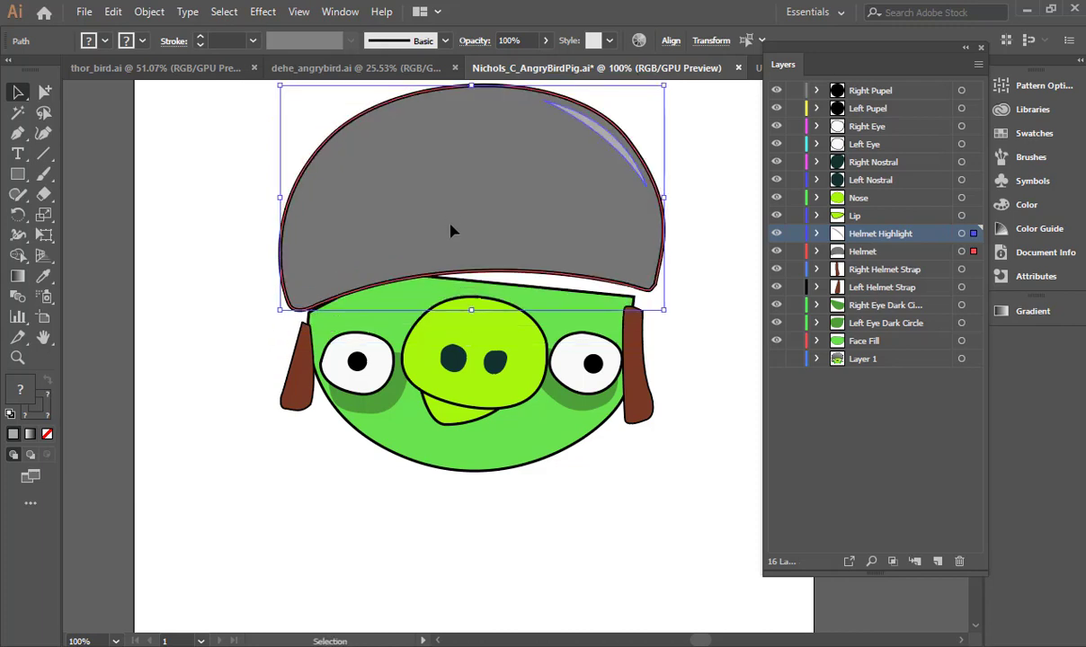
key(ctrl+z)
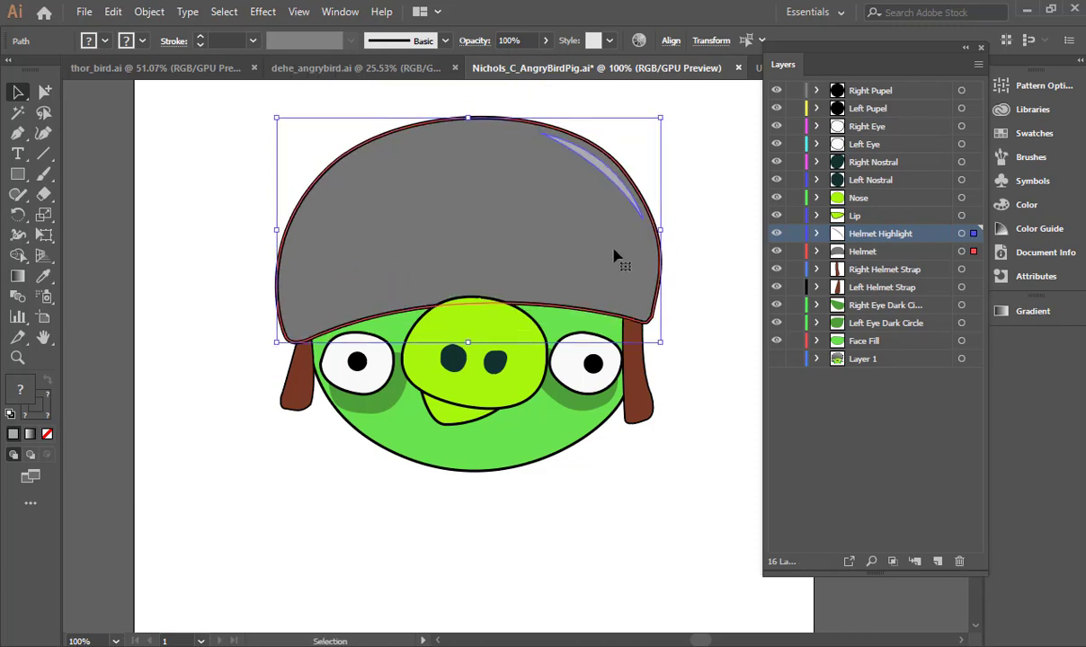
Check the Right Helmet Strap, Left Eye Dark Circle and Face Fill layers by hiding and showing each one.
click(781, 269)
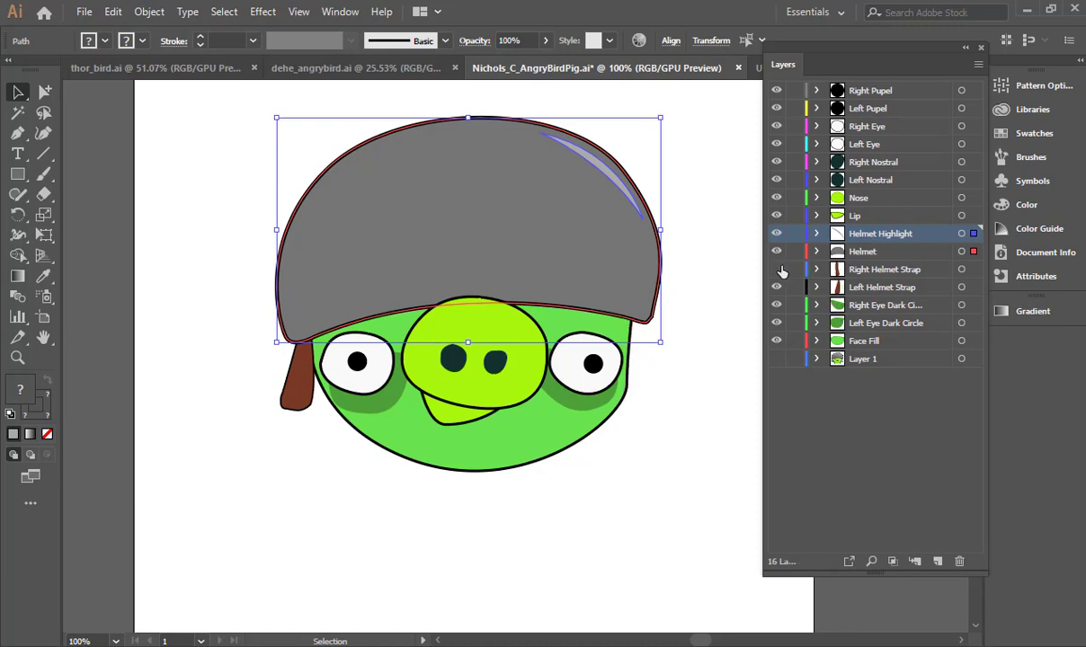
click(781, 269)
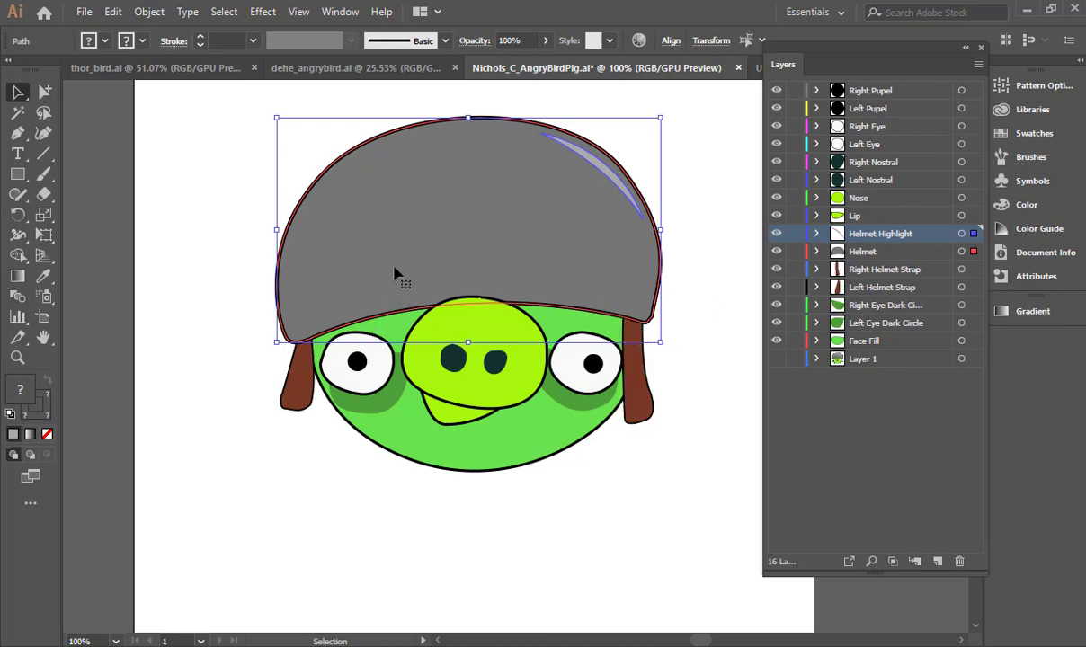
click(777, 322)
click(777, 323)
click(778, 342)
click(777, 342)
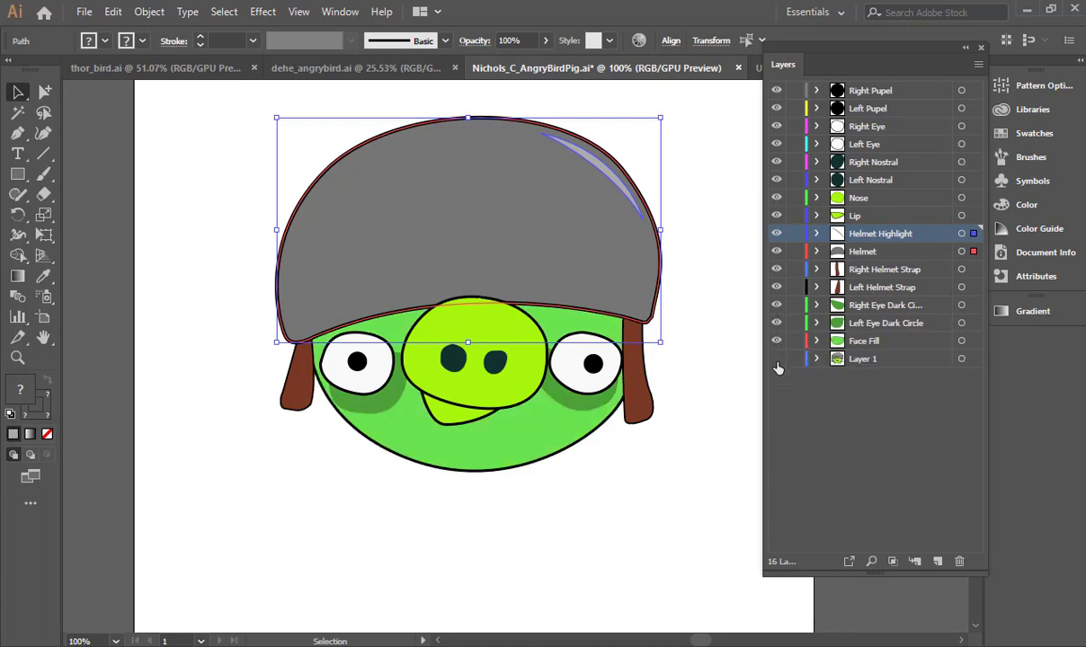
Switch to the dehe_angrybird.ai document and check the blue bird's hair layer by hiding and showing it.
click(358, 69)
key(ctrl+space)
drag(467, 235, 653, 294)
drag(653, 294, 504, 287)
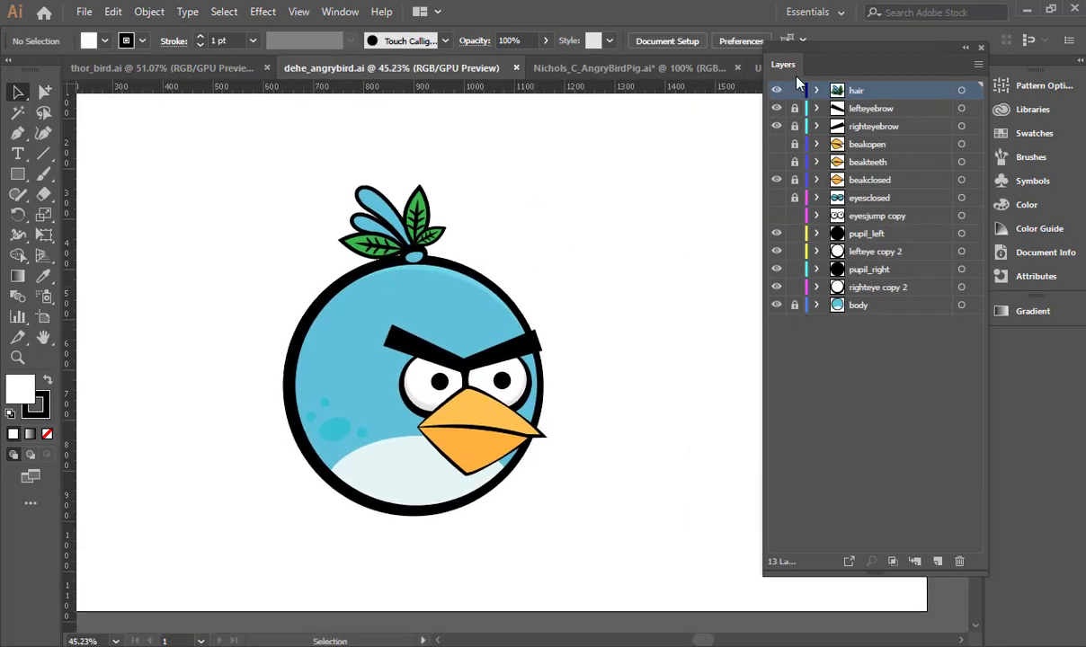
click(777, 92)
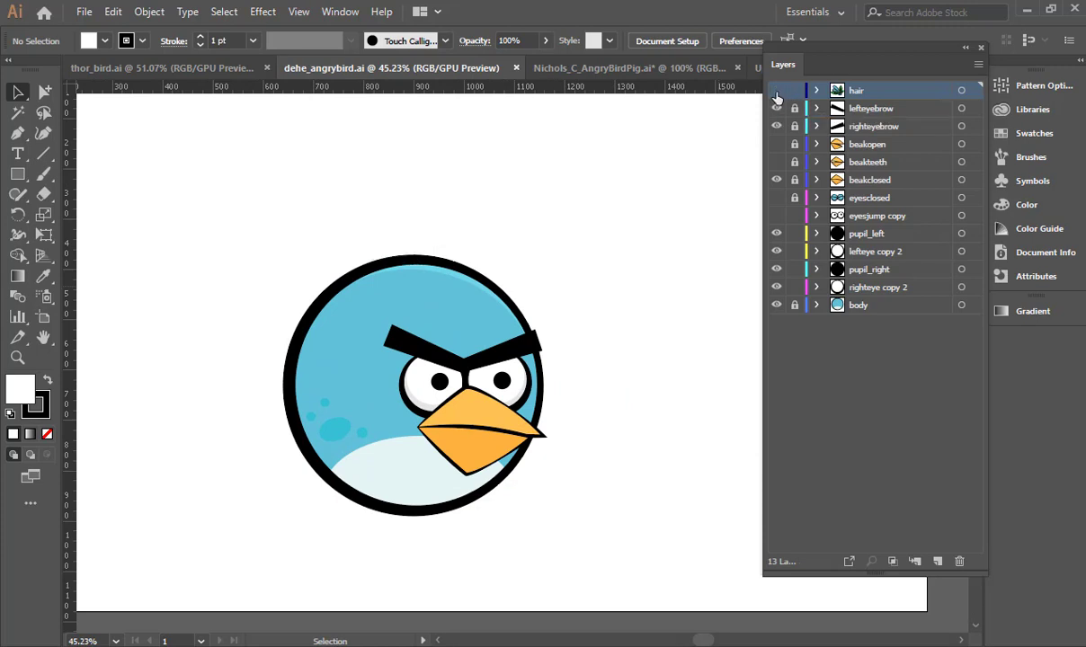
click(776, 92)
click(777, 92)
click(777, 91)
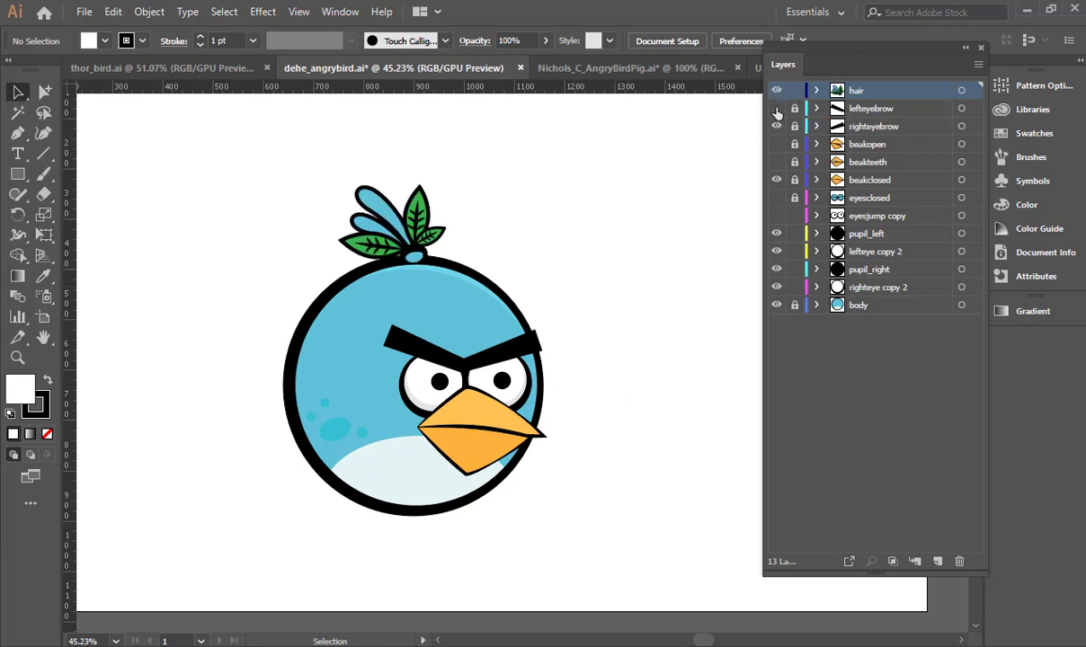
Check the lefteyebrow and righteyebrow layers by toggling the visibility of each off and on.
click(776, 108)
click(776, 108)
click(776, 126)
click(777, 126)
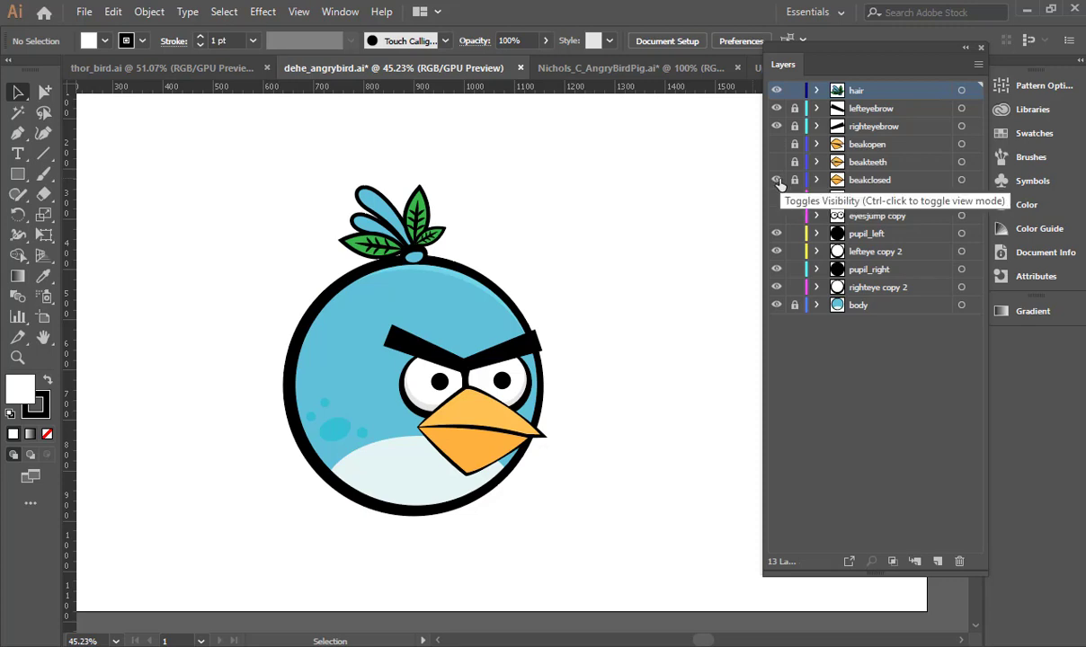
Swap the bird's visible beak from beakclosed to beakteeth and from there to beakopen.
click(777, 180)
click(776, 162)
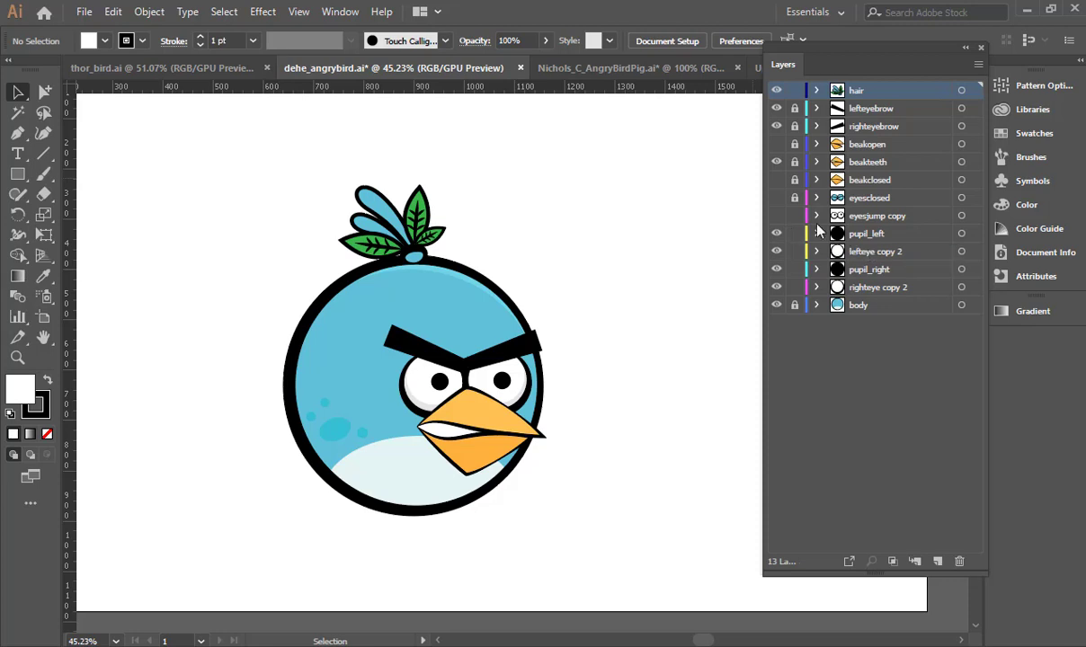
click(777, 162)
click(777, 145)
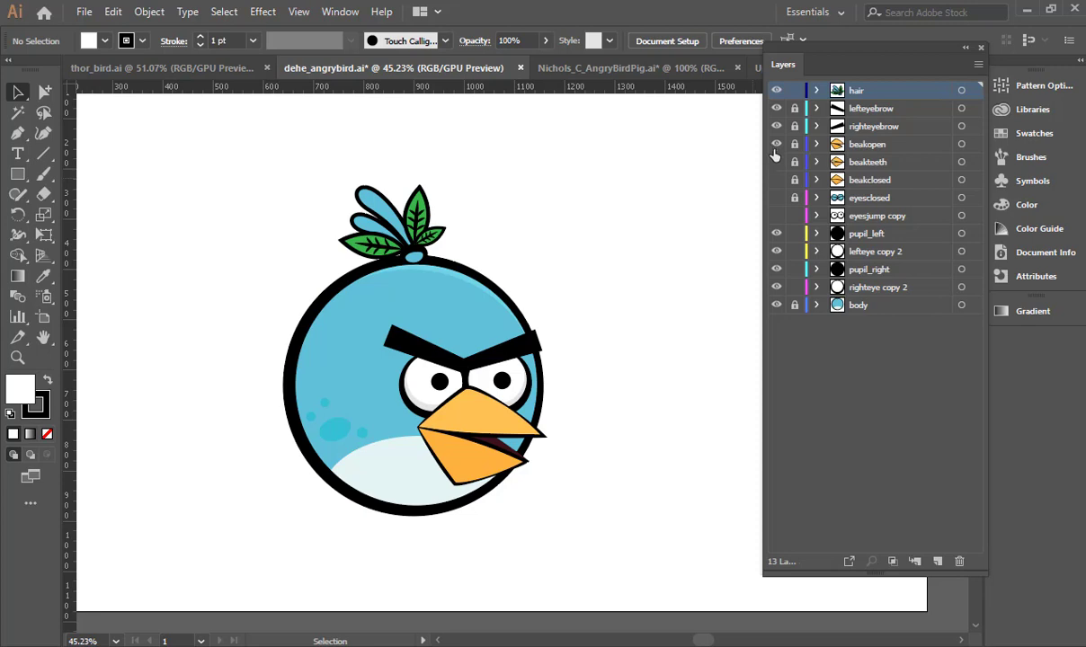
Preview the bird's blink by repeatedly showing and hiding the eyesclosed layer, leaving it hidden.
click(776, 198)
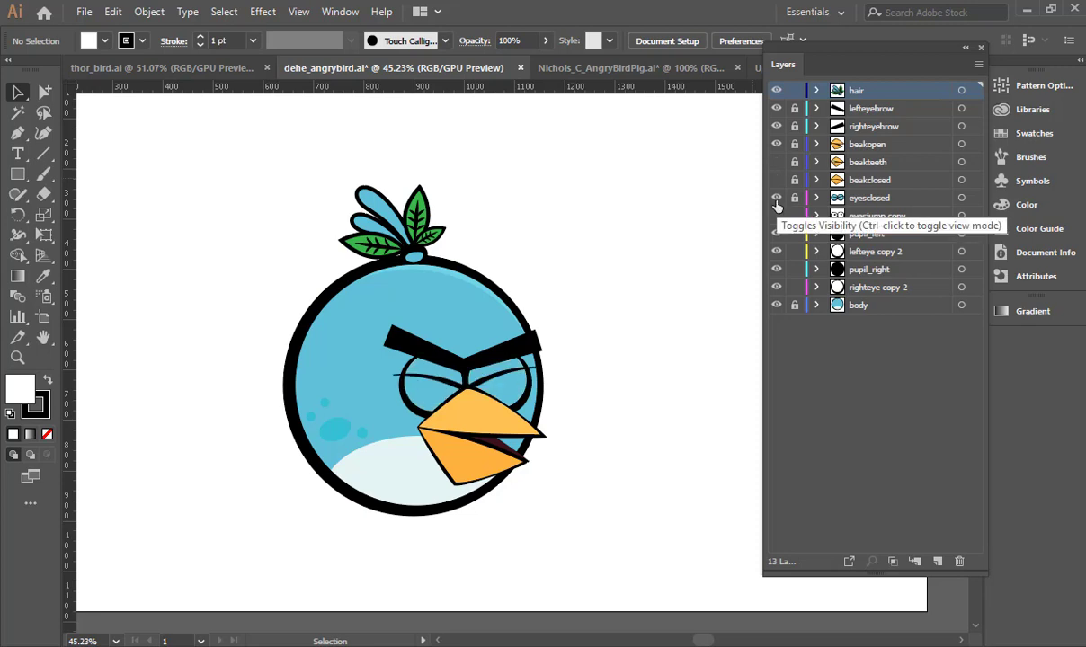
click(777, 197)
click(777, 198)
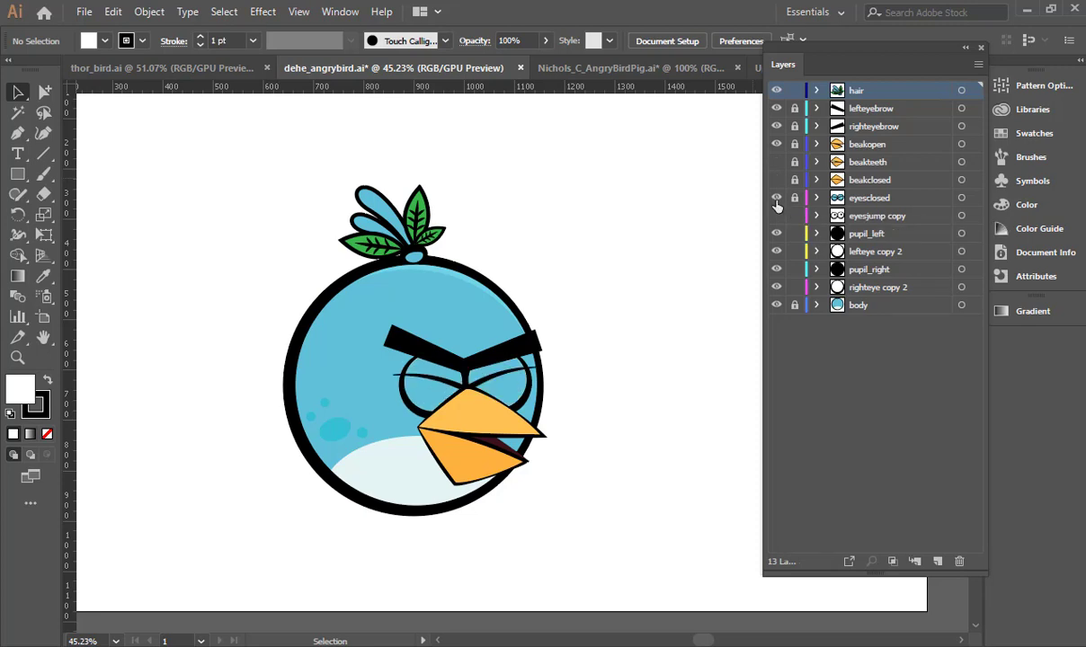
click(777, 201)
click(777, 201)
click(776, 202)
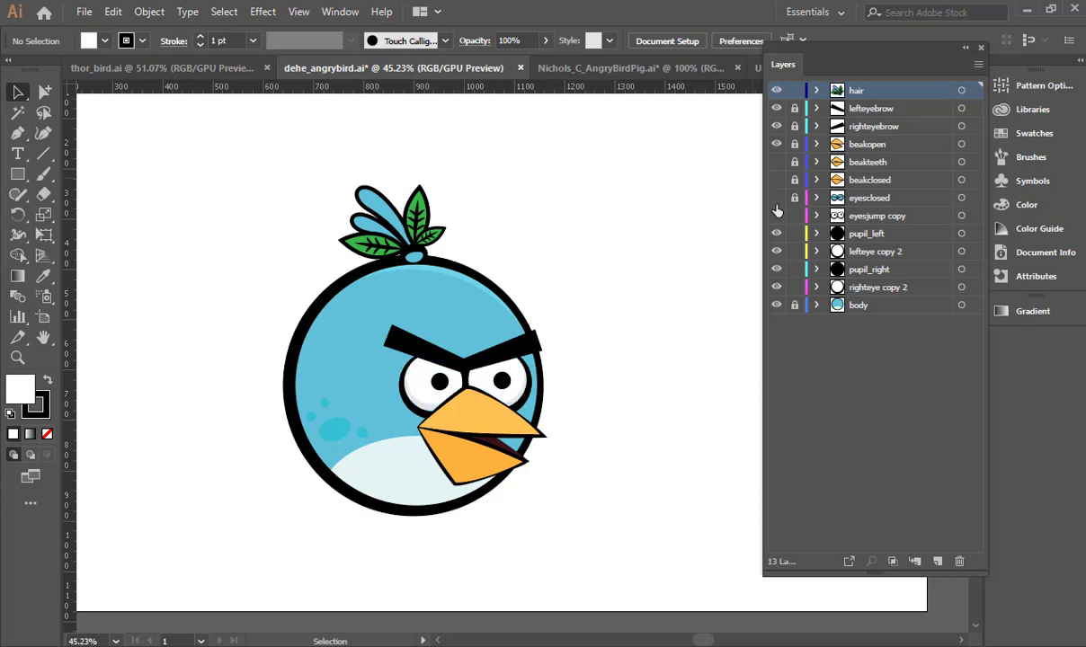
Highlight the pupil_left and pupil_right layers in turn and check the body layer by hiding and showing it.
click(847, 234)
click(827, 269)
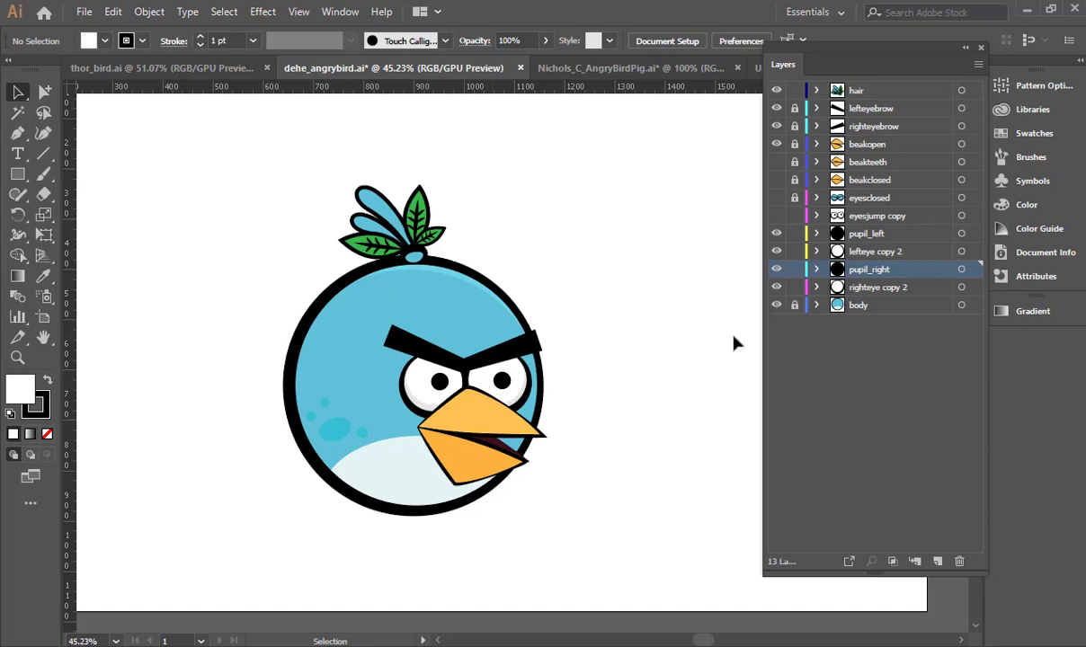
click(777, 306)
click(776, 306)
Select all the feather and leaf artwork on the hair layer for transforming.
drag(310, 165, 533, 254)
drag(437, 225, 338, 184)
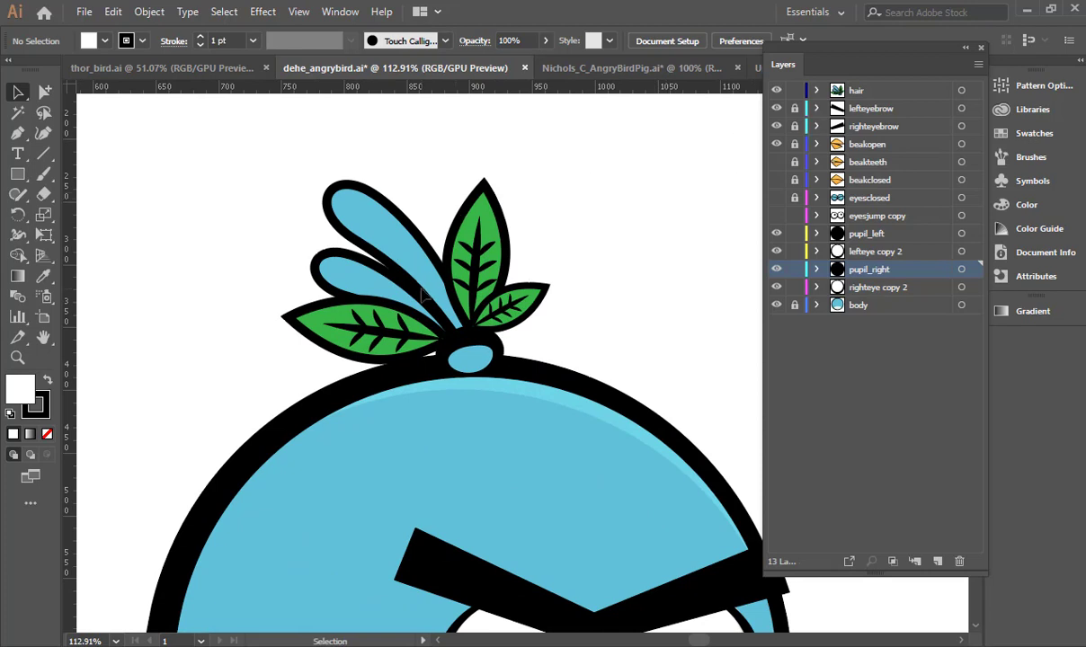
click(876, 90)
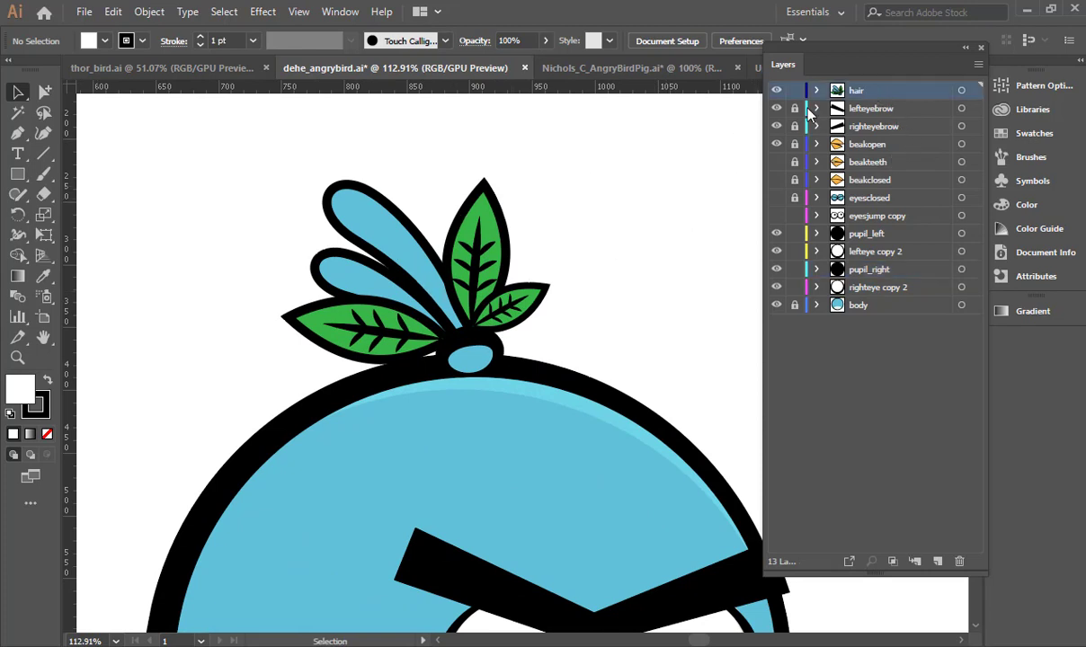
click(970, 91)
key(e)
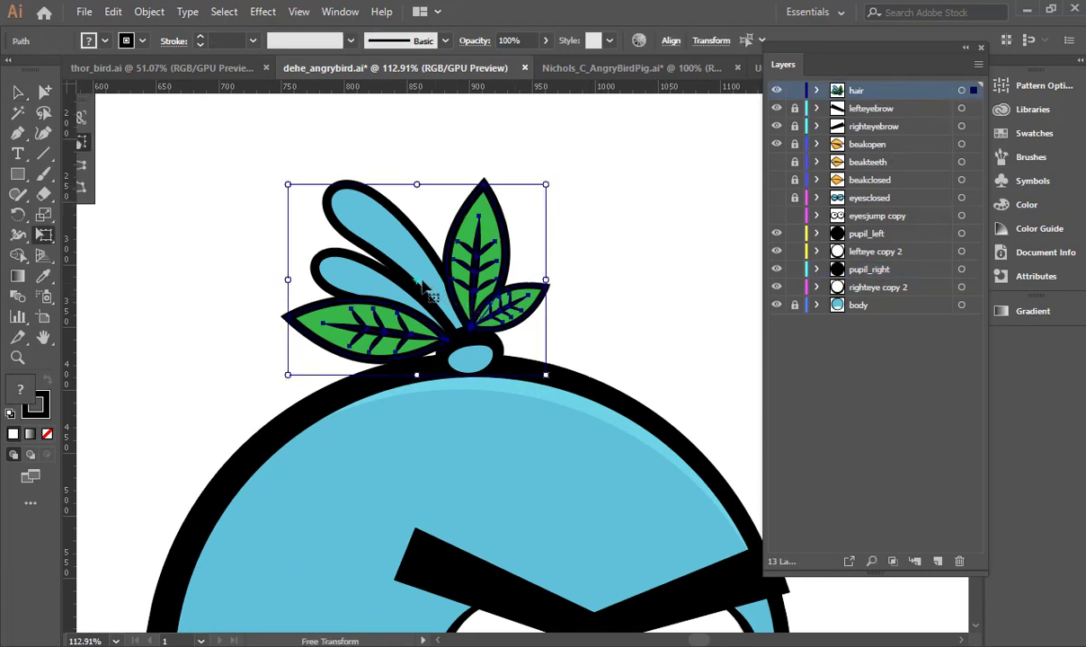
Rotate the hair artwork about the knot at its base, undoing the trial rotations that miss.
key(r)
drag(417, 281, 471, 354)
key(ctrl+z)
click(471, 354)
drag(556, 210, 618, 240)
key(ctrl+z)
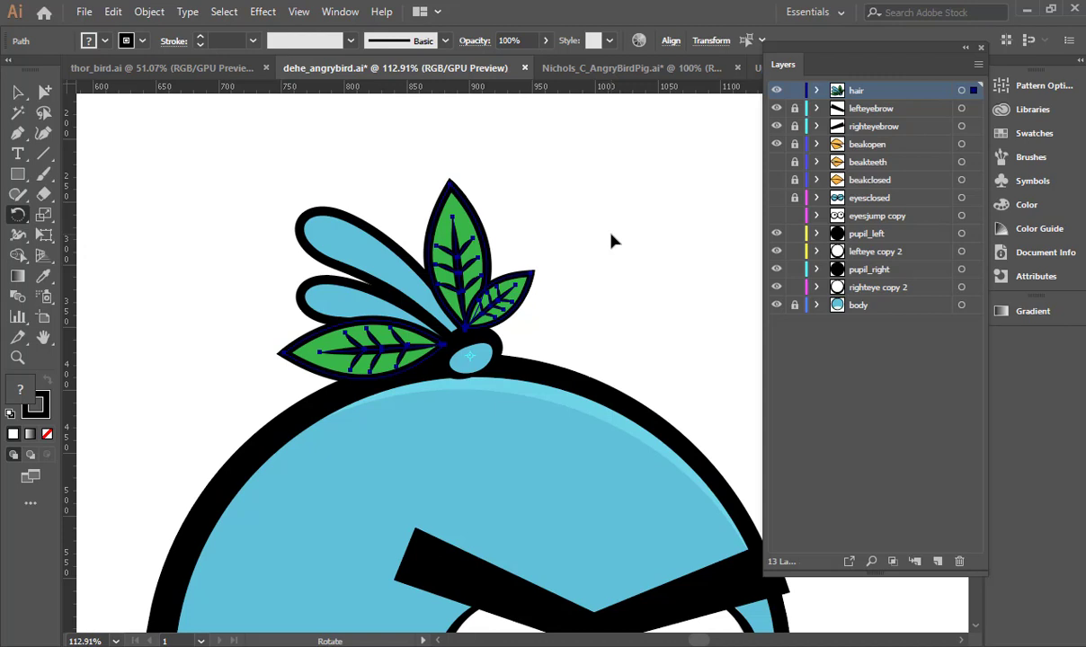
Switch to the thor_bird.ai document and check the hair_front layer by toggling its visibility.
click(190, 64)
key(v)
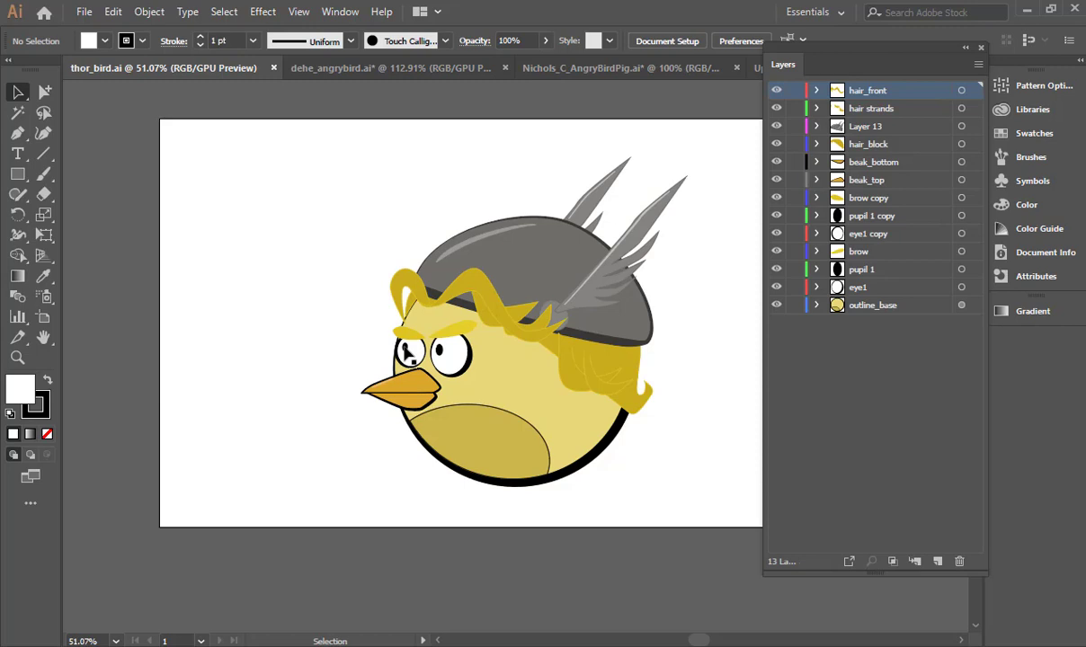
key(a)
click(776, 92)
click(775, 93)
click(776, 93)
click(776, 93)
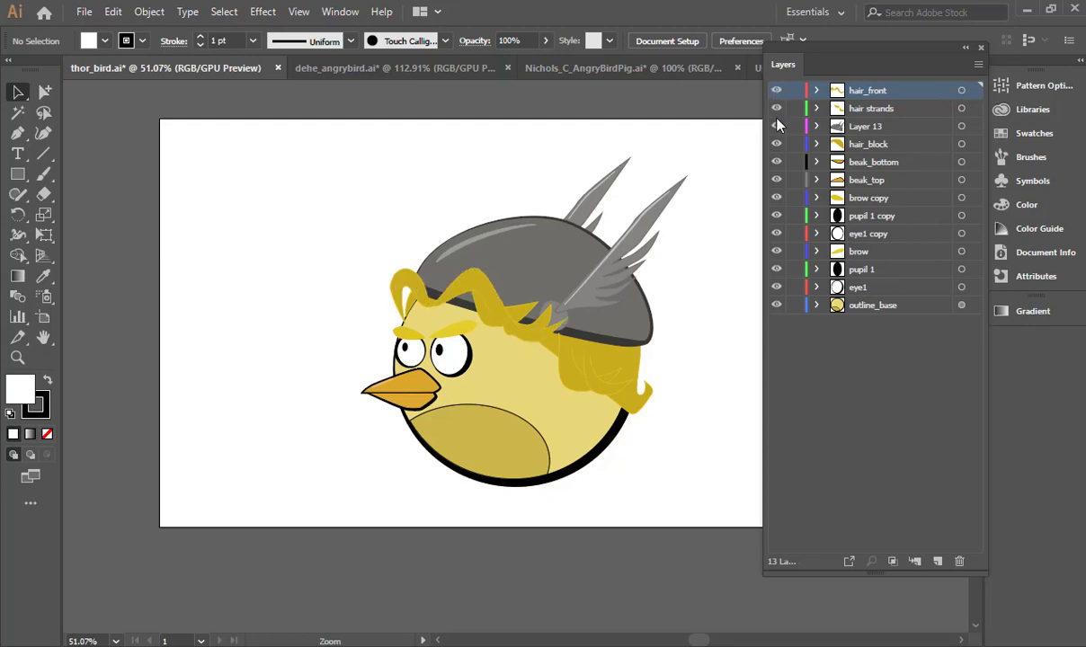
Check the hair strands layer and the winged helmet on Layer 13 by repeatedly hiding and showing each one.
click(775, 109)
click(776, 108)
click(776, 109)
click(776, 109)
click(777, 126)
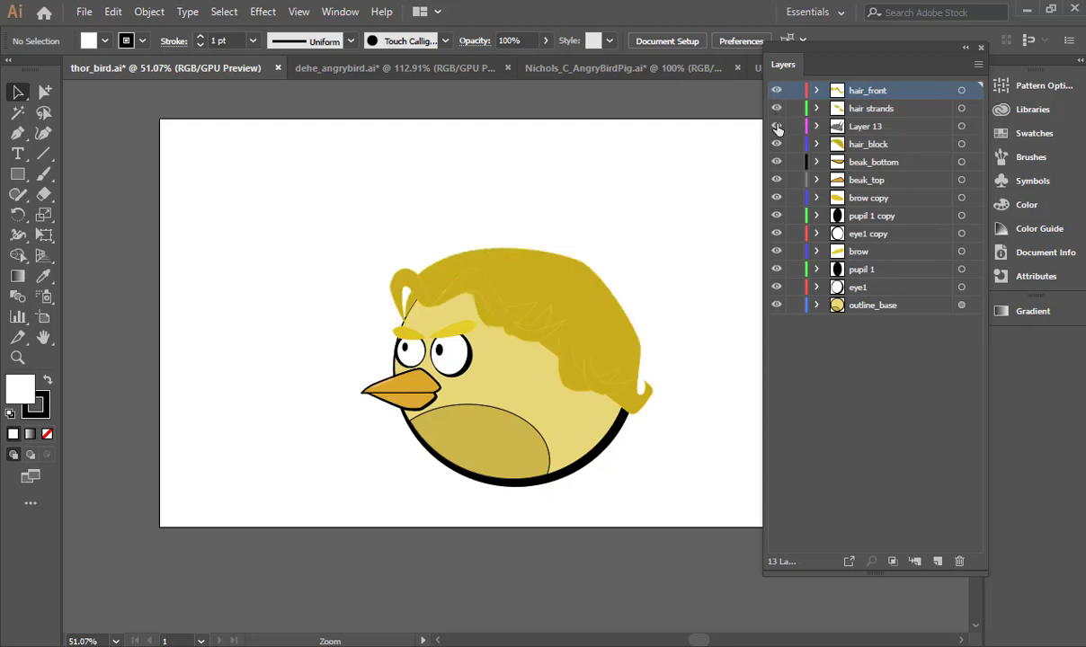
click(777, 127)
click(777, 127)
click(777, 127)
click(777, 127)
click(776, 126)
Check the hair_block and beak_top layers by hiding and showing each one.
click(777, 144)
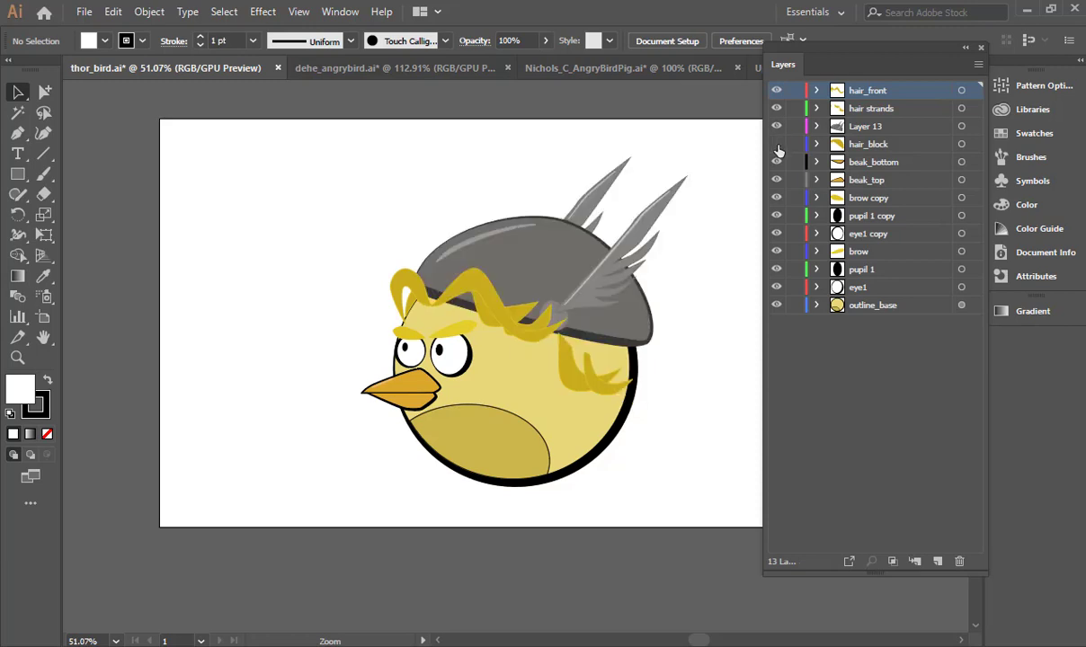
click(777, 144)
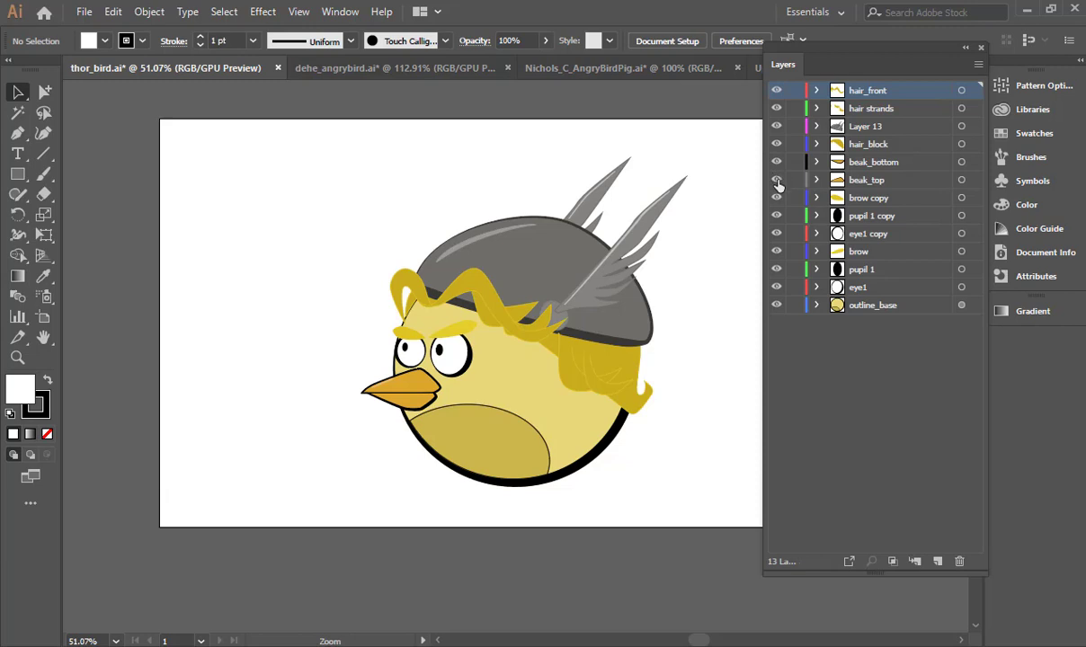
click(777, 181)
click(777, 181)
Select the lower half of the bird's beak on the beak_bottom layer.
drag(354, 364, 642, 430)
drag(553, 441, 417, 335)
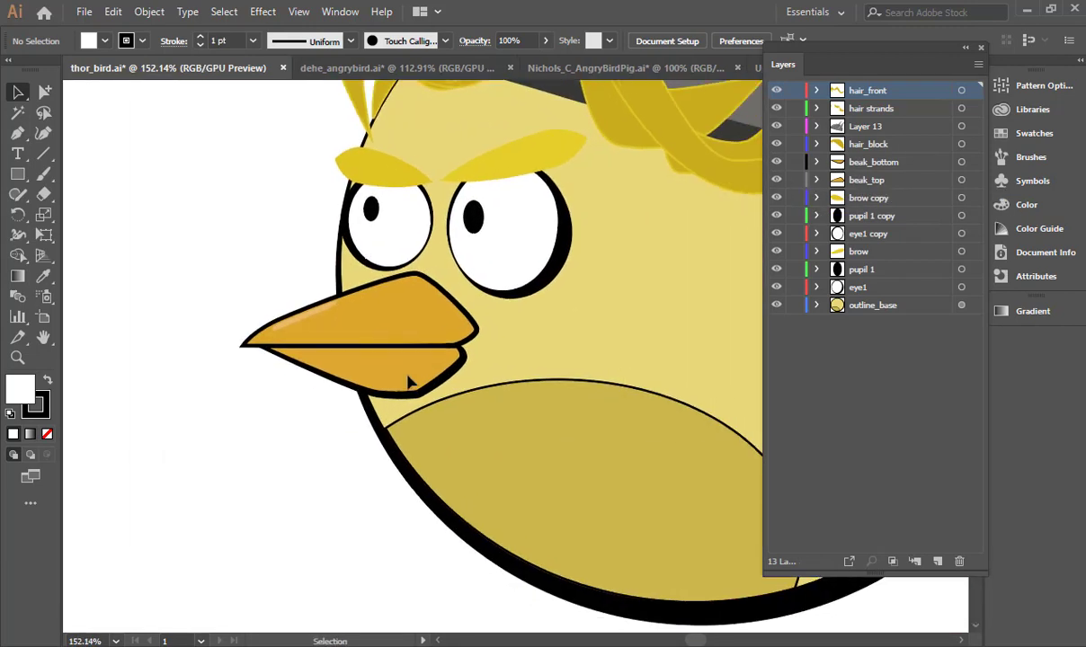
click(423, 373)
Try to swing the lower beak open with the Reflect tool about the beak's inner corner.
key(e)
key(o)
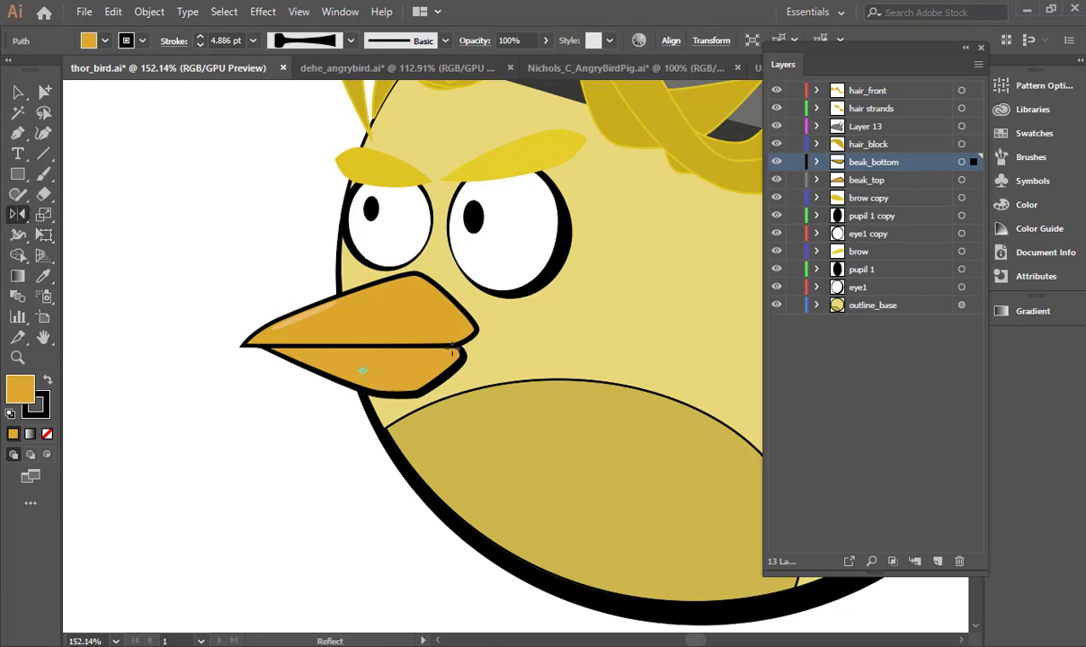
click(306, 400)
click(303, 365)
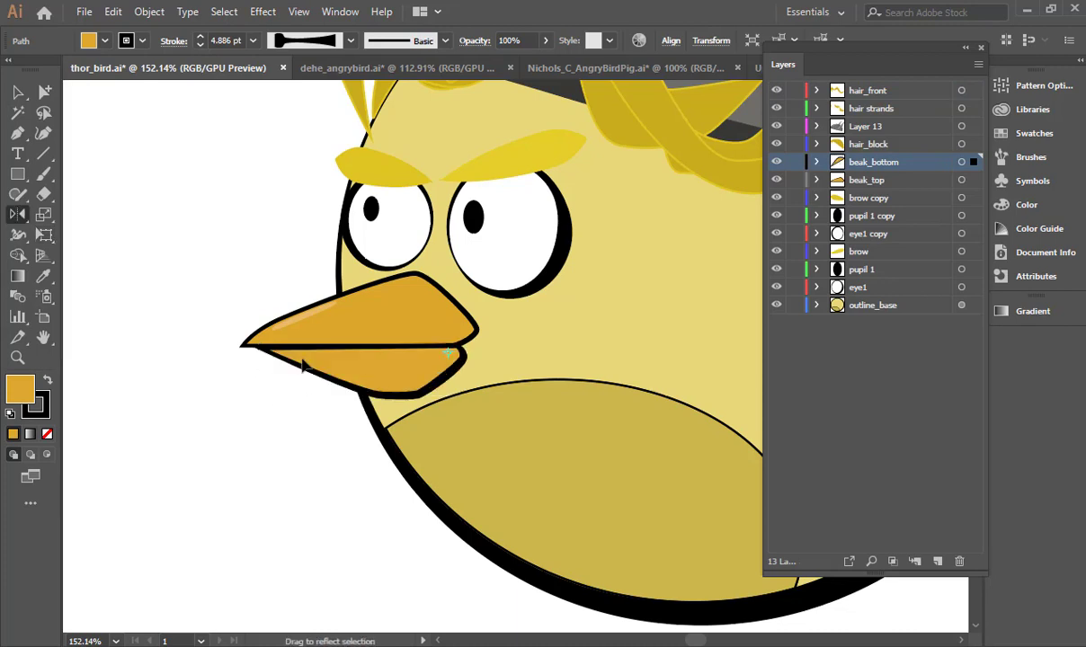
drag(302, 367, 308, 420)
drag(308, 415, 289, 334)
key(ctrl+z)
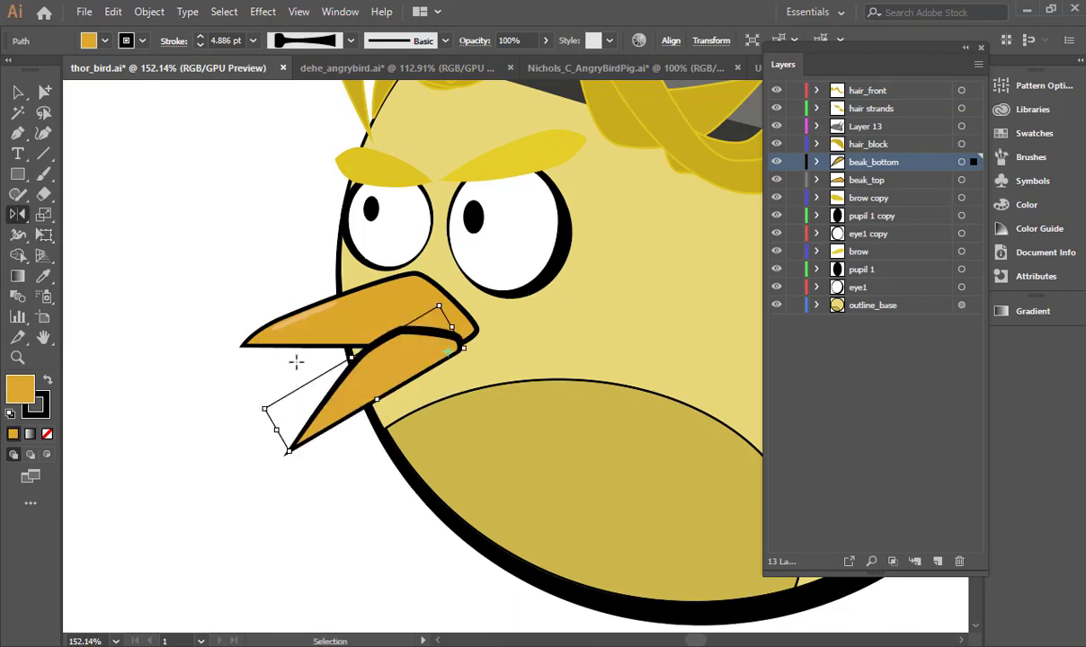
drag(319, 383, 306, 374)
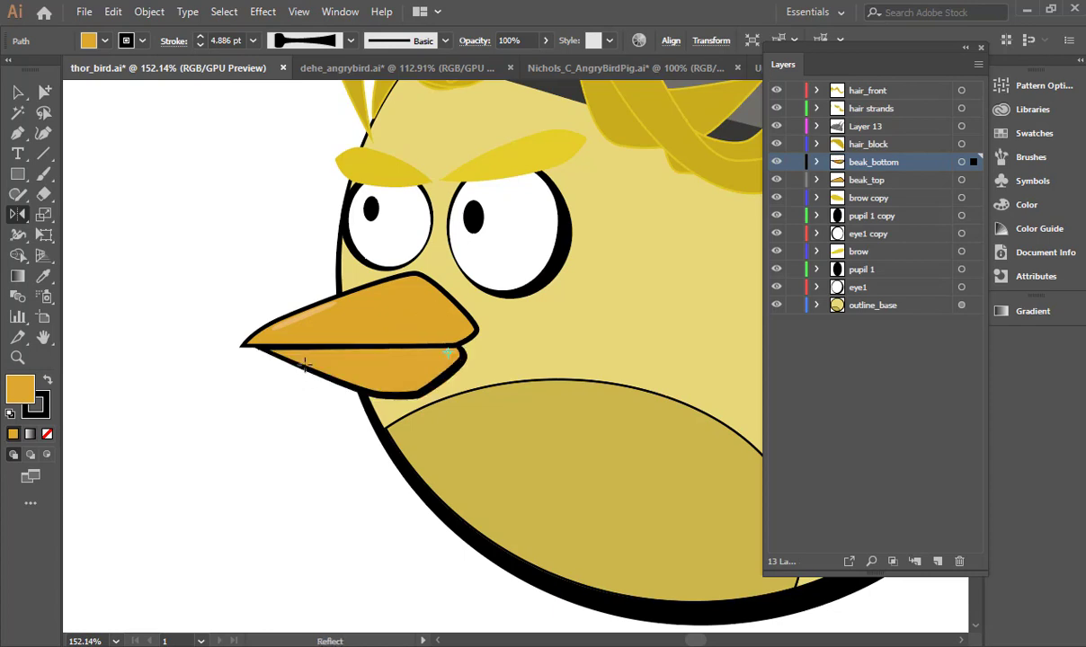
Rotate the lower beak downward about its inner corner to open the bird's mouth.
key(shift+o)
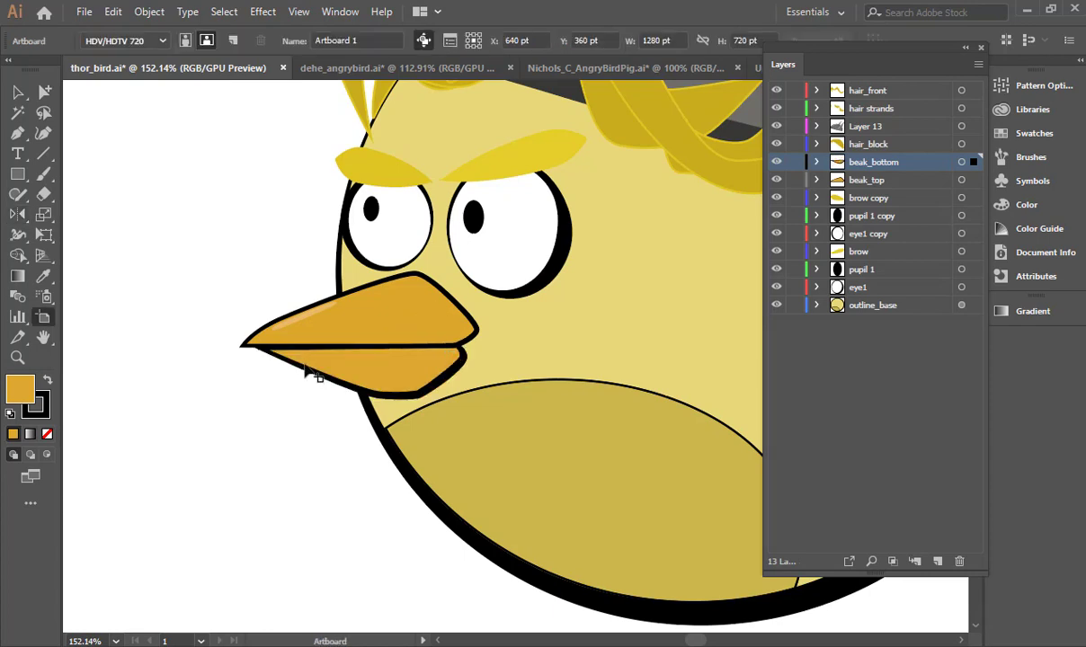
key(r)
drag(313, 363, 296, 382)
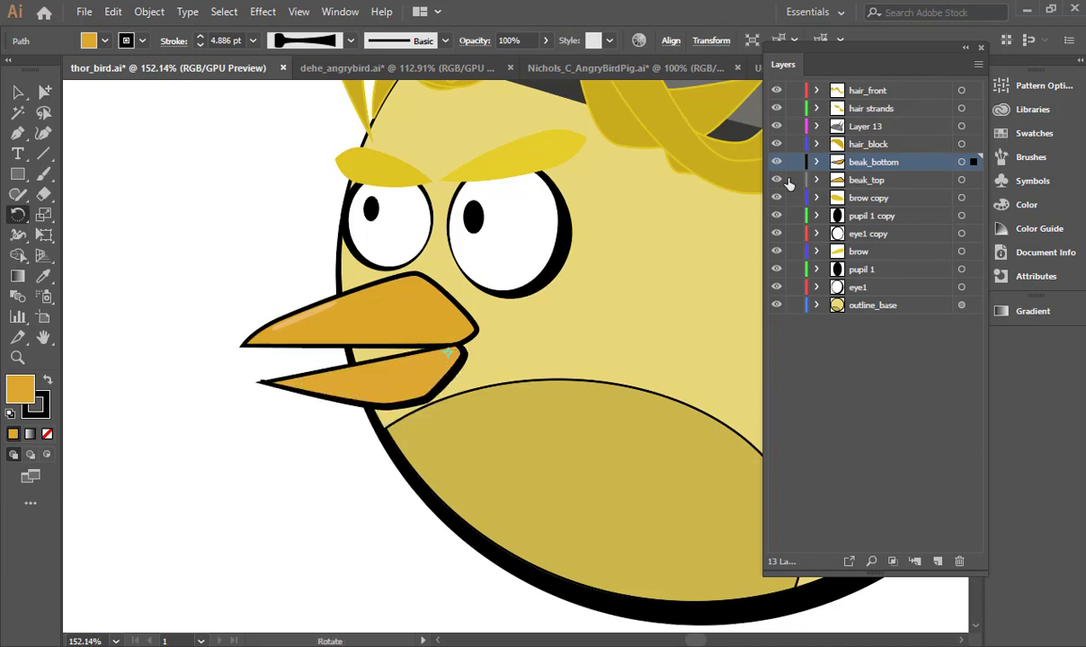
Check the brow copy, brow and pupil 1 layers by hiding and showing each one.
click(777, 199)
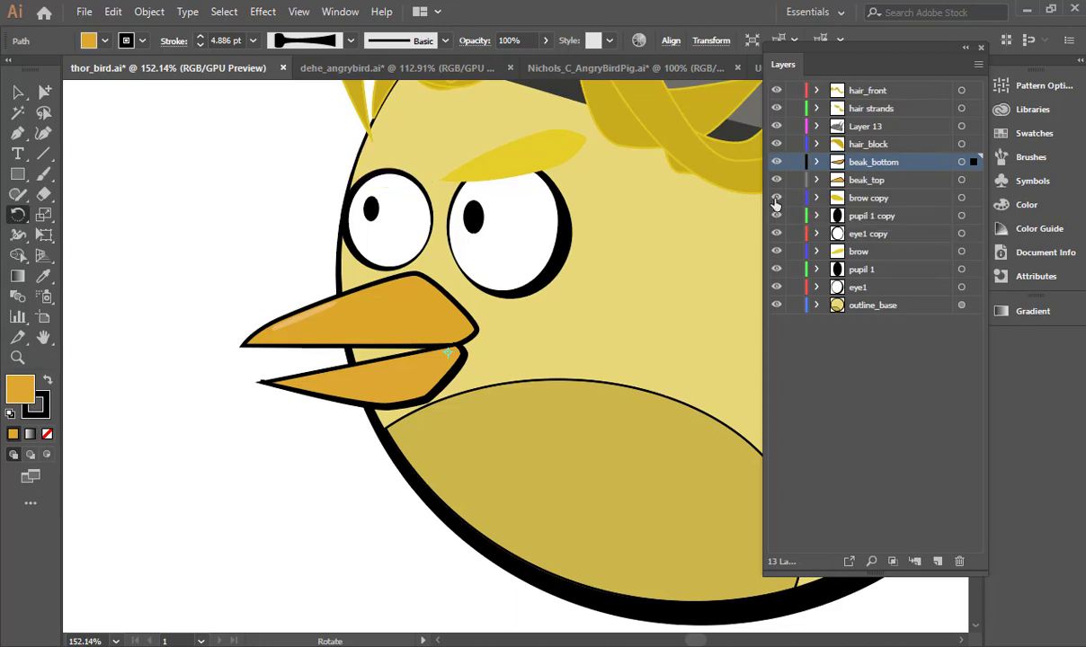
click(776, 199)
click(777, 252)
click(777, 252)
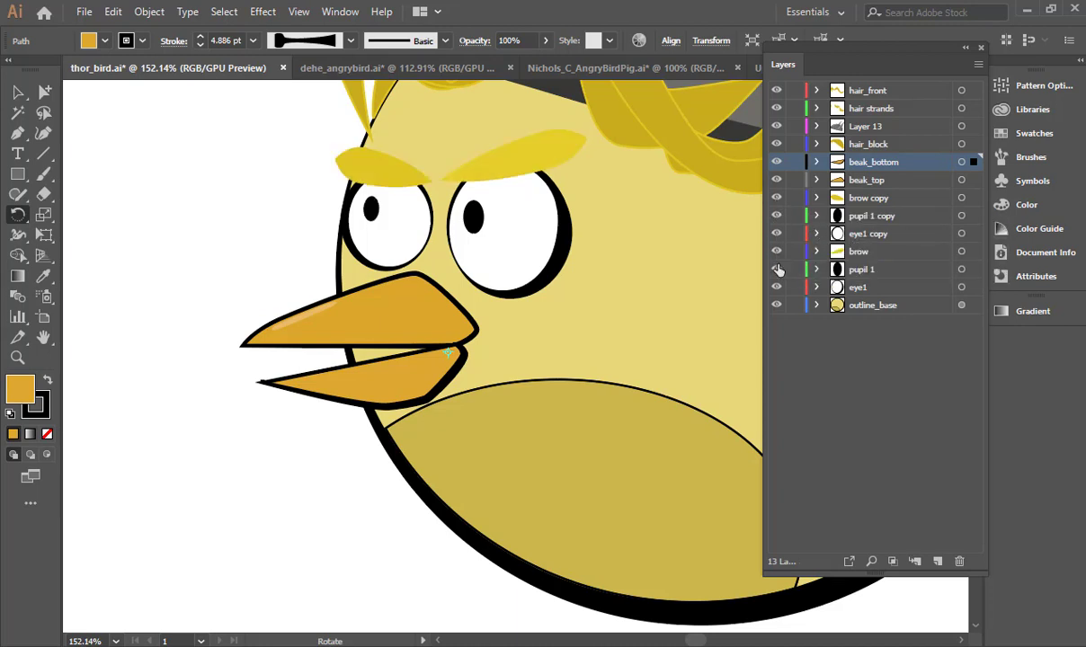
click(777, 269)
click(776, 269)
drag(656, 287, 477, 300)
drag(754, 266, 481, 325)
drag(561, 328, 433, 331)
drag(496, 318, 465, 340)
Create a new 960 x 540 px document and turn off its transparency grid.
key(ctrl+n)
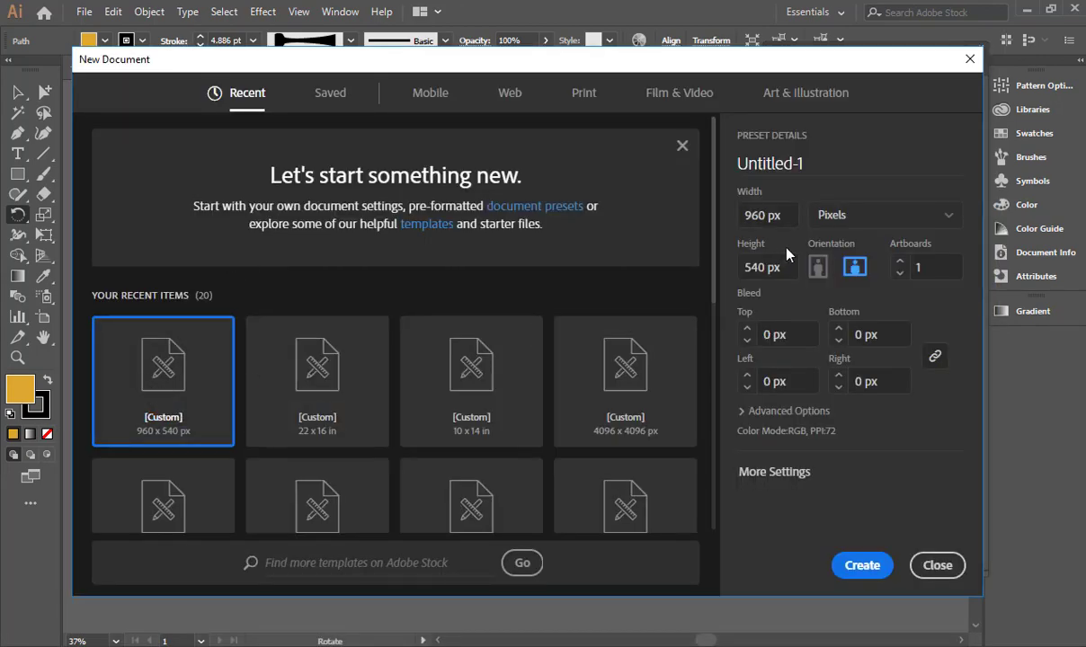
click(854, 564)
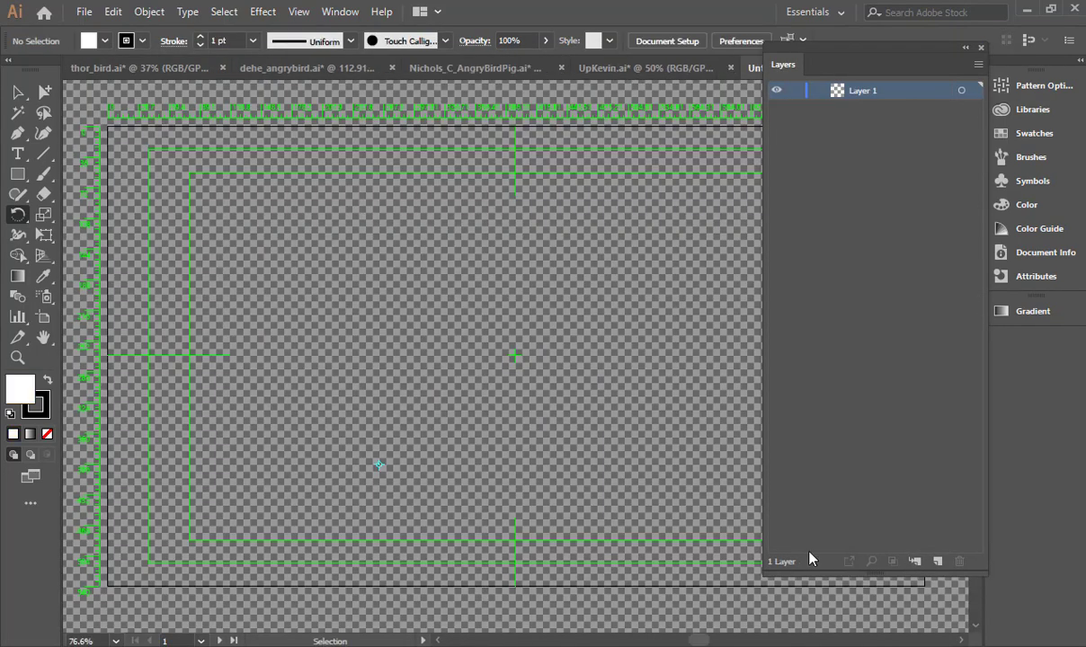
click(296, 11)
click(396, 504)
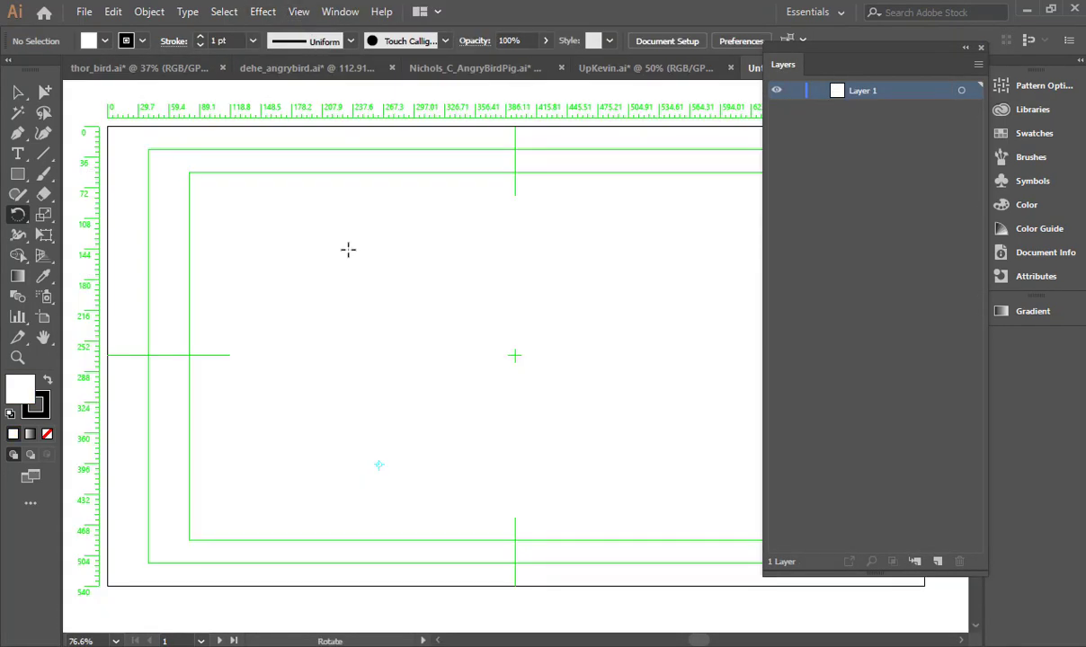
Draw a circle with the Ellipse tool around the centre of the artboard.
key(v)
ctrl+alt+click(528, 235)
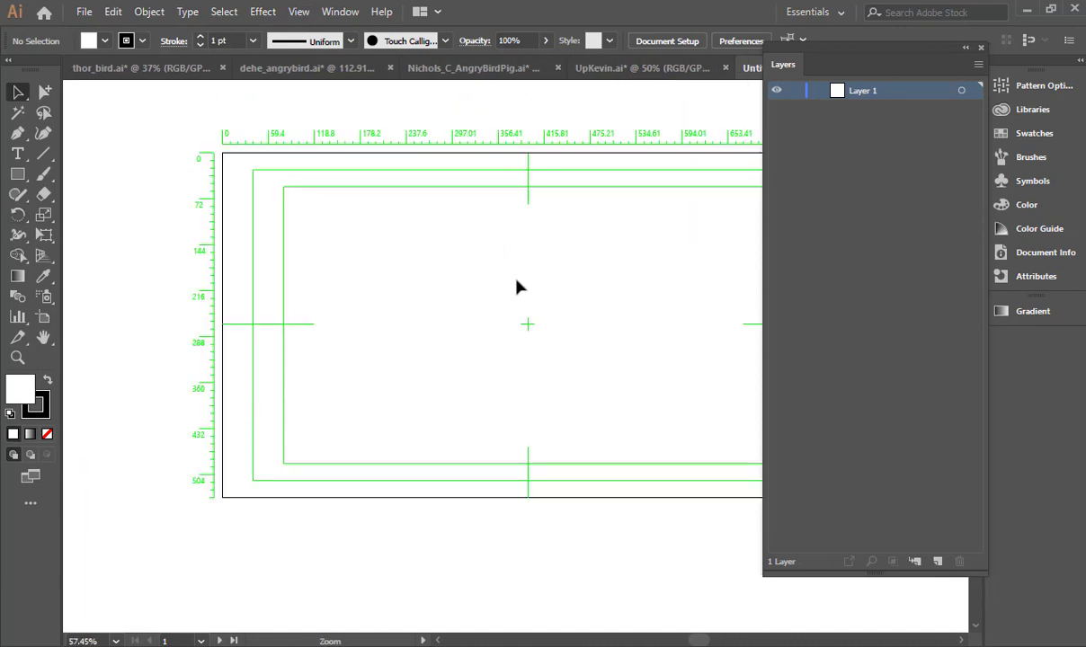
key(ctrl+minus)
drag(466, 299, 382, 329)
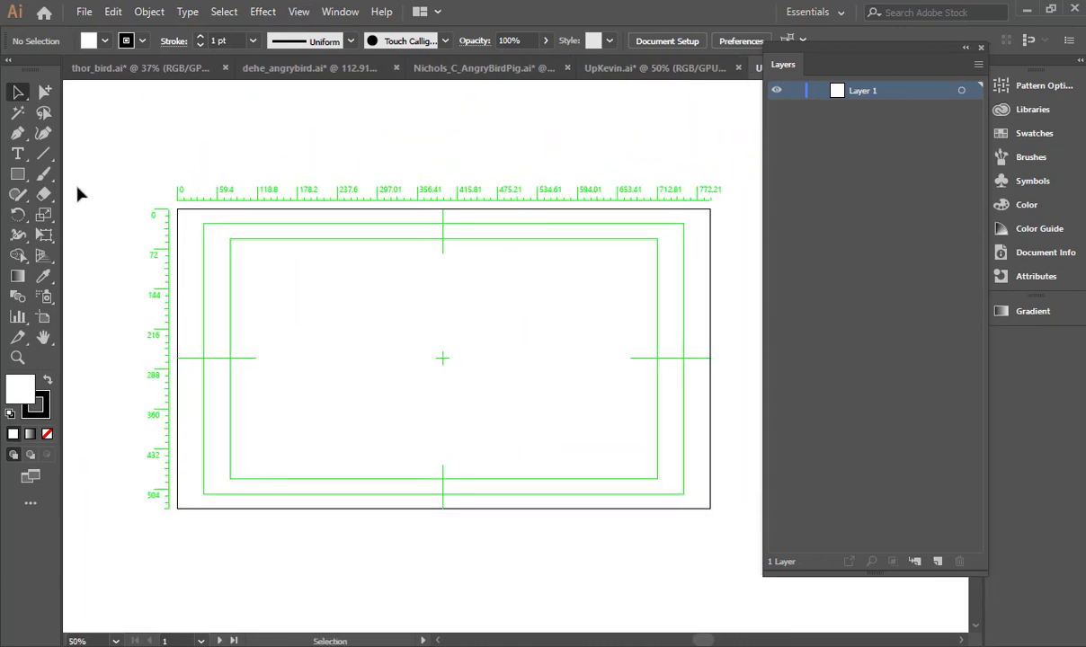
click(18, 176)
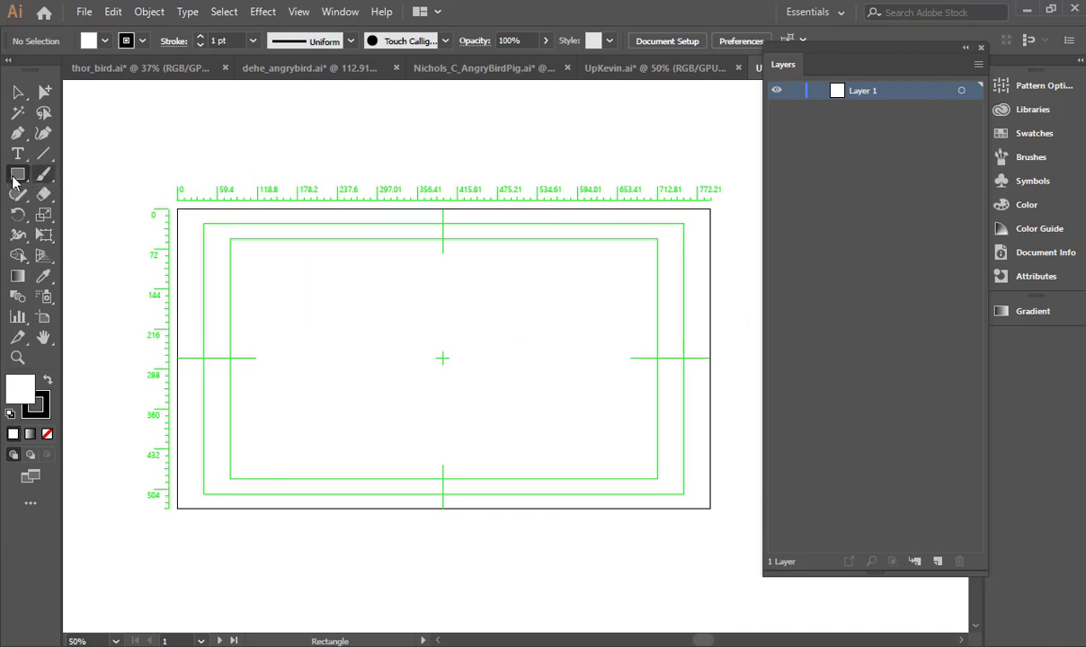
drag(14, 176, 57, 212)
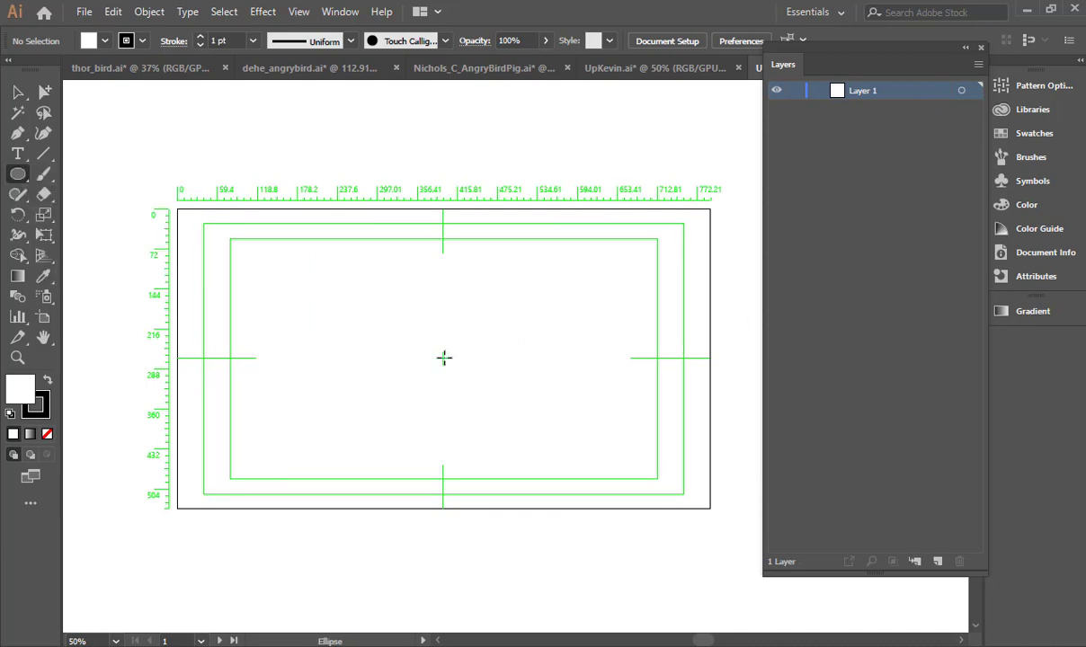
drag(428, 372, 386, 415)
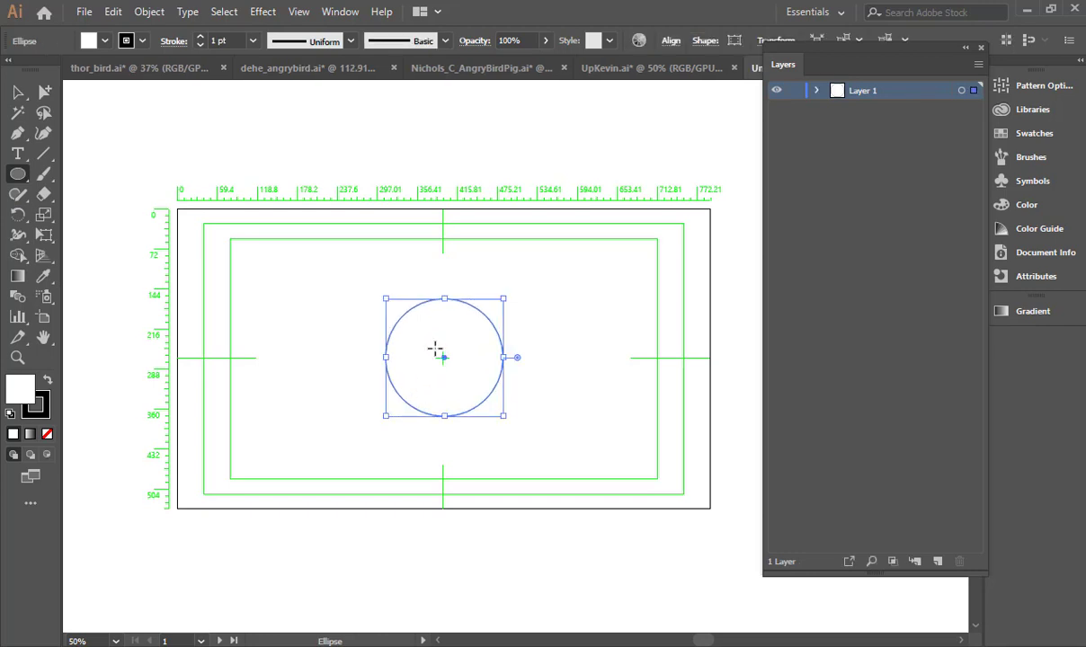
Pull the circle's lowest anchor point downward to form an inverted egg-shaped head.
key(a)
click(444, 416)
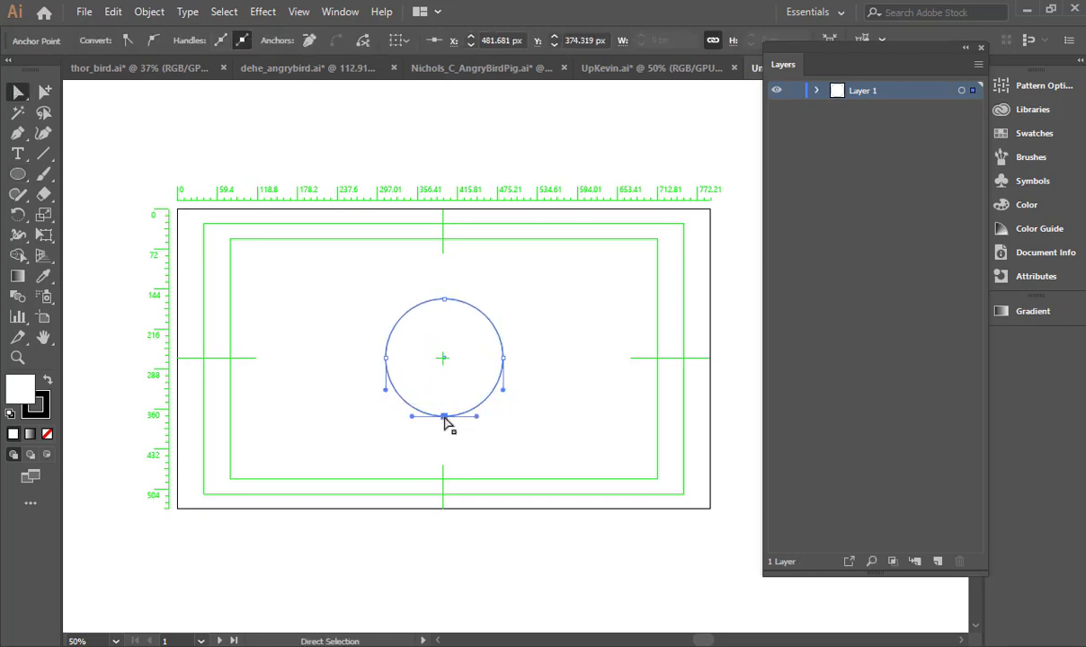
drag(444, 416, 445, 438)
click(604, 361)
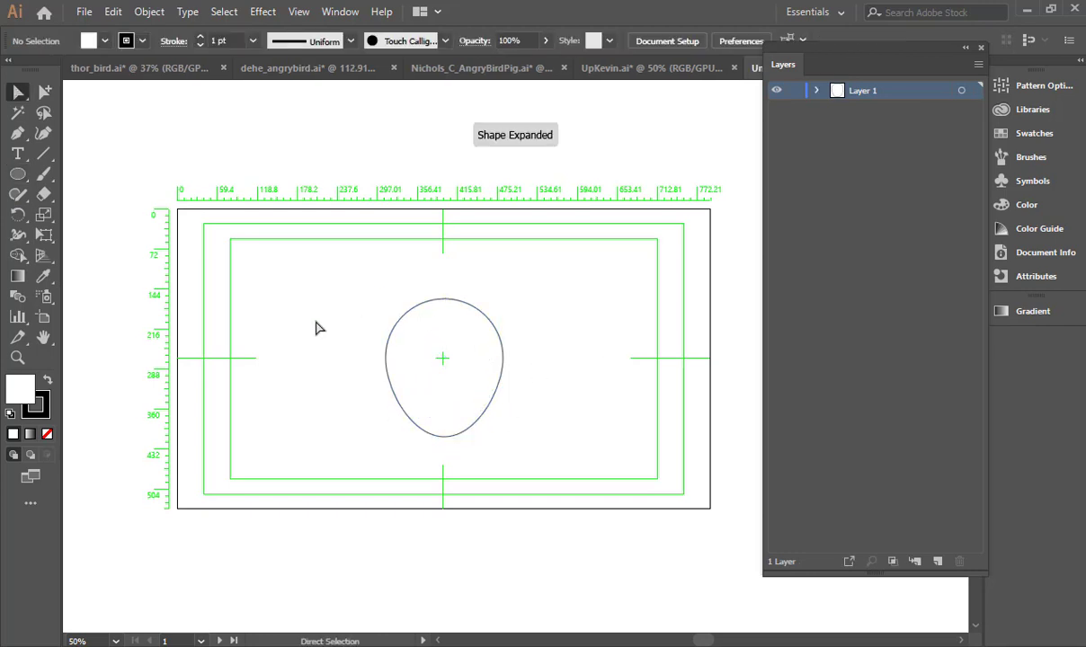
Draw a small circle for an eye inside the head, left of the artboard centre.
drag(392, 312, 488, 329)
drag(451, 304, 407, 269)
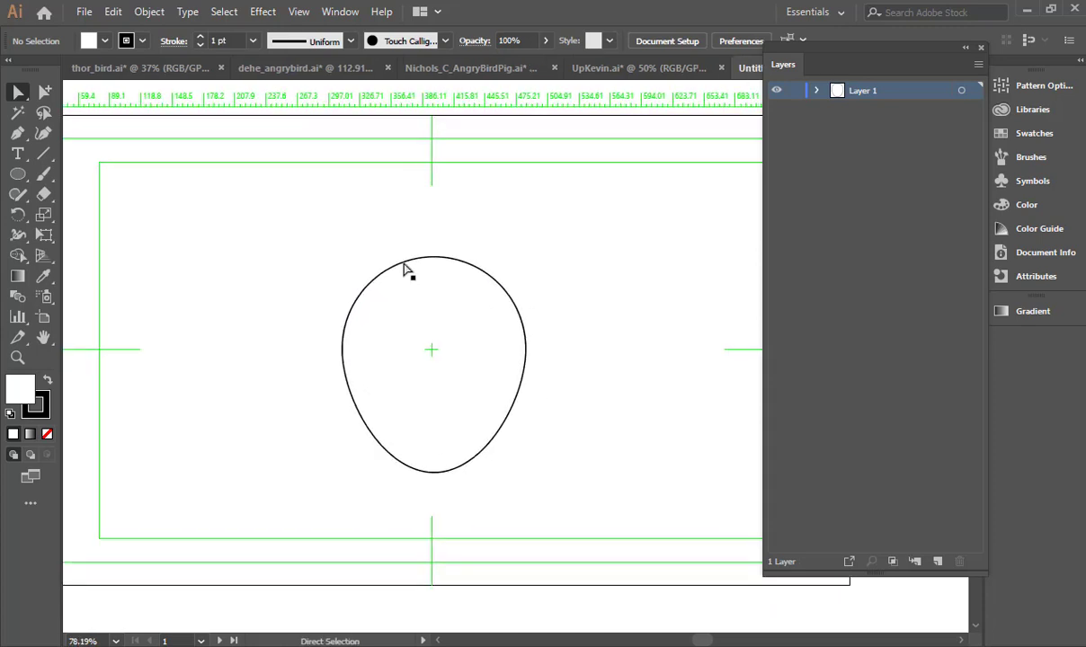
click(17, 173)
drag(375, 326, 483, 351)
key(v)
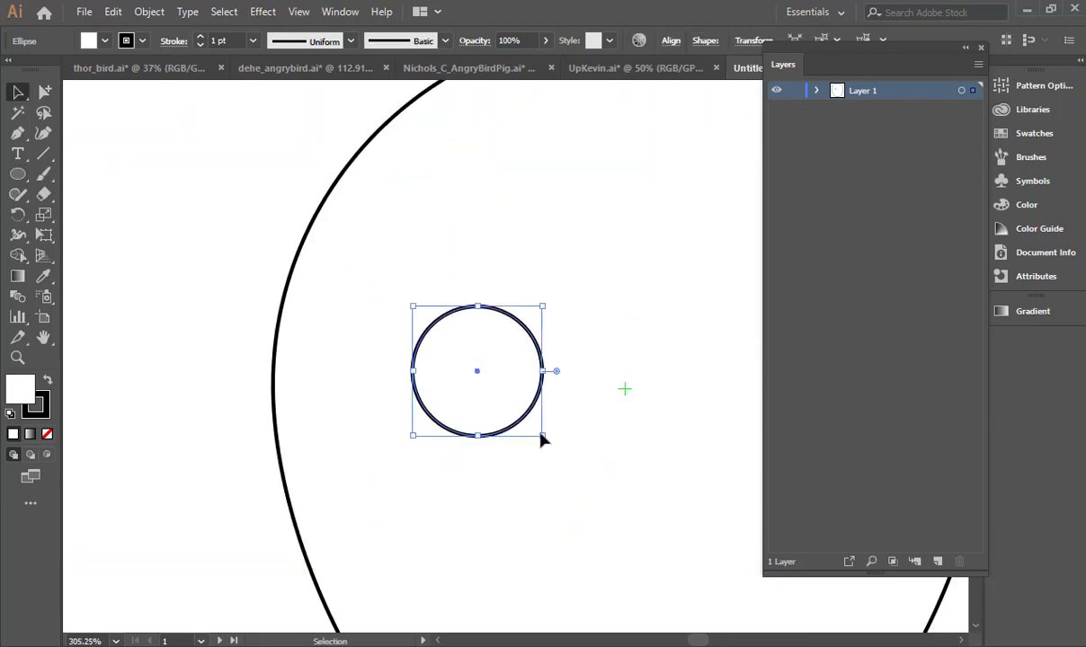
Thicken the head outline at its top anchor to about 9.35 pt with the Width tool, tapering toward the chin.
click(558, 425)
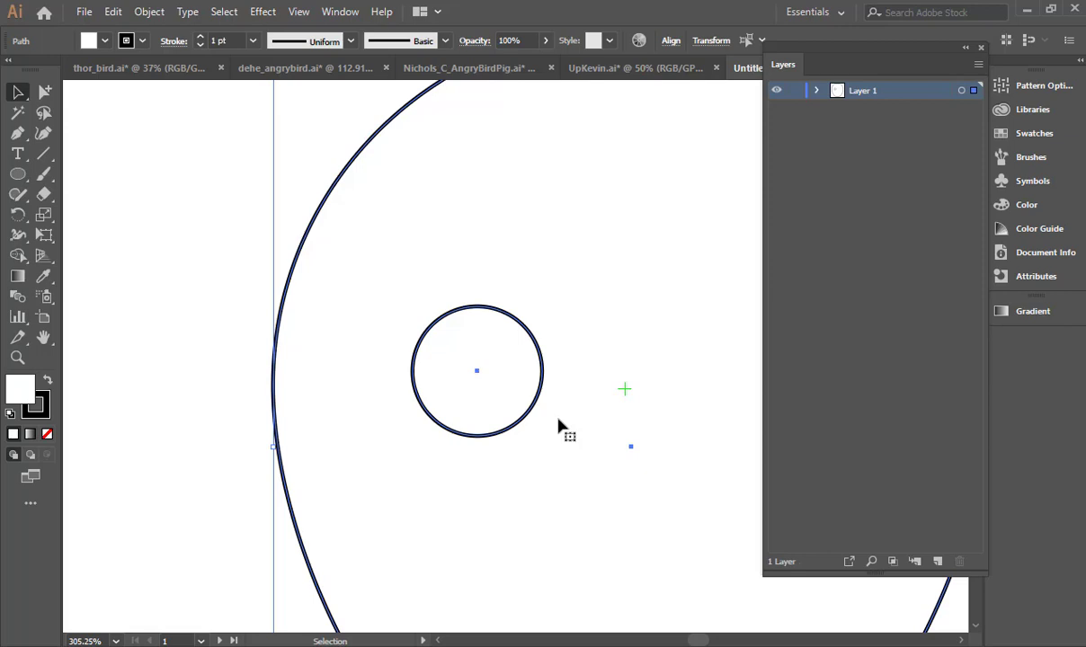
drag(207, 207, 390, 272)
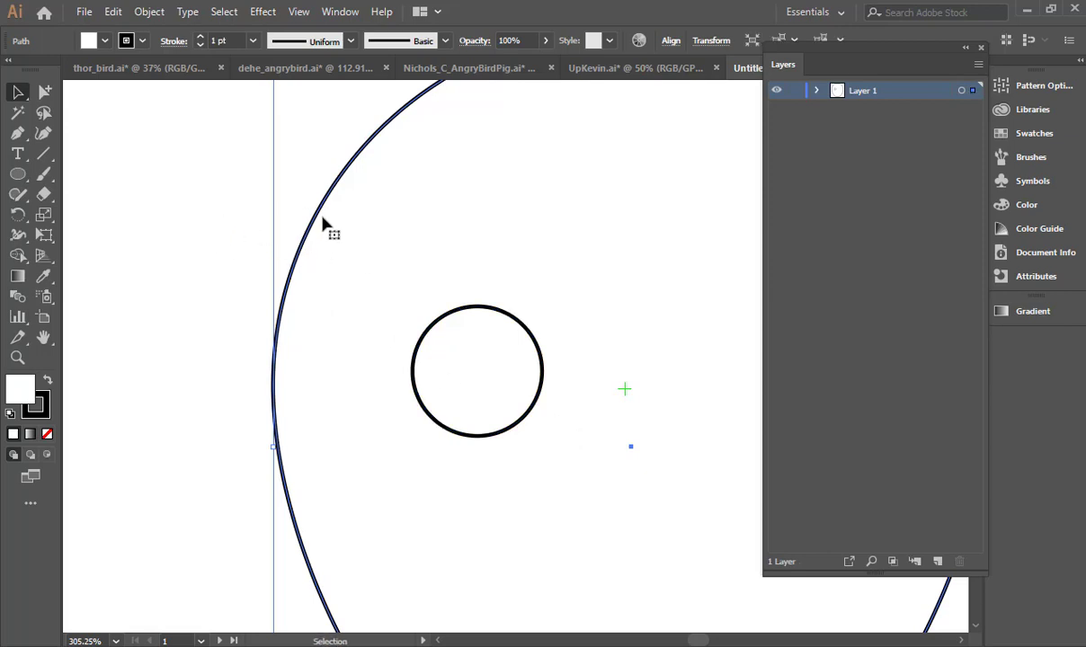
key(ctrl+r)
key(ctrl+0)
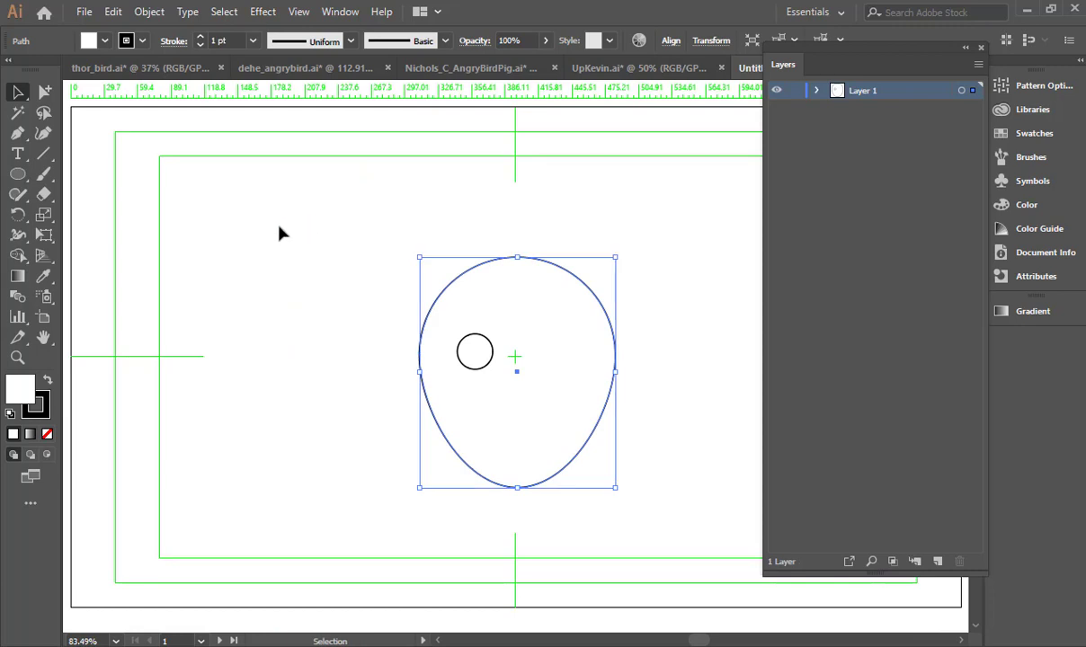
click(17, 235)
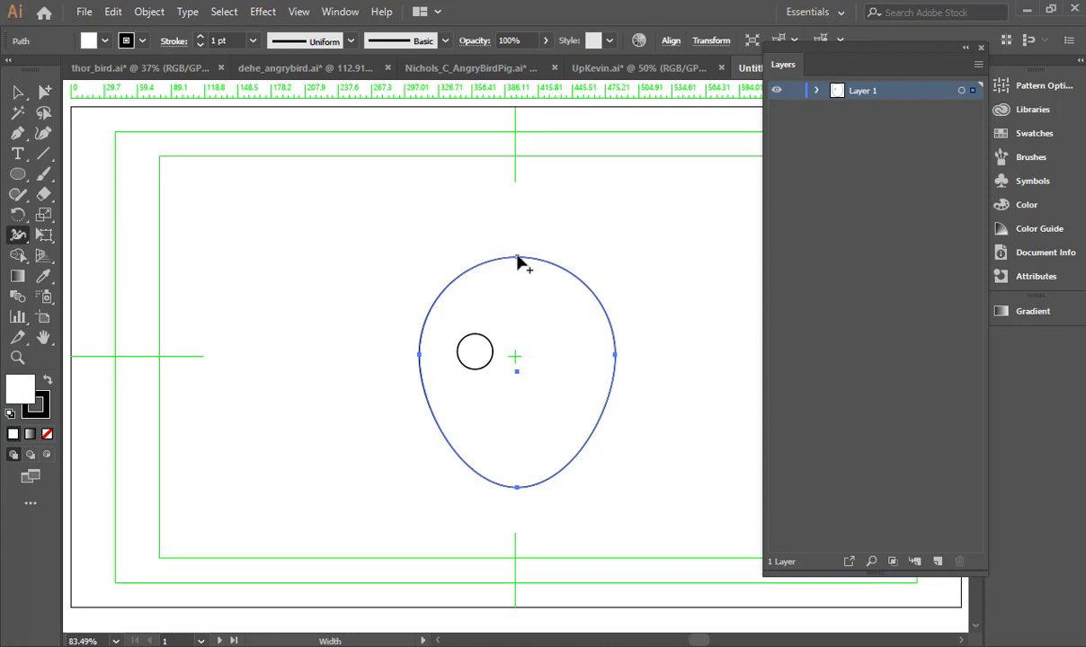
drag(518, 261, 520, 258)
ctrl+click(666, 363)
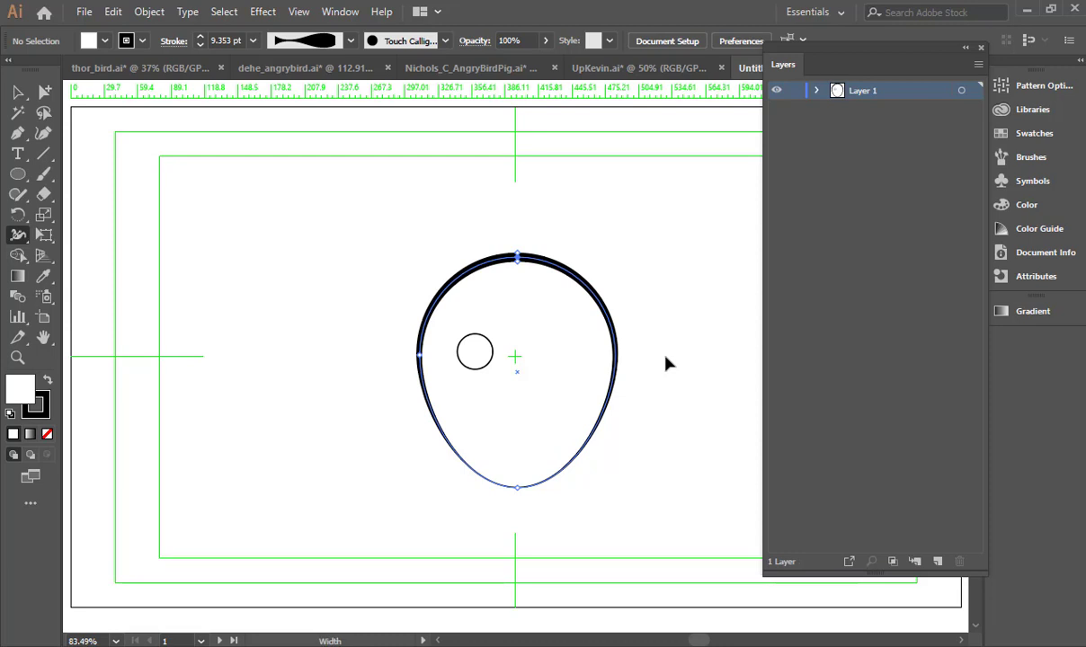
Thicken the eye circle's outline at its top anchor to about 3.8 pt with the Width tool.
drag(453, 346, 605, 335)
ctrl+click(577, 347)
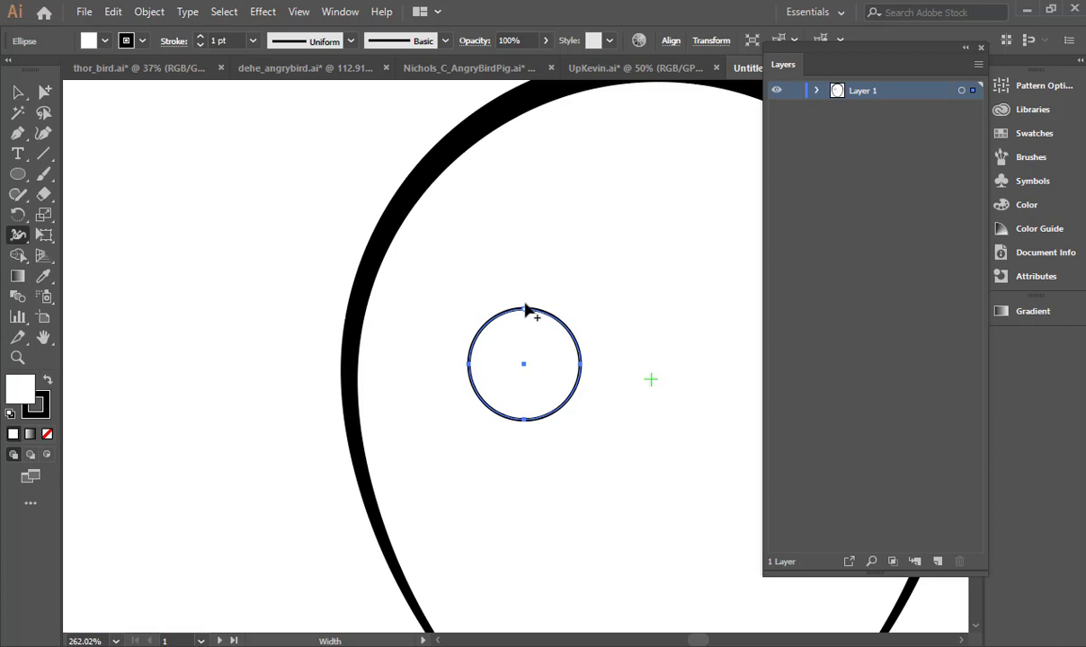
drag(527, 309, 527, 303)
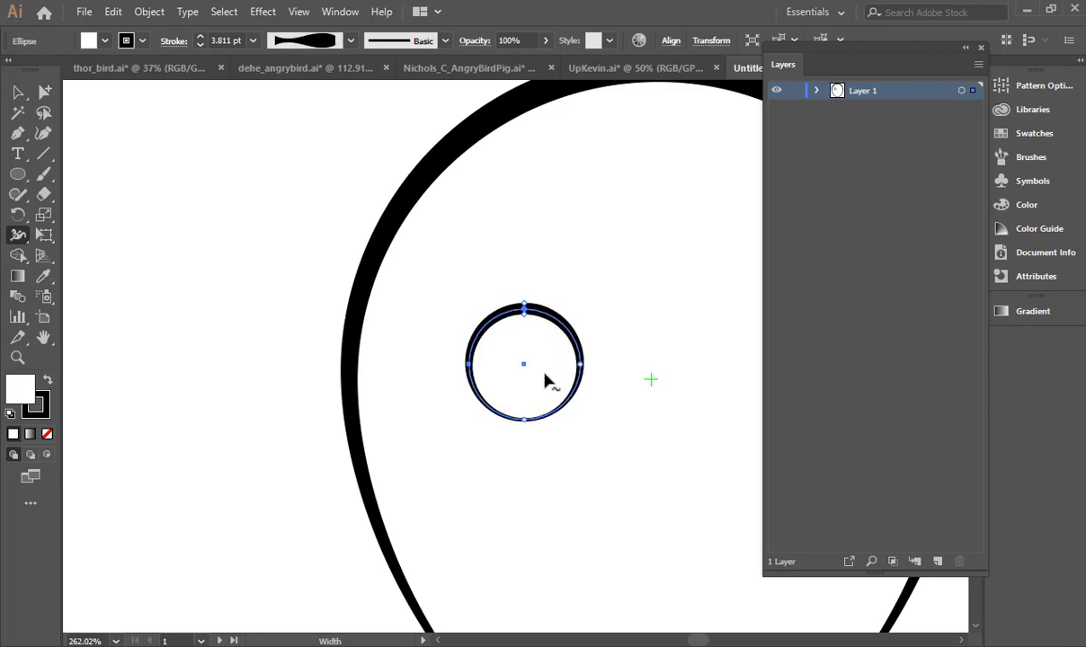
scroll(562, 418, up, 2)
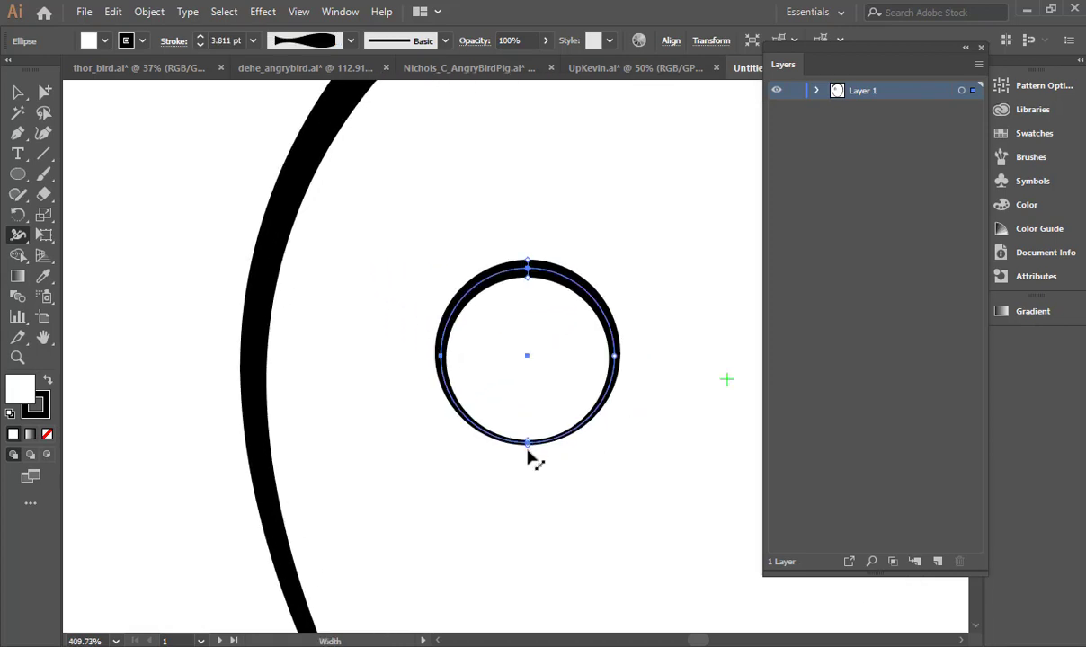
Widen the eye's outline at its bottom anchor to about 6.4 pt and pinch it thin at both side anchors.
drag(529, 449, 529, 461)
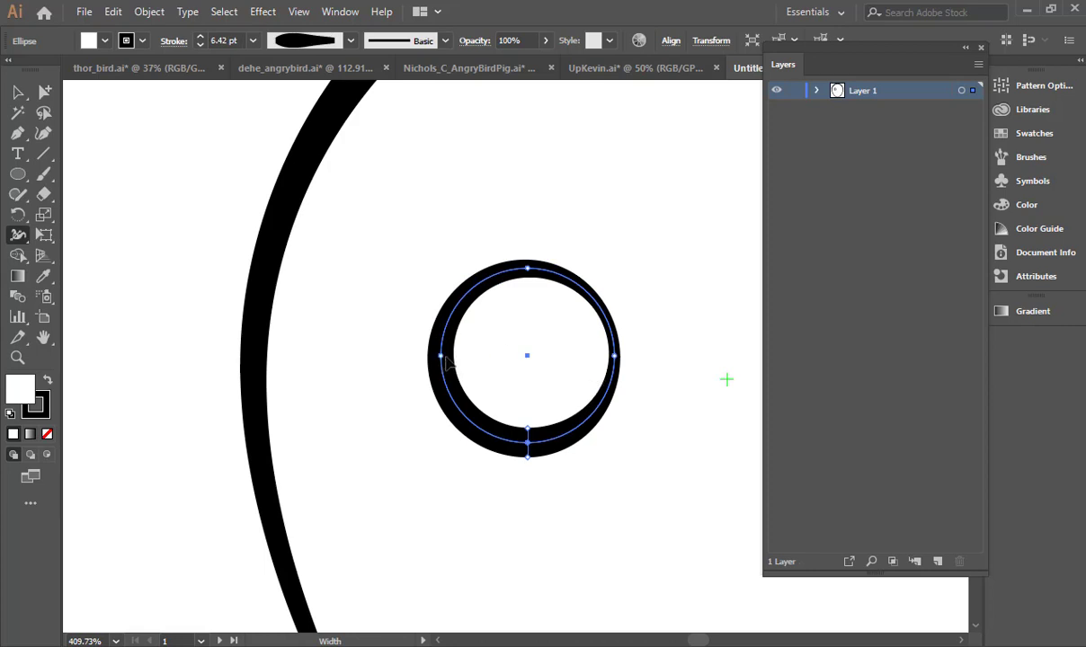
drag(447, 363, 440, 356)
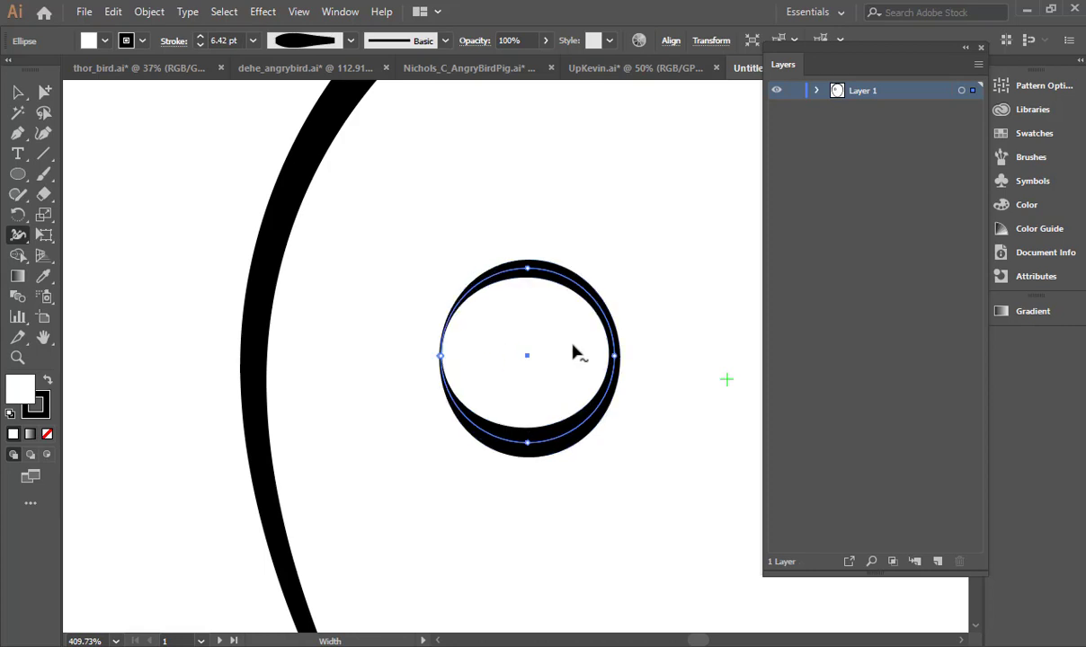
drag(614, 357, 615, 356)
key(v)
click(684, 376)
key(ctrl+space)
drag(684, 376, 269, 366)
key(space)
drag(505, 375, 278, 334)
click(666, 367)
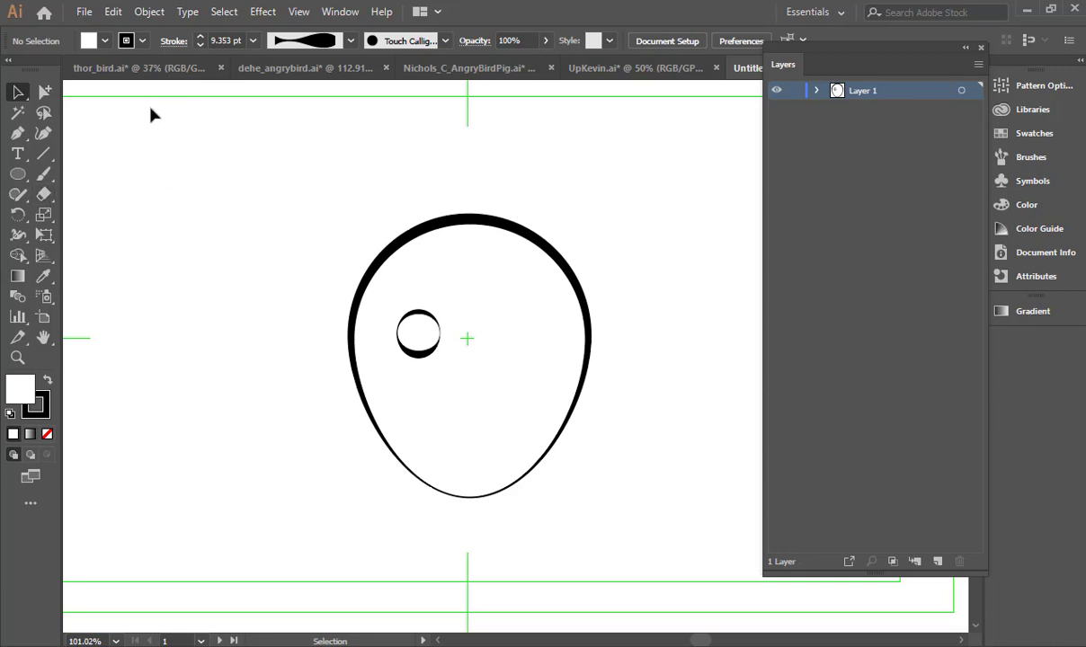
Move the Layers panel clear of the document tabs and return to the Untitled-1 drawing.
click(126, 75)
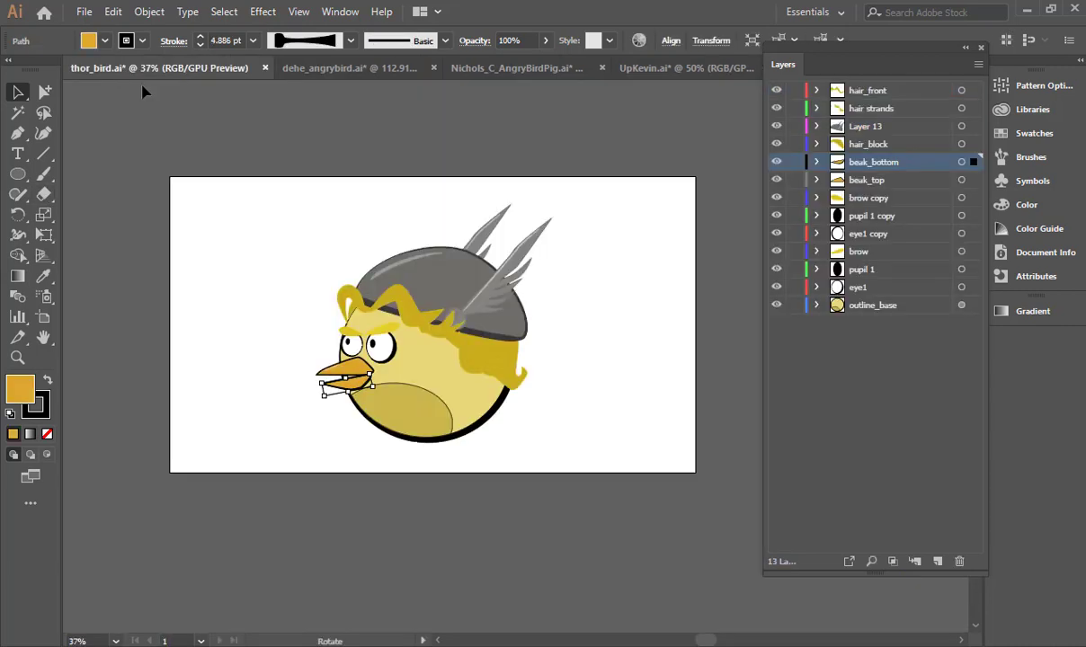
click(719, 69)
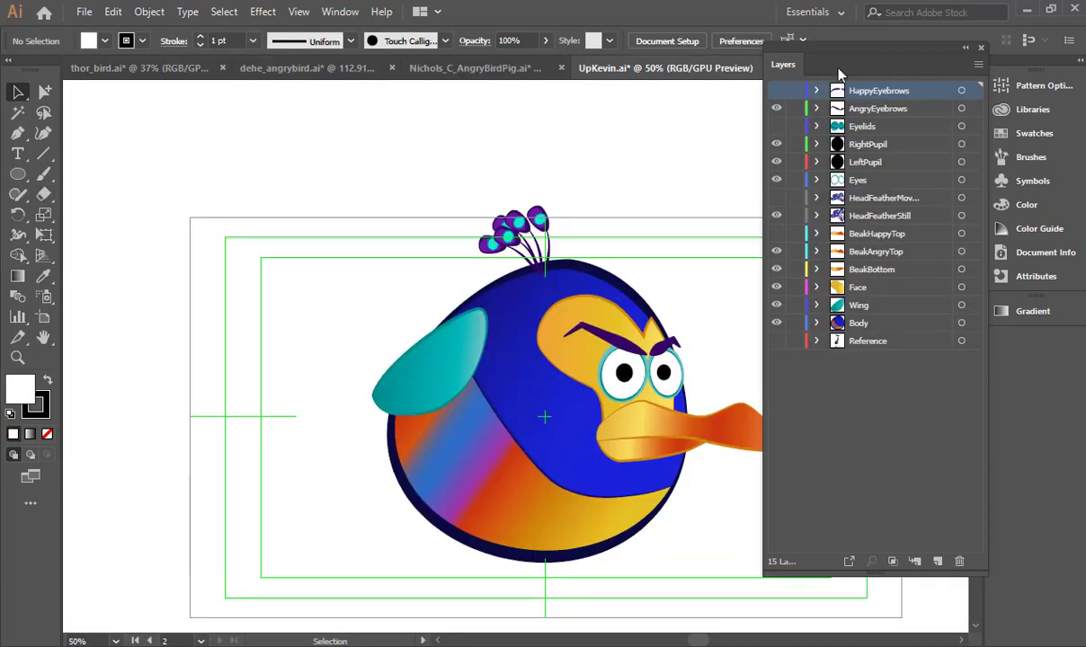
drag(817, 50, 918, 121)
click(844, 69)
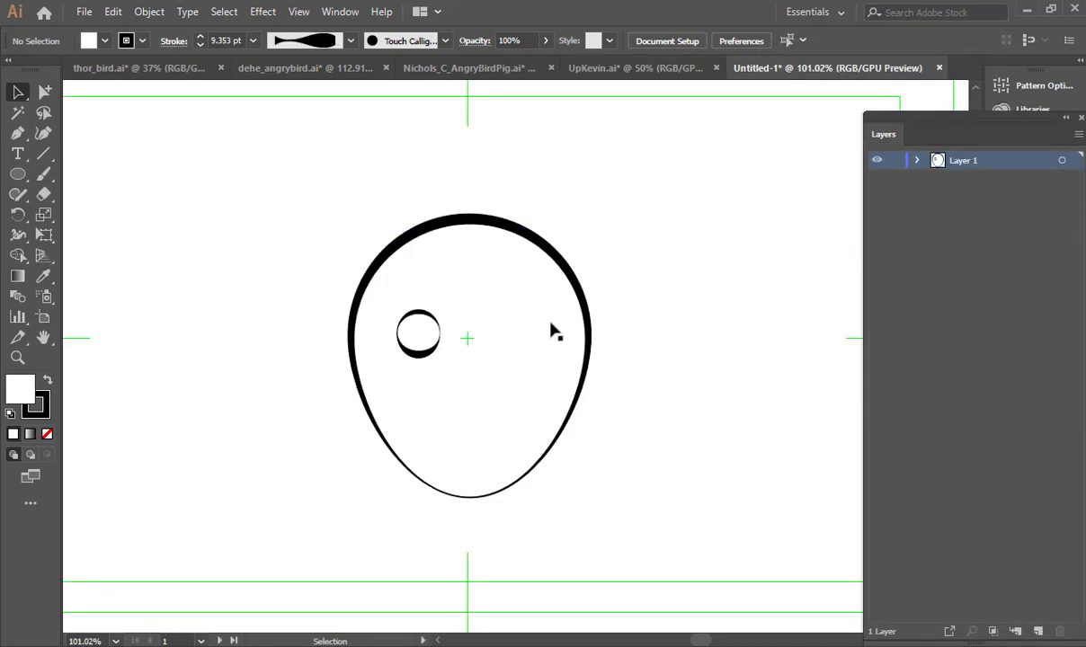
Fill the egg-shaped head with a light blue and select the shape again.
click(18, 174)
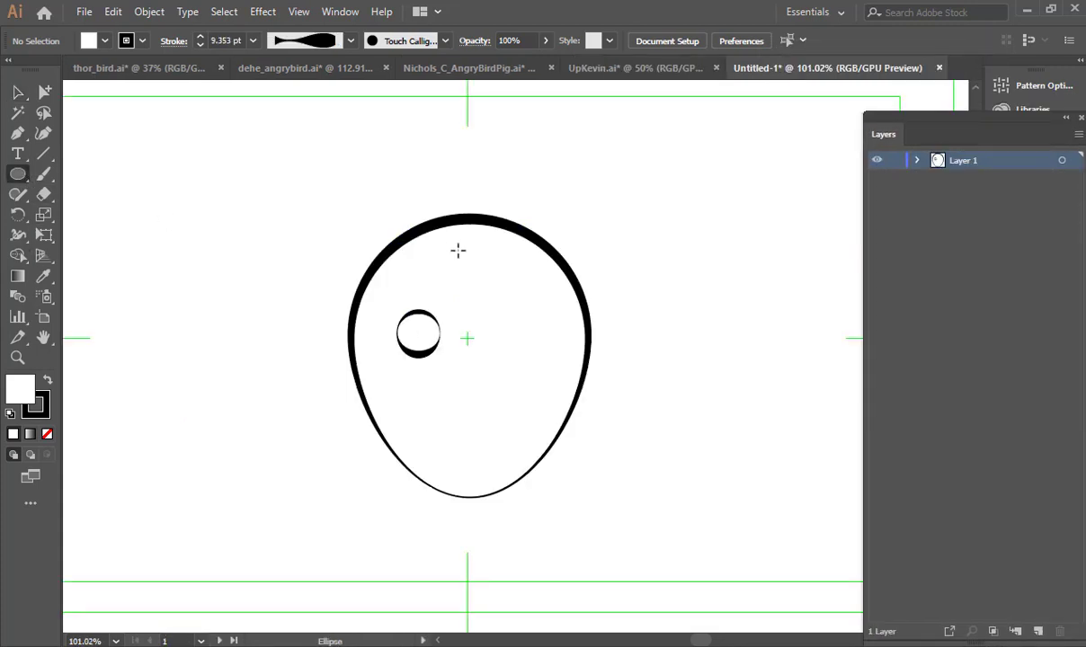
key(v)
click(423, 227)
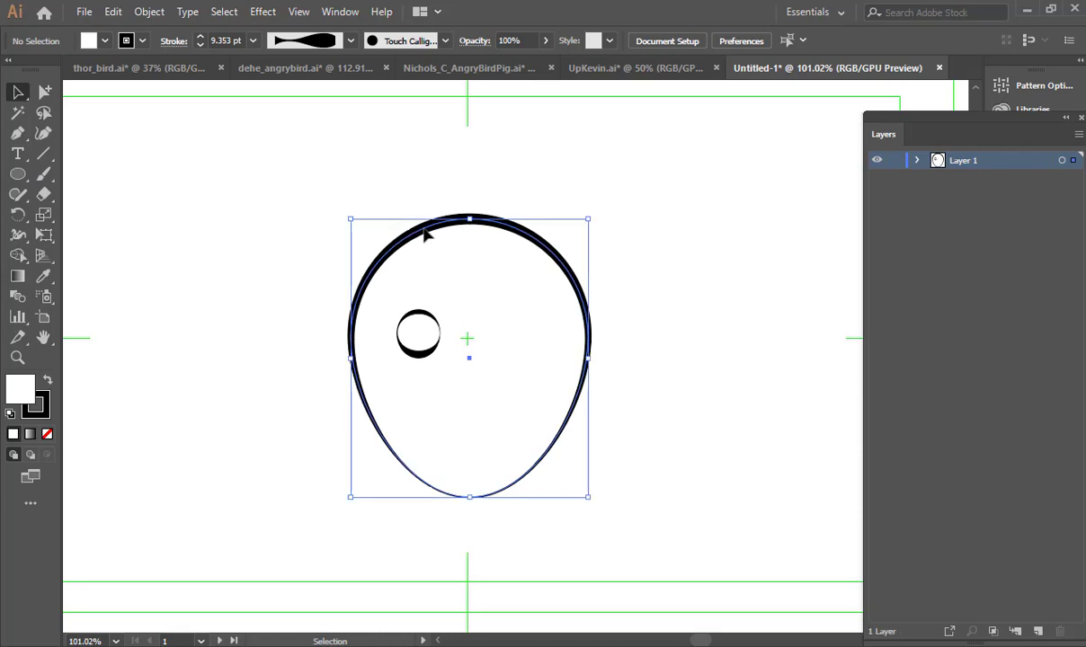
double_click(27, 391)
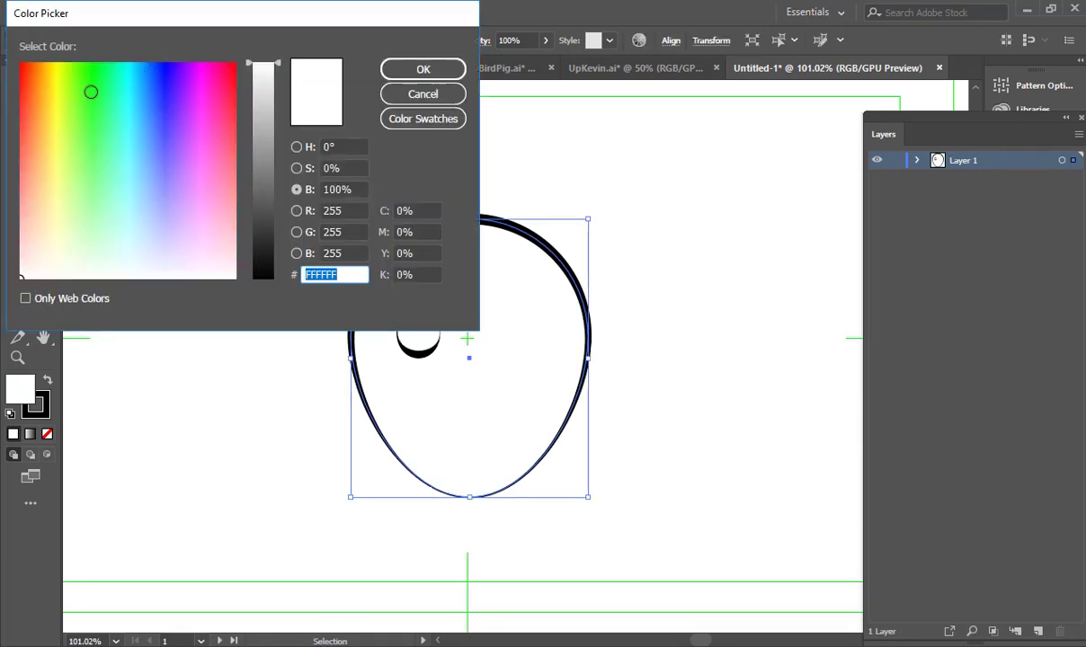
drag(125, 120, 78, 125)
click(116, 158)
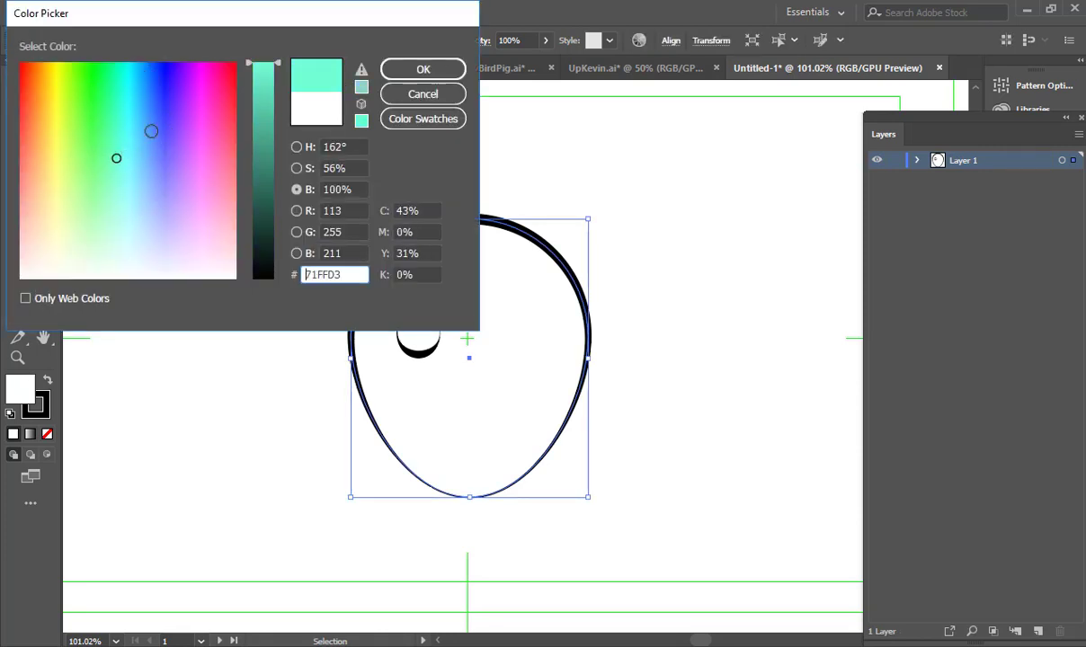
click(152, 151)
click(414, 69)
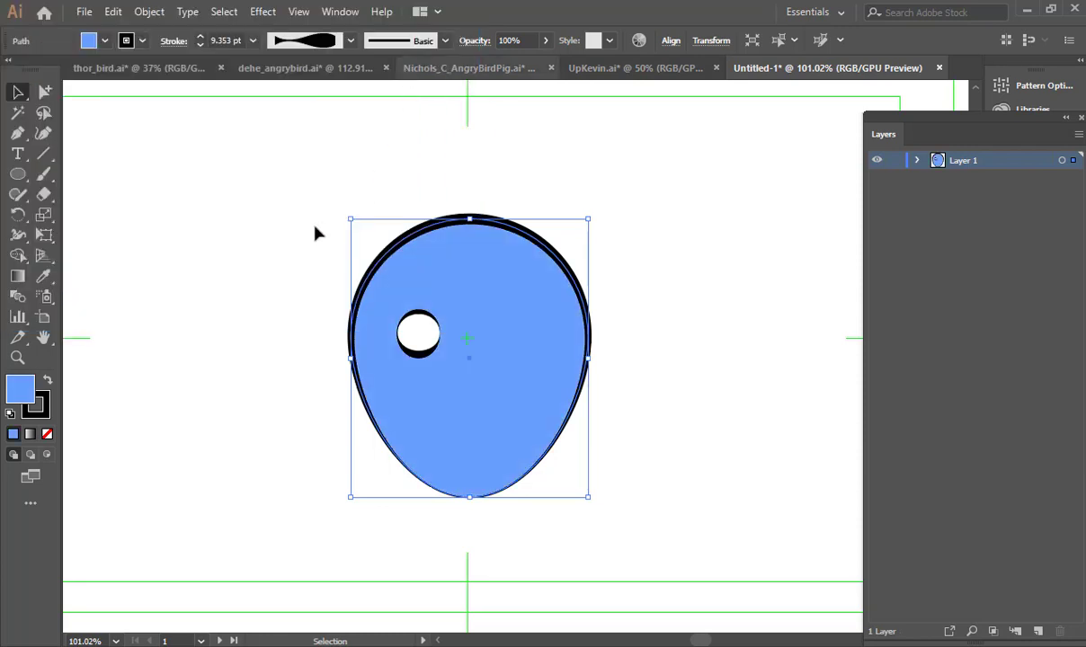
key(ctrl+shift+a)
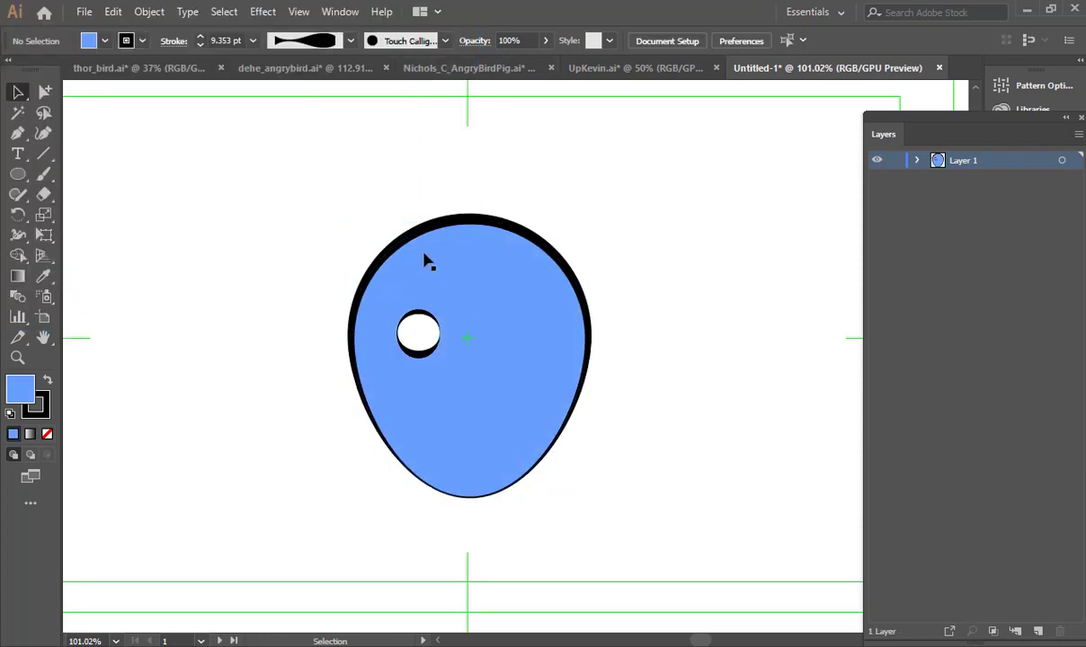
click(478, 260)
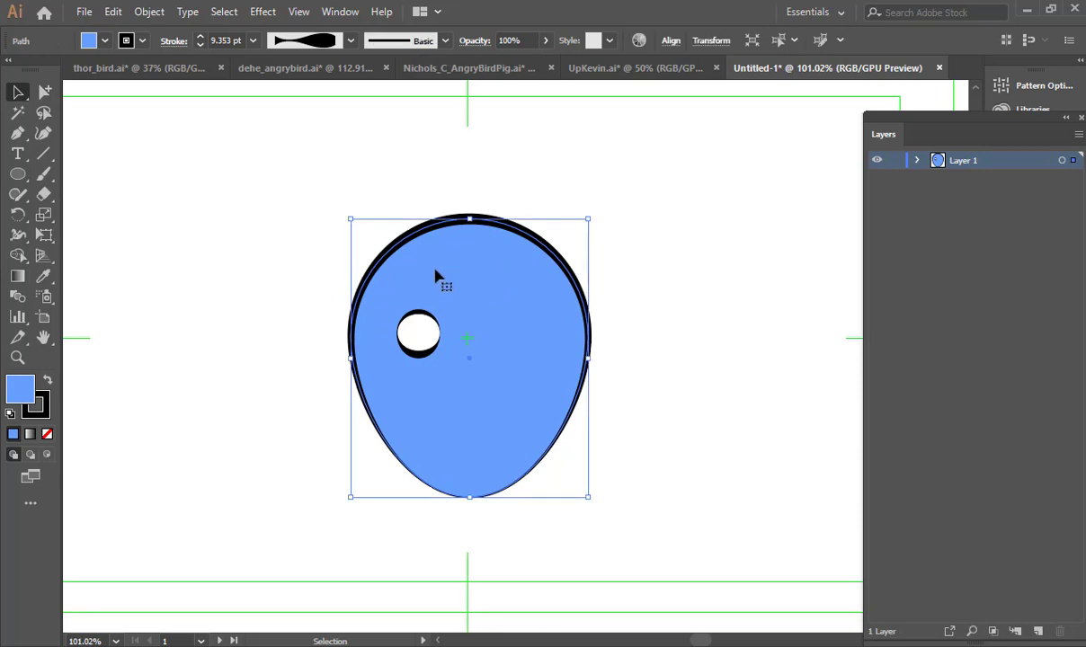
Duplicate the blue head slightly lower and to the right, and place a copy of both overlapping heads to the left.
drag(438, 272, 450, 305)
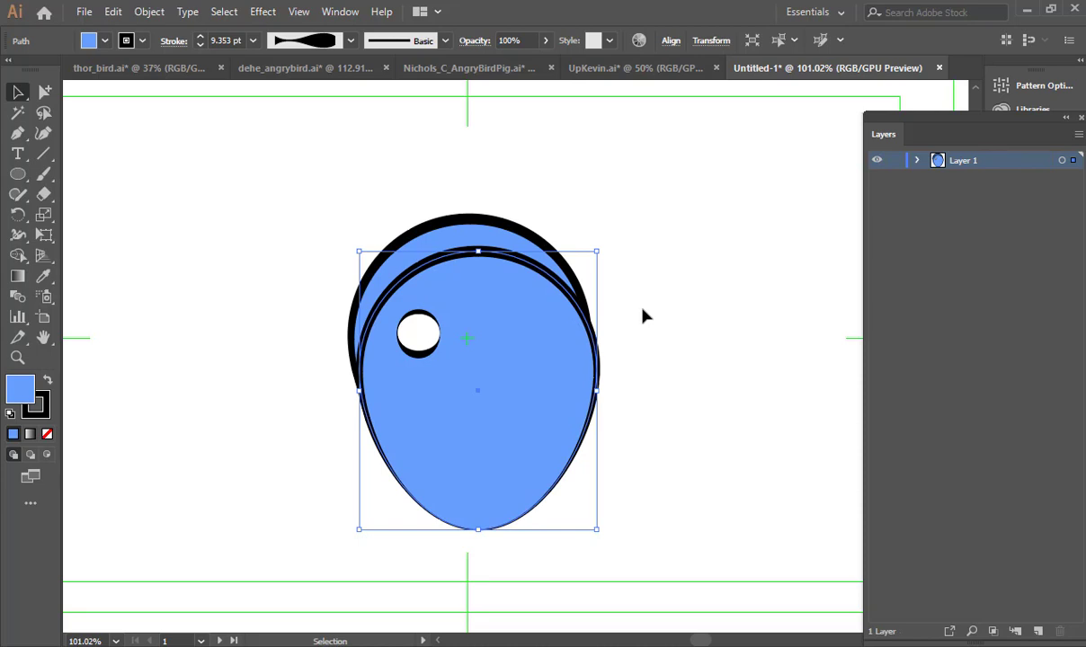
shift+click(471, 245)
drag(454, 229, 157, 270)
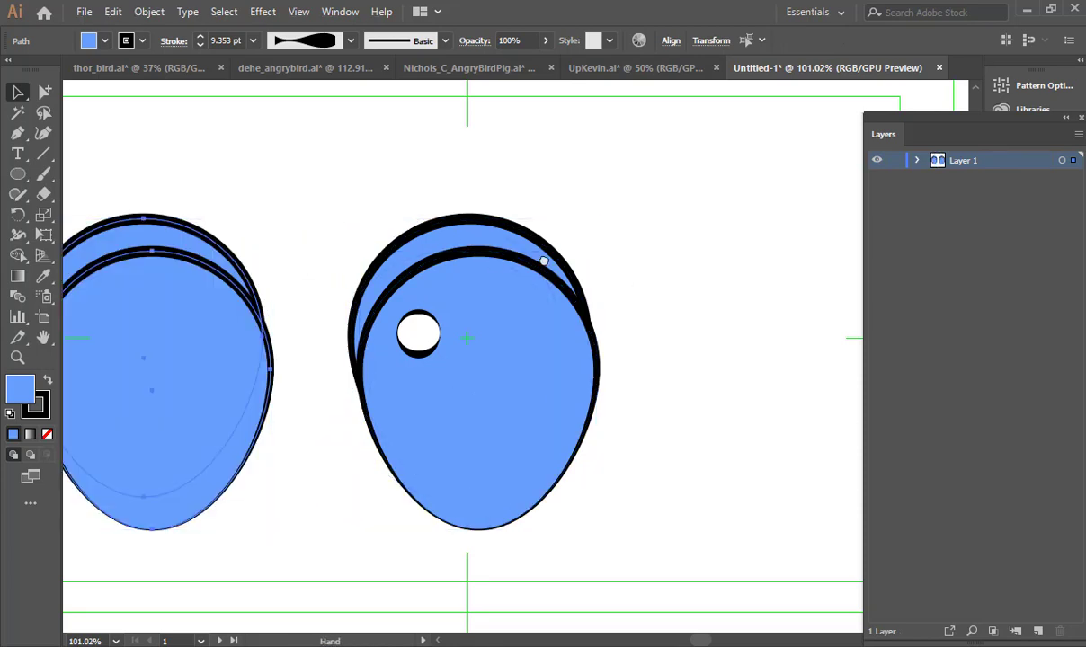
drag(543, 261, 753, 251)
Separate the upper crescent of the copied head pair with Shape Builder and delete the two leftover shapes.
key(shift+m)
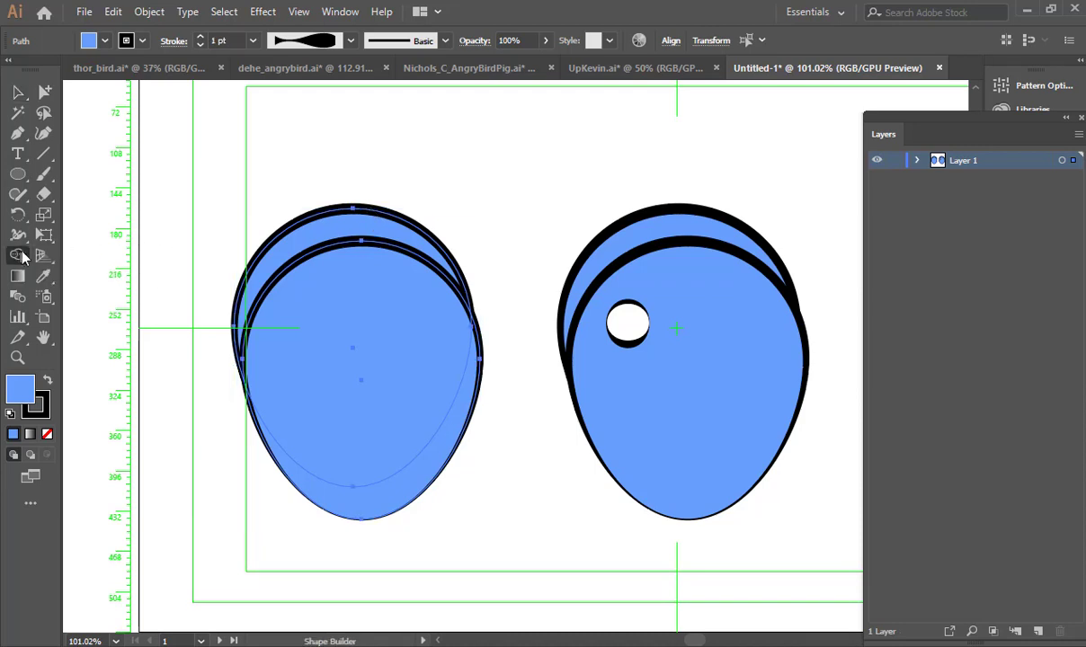
click(327, 237)
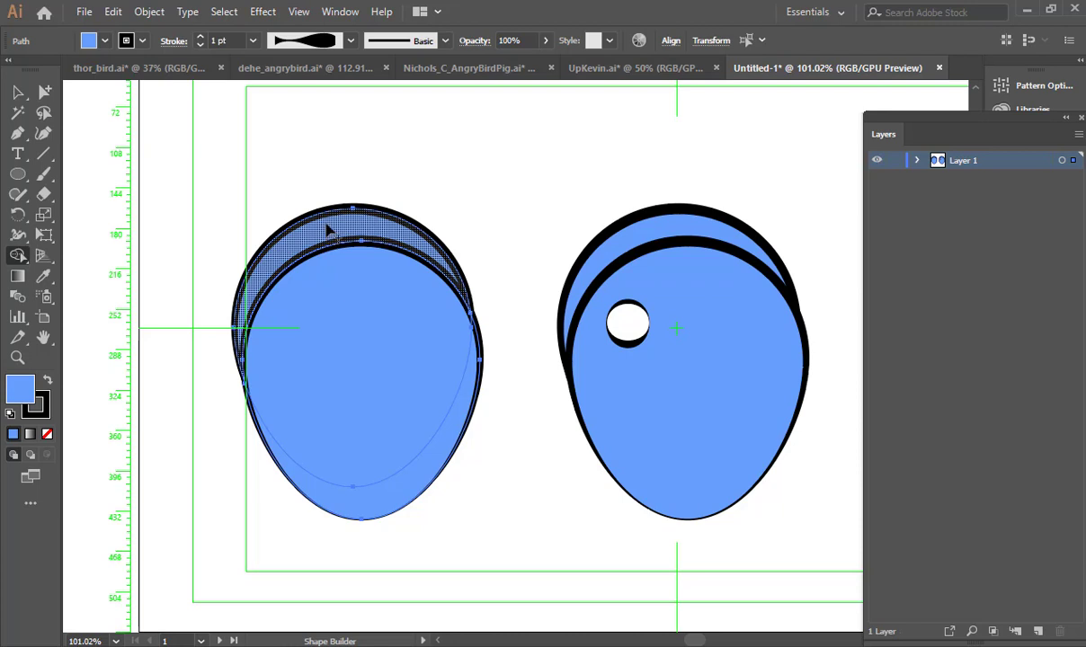
key(v)
click(441, 170)
click(448, 362)
key(Delete)
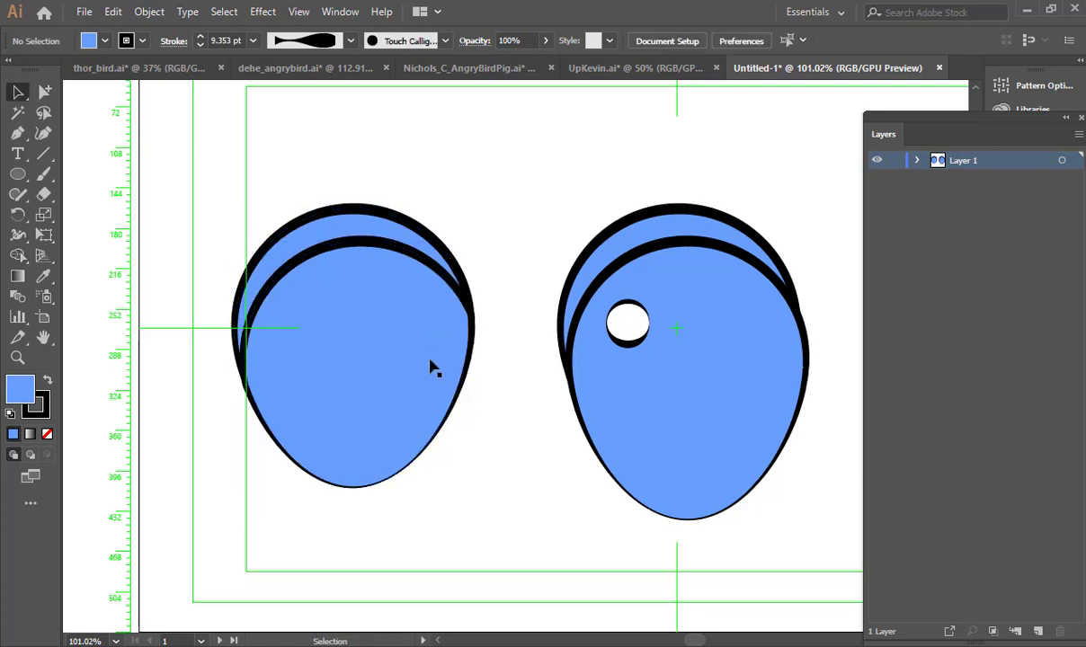
click(430, 358)
key(Delete)
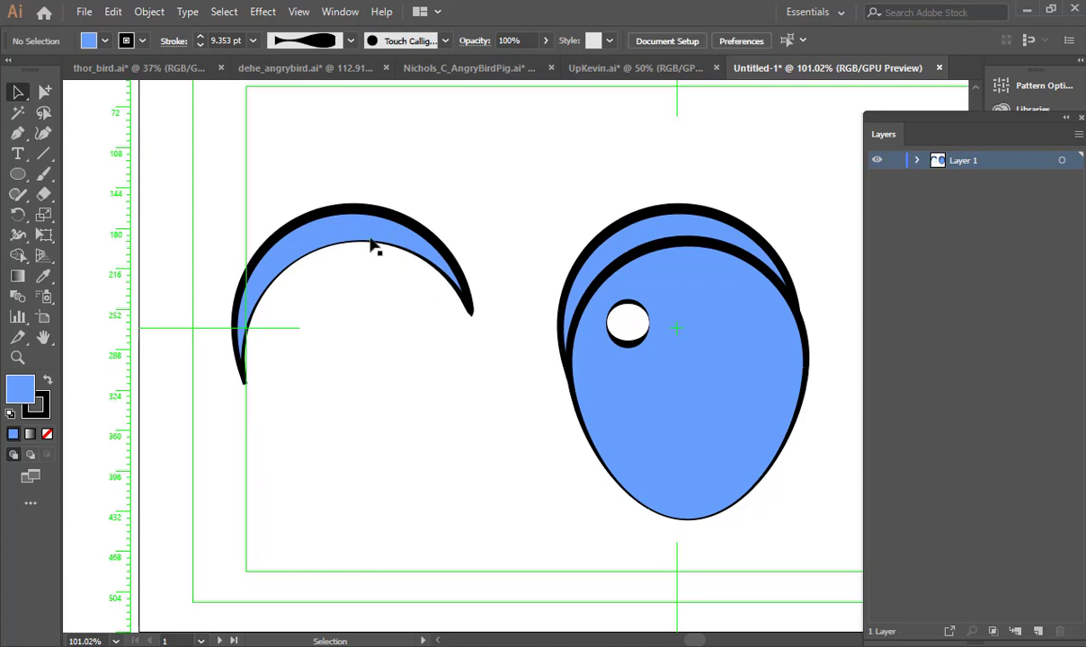
Delete the offset head copy over the original head and move the crescent onto the head's upper edge.
click(679, 417)
key(Delete)
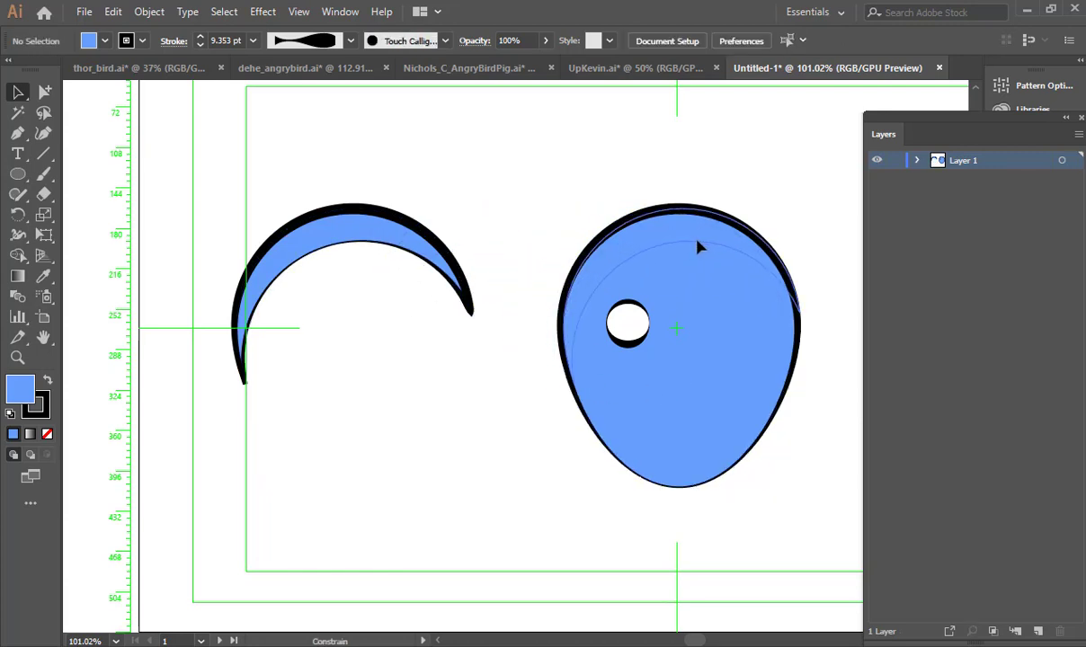
drag(697, 240, 436, 242)
key(space)
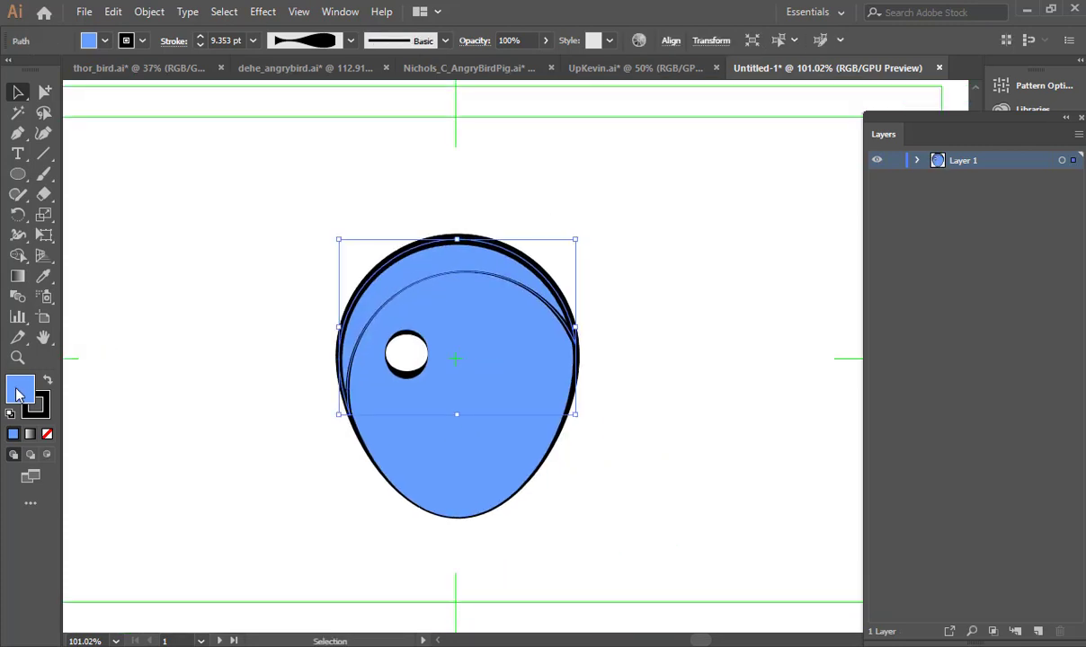
Fill the crescent highlight with a paler, less saturated blue and deselect it.
double_click(21, 392)
click(297, 169)
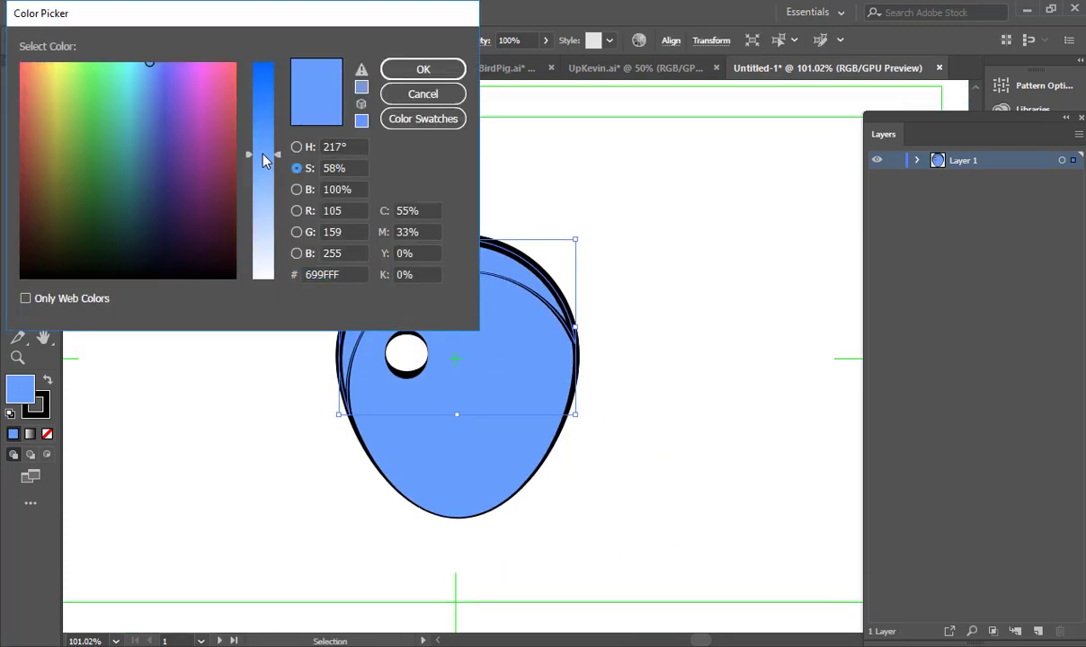
drag(246, 150, 247, 219)
click(422, 70)
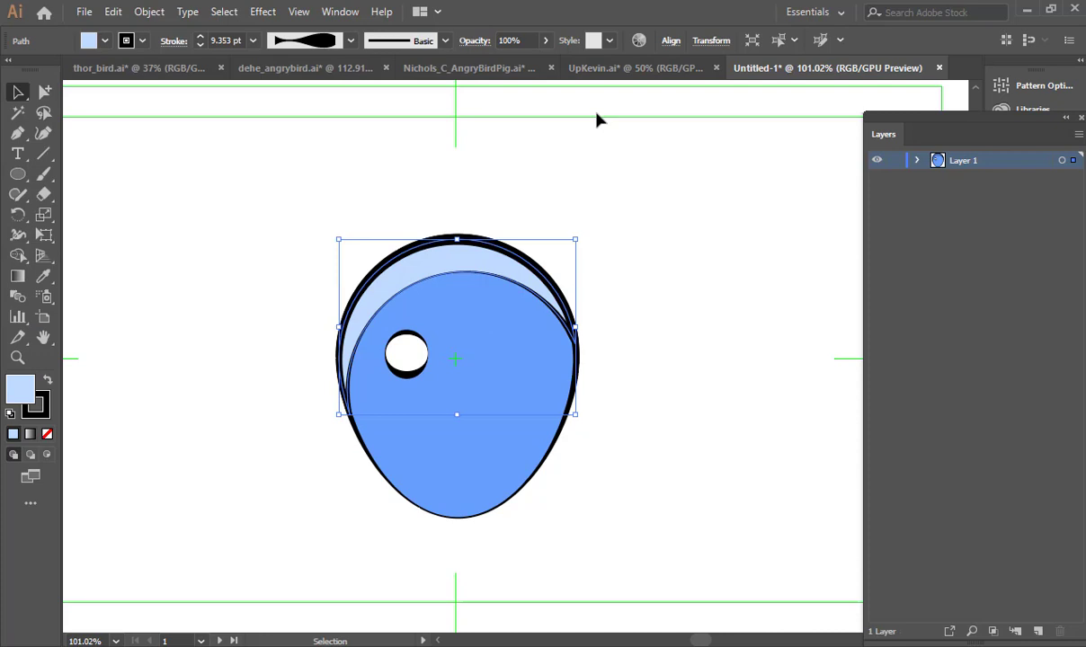
click(631, 163)
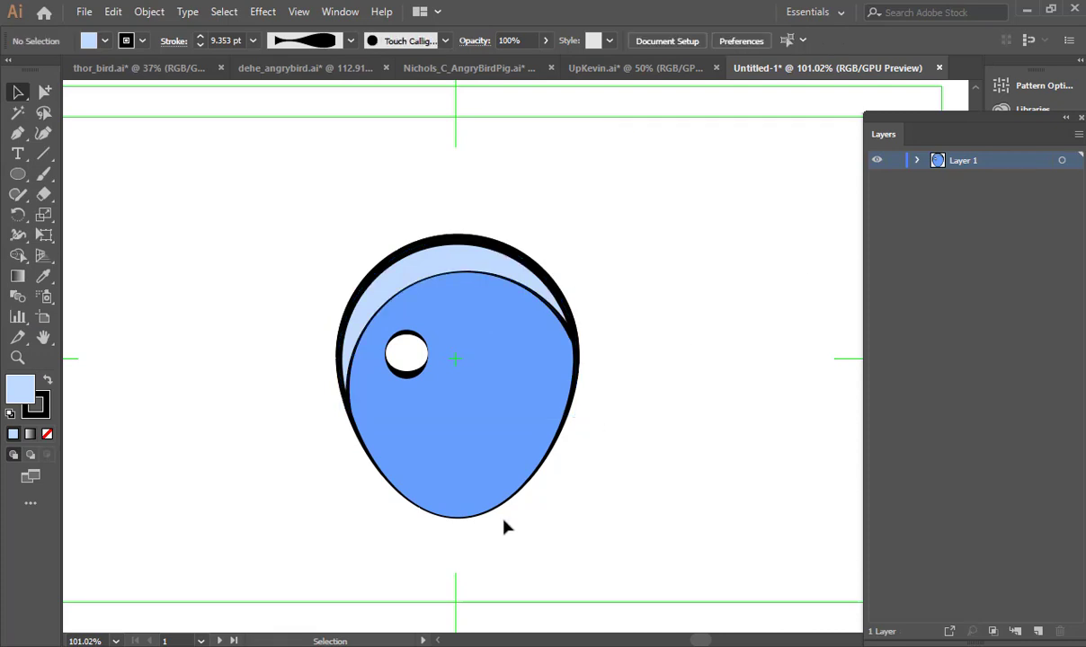
Duplicate the head shape in front of all other artwork and set its fill to none, keeping only the outline.
drag(355, 264, 525, 287)
drag(525, 288, 447, 204)
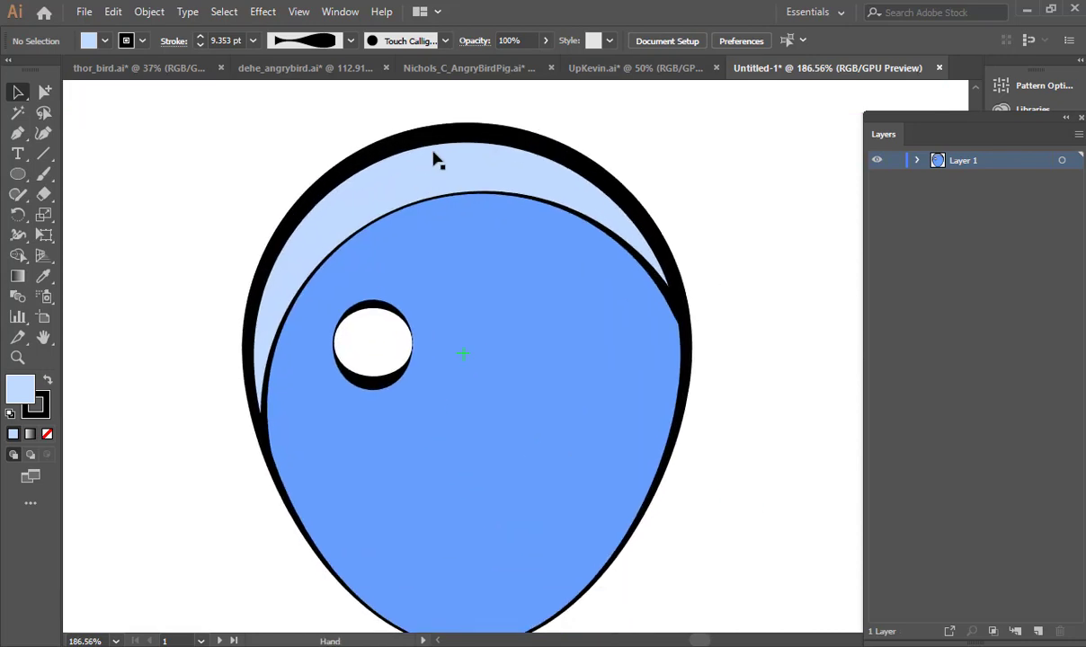
click(445, 142)
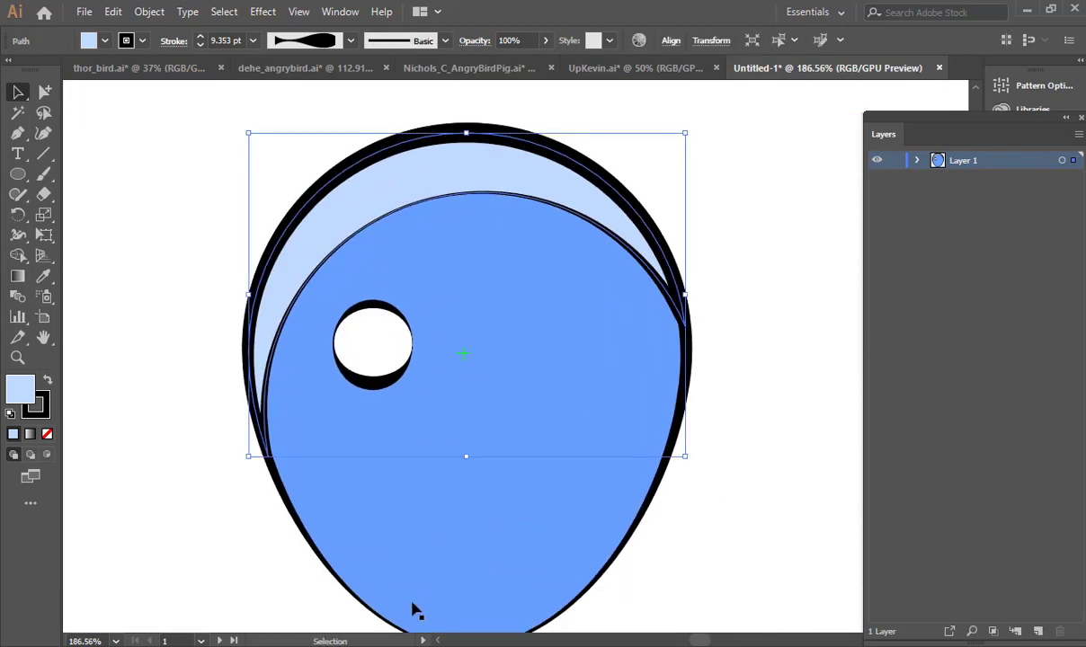
click(363, 601)
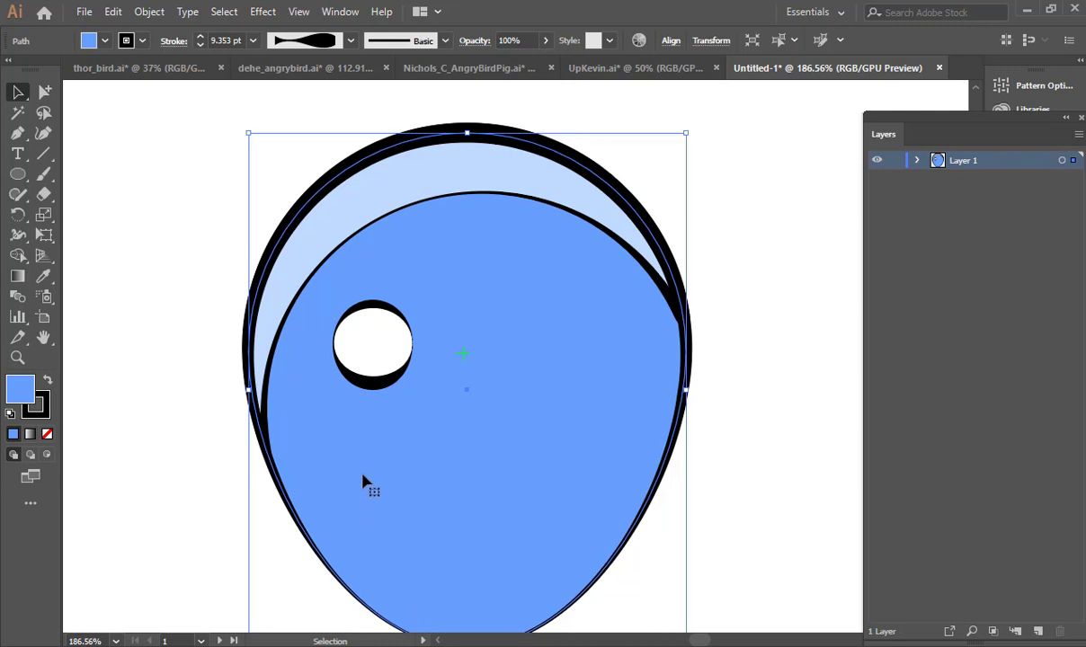
key(a)
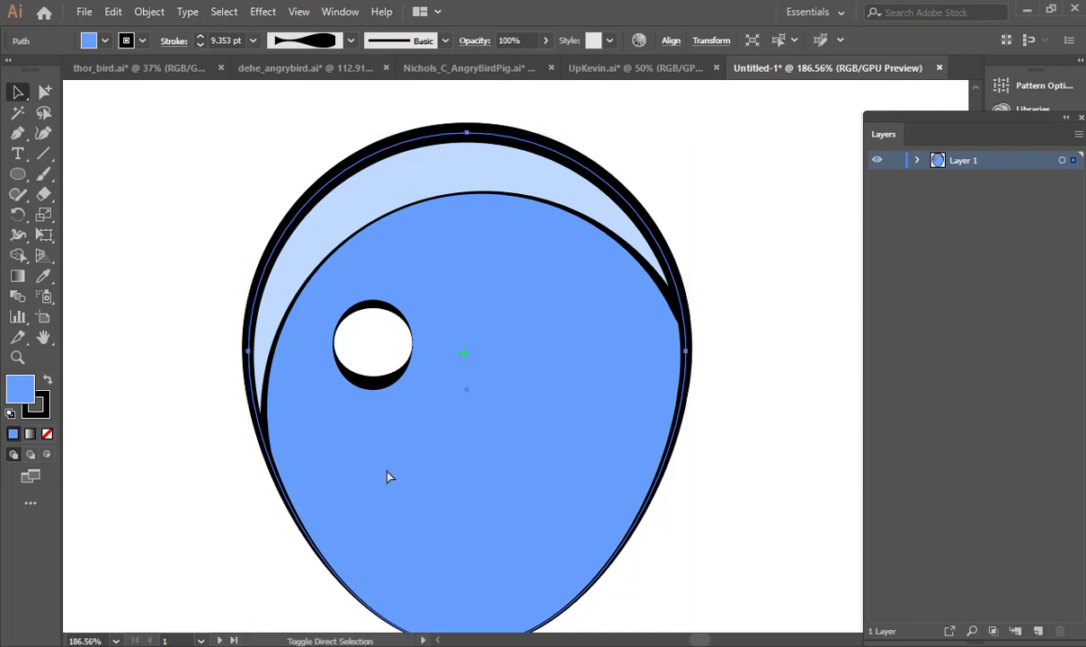
key(ctrl+shift+bracketright)
key(v)
click(47, 382)
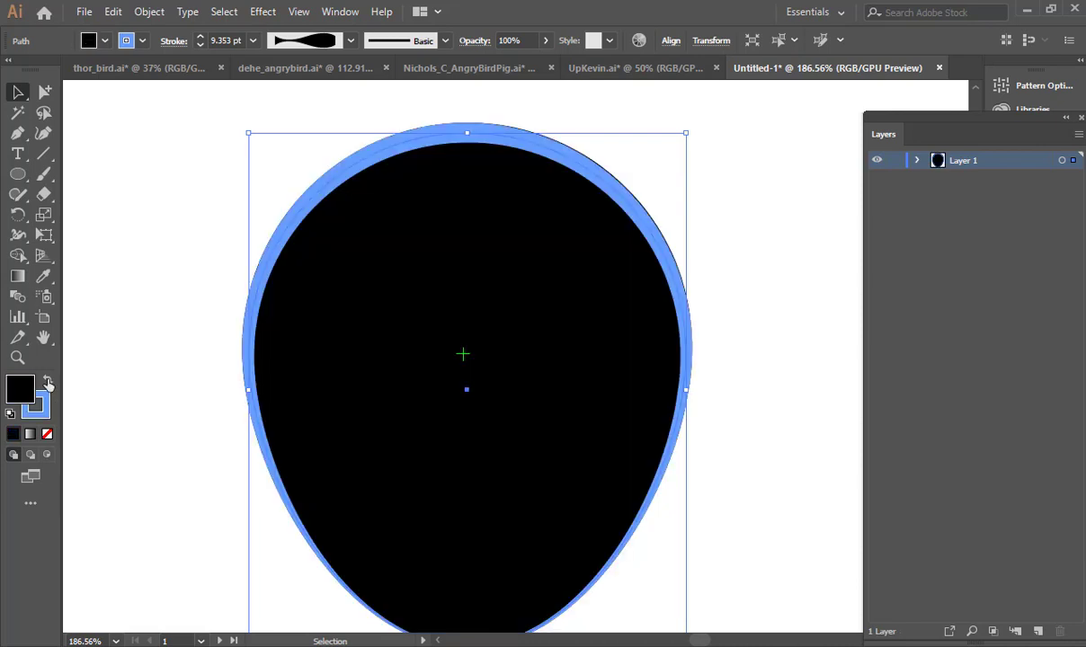
click(47, 382)
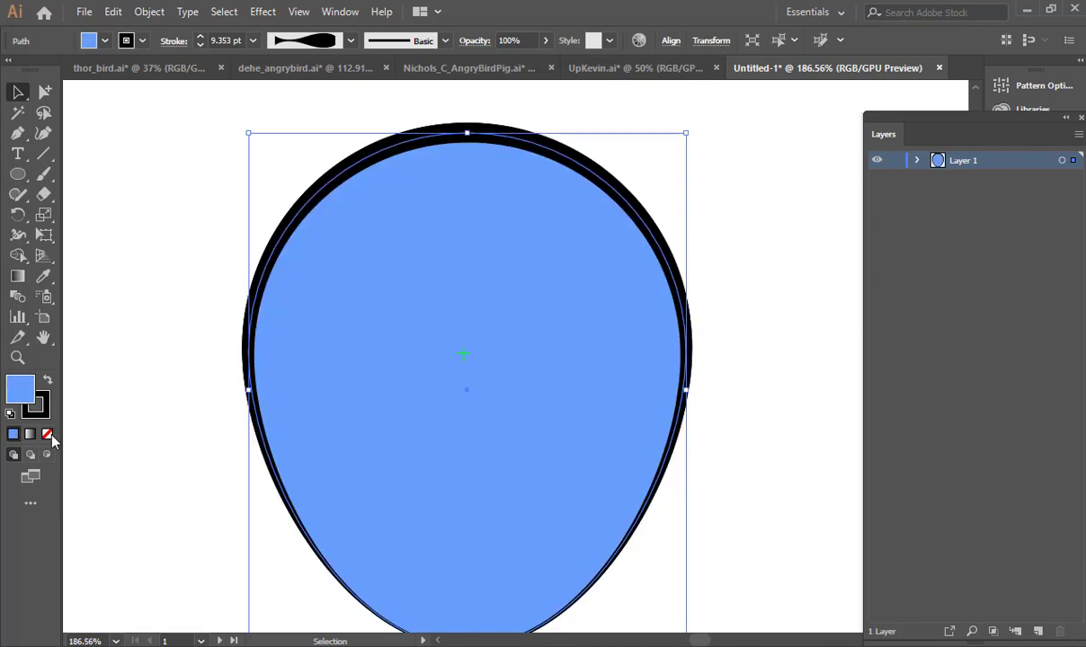
click(46, 434)
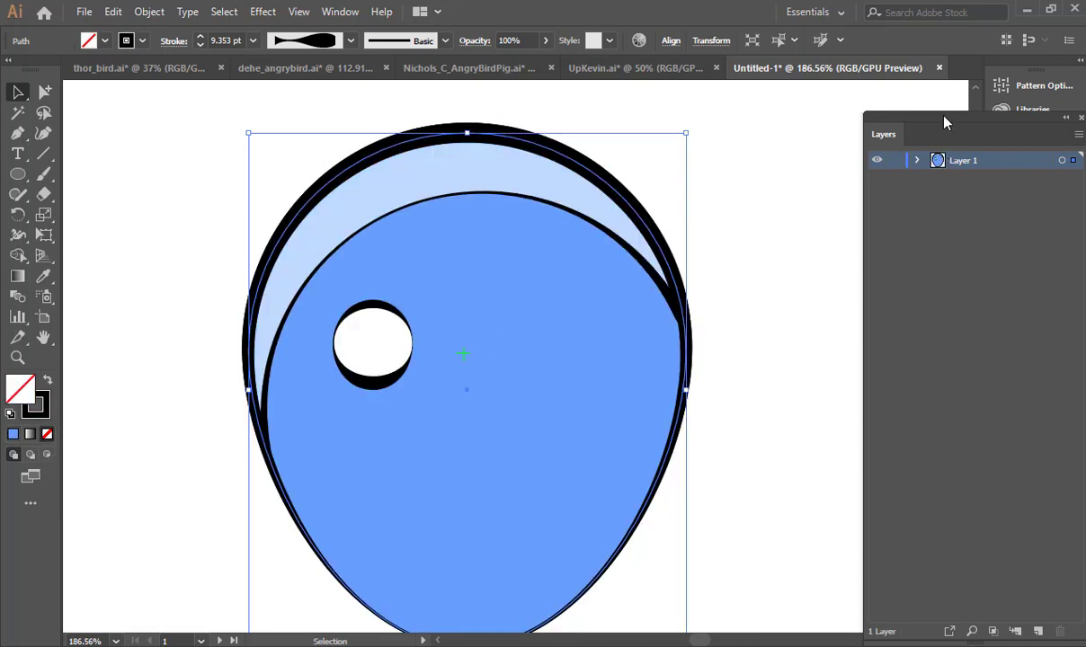
Move the Layers panel closer to the drawing and expand Layer 1 to list its objects.
drag(890, 115, 807, 91)
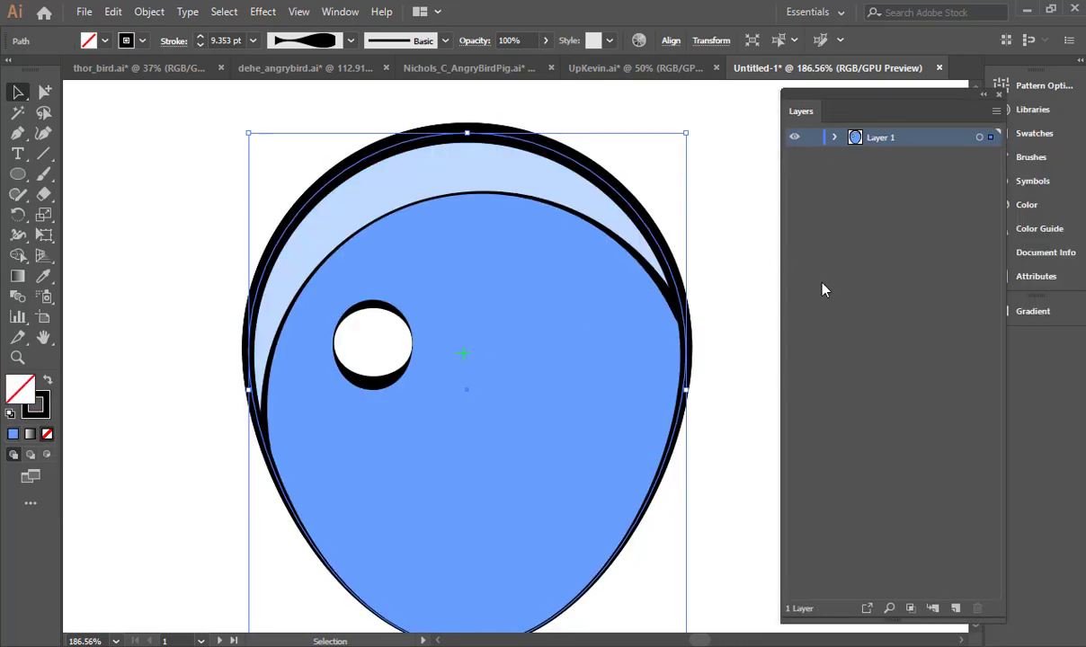
click(833, 137)
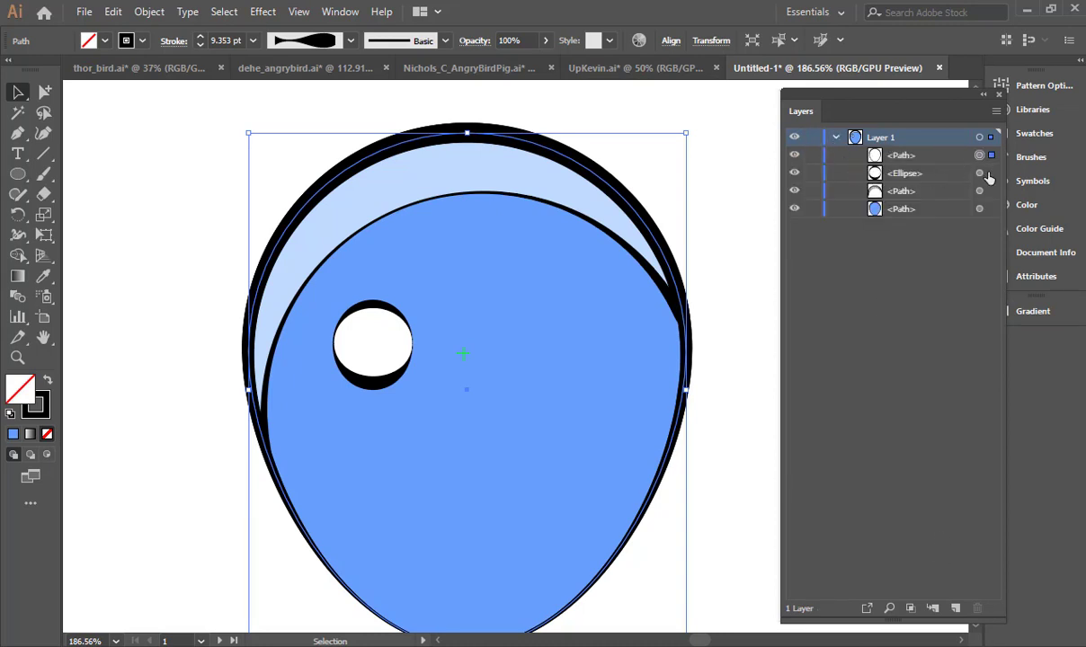
Try removing the stroke from the eye ellipse and undo the change.
click(981, 173)
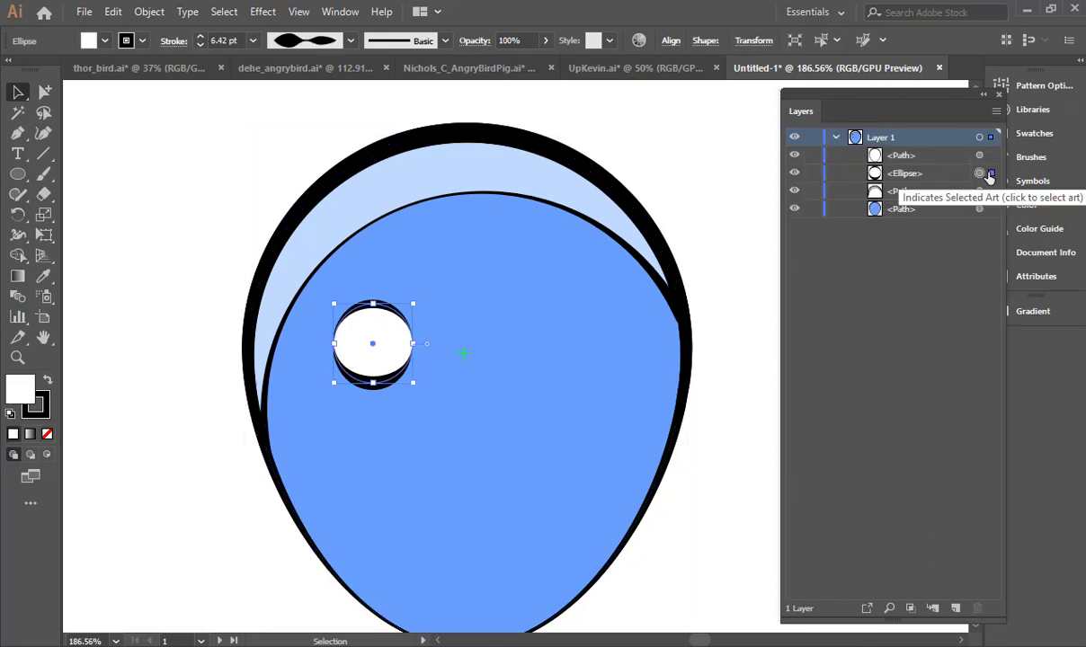
key(x)
click(49, 438)
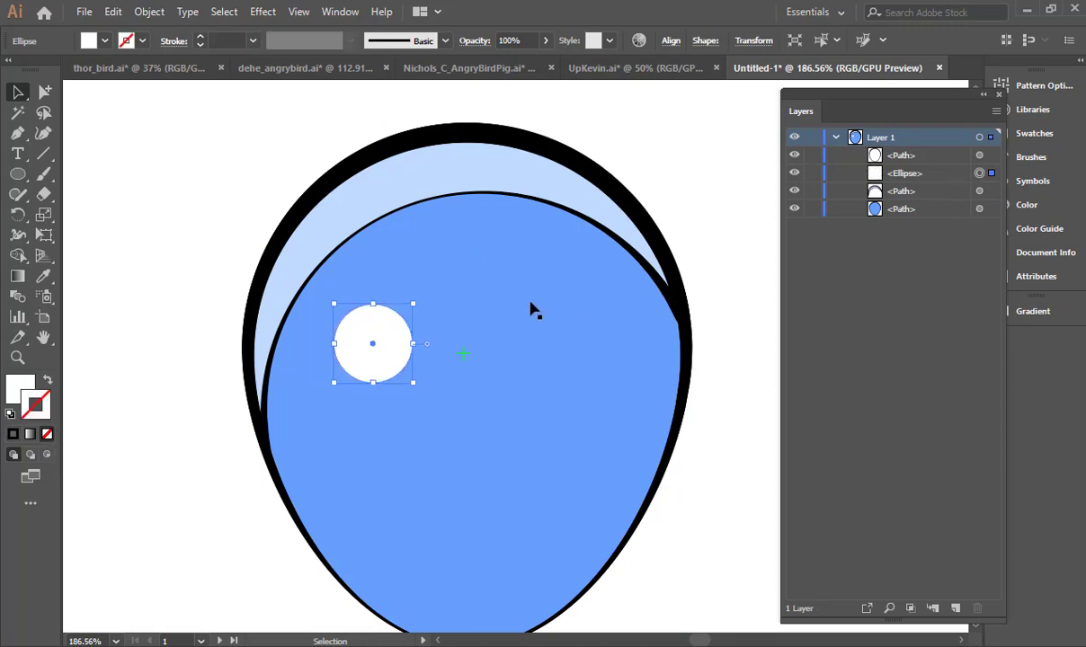
key(ctrl+z)
Remove the stroke from the crescent highlight and from the topmost unfilled head path, and clear the selection.
click(979, 190)
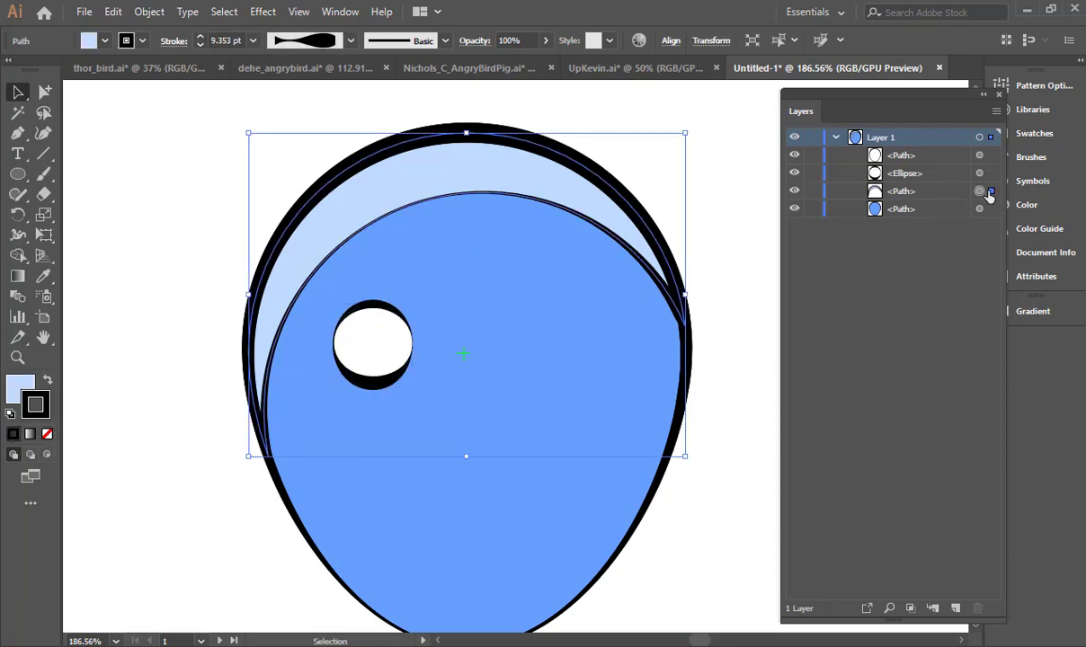
click(47, 434)
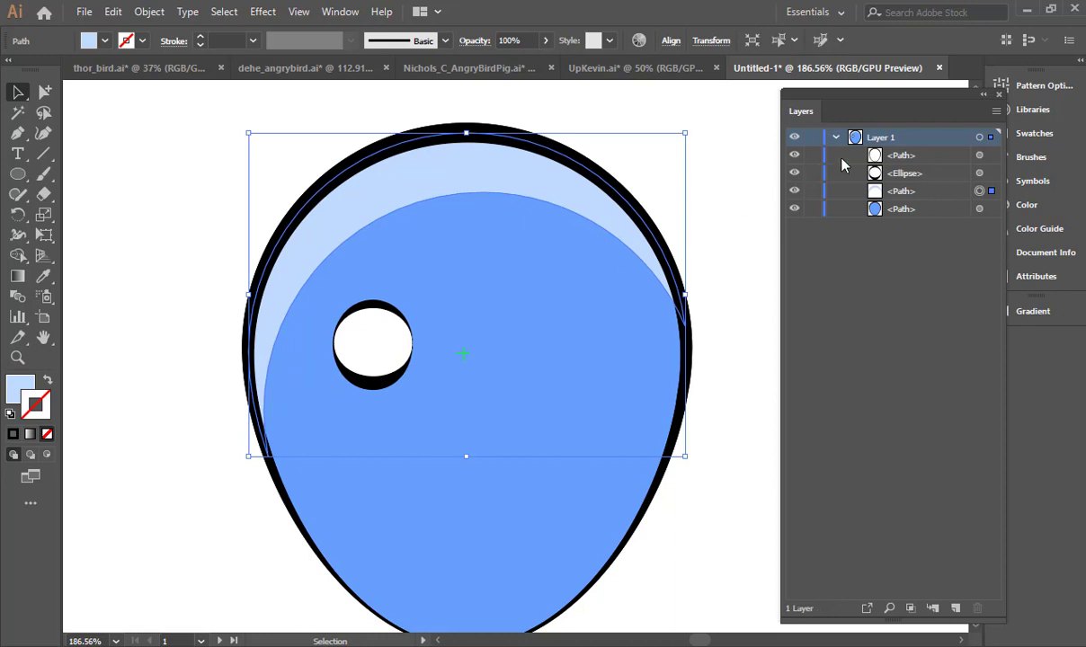
click(979, 155)
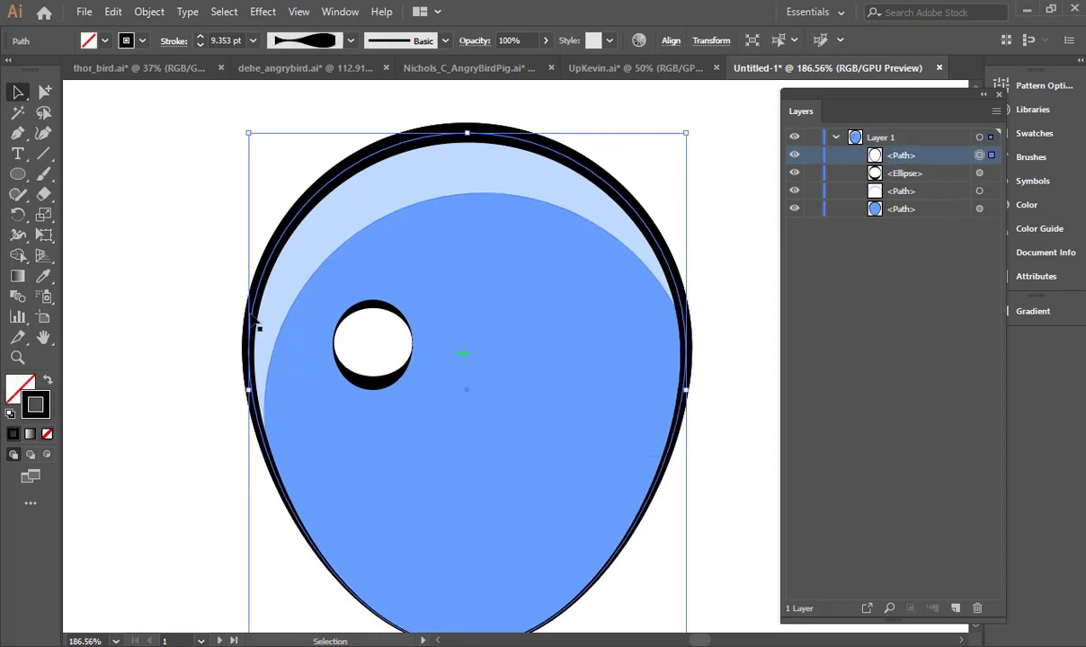
click(47, 434)
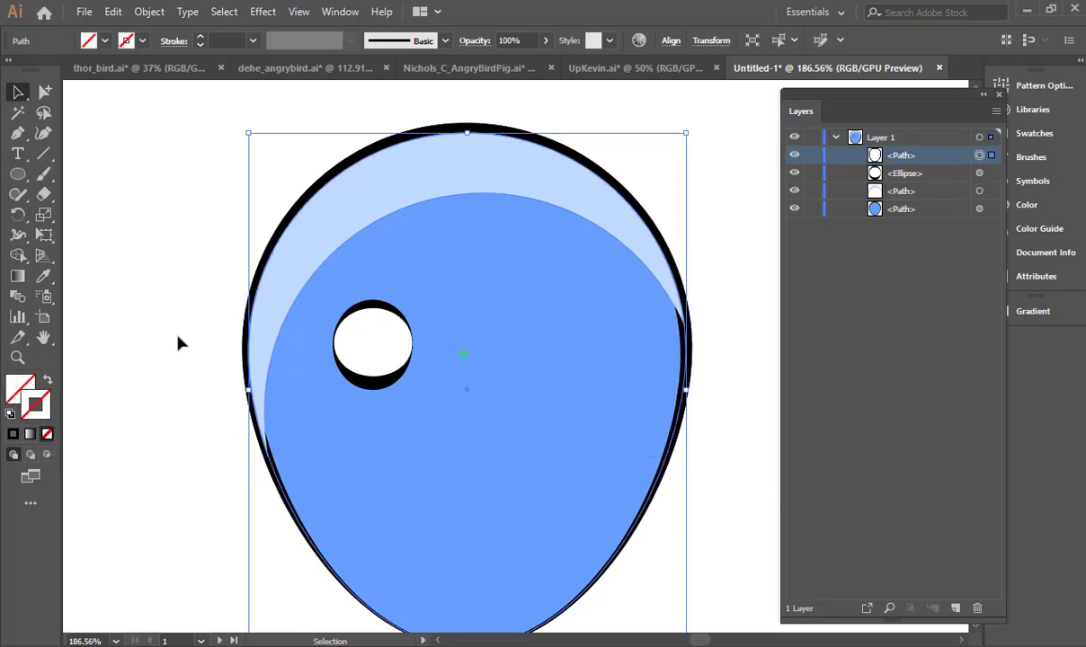
click(157, 348)
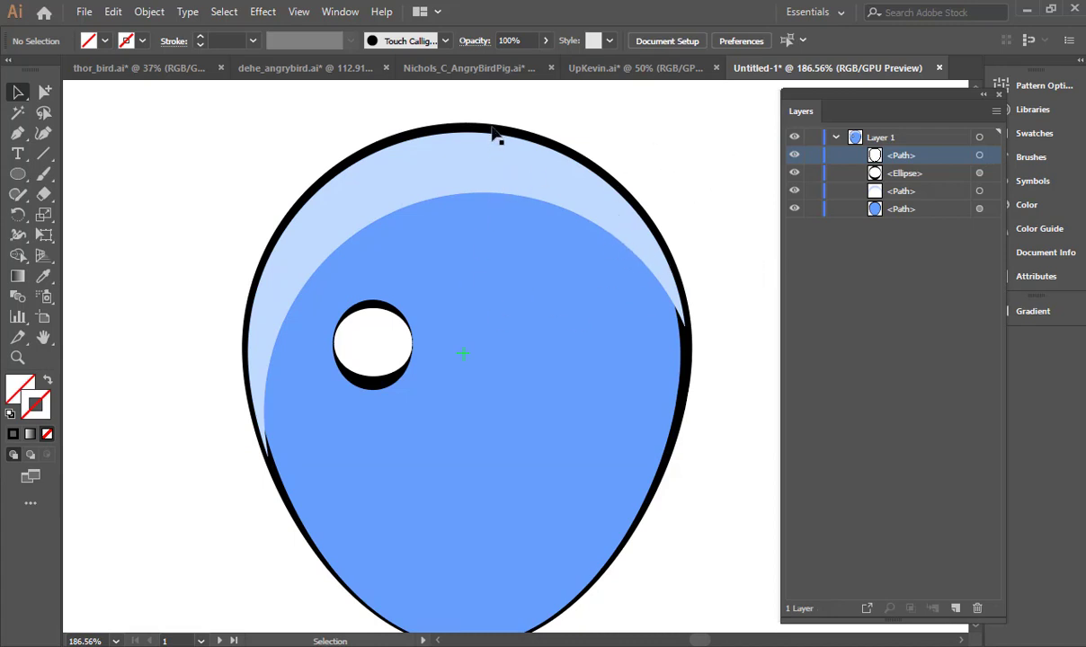
Send the crescent highlight one level back, behind the blue head shape.
click(539, 179)
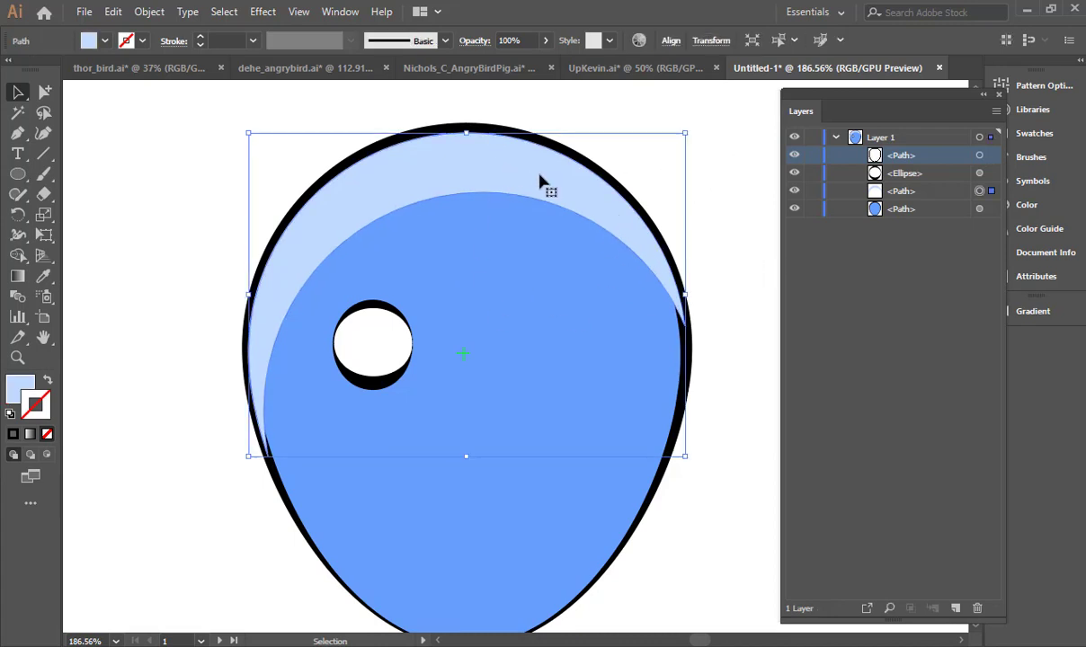
key(ctrl+bracketleft)
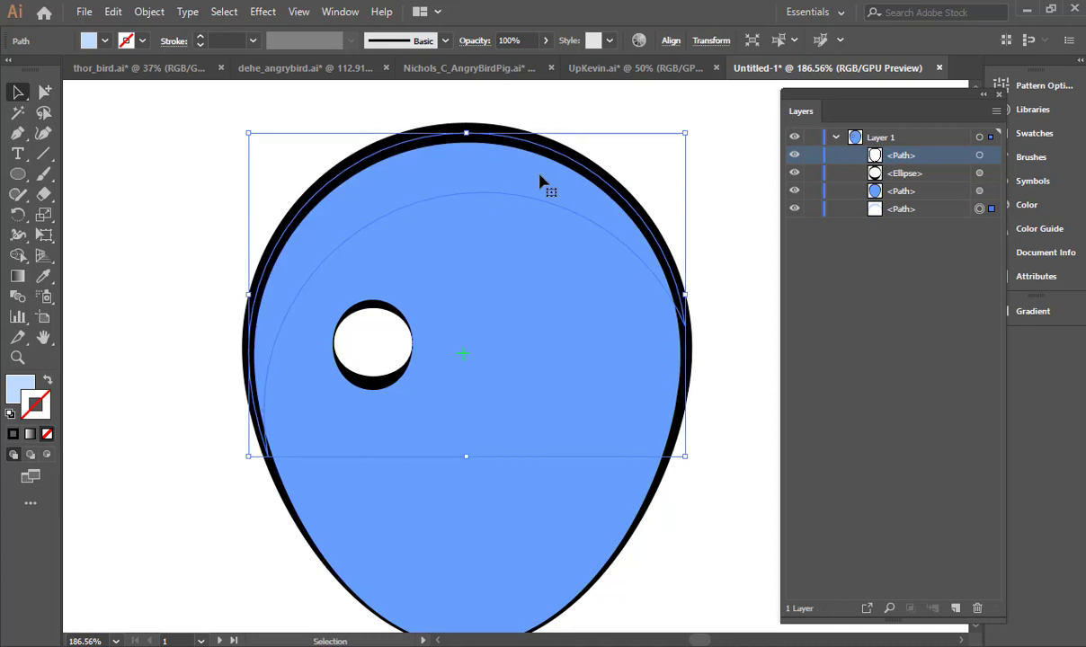
click(917, 192)
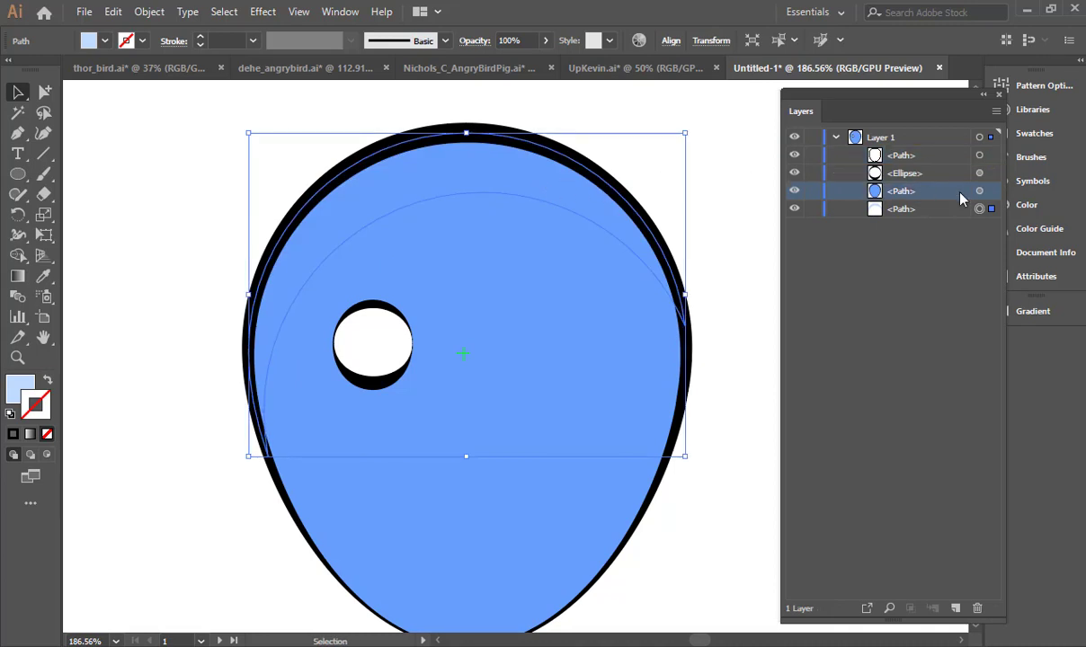
Send the blue head shape beneath the crescent highlight and remove its stroke.
click(980, 191)
key(ctrl+bracketleft)
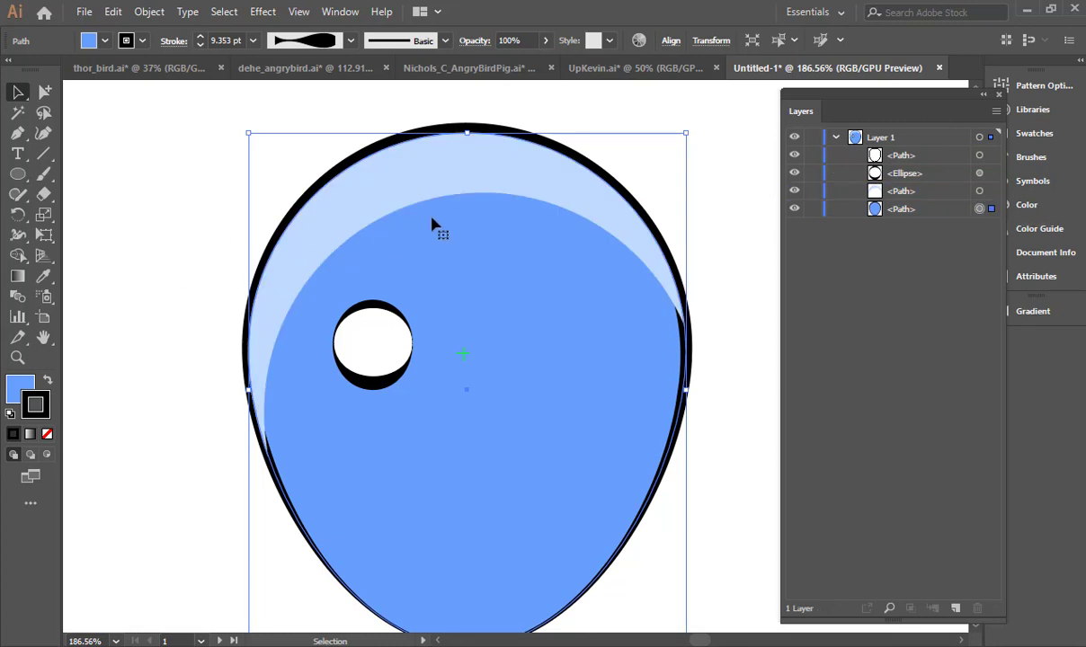
click(47, 434)
click(197, 324)
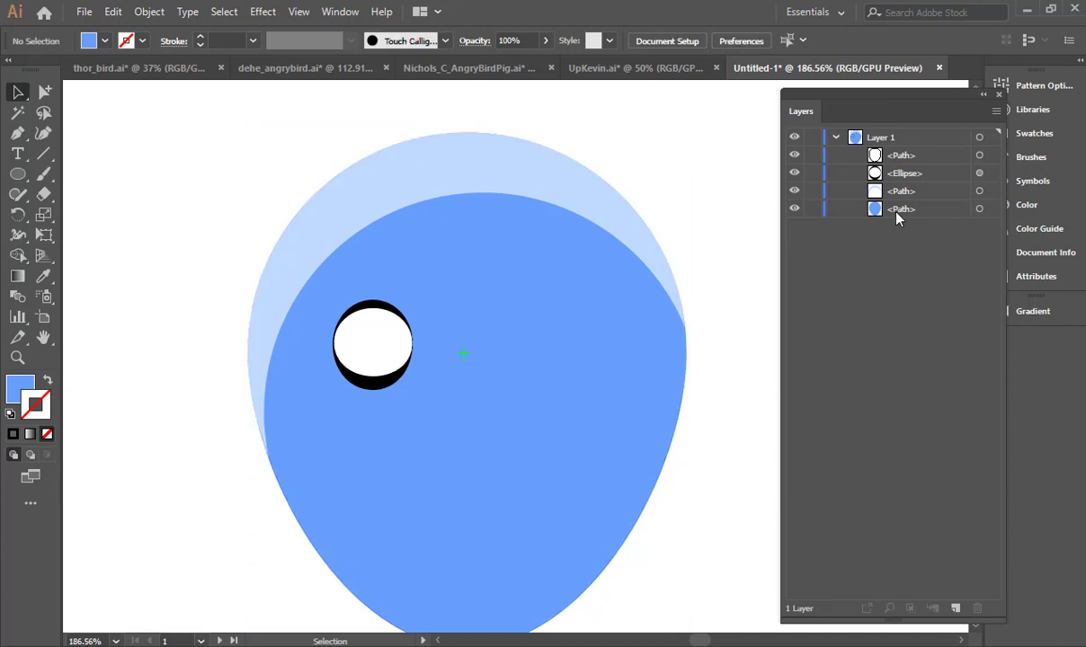
Give the topmost unfilled head path a black stroke, widen it at the top to about 8 pt with the Width tool, and deselect.
click(990, 156)
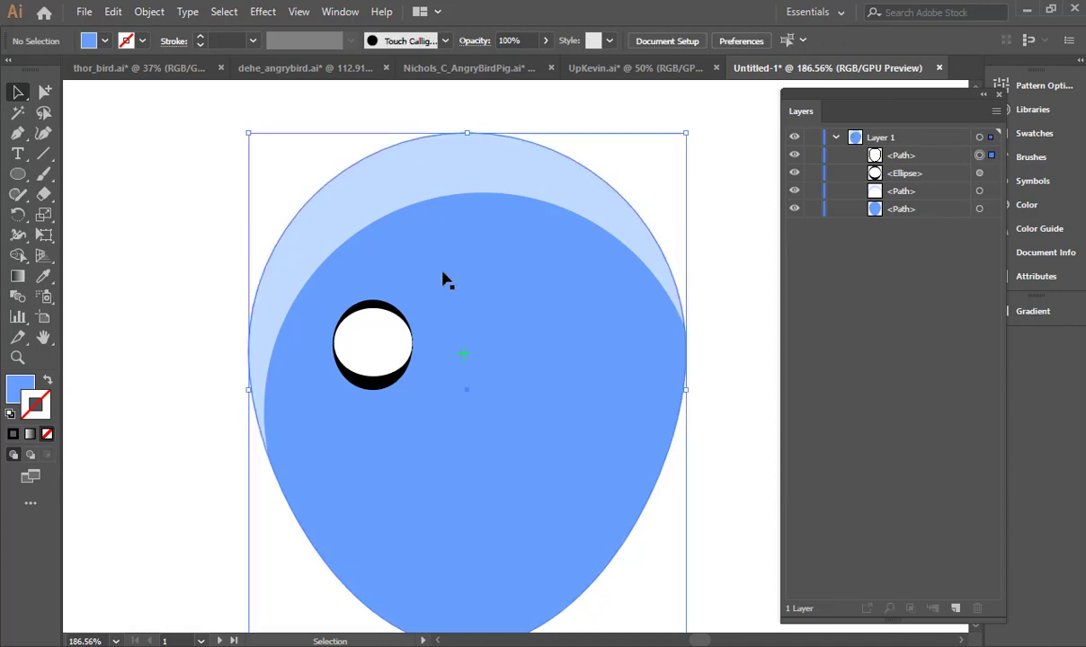
click(14, 436)
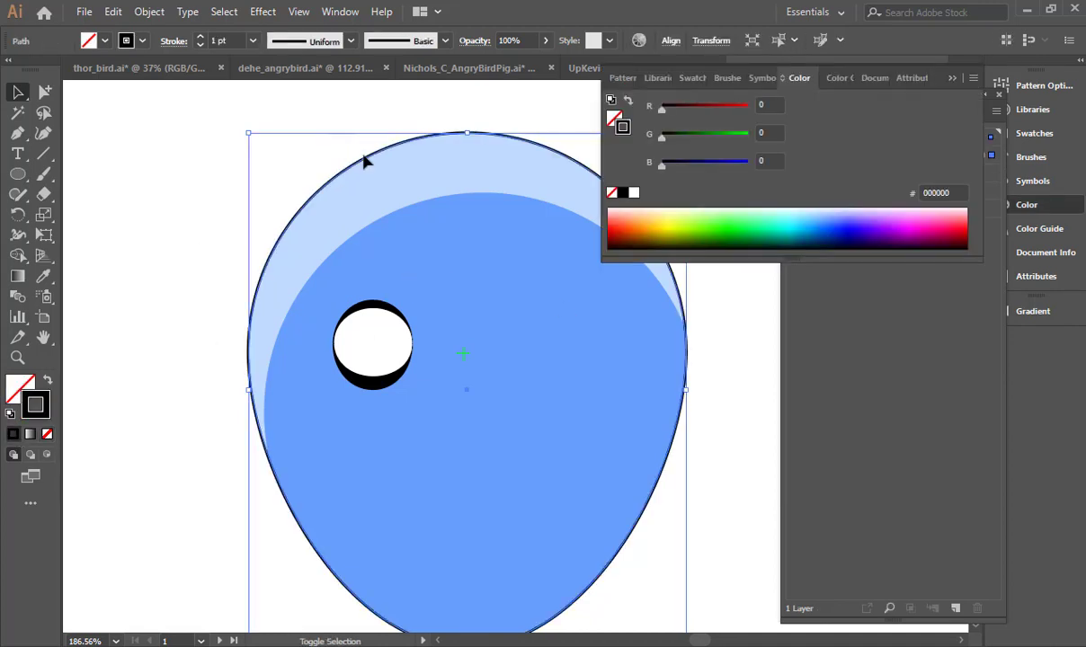
key(shift+w)
drag(468, 135, 468, 128)
key(v)
key(ctrl+shift+a)
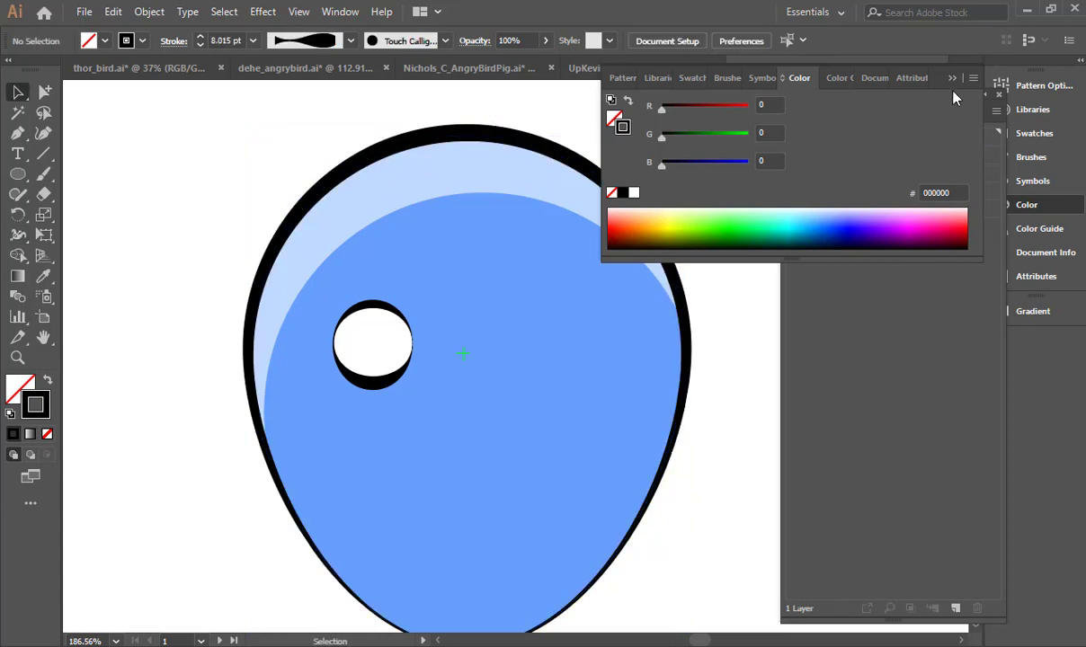
Put away the floating colour controls and collapse Layer 1 in the layer list, with the whole artboard in view.
click(953, 80)
drag(715, 272, 521, 310)
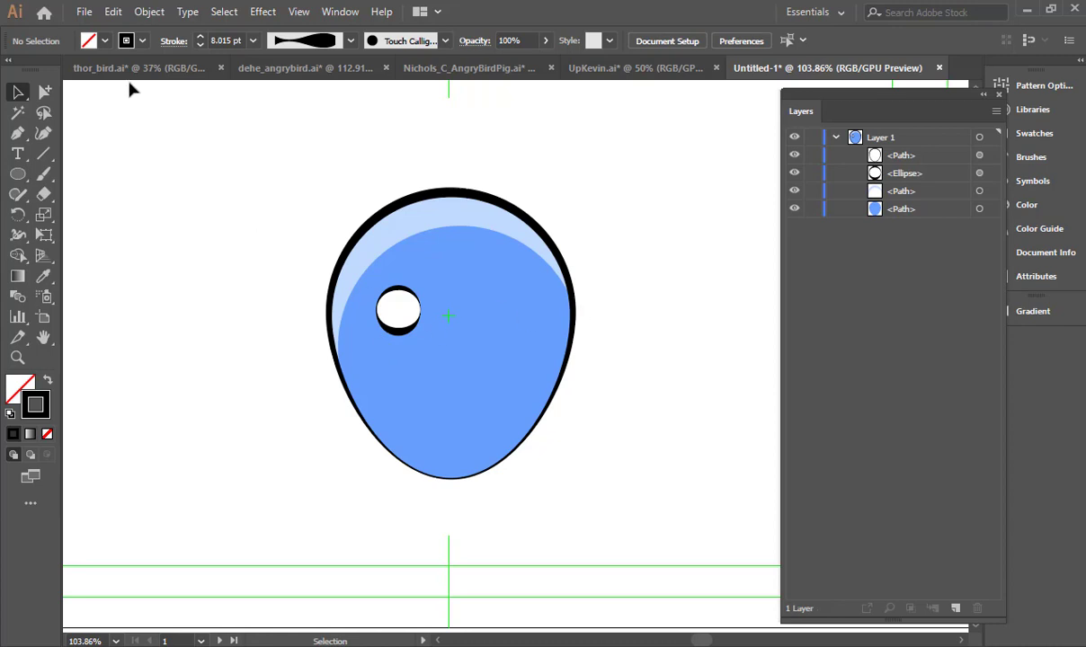
click(835, 139)
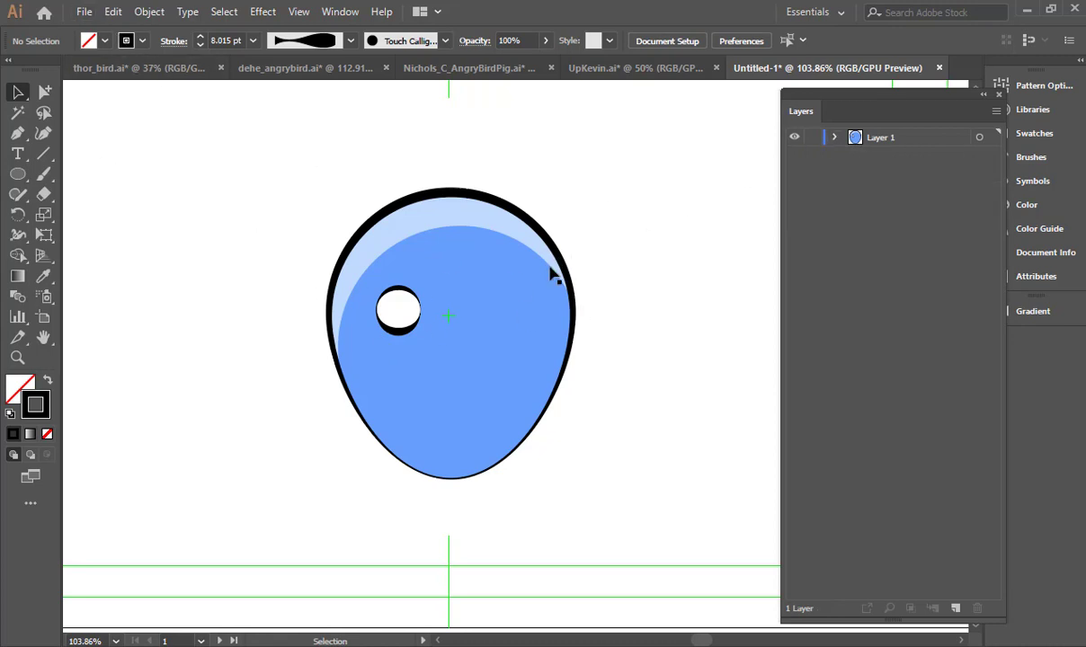
scroll(553, 277, down, 5)
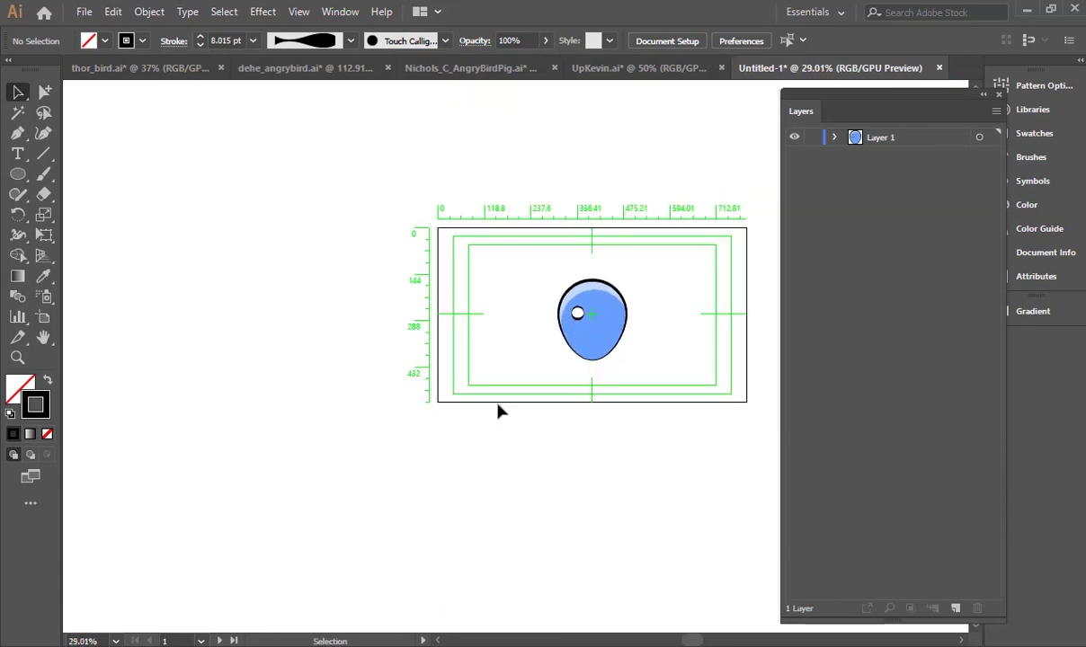
drag(597, 300, 744, 307)
drag(632, 316, 494, 317)
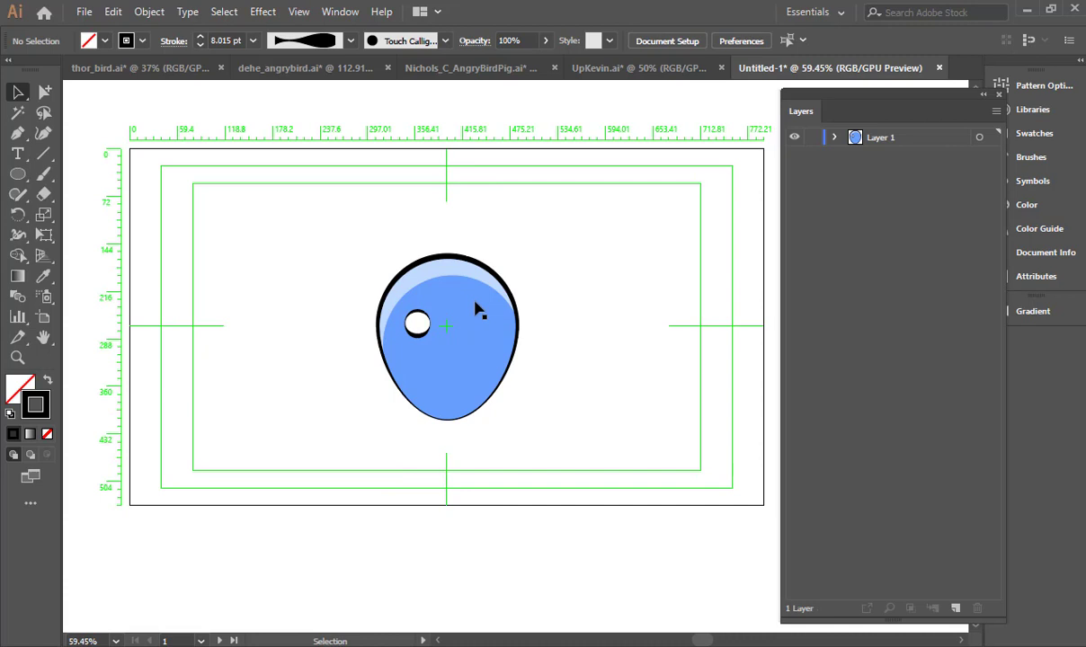
Switch to After Effects and turn off solo for Clouds layers 78 to 83 in the Environment composition.
key(alt+Tab)
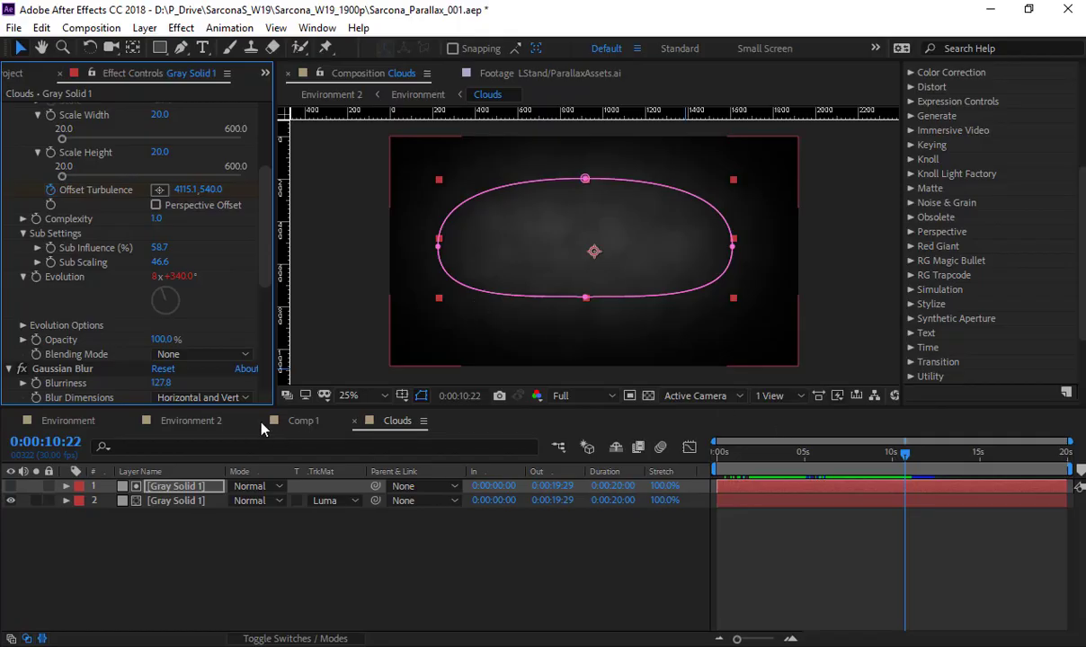
click(68, 421)
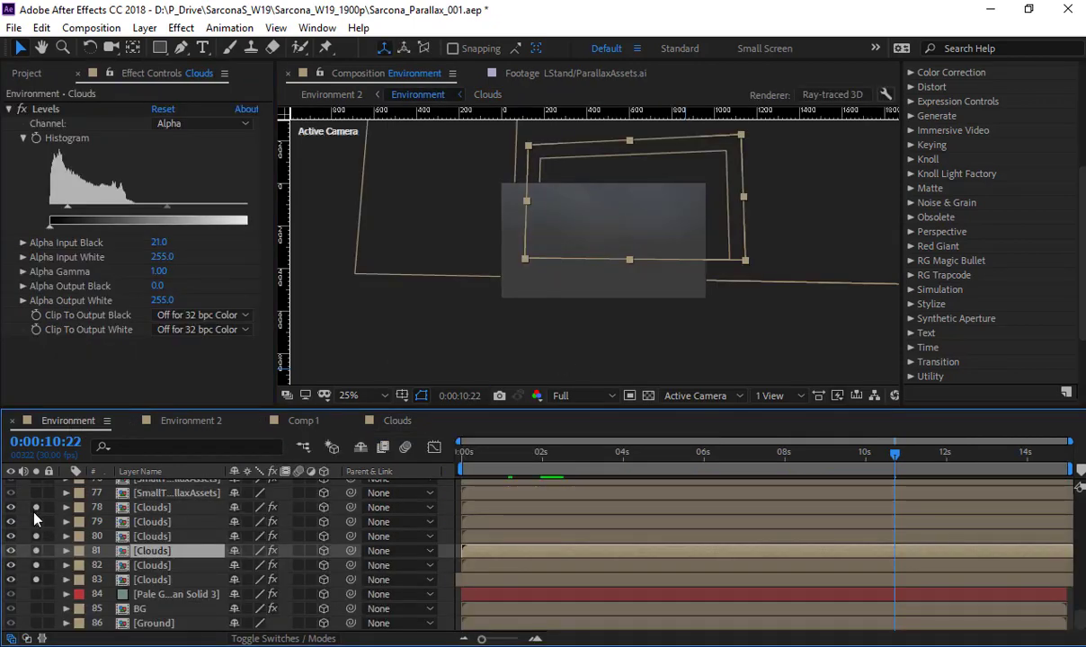
drag(34, 510, 36, 574)
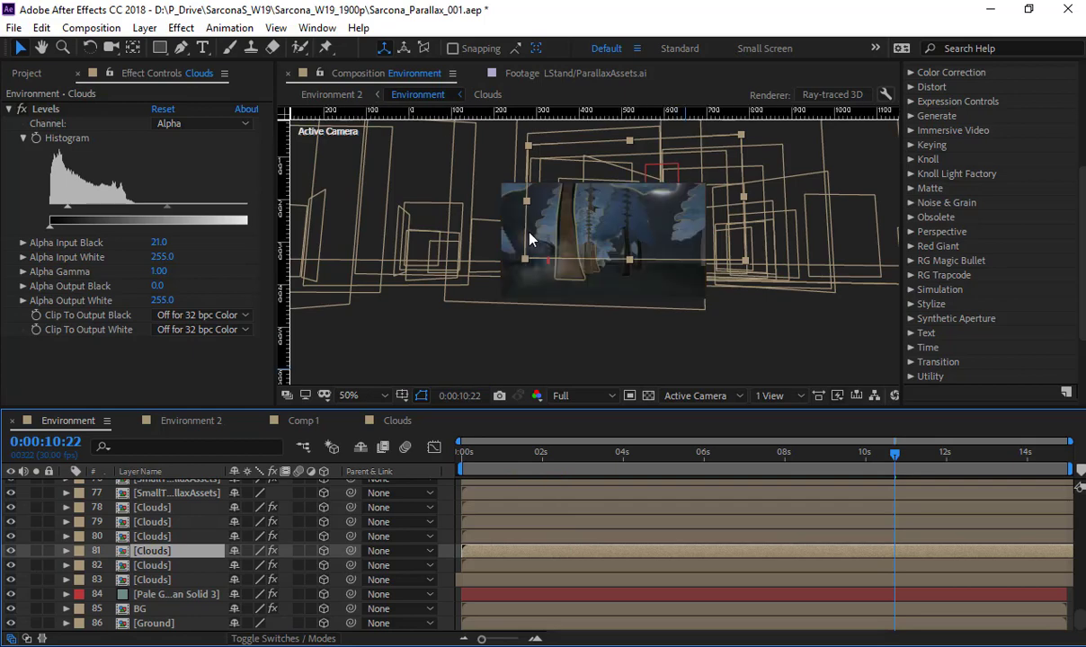
Examine the layered forest scene of the Environment composition around 0:00:11:29 and 0:00:11:08.
key(slash)
click(943, 461)
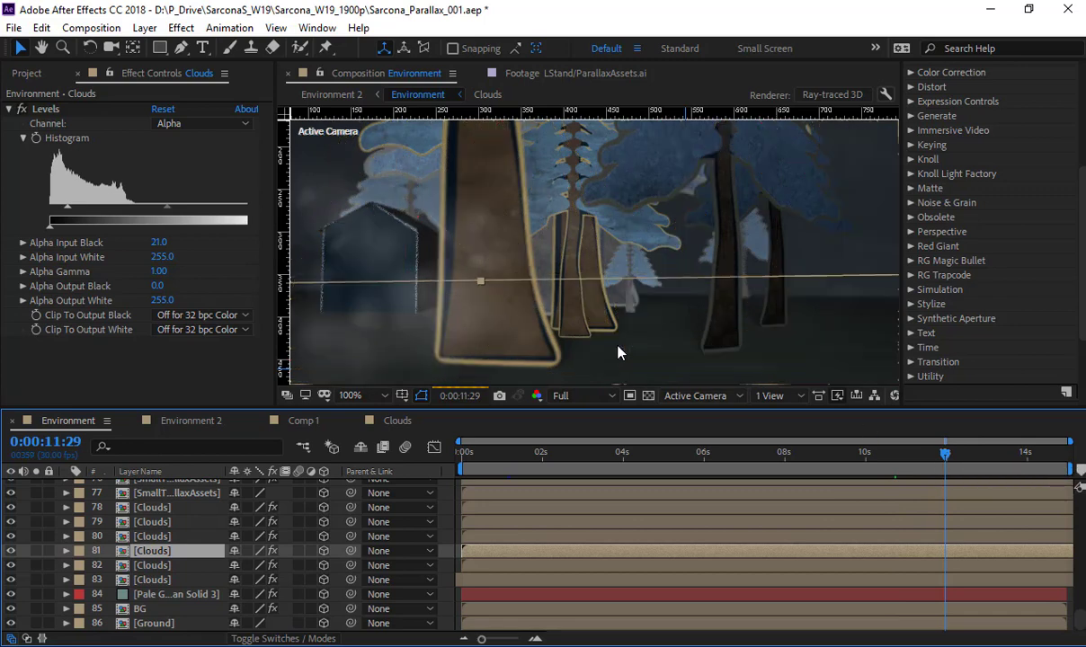
key(h)
drag(497, 278, 763, 293)
key(v)
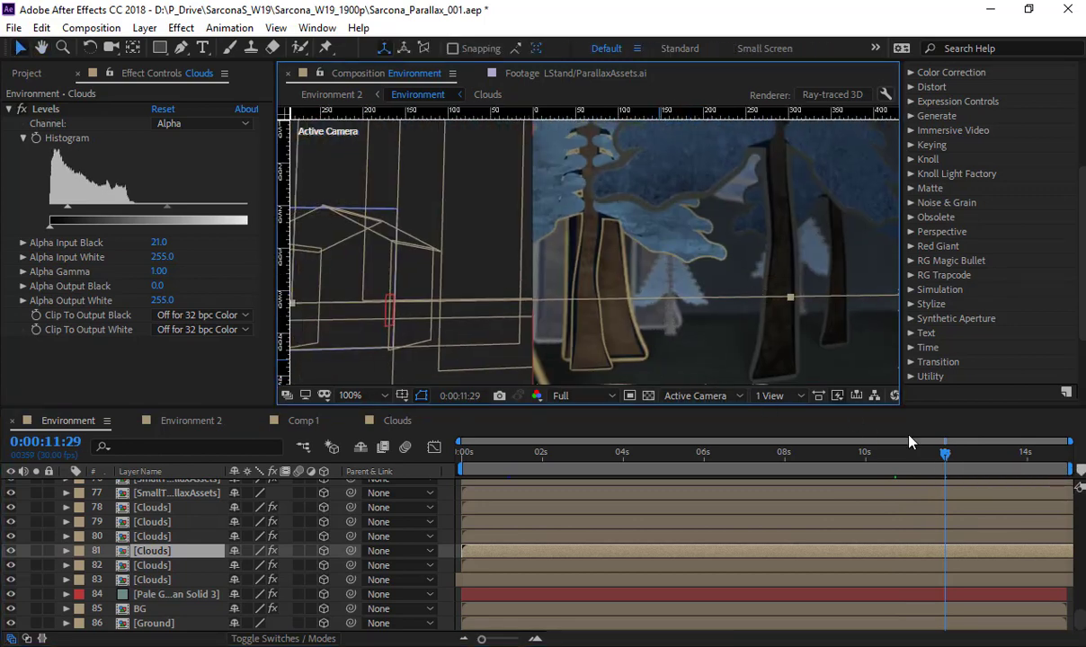
drag(939, 460, 917, 462)
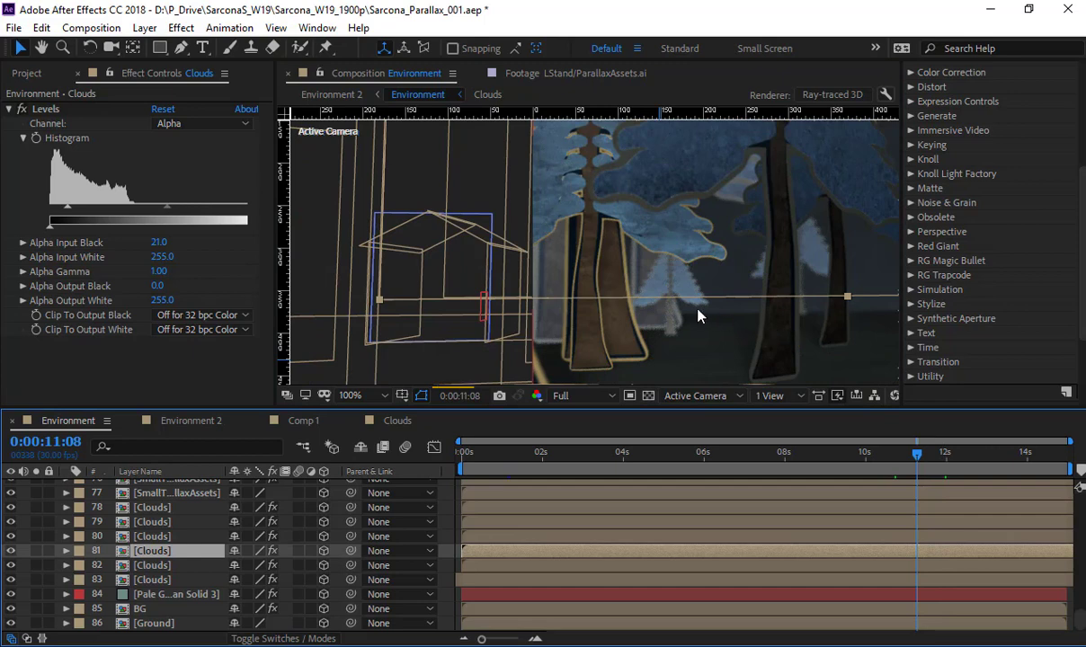
key(space)
drag(576, 193, 654, 274)
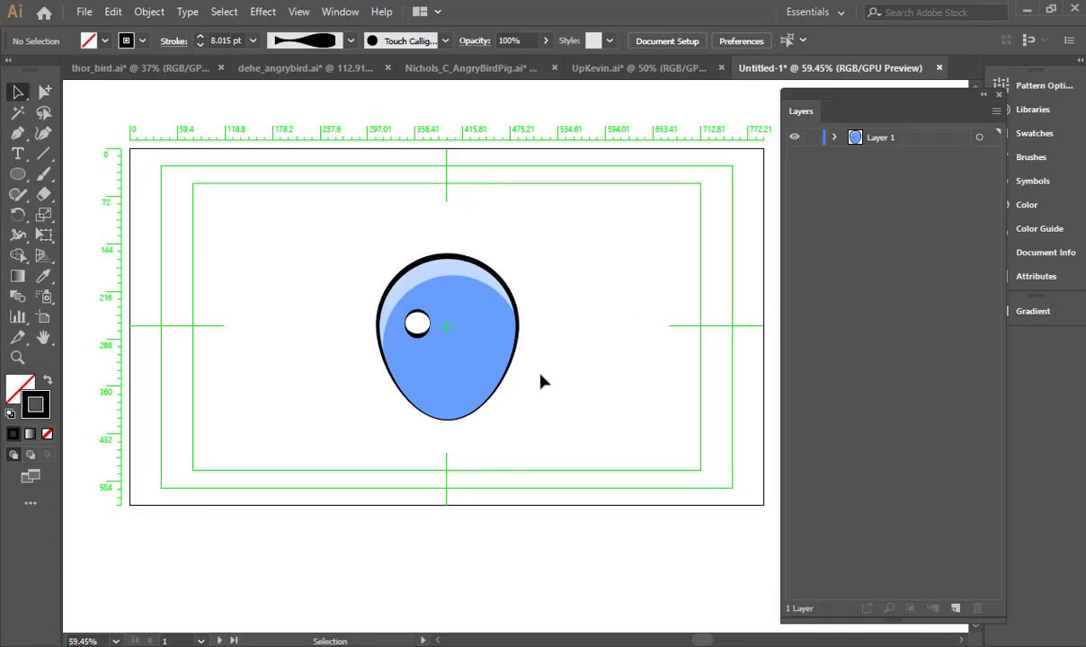
Return to Illustrator and draw a closed, slightly bent staff outline beside the blue head with the Pen tool.
drag(550, 218, 293, 479)
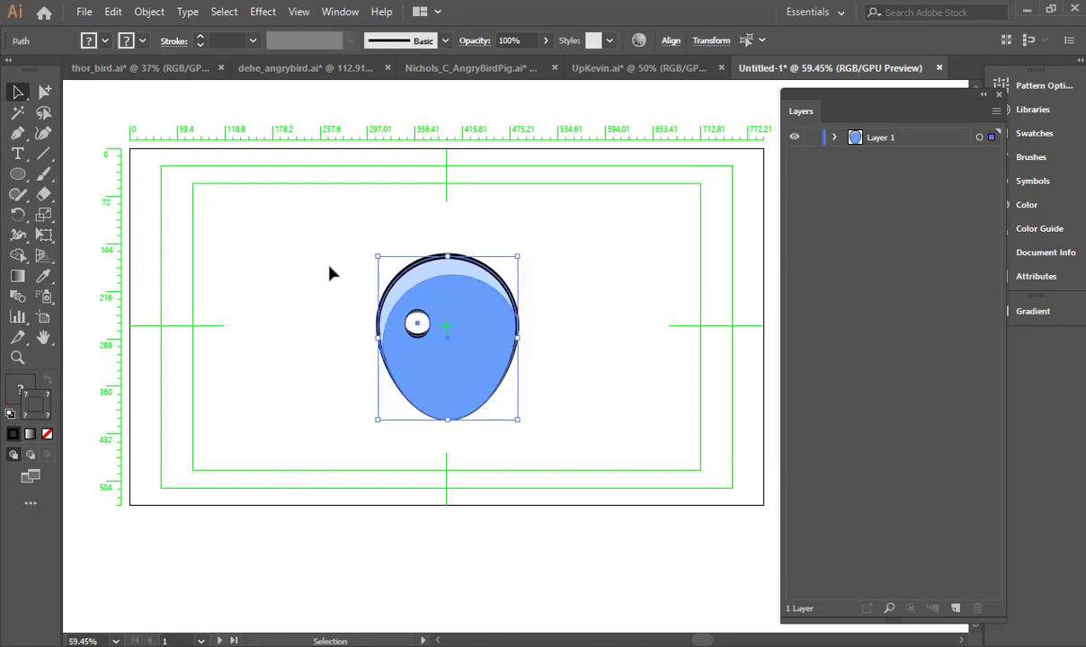
click(115, 160)
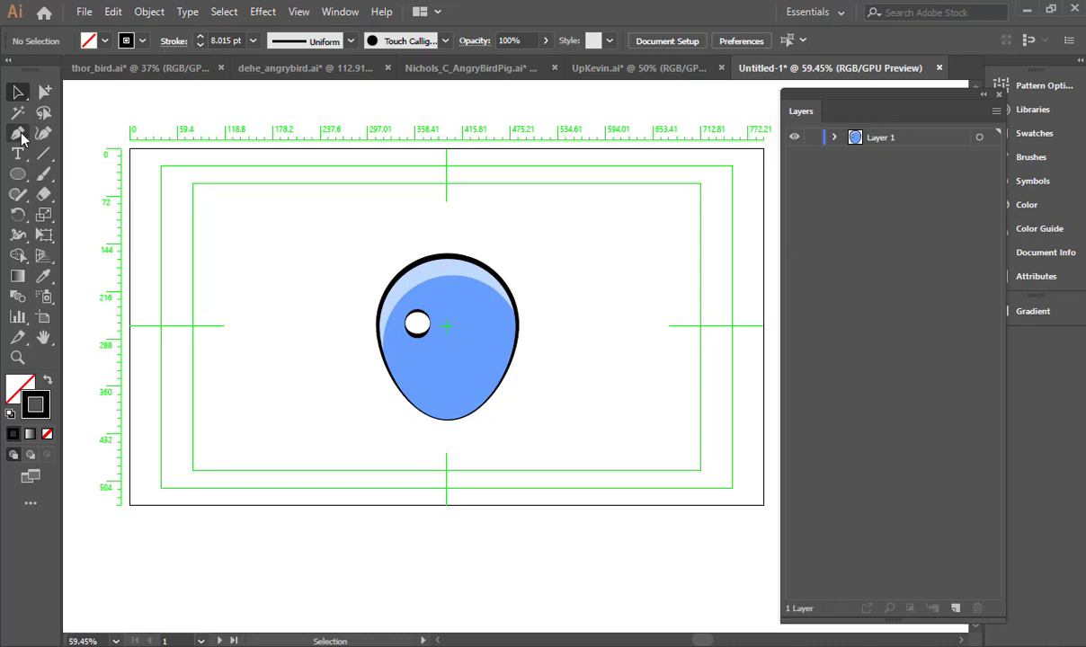
click(18, 134)
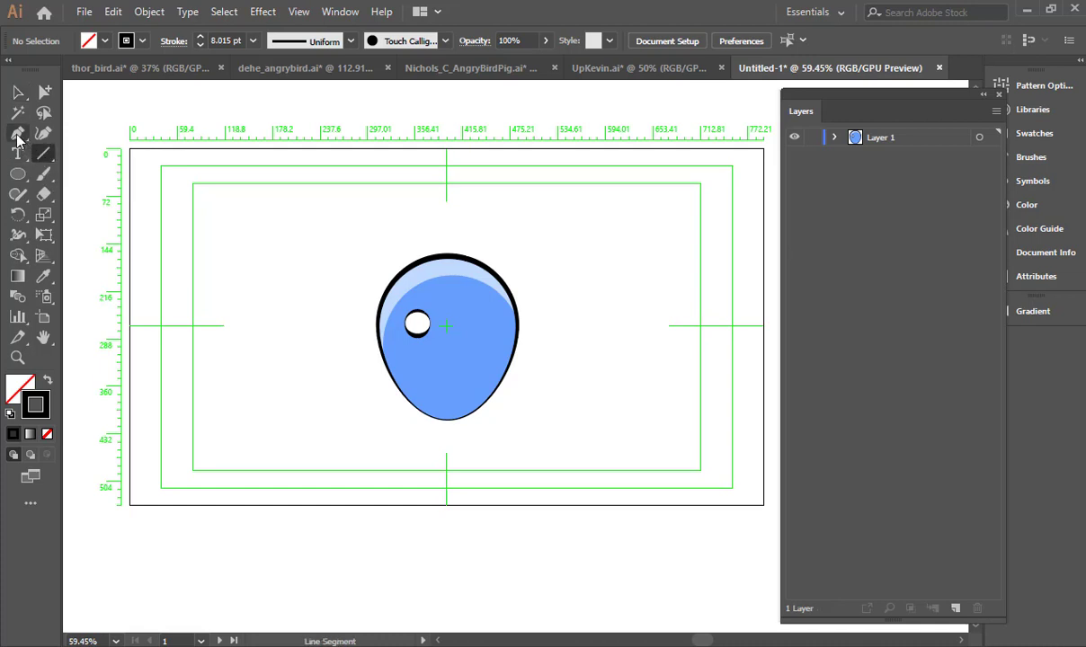
click(561, 243)
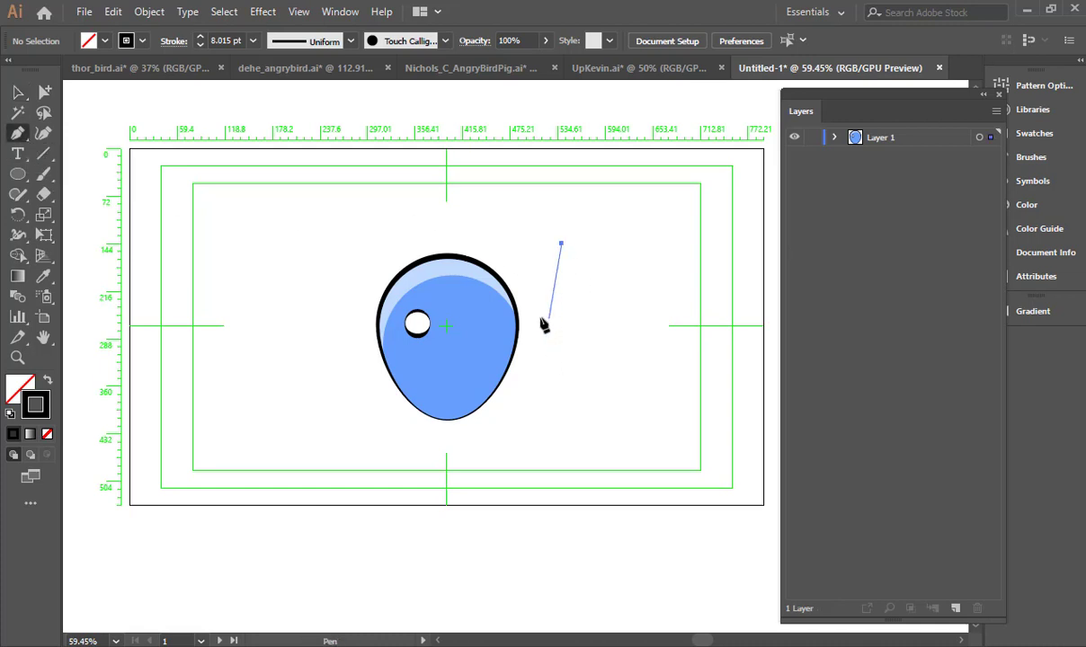
click(544, 288)
click(537, 415)
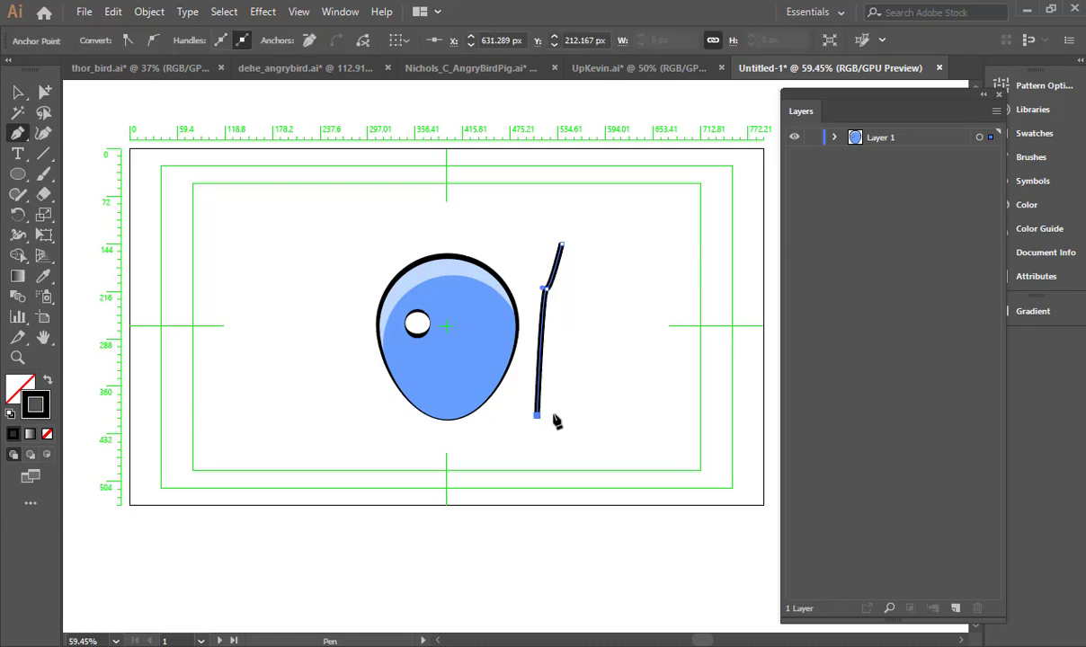
click(554, 415)
drag(557, 301, 565, 286)
click(582, 231)
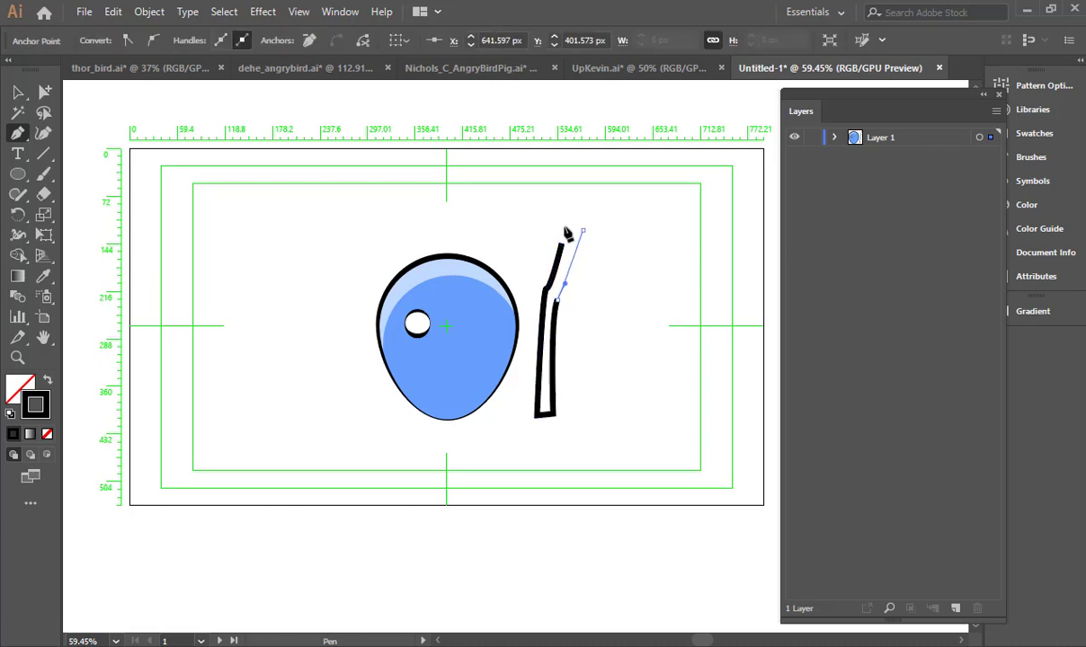
click(556, 229)
key(v)
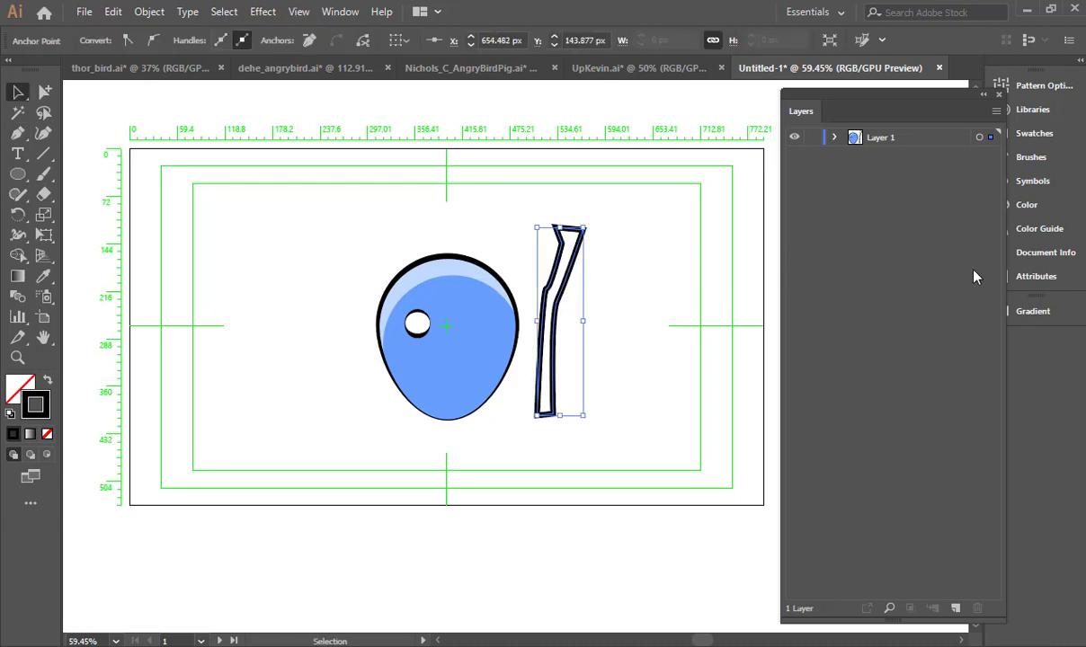
Create a layer named Staff above Layer 1, move the staff outline onto it, and clear the selection.
click(958, 608)
drag(990, 156, 989, 137)
double_click(876, 136)
text(Staff)
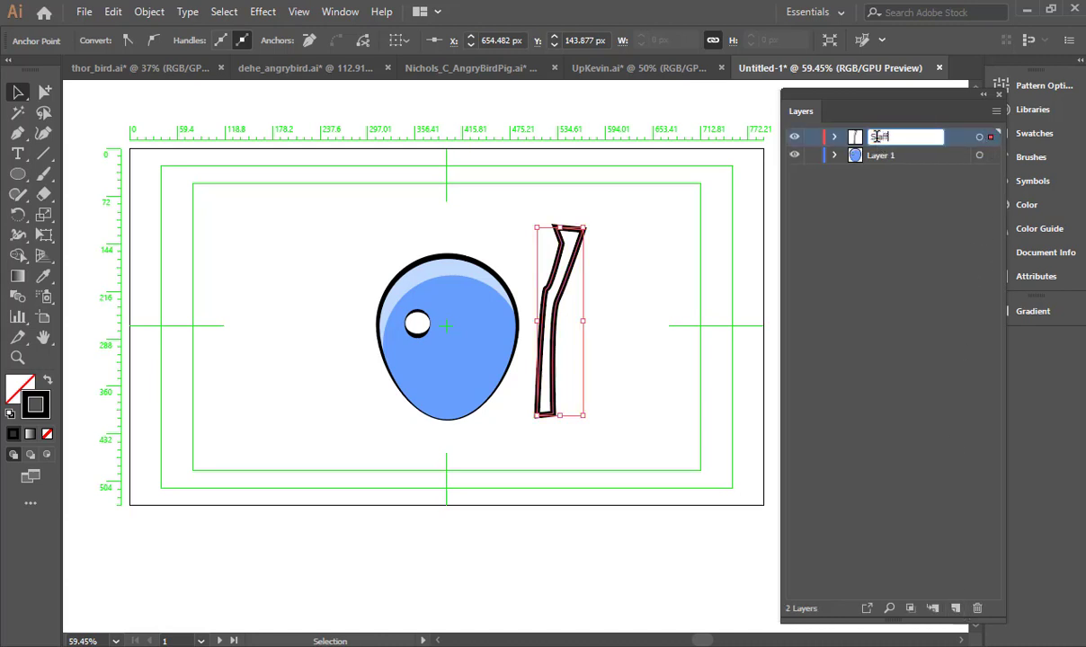
key(Return)
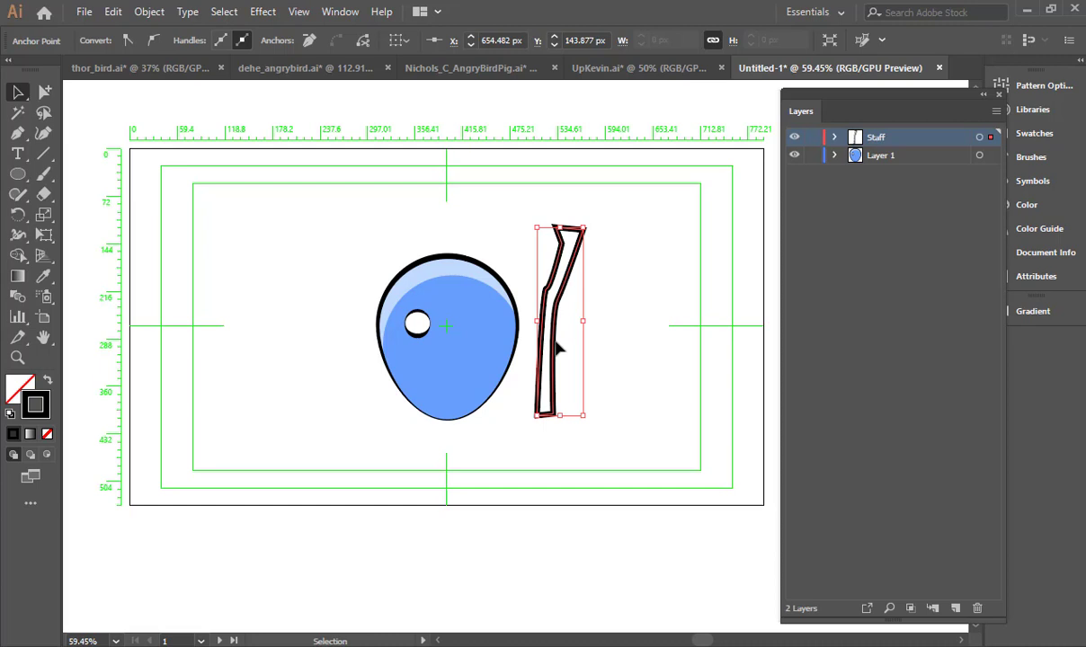
click(652, 303)
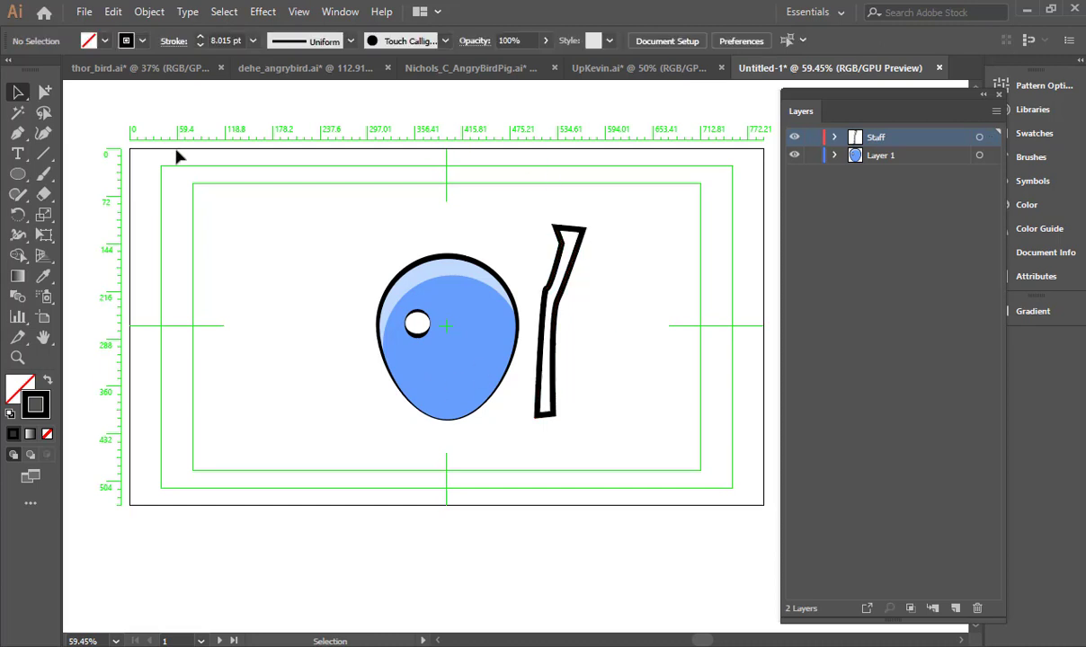
In thor_bird.ai, set the rotation pivot at the base of the helmet's front wing and rotate the wing backward.
click(125, 70)
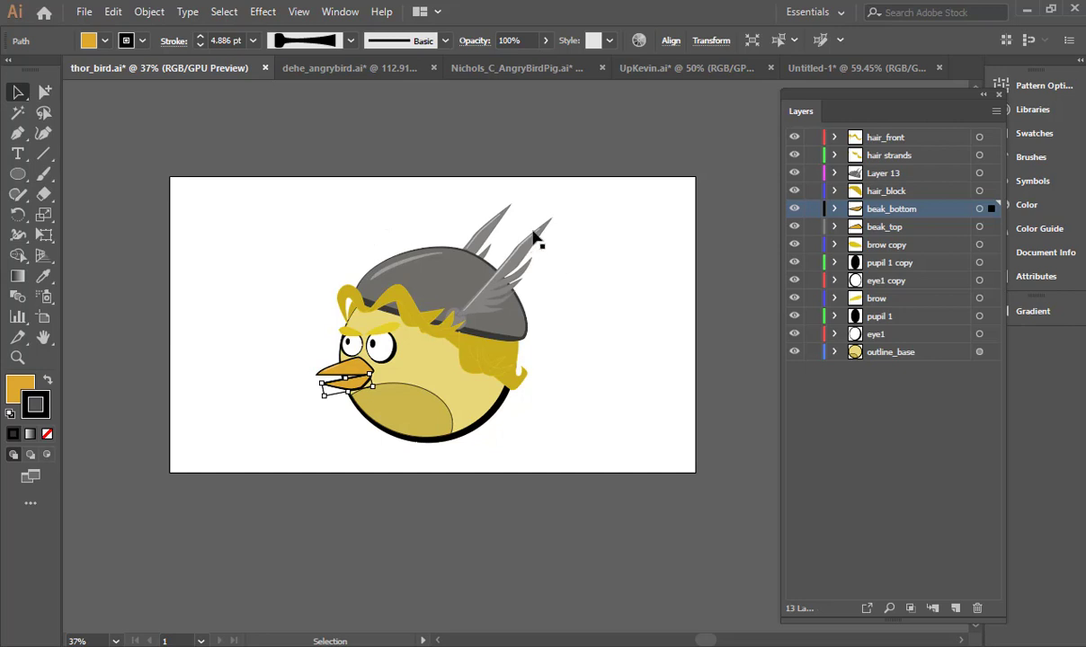
click(534, 272)
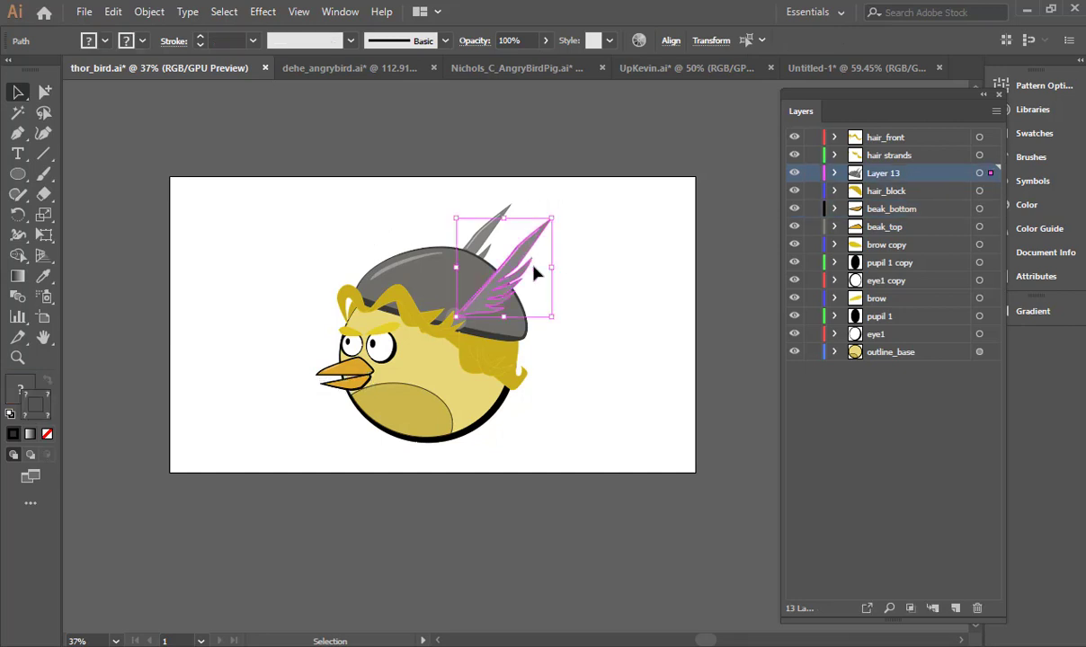
key(r)
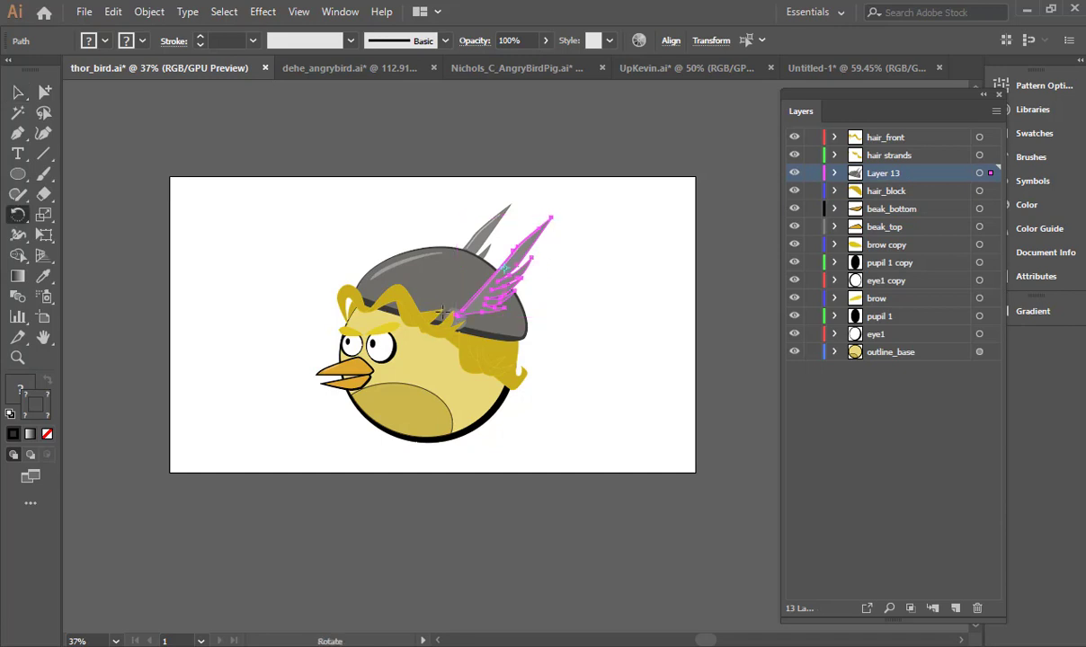
click(462, 313)
drag(520, 195, 557, 286)
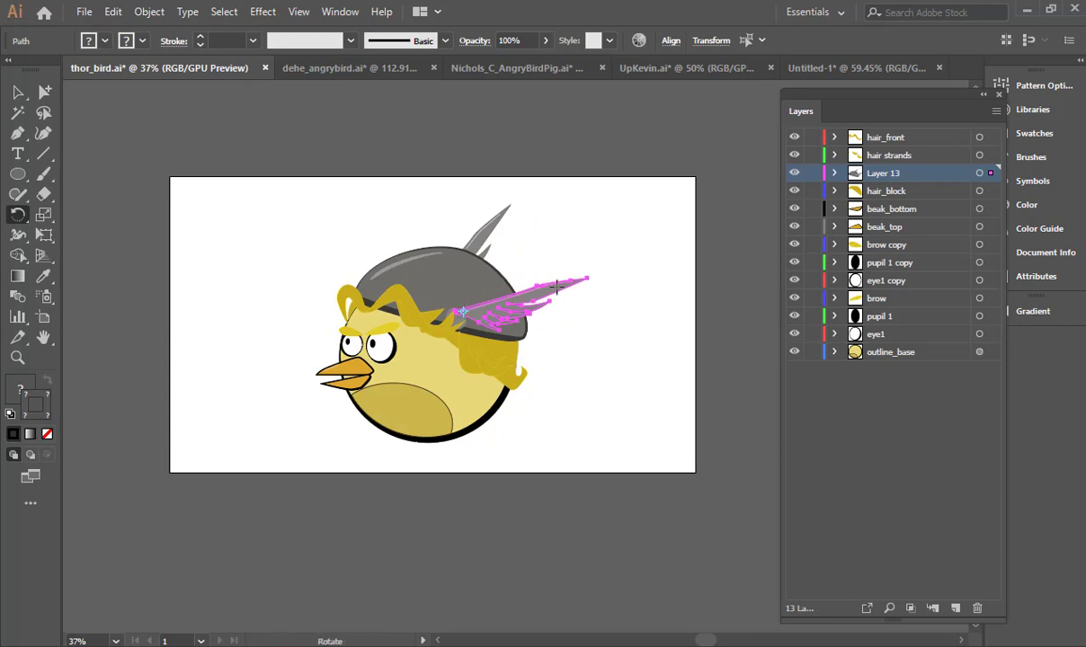
key(ctrl+z)
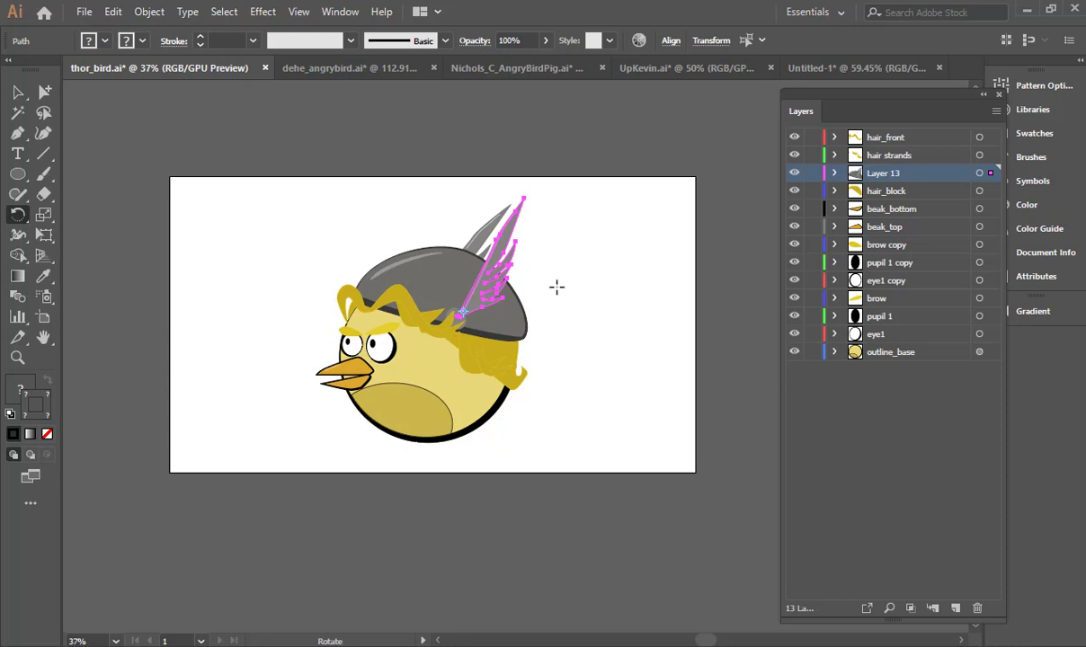
drag(557, 287, 548, 227)
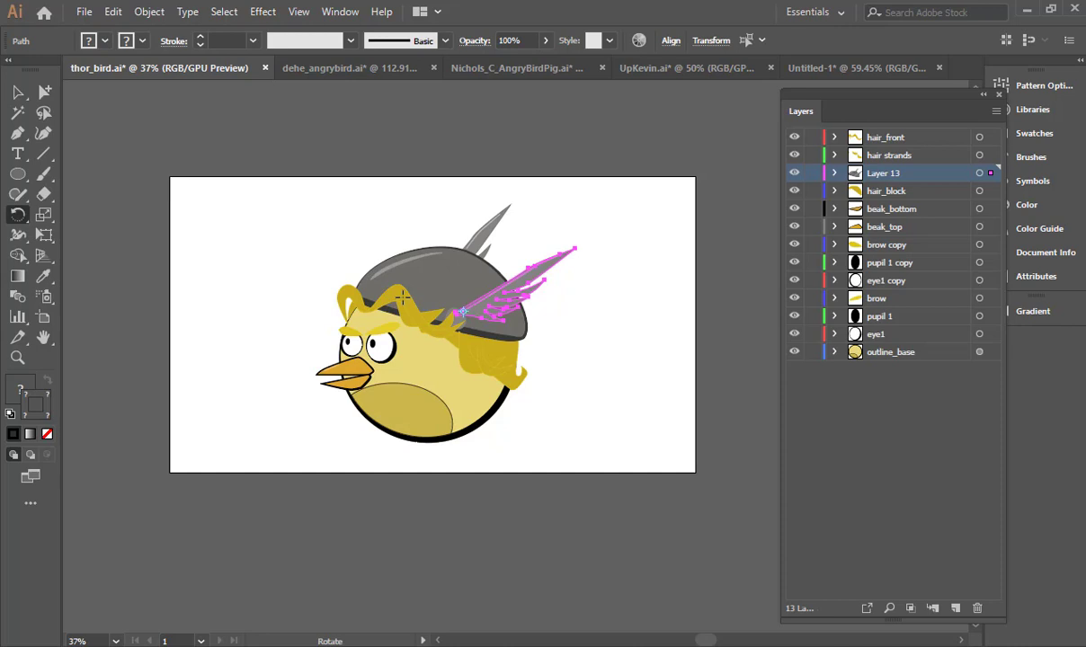
Examine the blue bird document up close, from its hair and highlight down to its eyebrows, beak and belly.
click(366, 65)
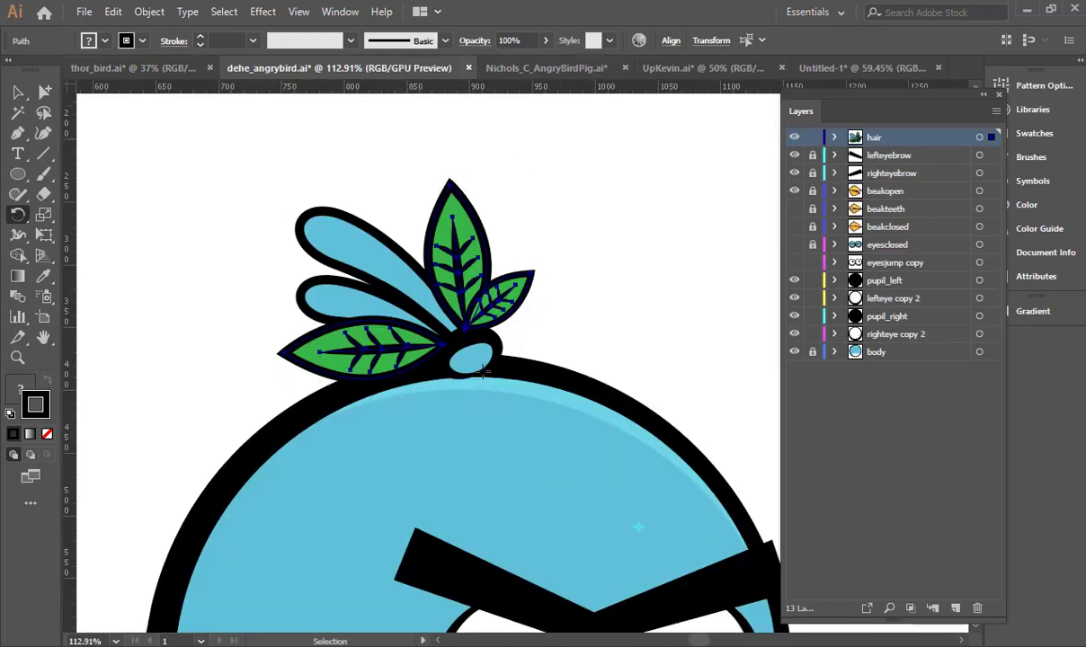
key(v)
key(ctrl+0)
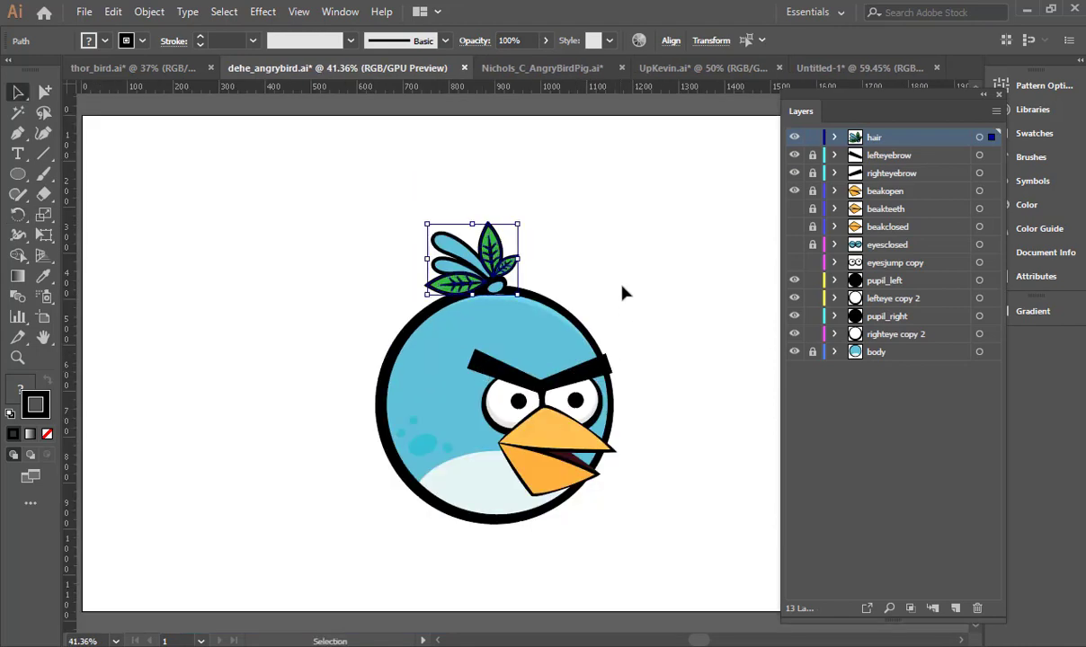
click(623, 288)
drag(474, 306, 746, 317)
drag(618, 307, 514, 354)
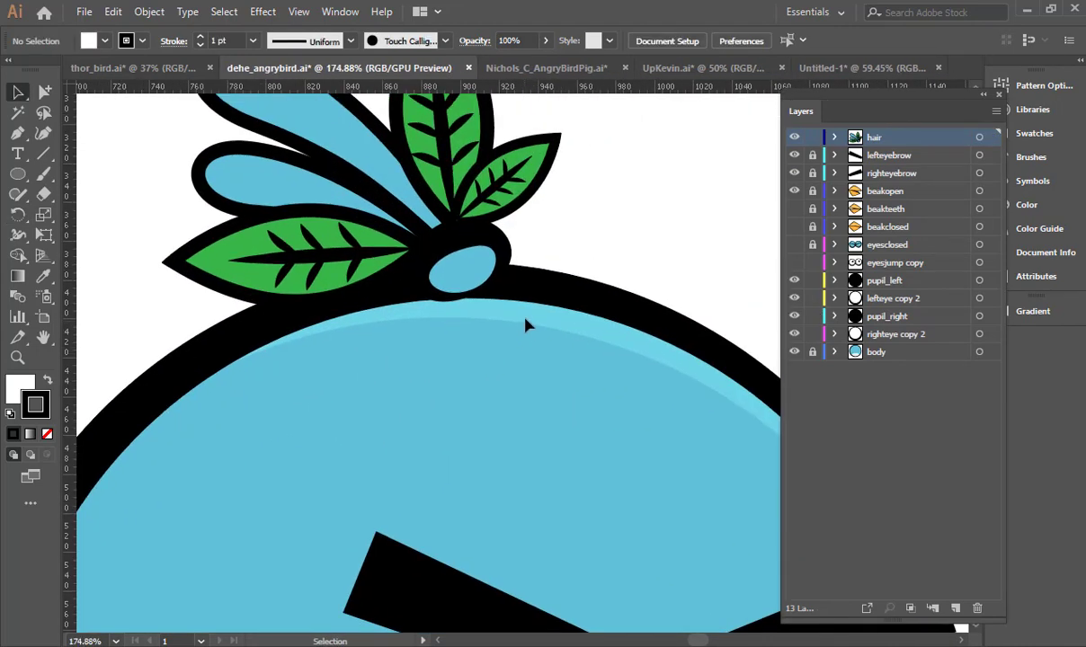
drag(547, 572, 533, 139)
drag(430, 593, 431, 157)
drag(414, 352, 472, 425)
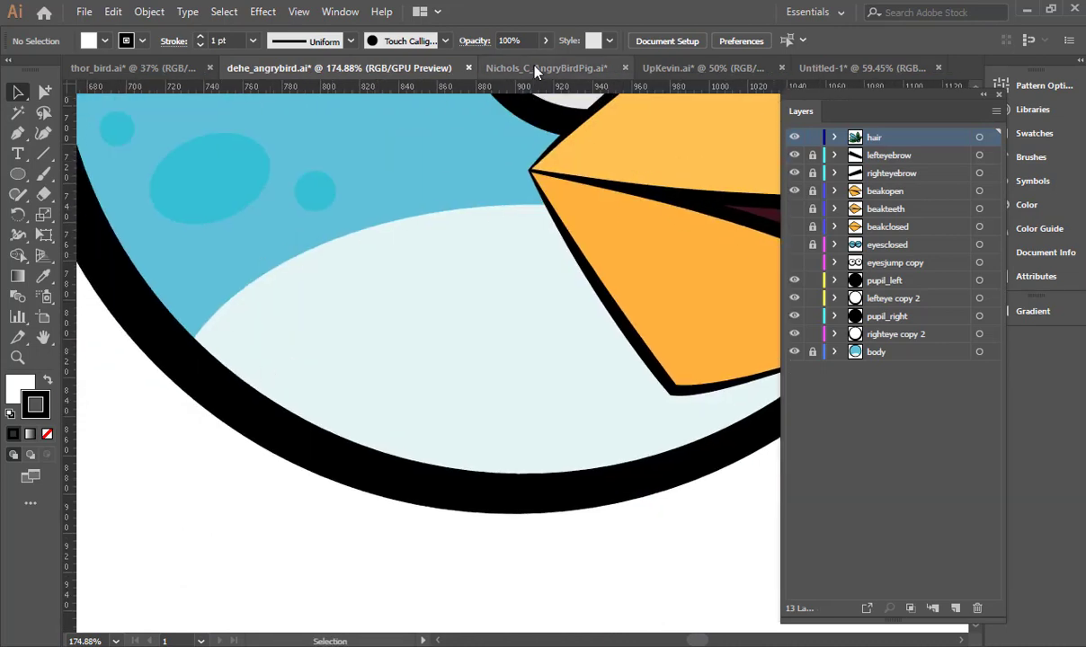
Review the layered artwork of the helmeted pig document and UpKevin.ai, displaying the rulers around the colourful bird.
click(505, 65)
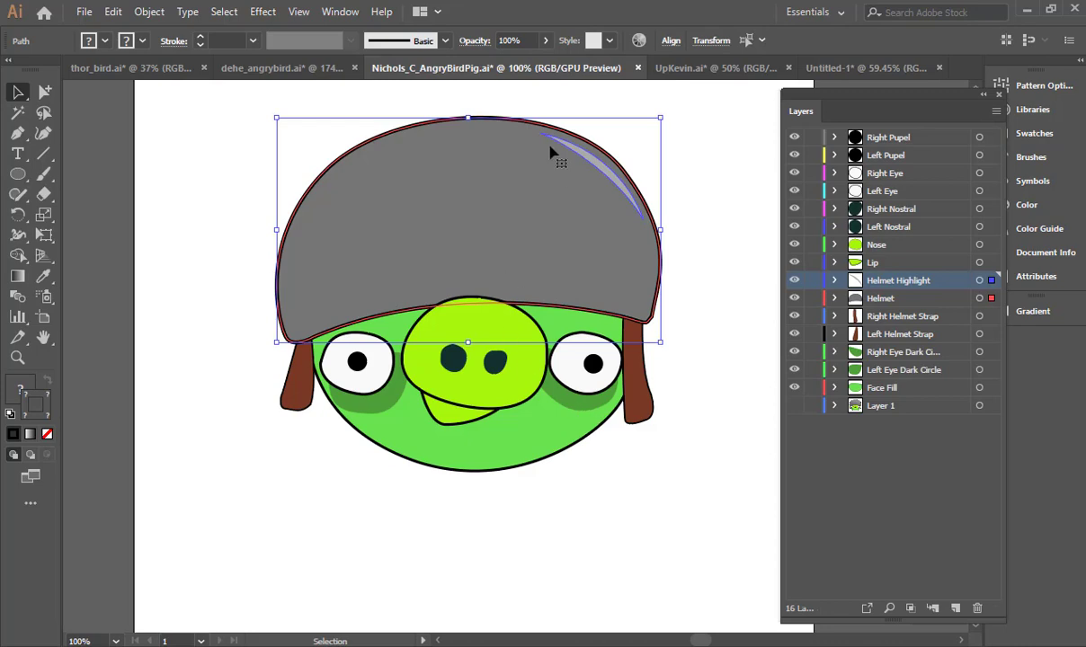
click(692, 72)
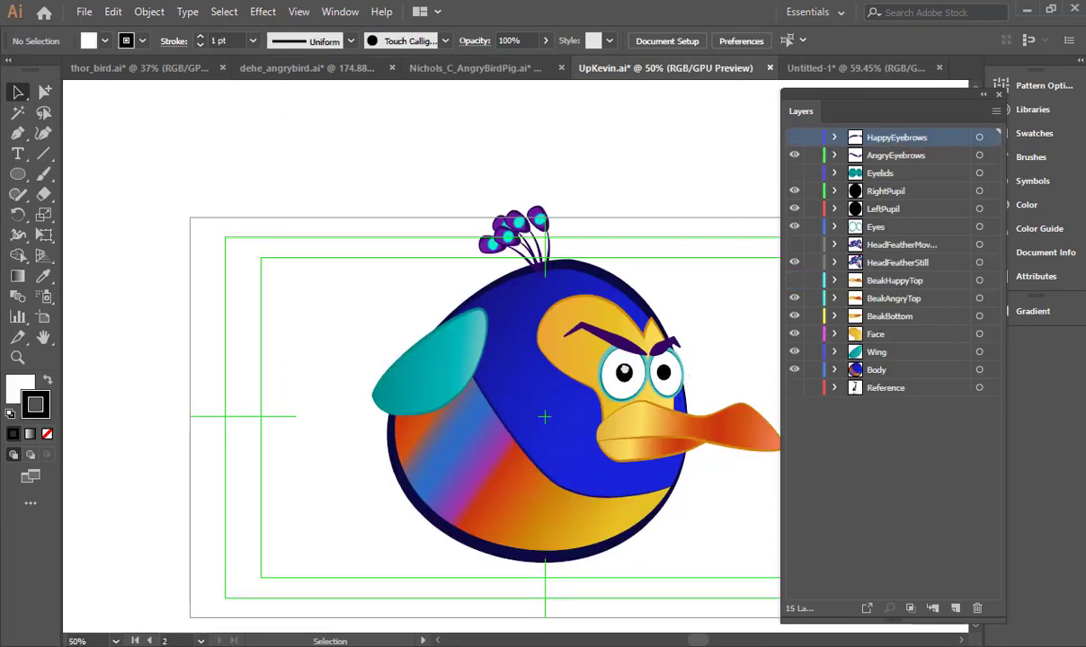
drag(525, 482, 373, 409)
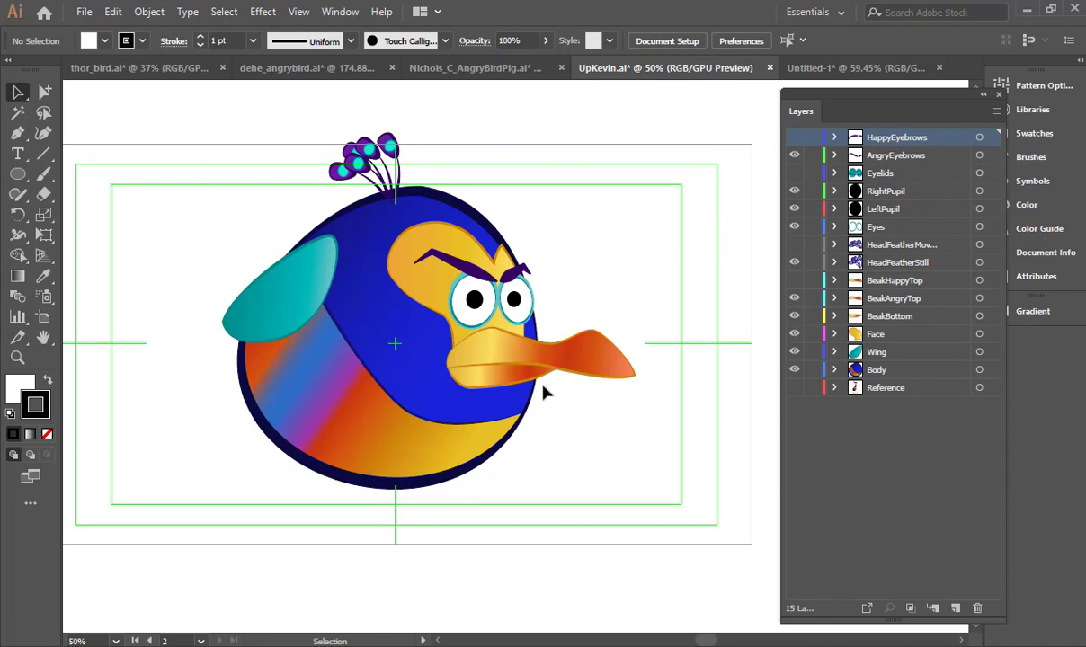
click(649, 245)
key(ctrl+r)
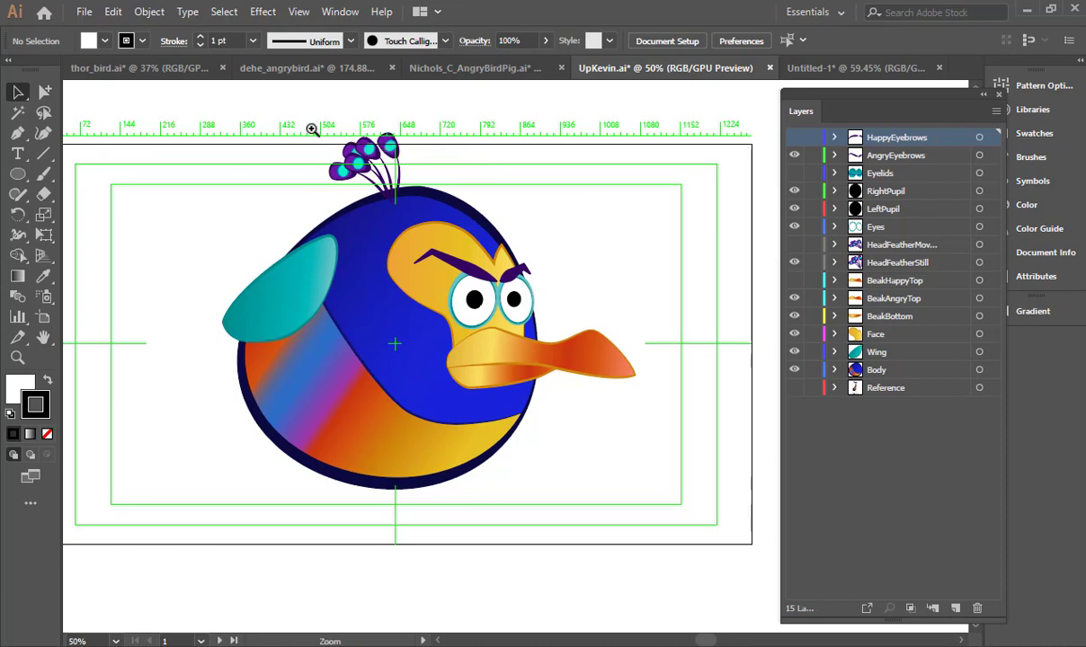
Select the bird's head feathers, set the rotation pivot at the base of their stems, and rotate them slightly backward.
drag(312, 126, 544, 255)
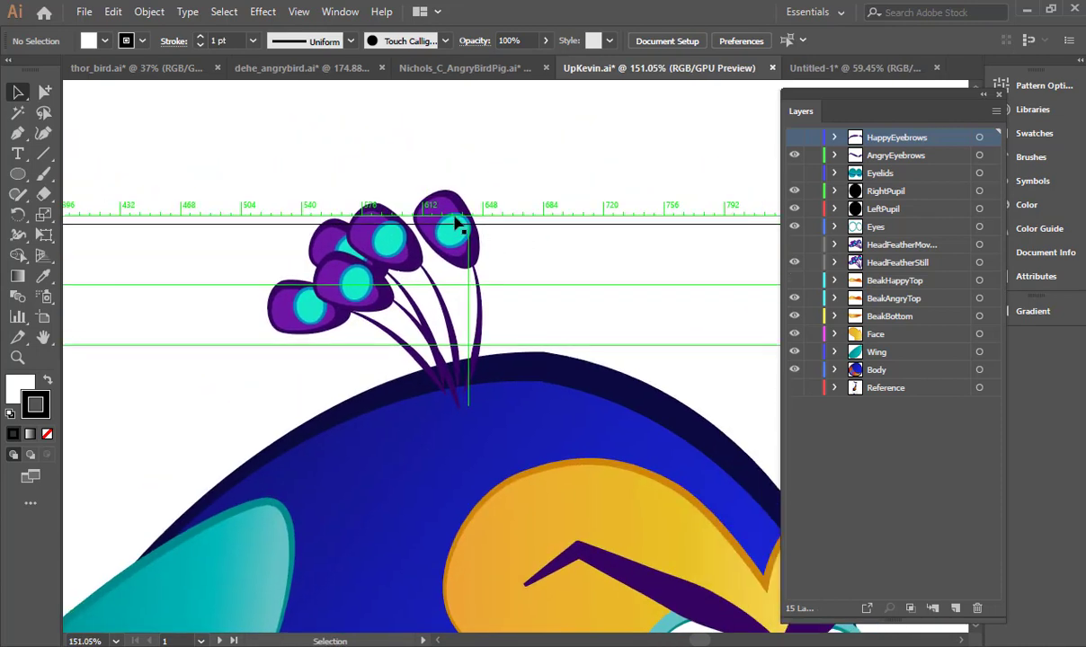
drag(425, 166, 499, 279)
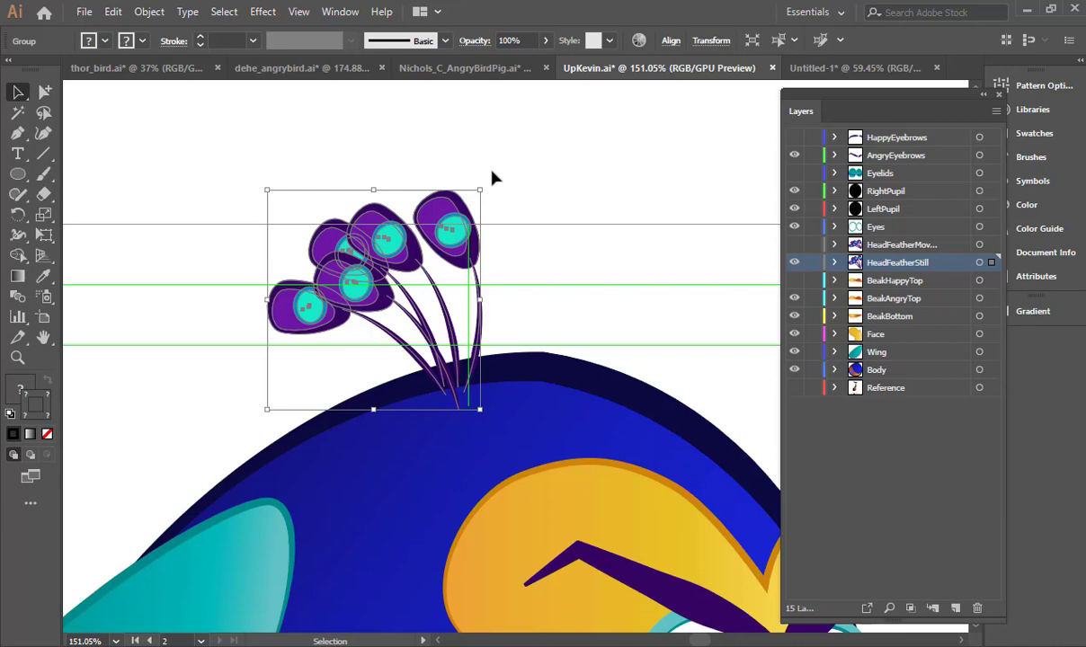
key(r)
click(459, 393)
drag(423, 194, 549, 220)
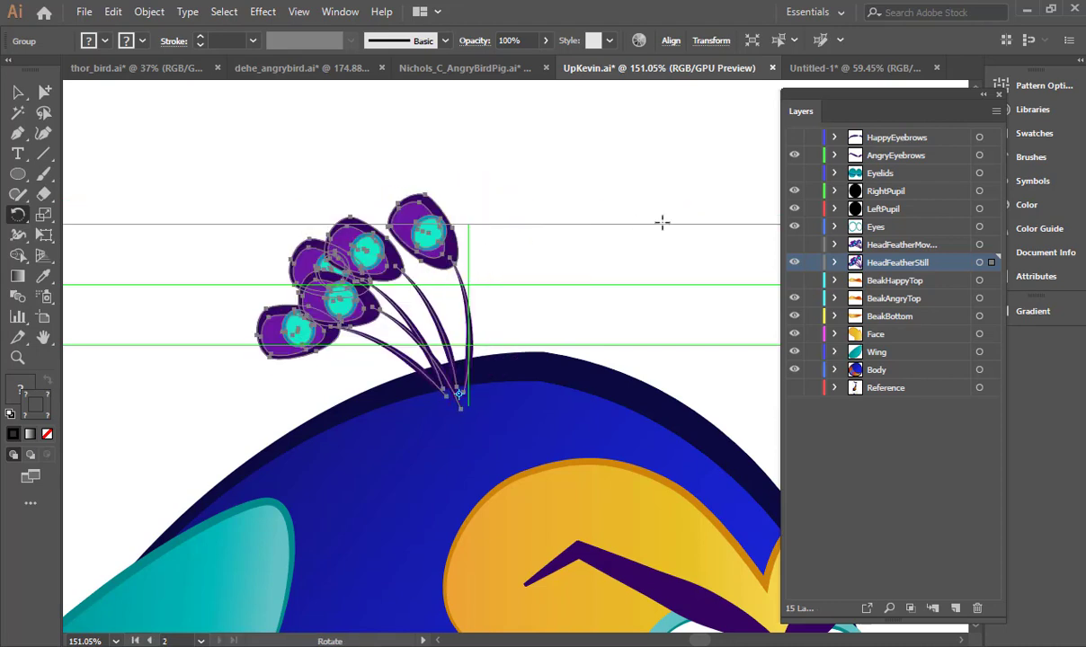
key(alt+Tab)
key(alt+Tab)
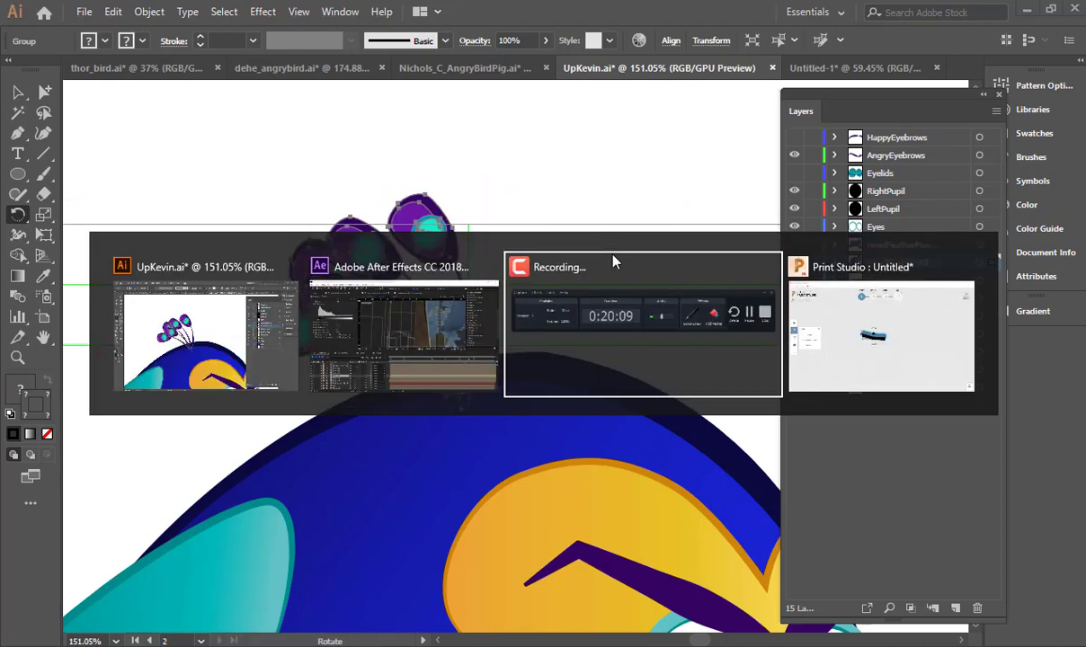
key(alt+shift+Tab)
key(alt+shift+Tab)
key(super+e)
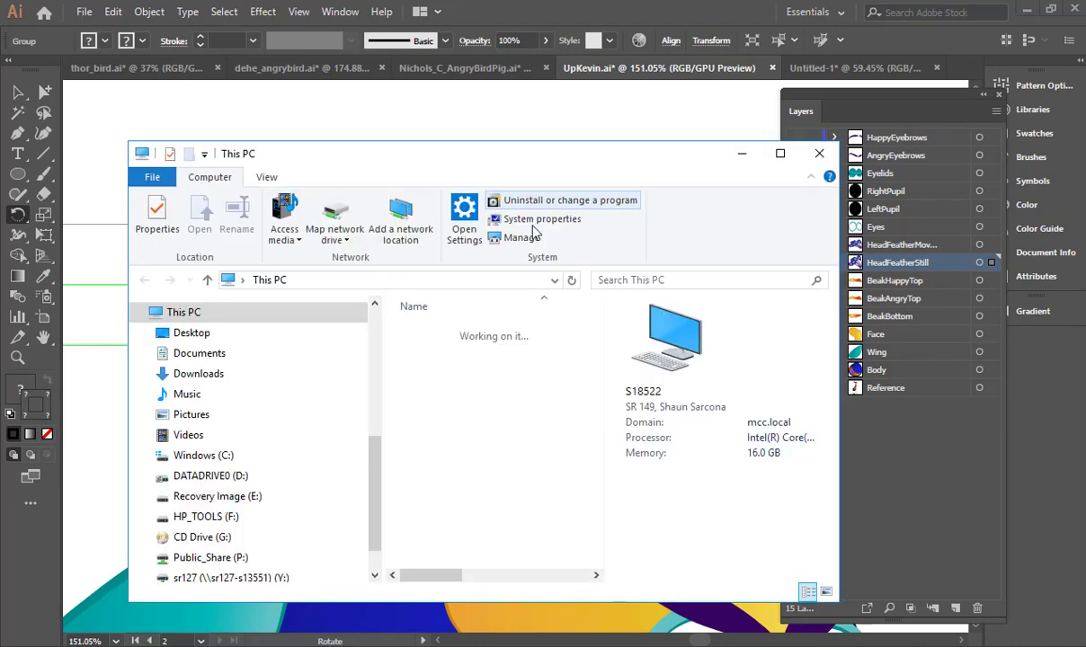
scroll(479, 452, down, 1)
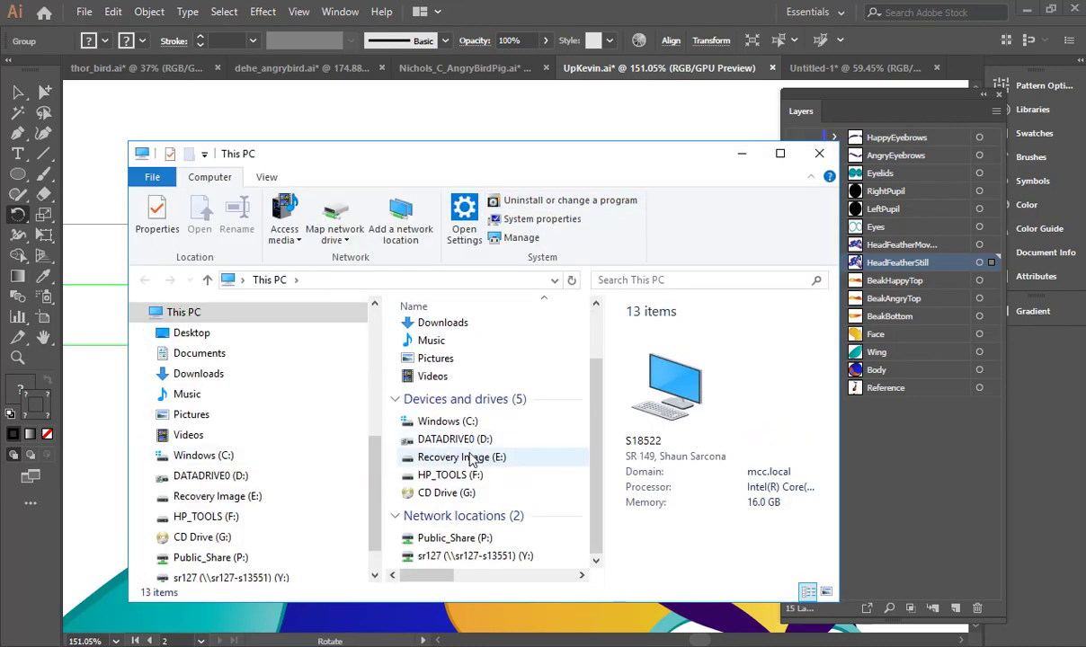
Open CONE_BELDAR_ARENA.ai from the CONE_BELDAR_ARENA character artwork folder and fit its artboard in the window.
click(86, 16)
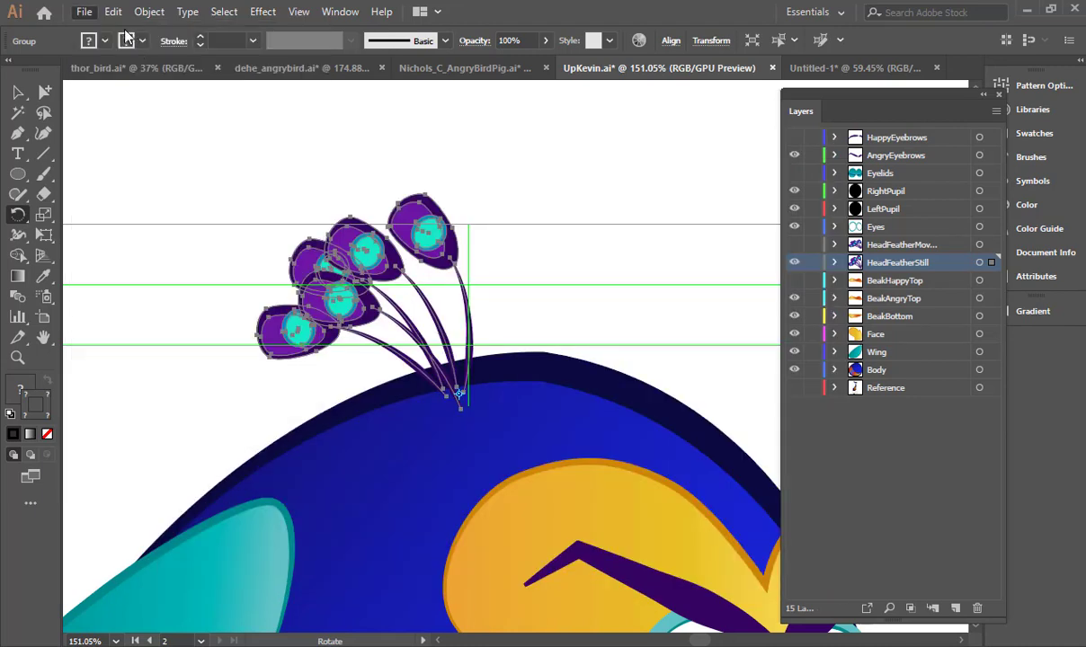
click(101, 69)
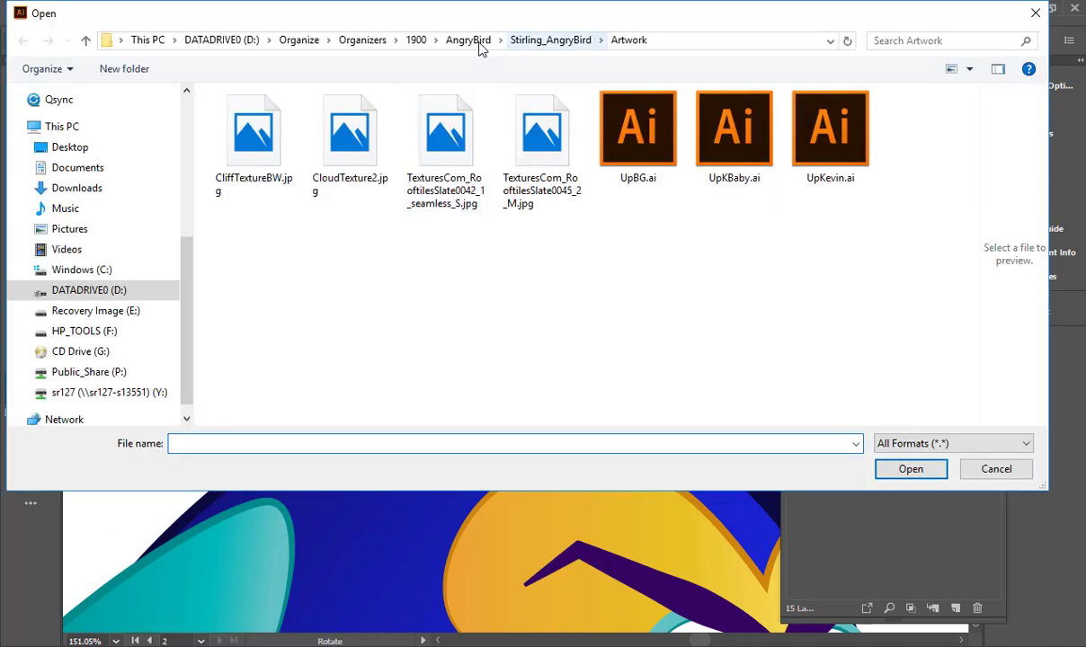
click(463, 40)
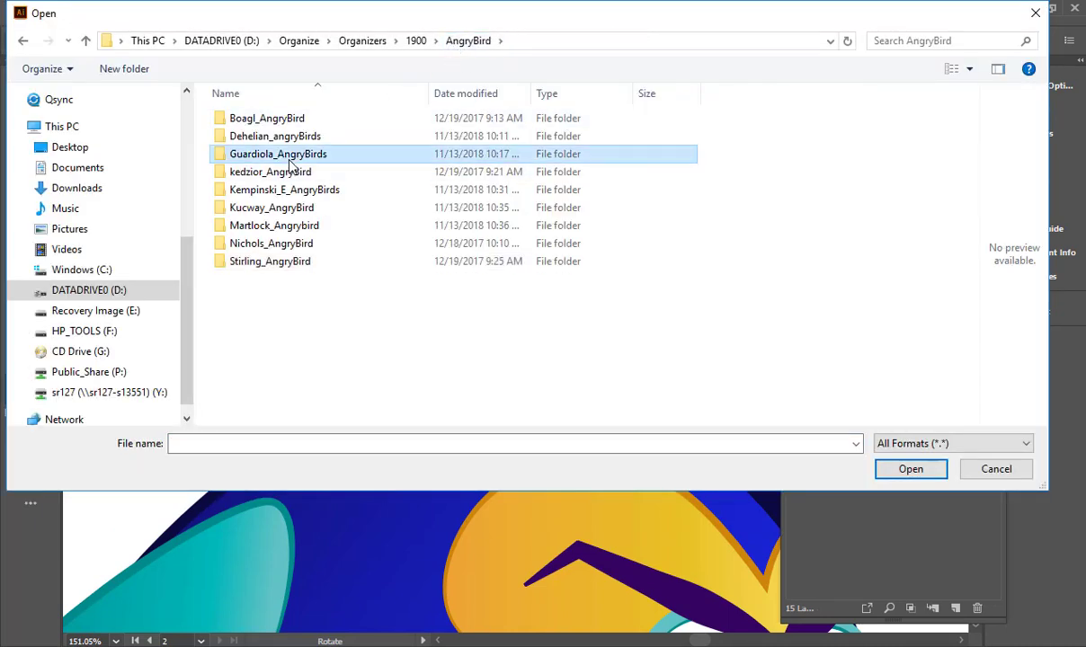
double_click(273, 154)
double_click(271, 125)
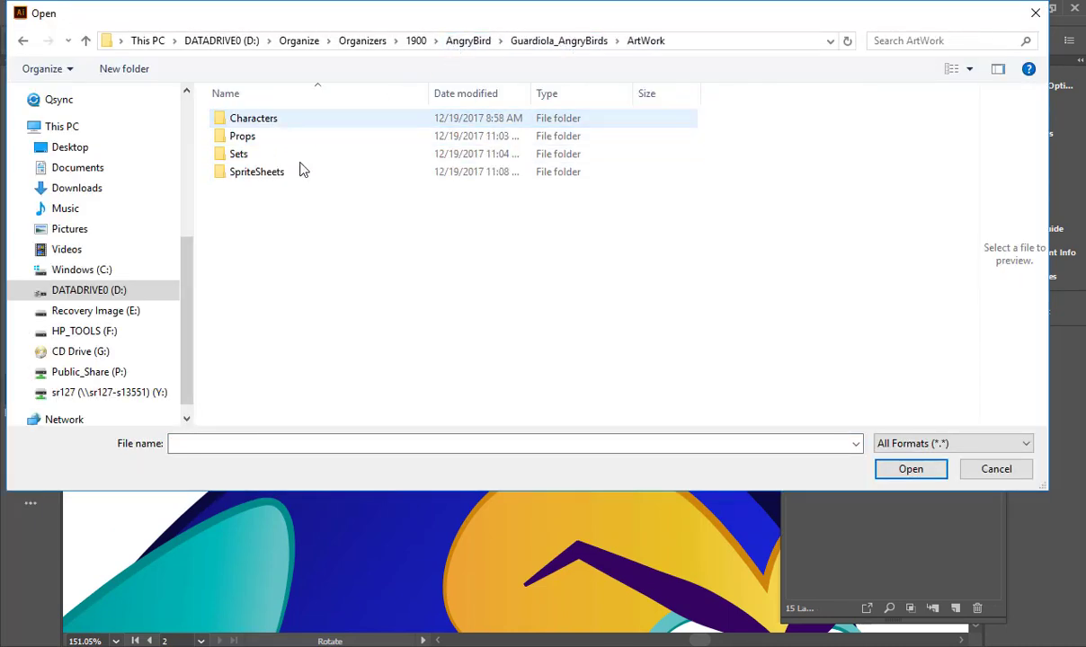
double_click(279, 125)
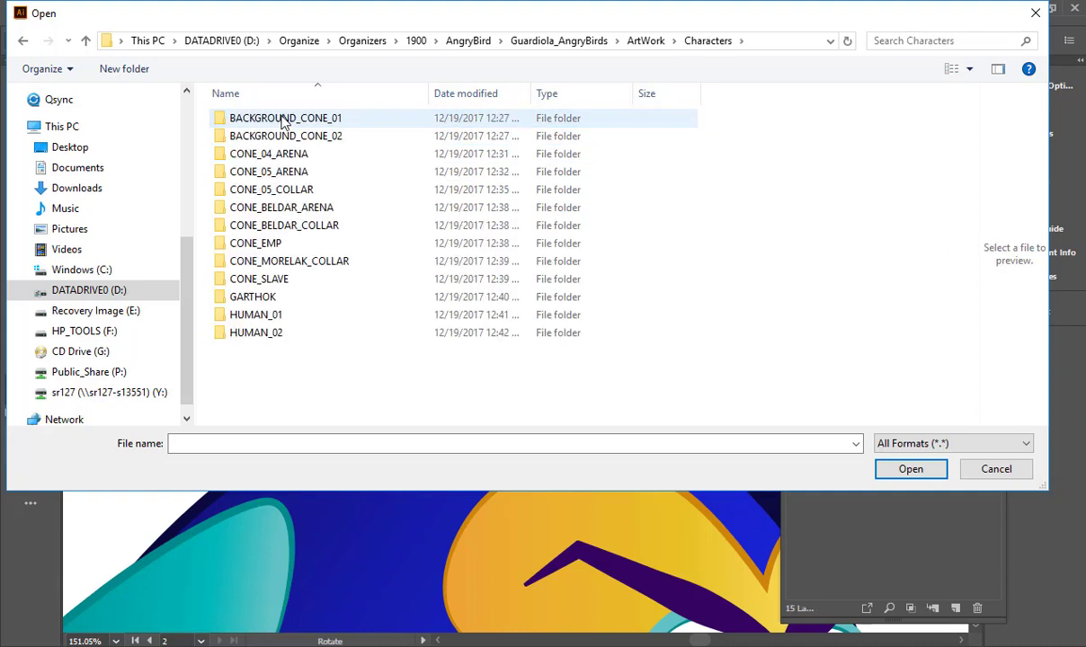
double_click(288, 124)
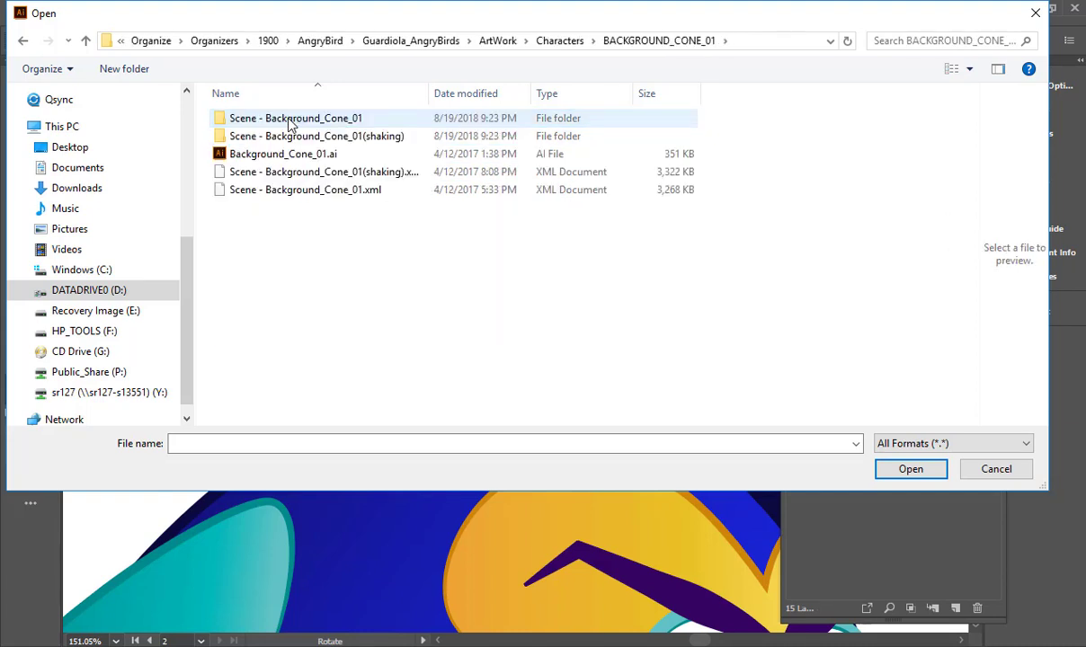
key(BackSpace)
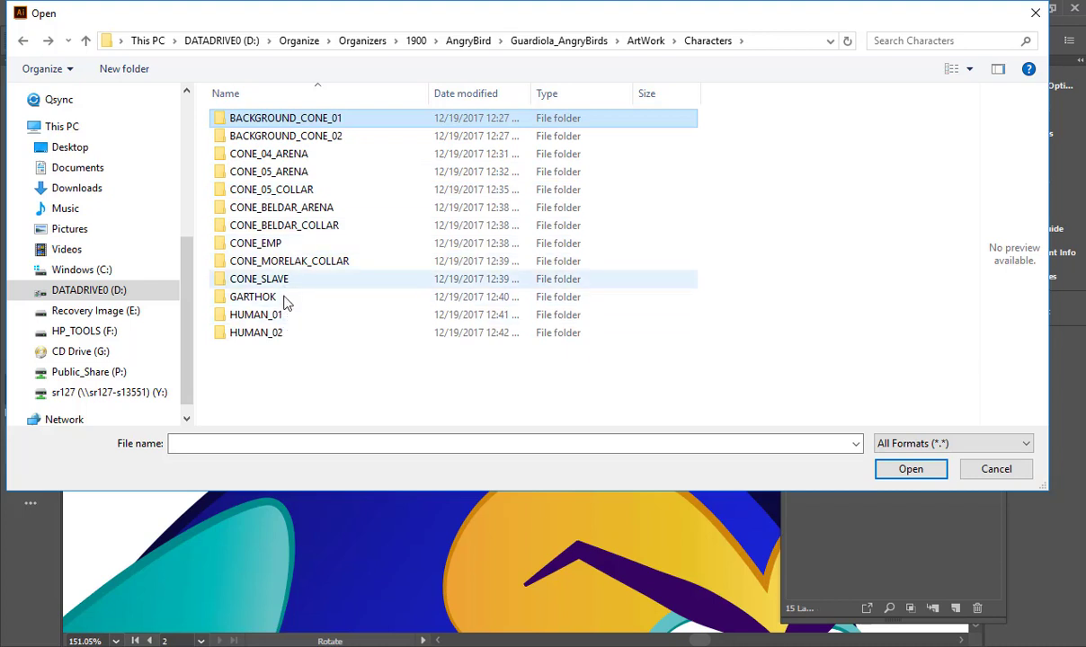
double_click(286, 209)
double_click(286, 118)
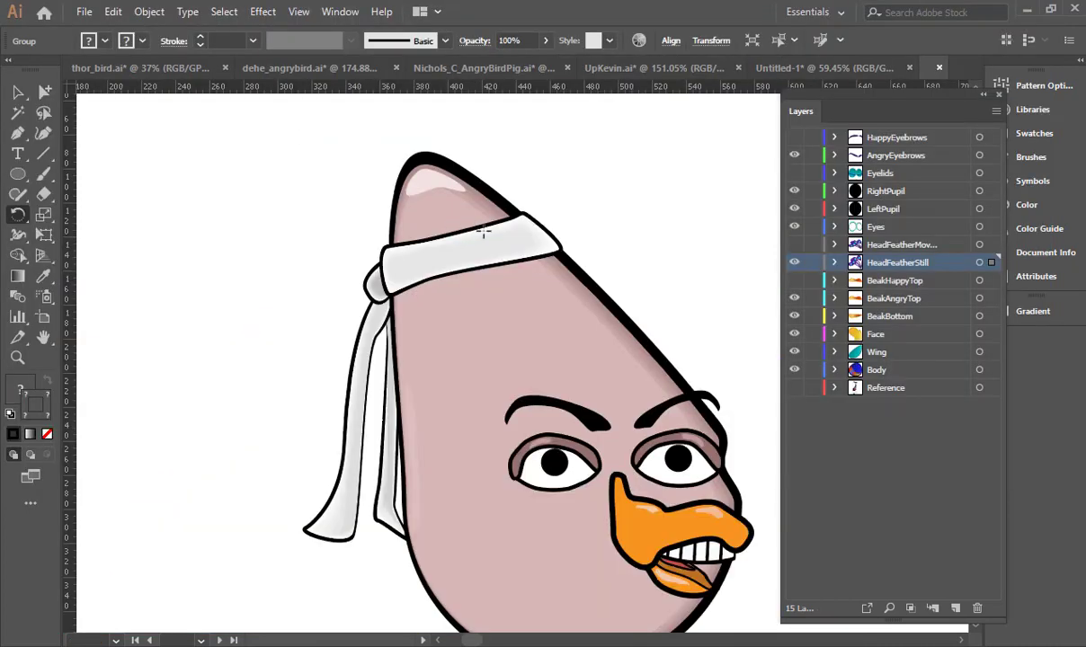
key(ctrl+0)
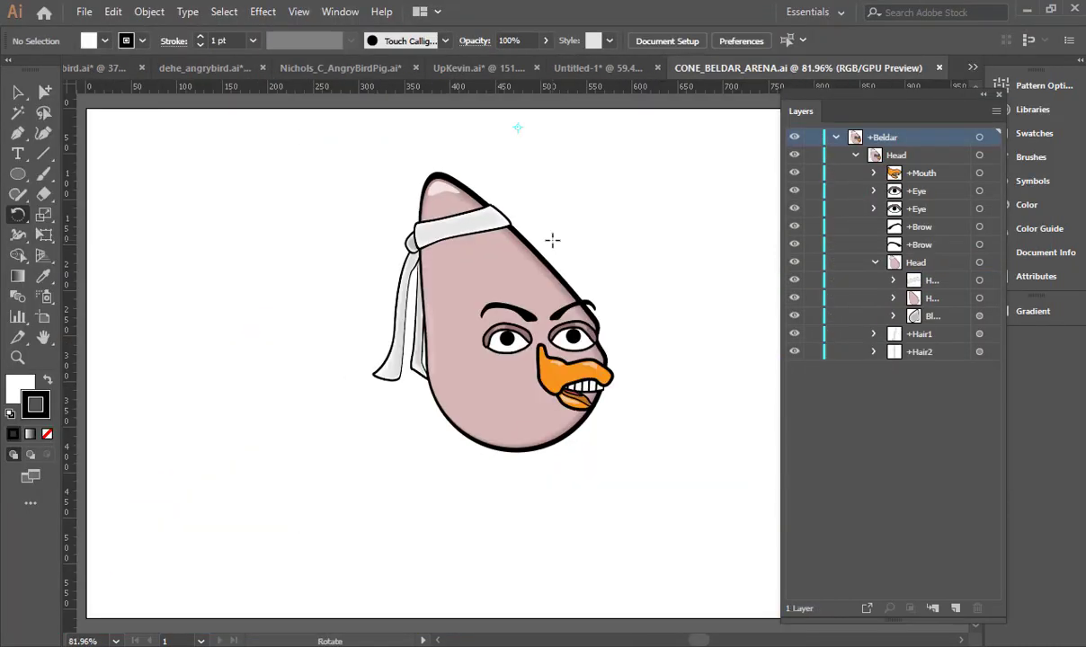
Examine the mouth group's alternate shapes, temporarily hiding the whole mouth and previewing the first two variants on the head.
click(873, 174)
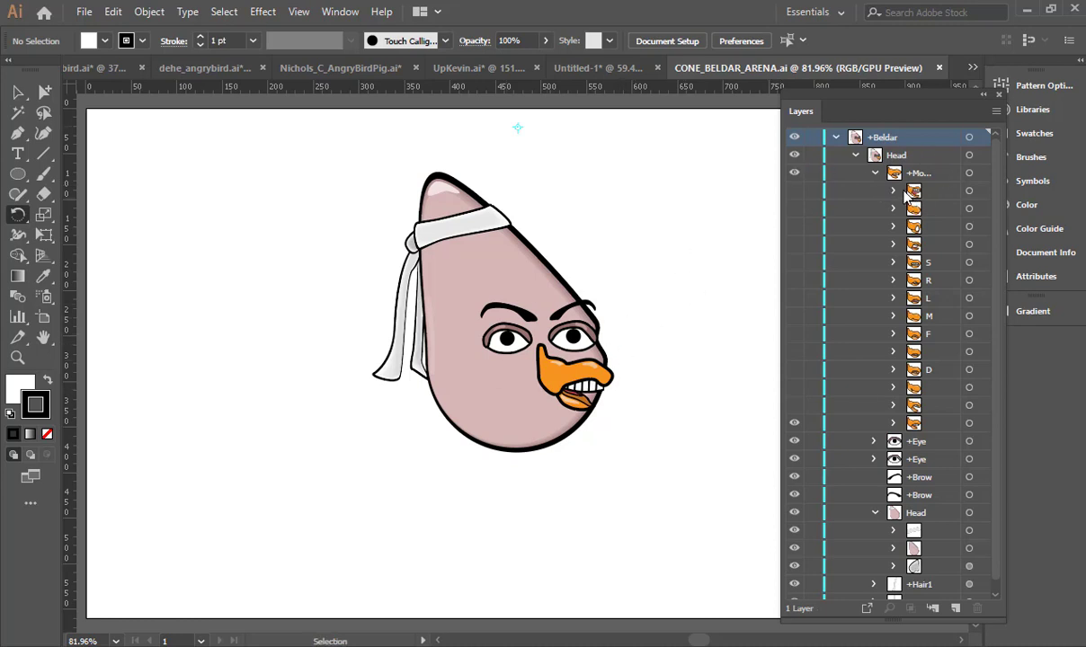
click(893, 191)
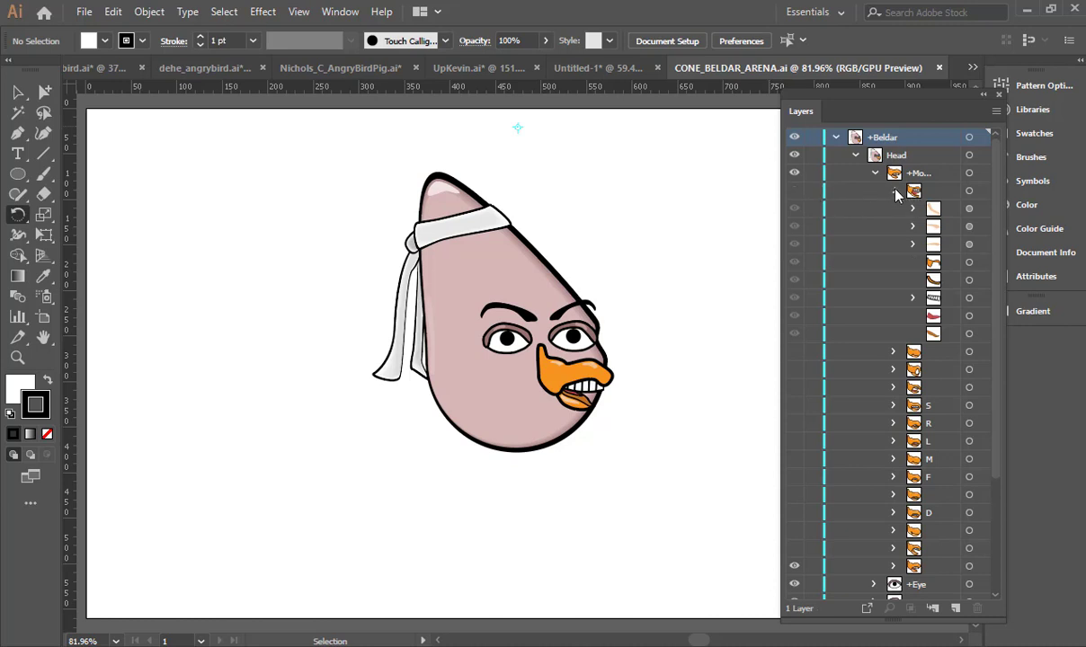
click(894, 192)
click(795, 172)
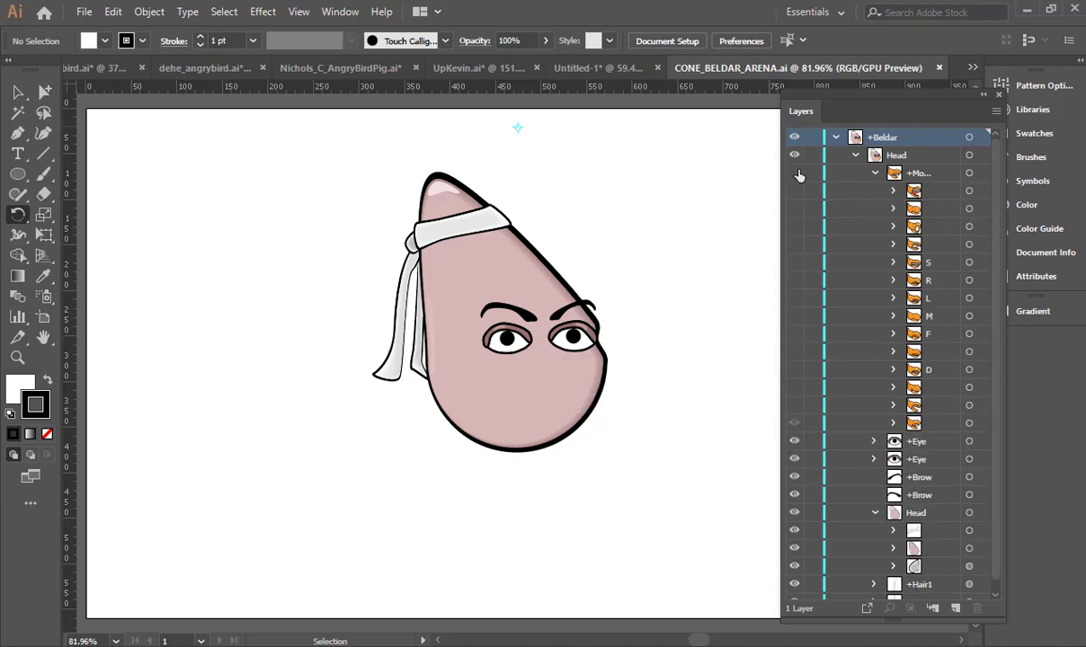
click(795, 172)
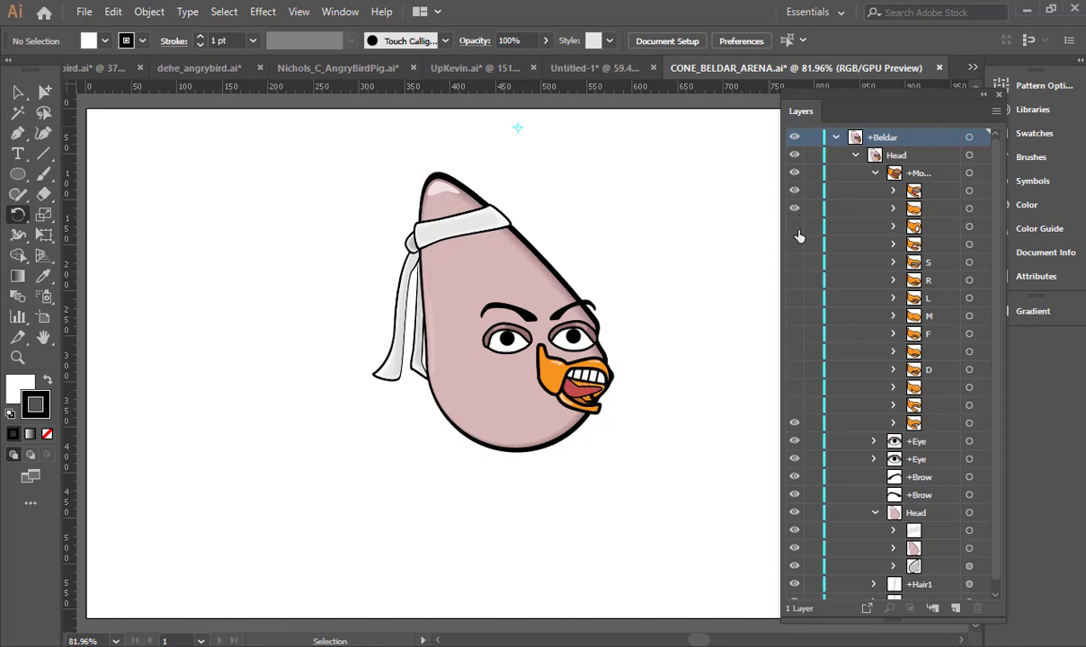
drag(794, 191, 795, 209)
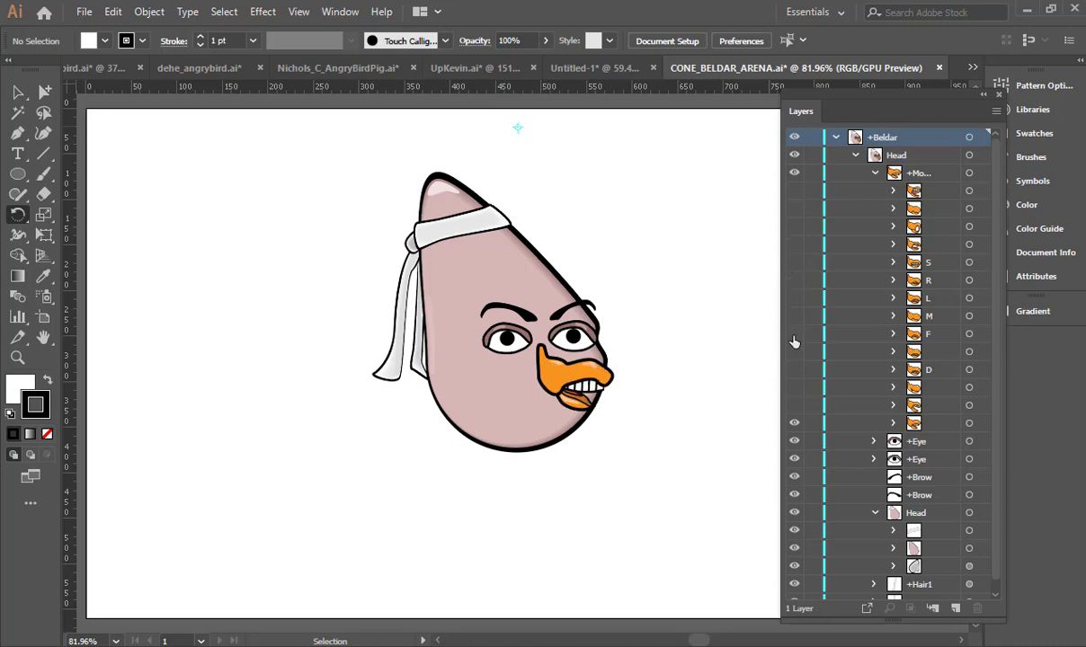
Switch to File Explorer, search the DATADRIVE0 (D:) drive for the finished cone-head Angry Bird animation, and play it in VLC media player.
key(super+e)
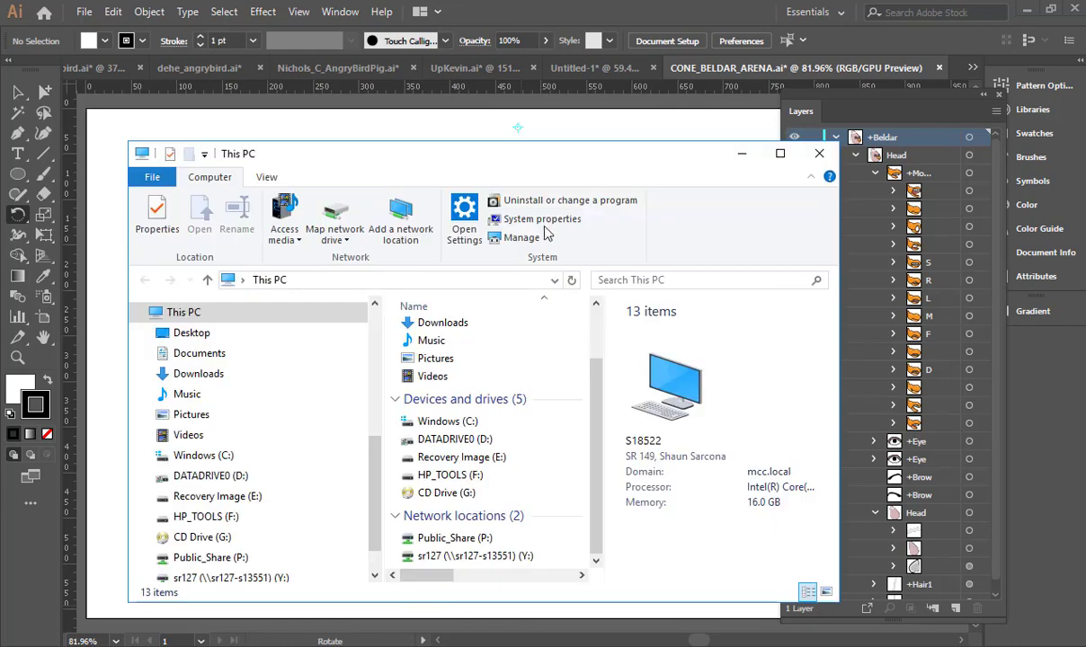
double_click(477, 416)
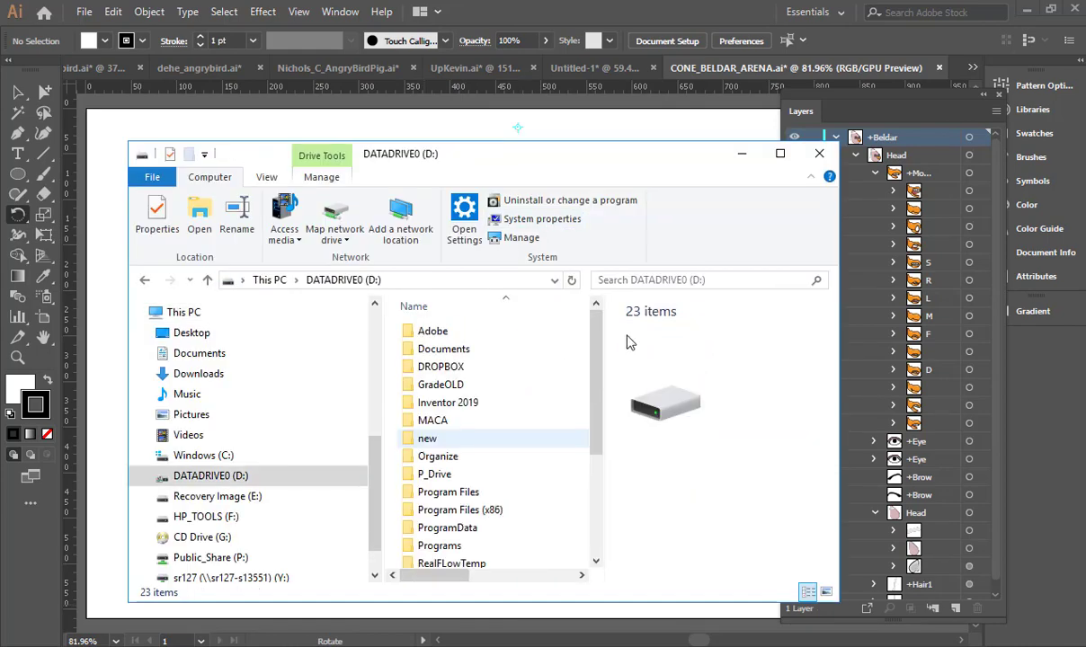
click(738, 280)
text(ta)
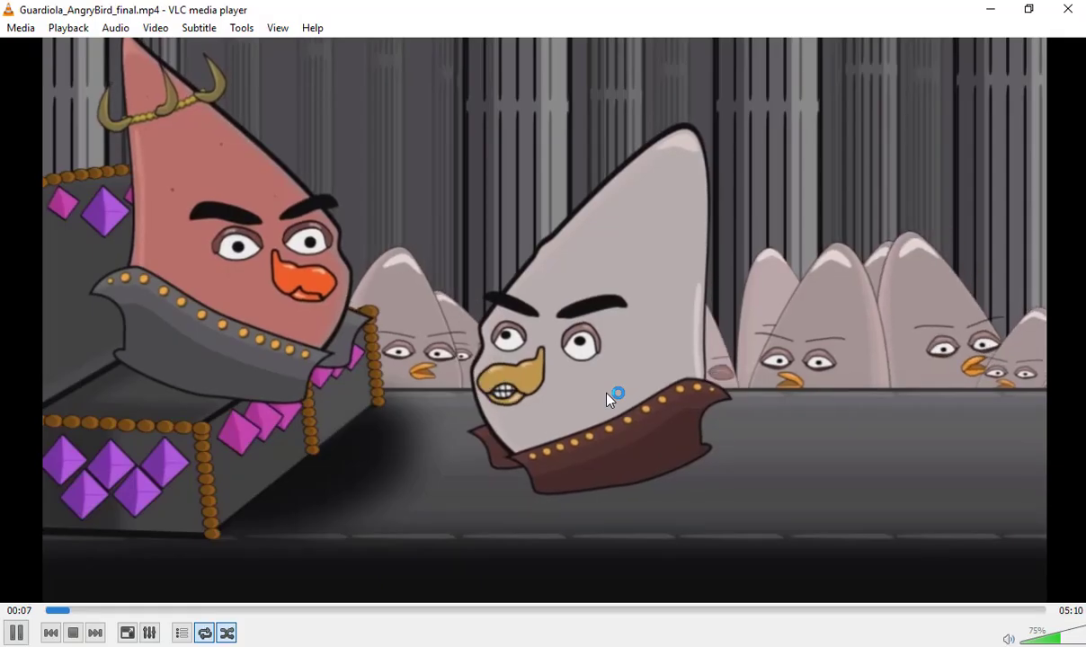
Raise the playback volume of the animation to 115%.
scroll(569, 392, up, 4)
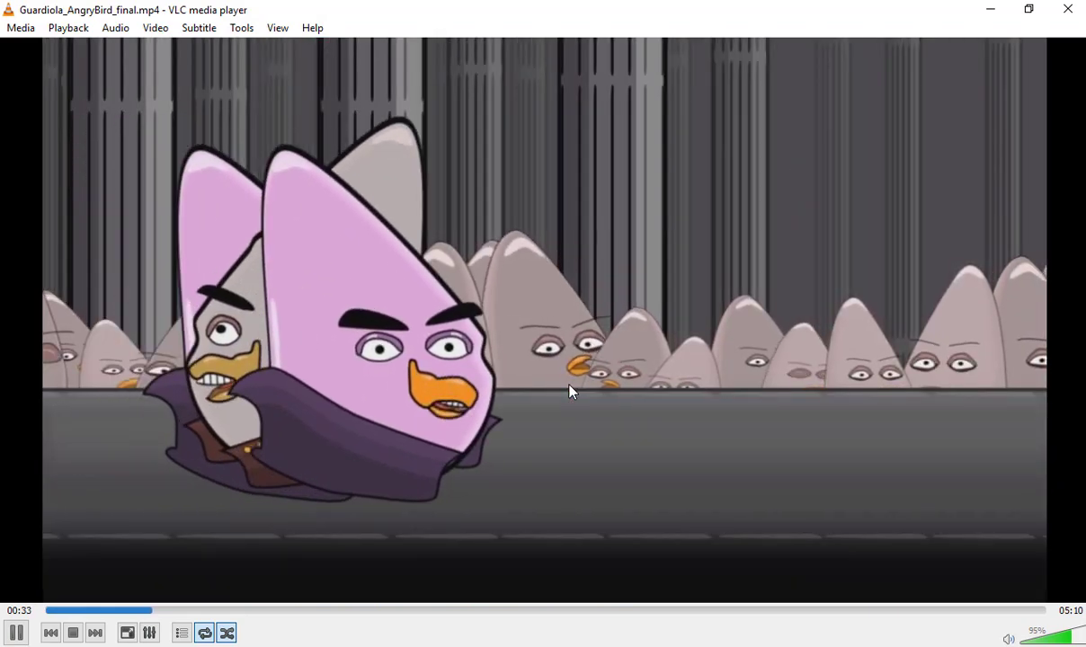
scroll(922, 414, up, 3)
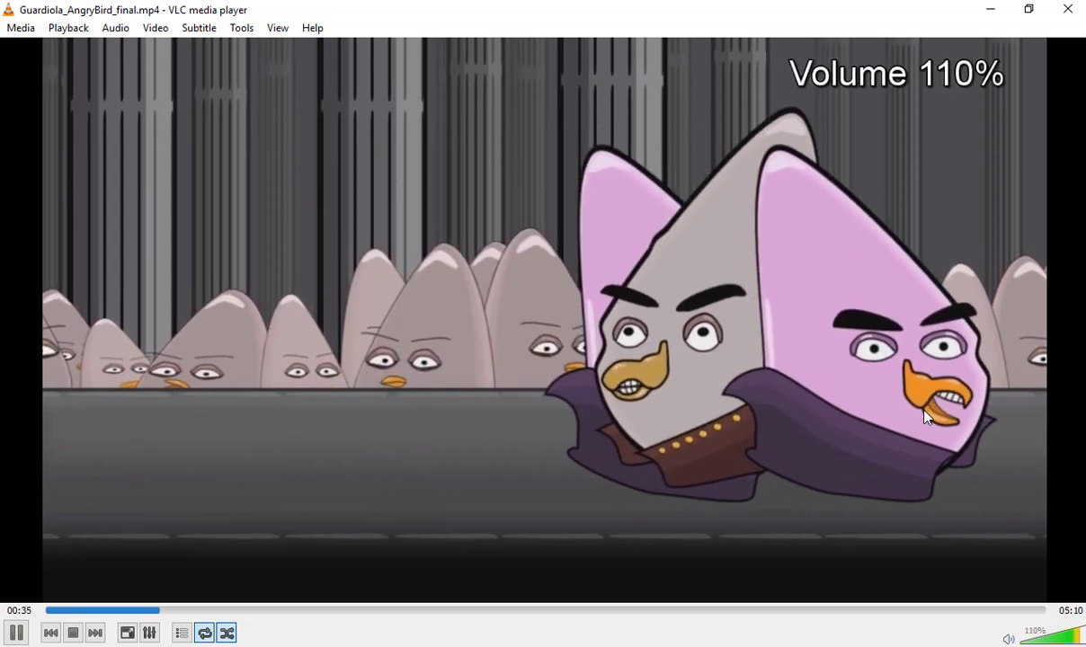
scroll(926, 418, up, 1)
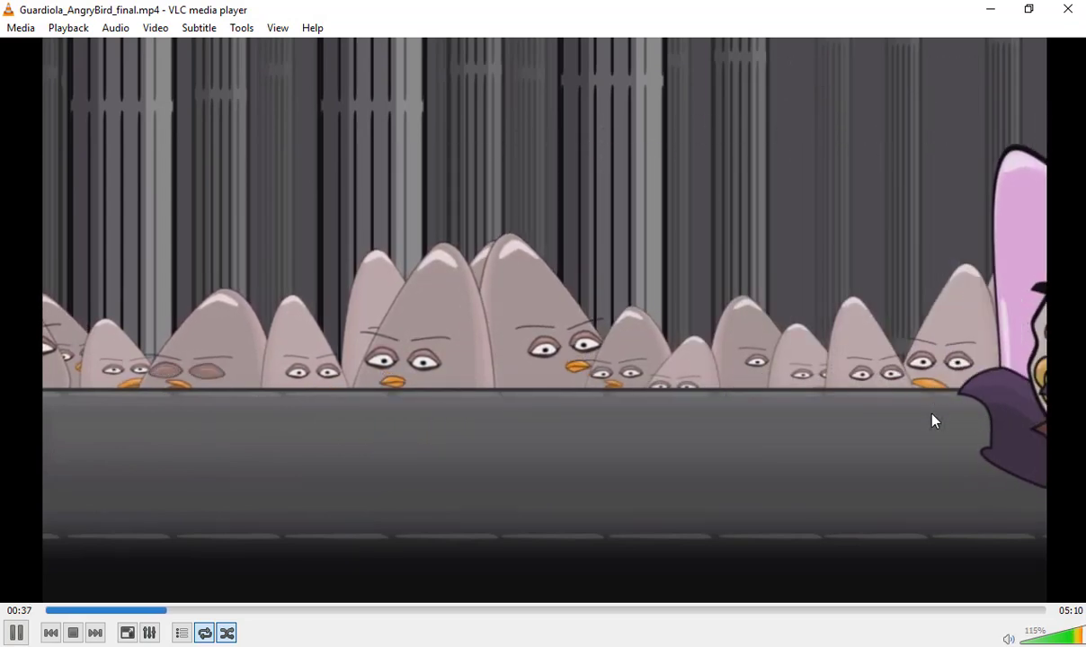